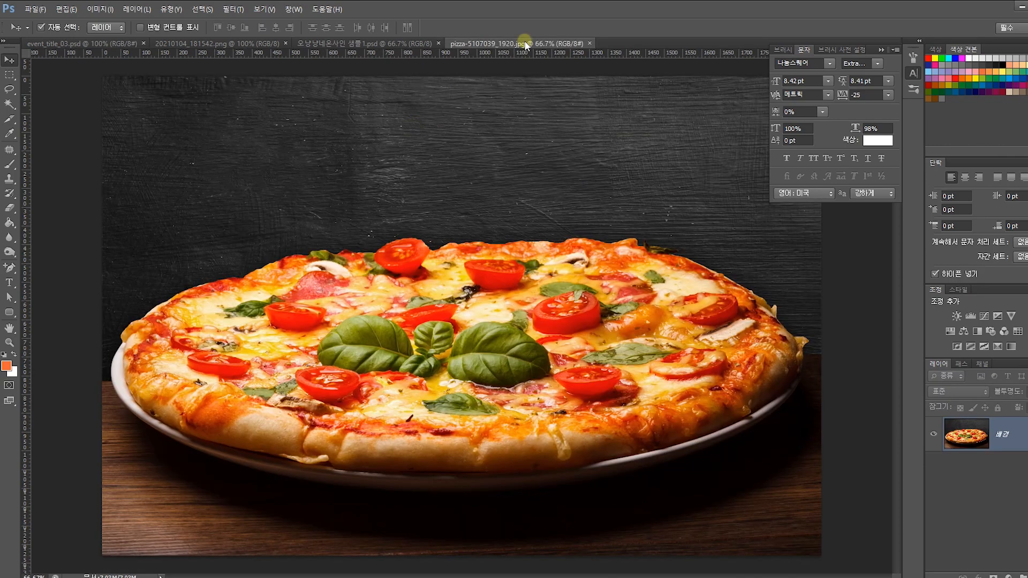
- Float the pizza-5107039_1920.jpg photo in its own window and close the 20210104_181542.png document
{"action": "left_click_drag", "start_coordinate": [524, 43], "coordinate": [422, 79]}
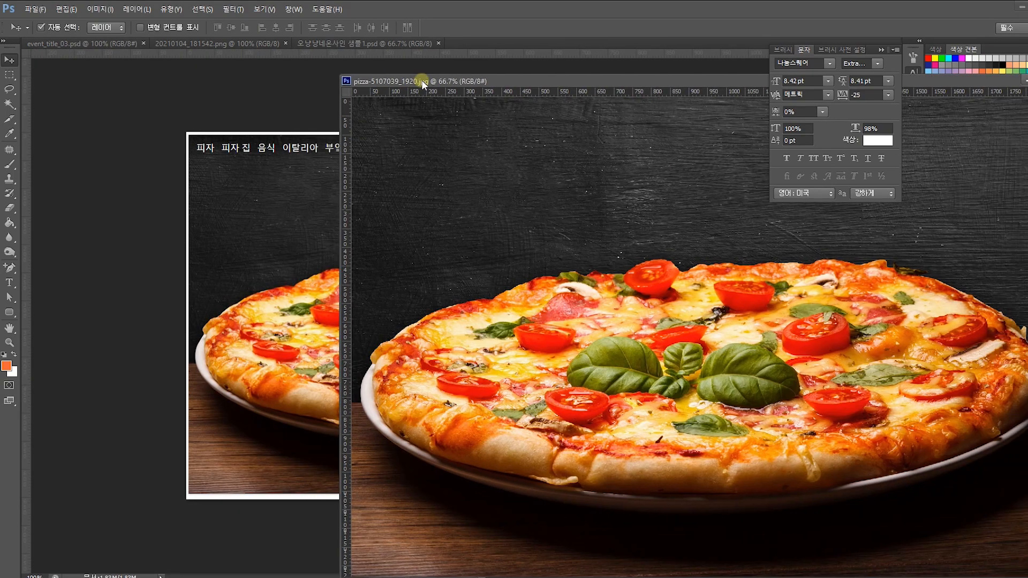
{"action": "left_click", "coordinate": [406, 41]}
{"action": "left_click", "coordinate": [237, 42]}
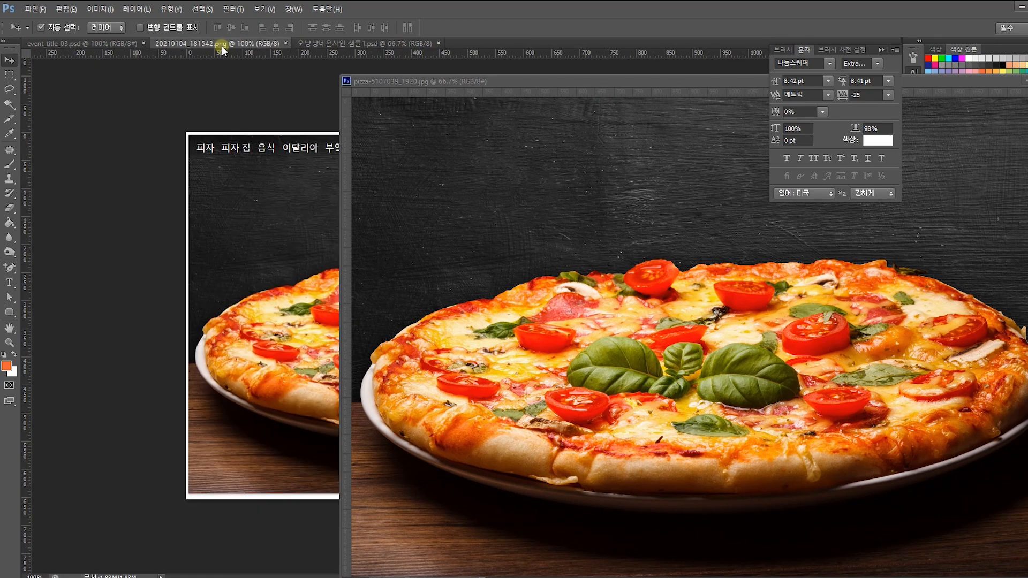
{"action": "left_click", "coordinate": [285, 43]}
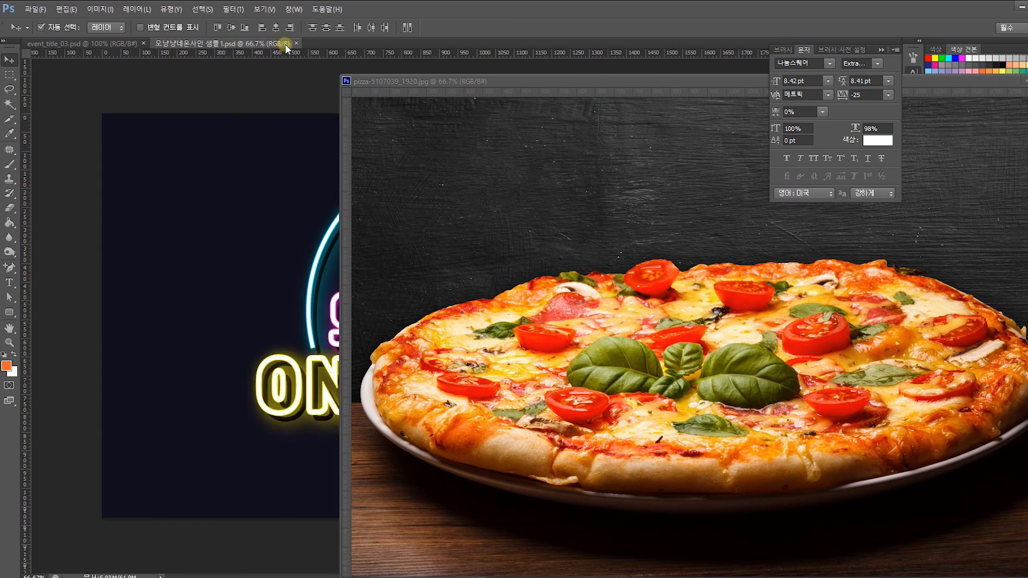
- Float event_title_03.psd in its own window, enlarge the window and place it beside the pizza photo
{"action": "left_click", "coordinate": [107, 42]}
{"action": "left_click_drag", "start_coordinate": [120, 46], "coordinate": [172, 100]}
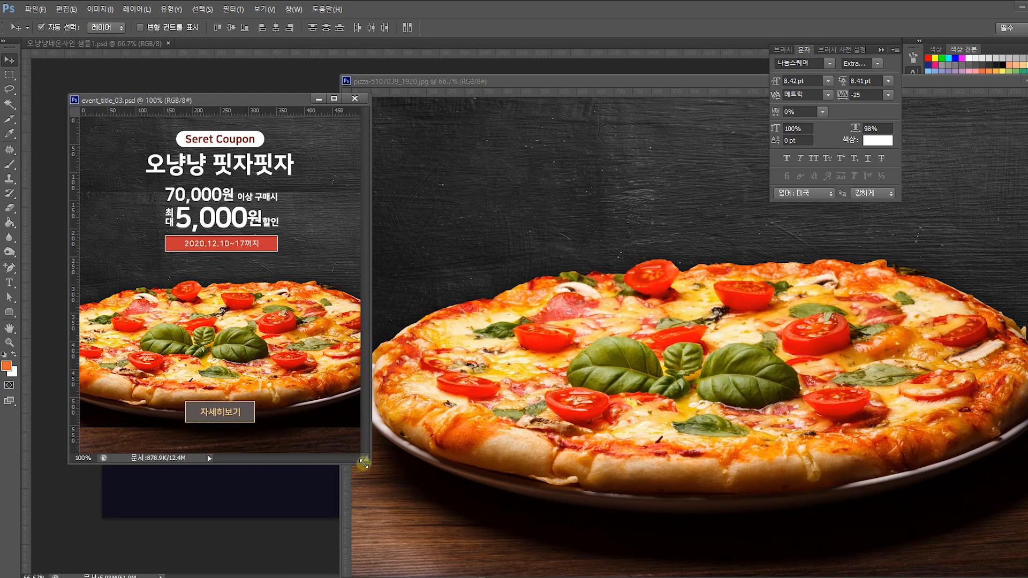
{"action": "left_click_drag", "start_coordinate": [368, 462], "coordinate": [470, 508]}
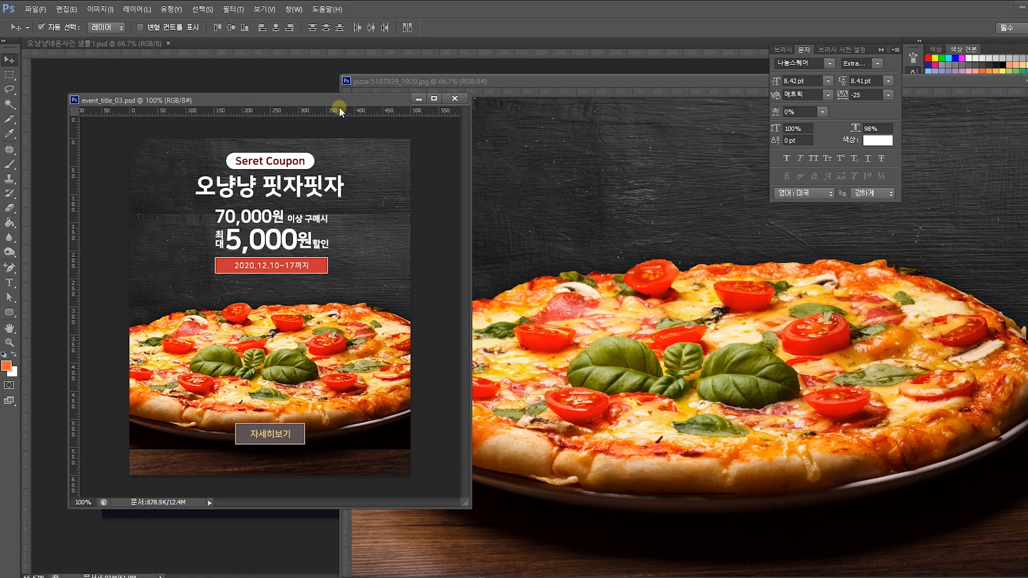
{"action": "left_click_drag", "start_coordinate": [341, 103], "coordinate": [354, 111]}
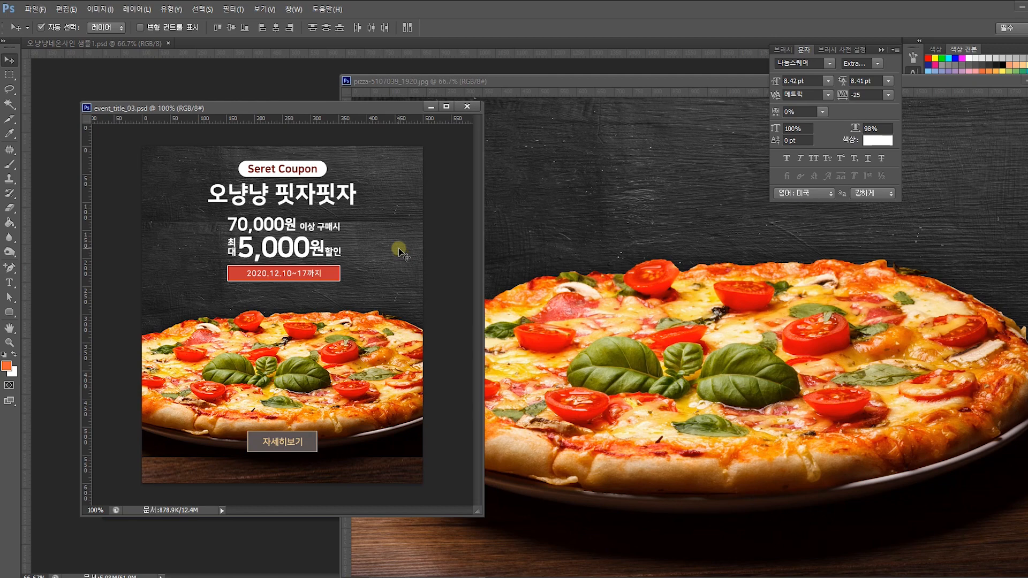
{"action": "mouse_move", "coordinate": [365, 109]}
{"action": "left_mouse_down"}
{"action": "mouse_move", "coordinate": [368, 127]}
{"action": "mouse_move", "coordinate": [379, 107]}
{"action": "mouse_move", "coordinate": [371, 113]}
{"action": "left_mouse_up"}
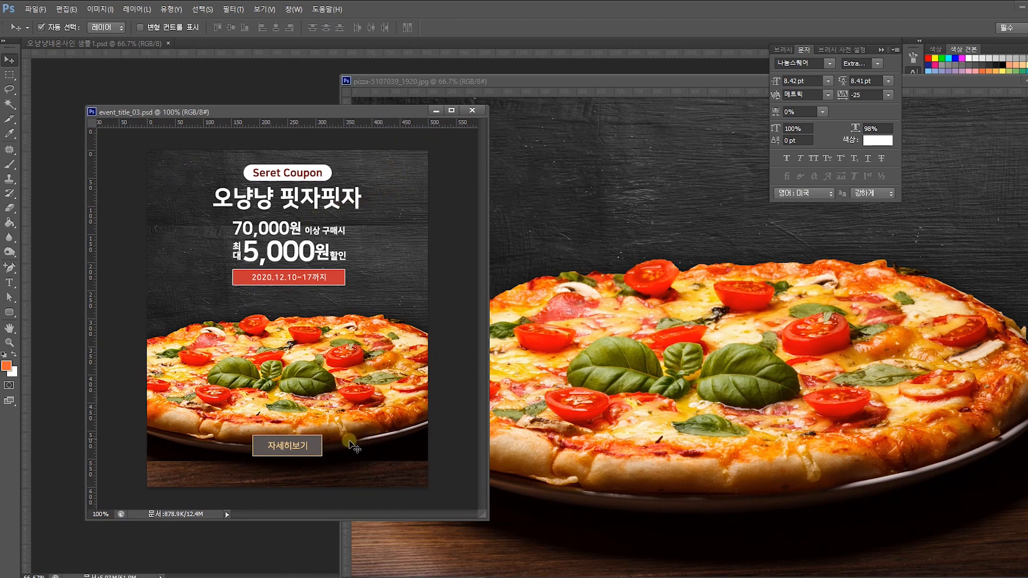
{"action": "left_click_drag", "start_coordinate": [214, 112], "coordinate": [189, 89]}
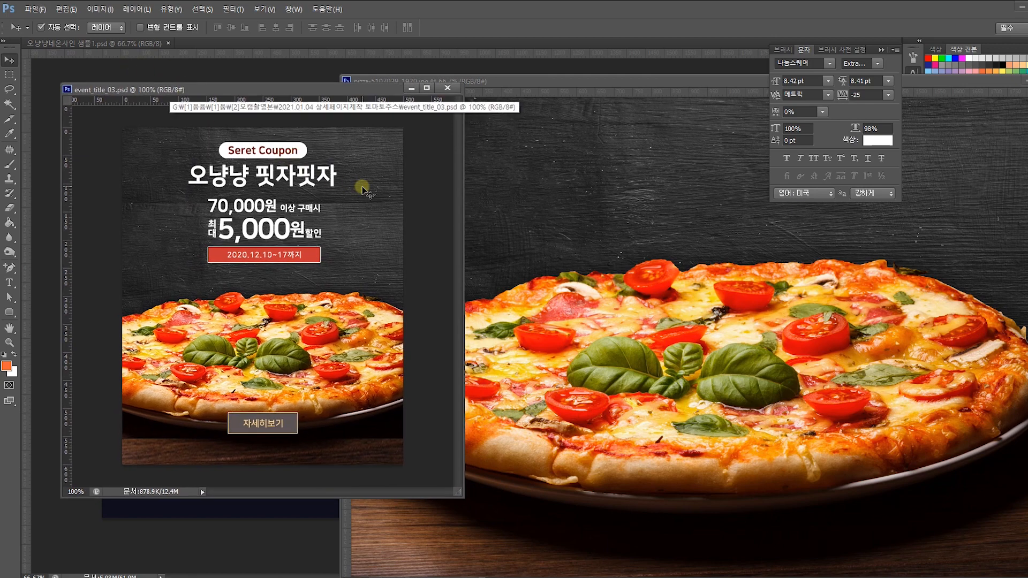
{"action": "left_click", "coordinate": [40, 10]}
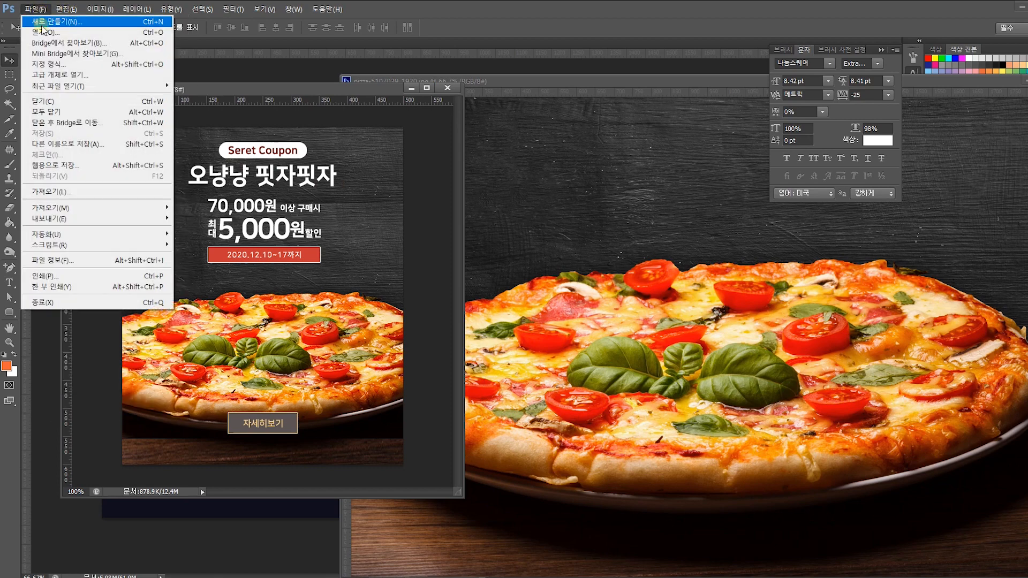
{"action": "left_click", "coordinate": [42, 23]}
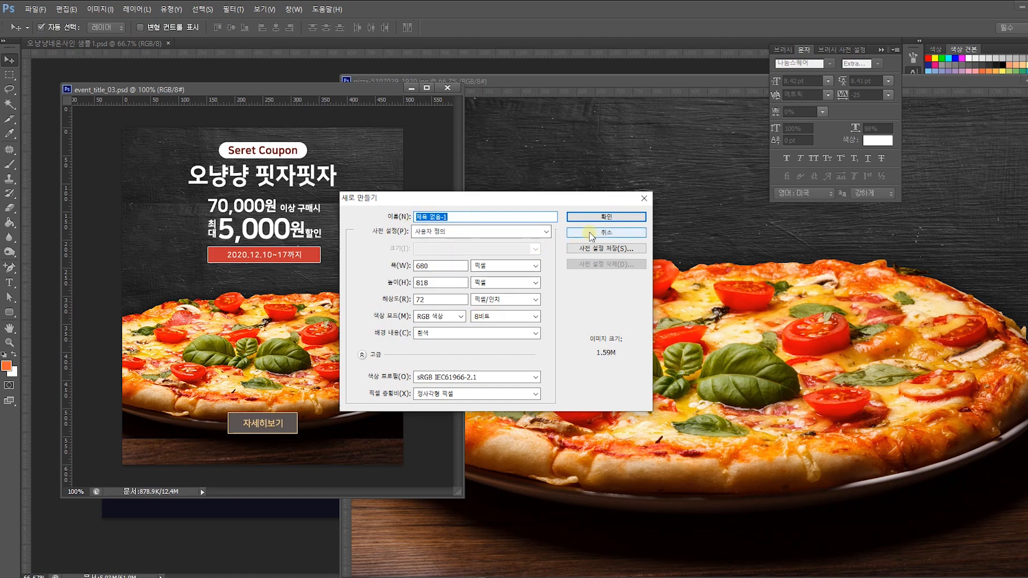
{"action": "key", "text": "Escape"}
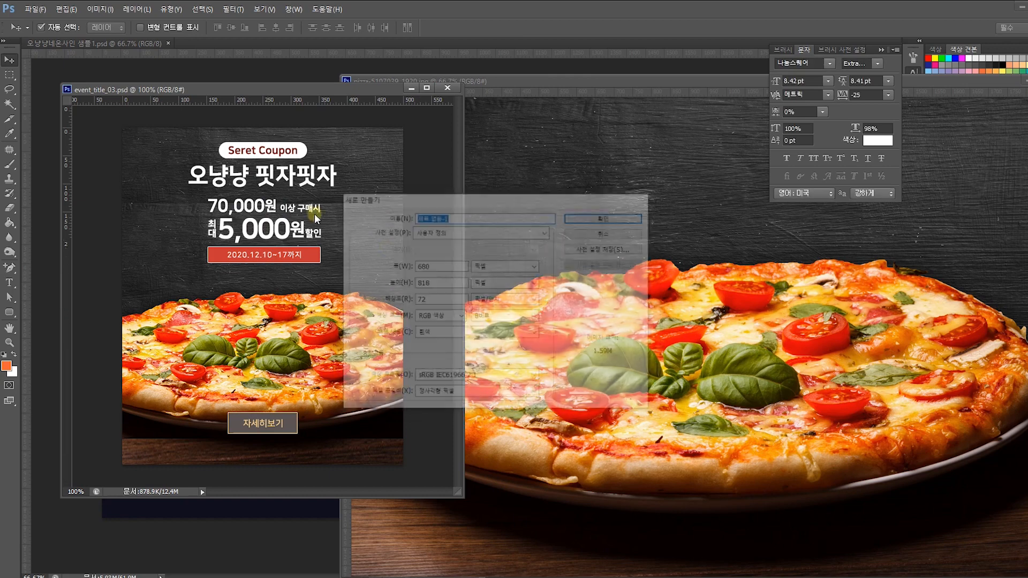
- Check the finished coupon banner's image size and create a new blank document 500 pixels wide and 600 pixels high
{"action": "key", "text": "ctrl+alt+i"}
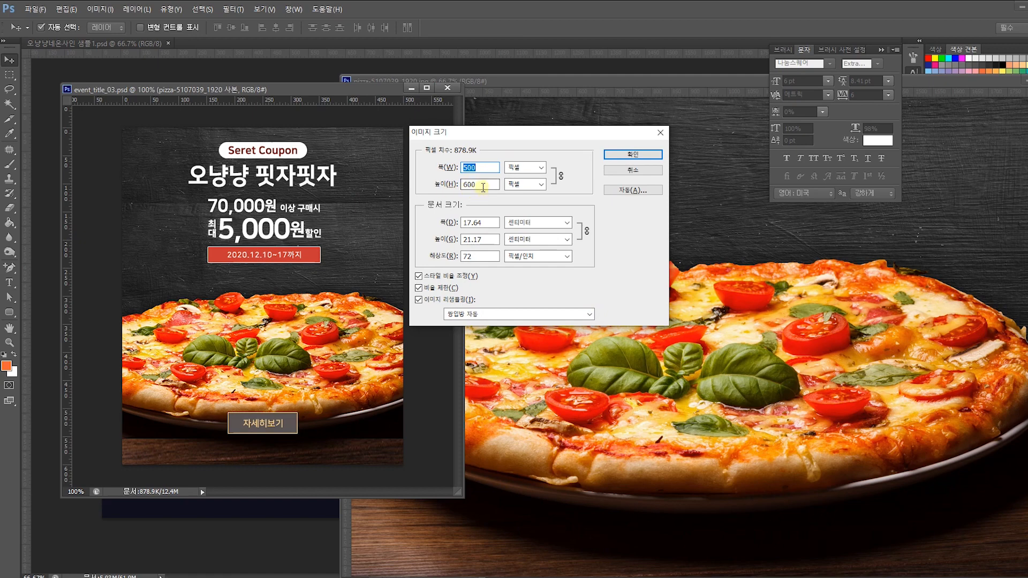
{"action": "left_click", "coordinate": [624, 155]}
{"action": "key", "text": "ctrl+n"}
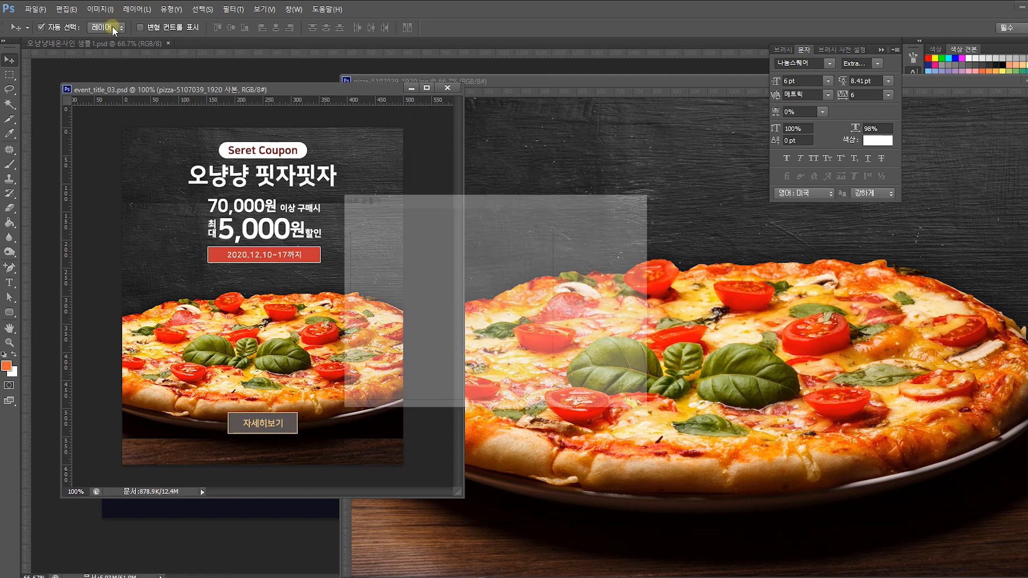
{"action": "double_click", "coordinate": [439, 269]}
{"action": "type", "text": "500"}
{"action": "key", "text": "Tab"}
{"action": "key", "text": "Tab"}
{"action": "type", "text": "600"}
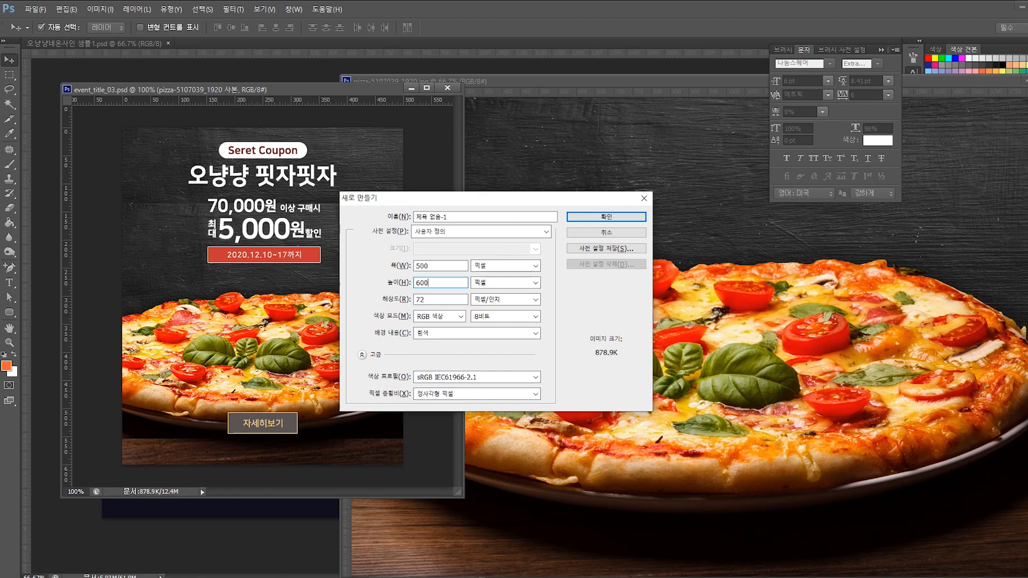
{"action": "key", "text": "Return"}
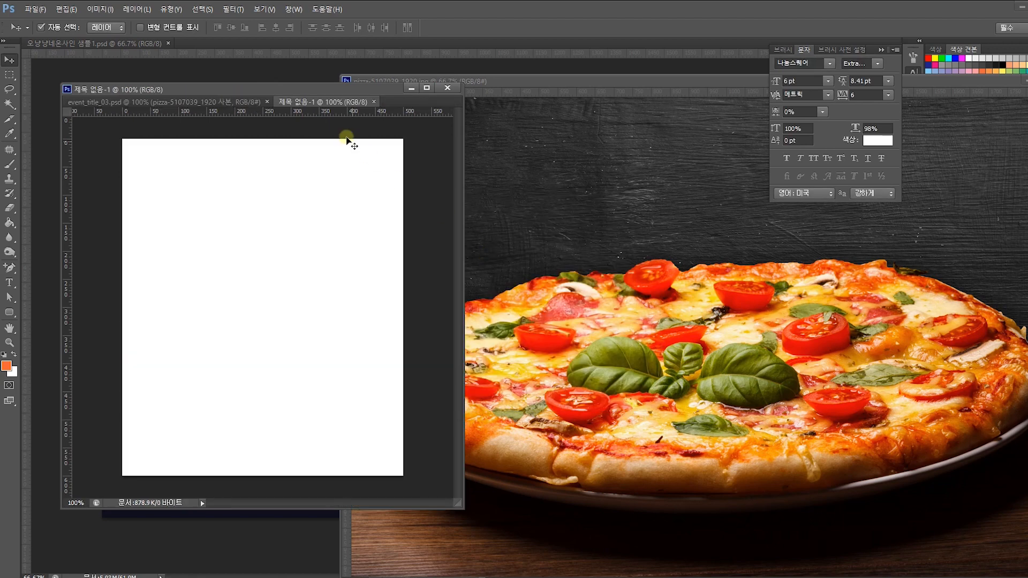
- Float the new blank document in its own window beside the finished coupon banner
{"action": "left_click_drag", "start_coordinate": [341, 102], "coordinate": [483, 116]}
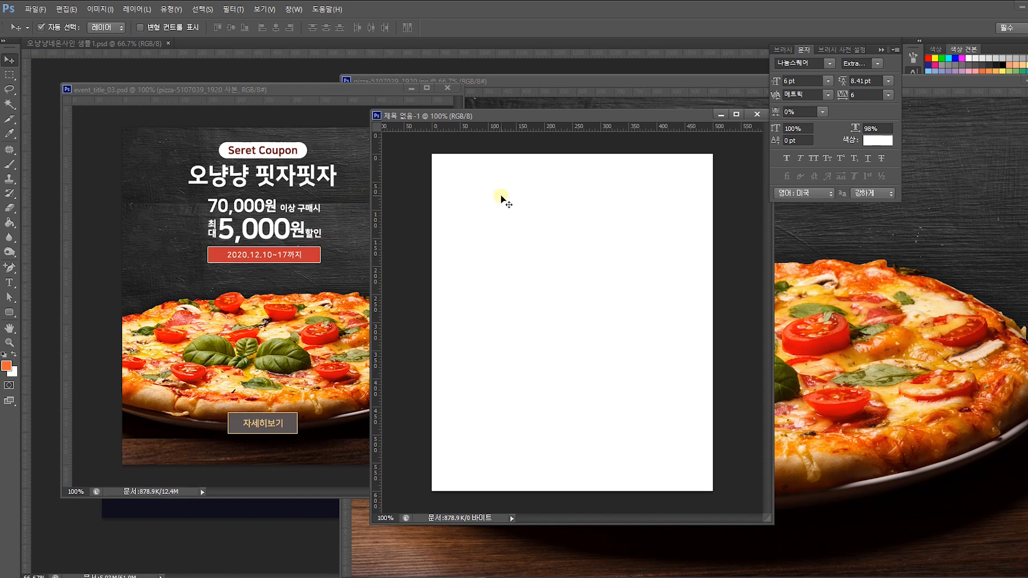
{"action": "left_click_drag", "start_coordinate": [537, 118], "coordinate": [512, 138]}
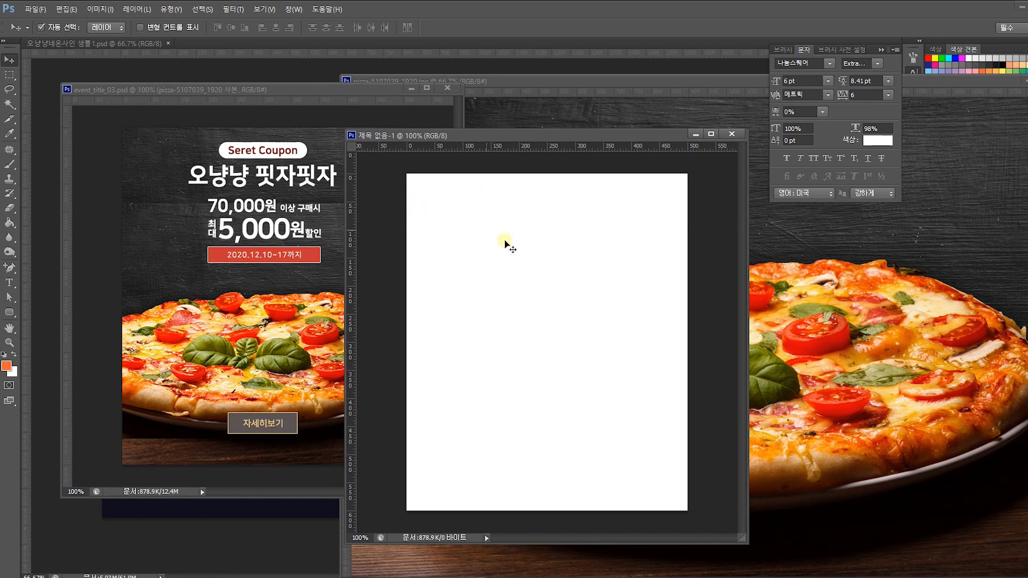
{"action": "left_click_drag", "start_coordinate": [539, 137], "coordinate": [561, 132]}
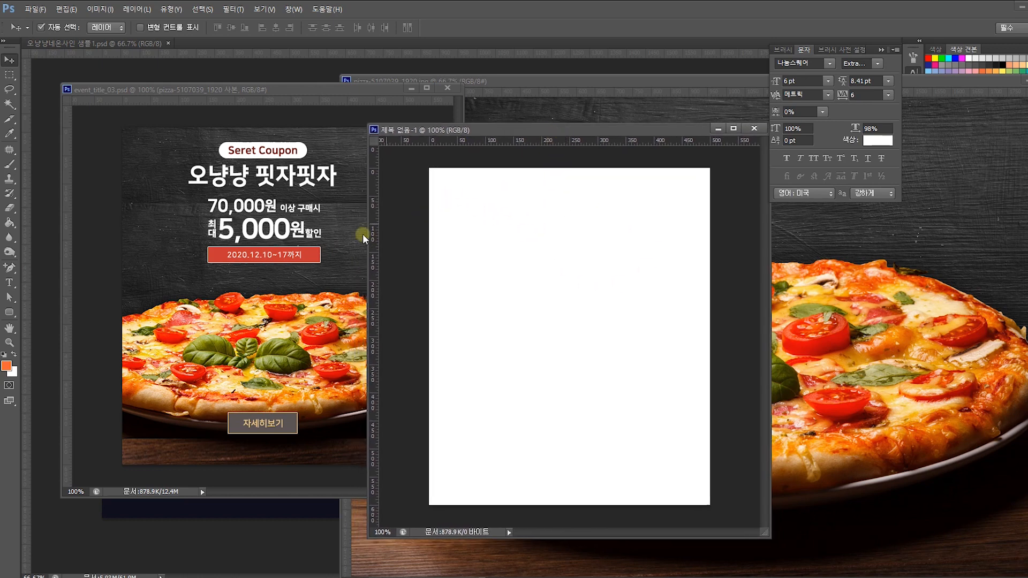
- Narrow the windows of event_title_03.psd and the blank document, and move the blank one closer to the banner
{"action": "left_click", "coordinate": [302, 319]}
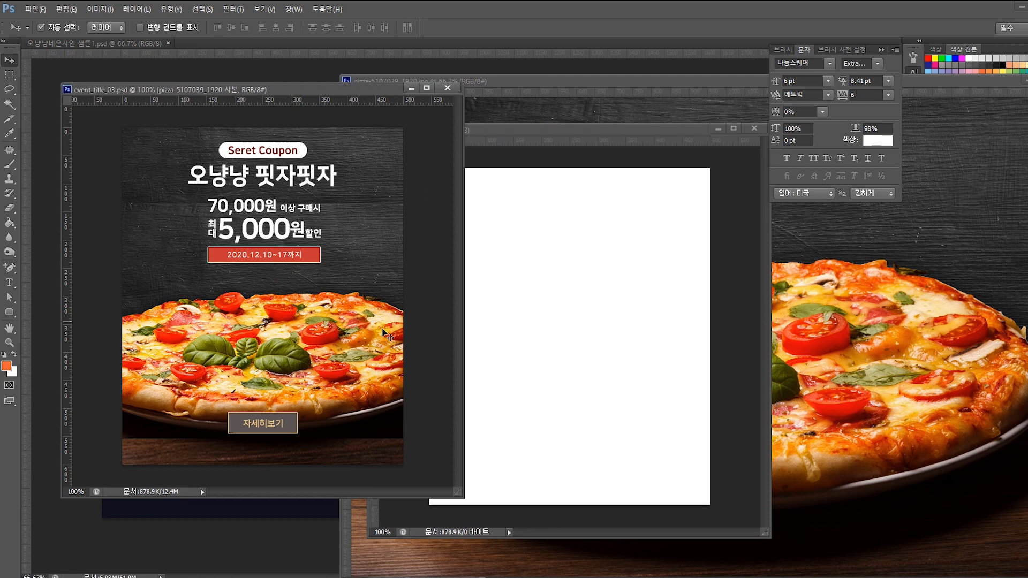
{"action": "left_click", "coordinate": [353, 258]}
{"action": "left_click_drag", "start_coordinate": [463, 151], "coordinate": [383, 151]}
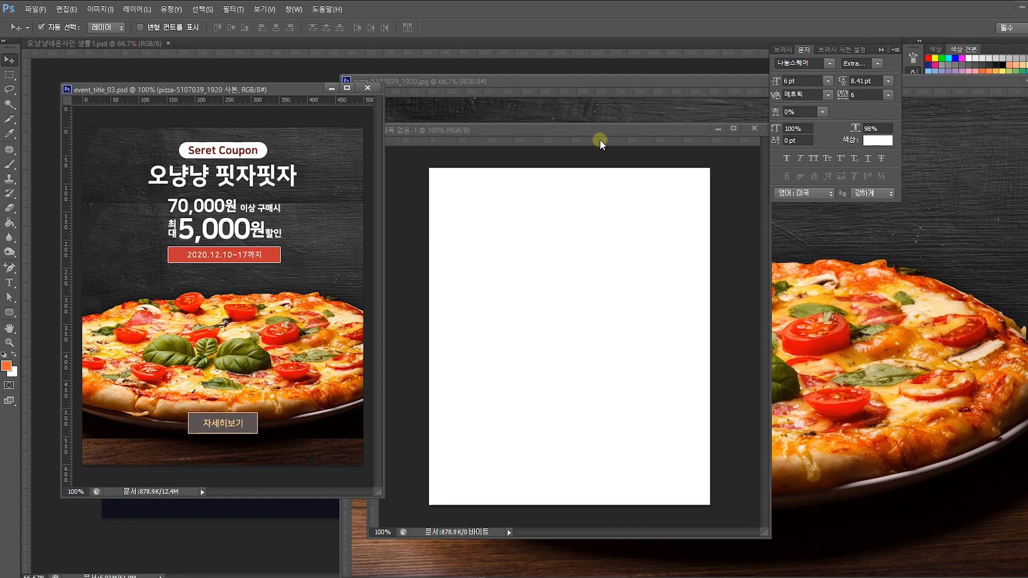
{"action": "left_click_drag", "start_coordinate": [590, 131], "coordinate": [512, 128]}
{"action": "left_click_drag", "start_coordinate": [695, 184], "coordinate": [637, 191]}
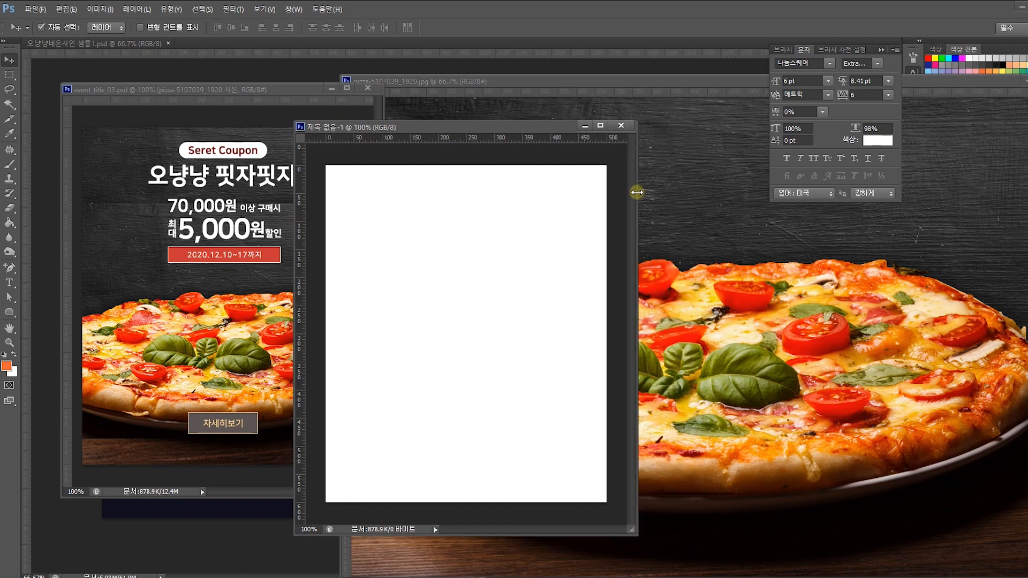
- Shift the pizza photo's window clear of the blank document and copy the pizza picture into that document as a layer
{"action": "left_click", "coordinate": [673, 142]}
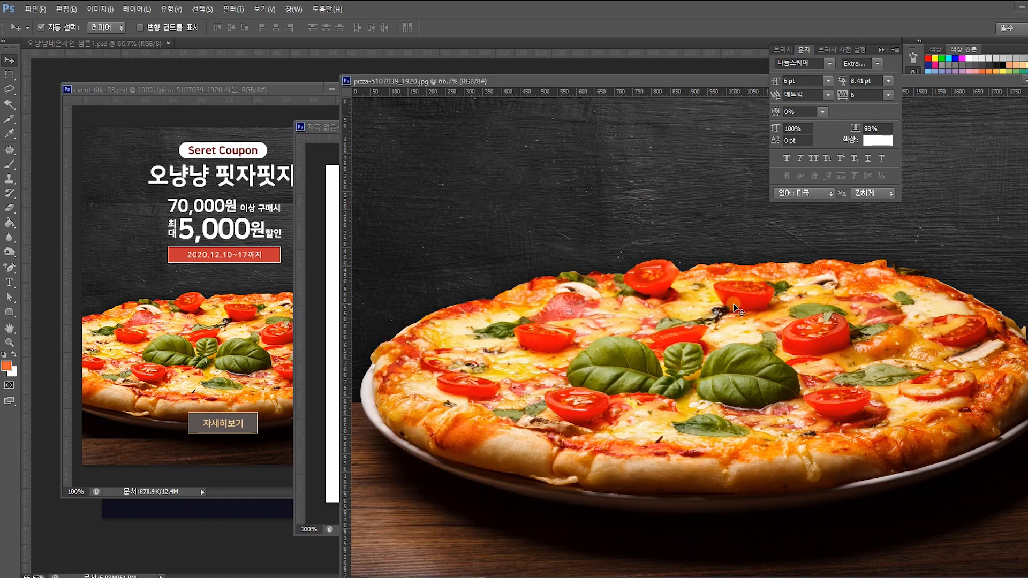
{"action": "left_click_drag", "start_coordinate": [344, 80], "coordinate": [532, 101]}
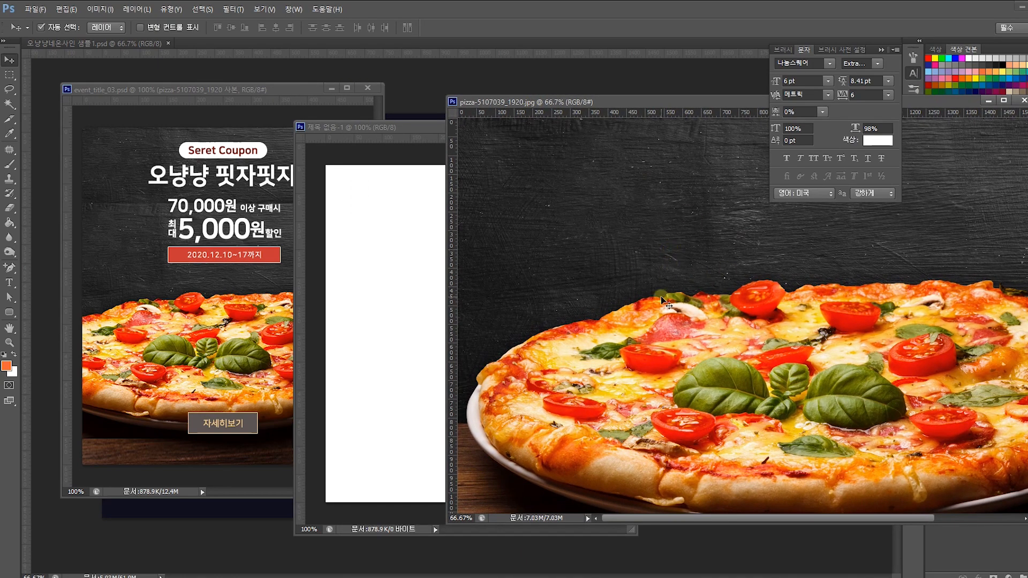
{"action": "left_click_drag", "start_coordinate": [661, 296], "coordinate": [393, 257]}
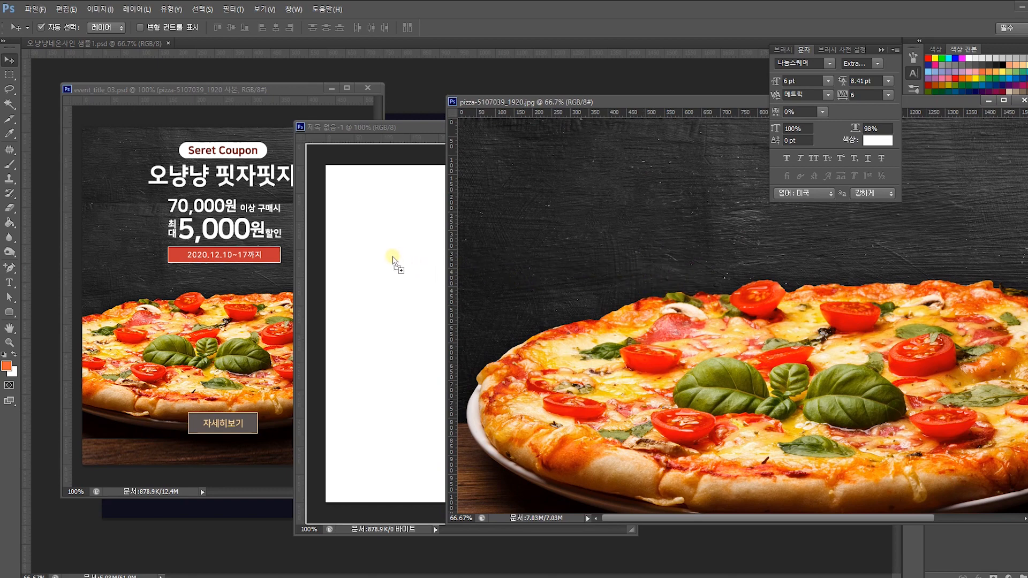
{"action": "left_click_drag", "start_coordinate": [392, 258], "coordinate": [390, 246]}
{"action": "left_click_drag", "start_coordinate": [391, 247], "coordinate": [392, 248]}
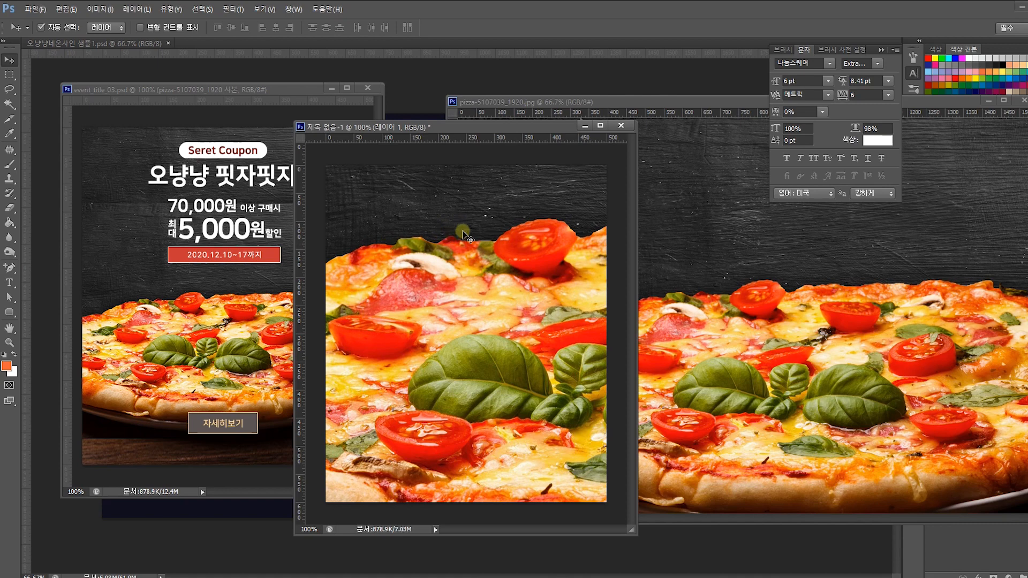
- Free-transform the pizza layer to about 36% of its size and place it over the lower part of the canvas
{"action": "key", "text": "ctrl+minus"}
{"action": "key", "text": "ctrl+minus"}
{"action": "key", "text": "ctrl+minus"}
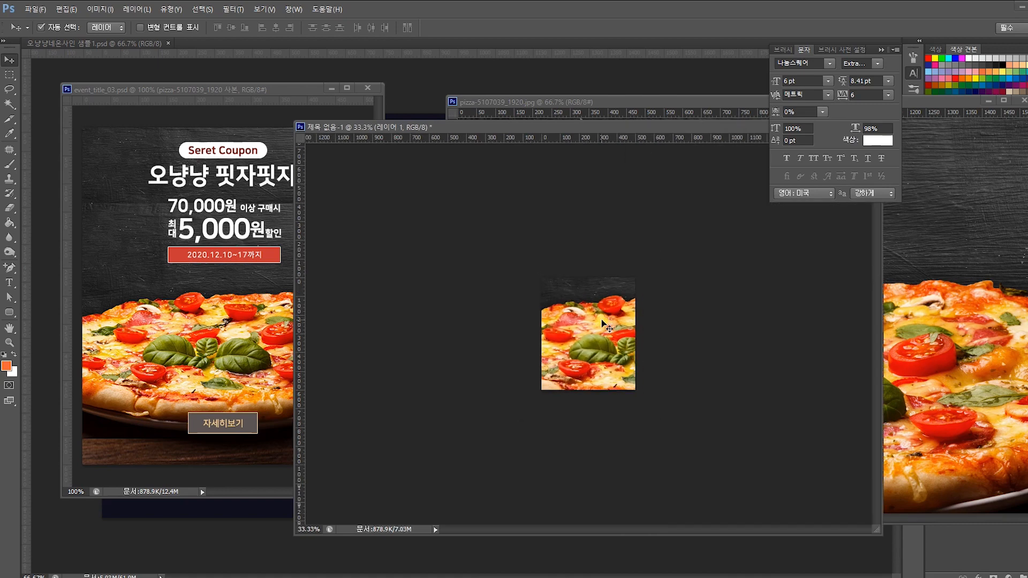
{"action": "key", "text": "ctrl+minus"}
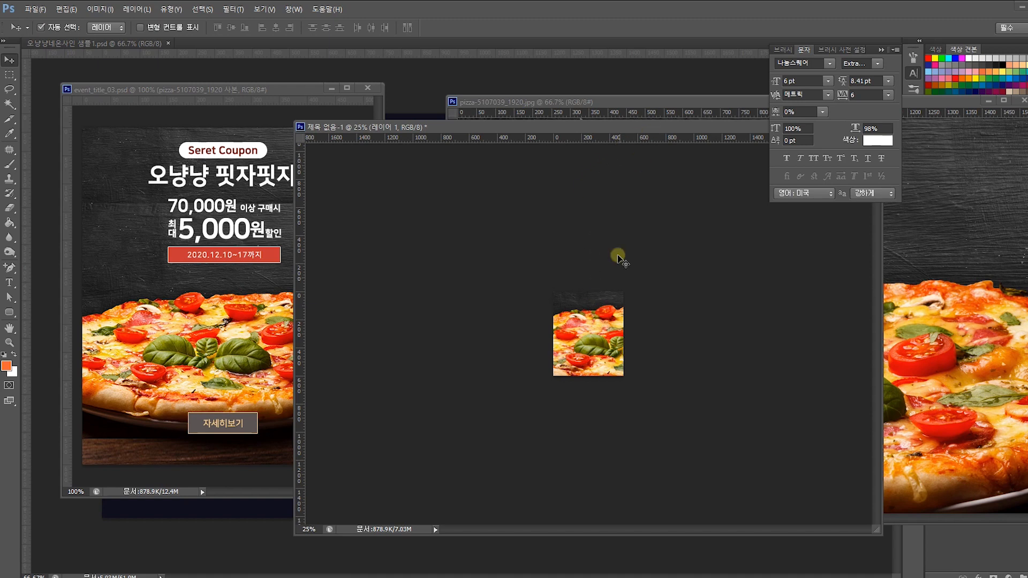
{"action": "left_click_drag", "start_coordinate": [602, 325], "coordinate": [587, 329]}
{"action": "key", "text": "ctrl+t"}
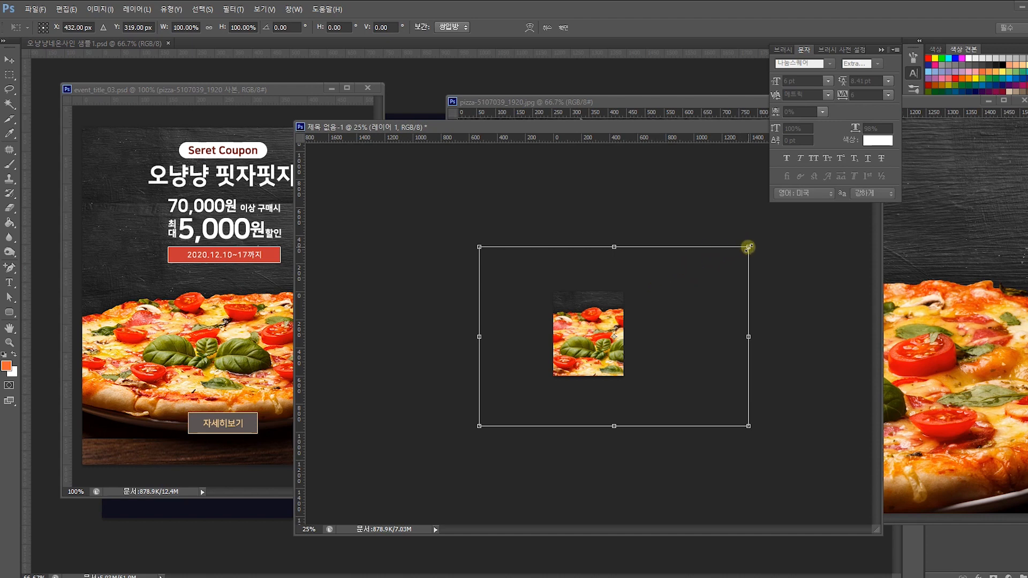
{"action": "left_click_drag", "start_coordinate": [749, 247], "coordinate": [648, 355]}
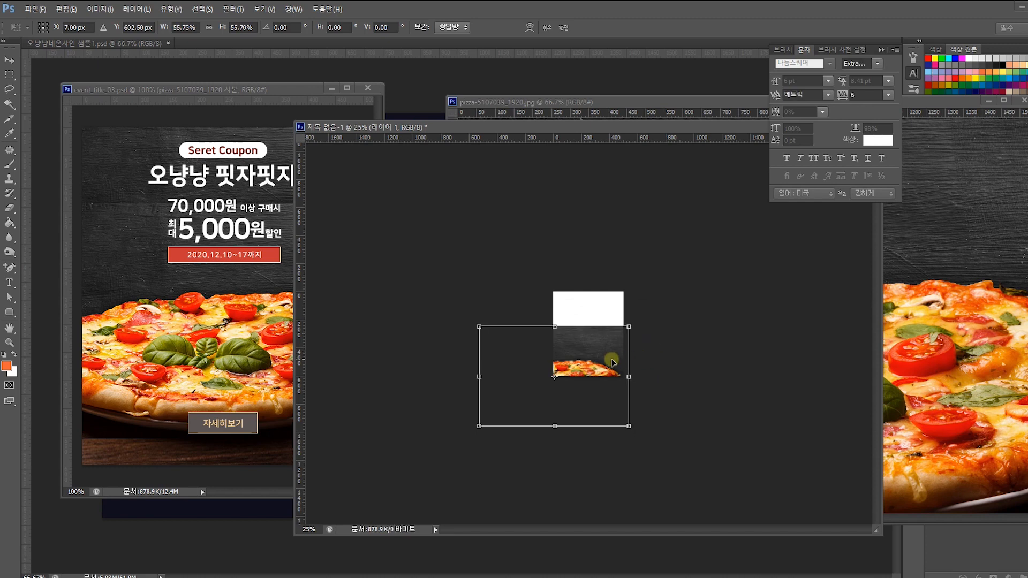
{"action": "left_click_drag", "start_coordinate": [596, 361], "coordinate": [633, 332]}
{"action": "left_click_drag", "start_coordinate": [674, 291], "coordinate": [613, 335]}
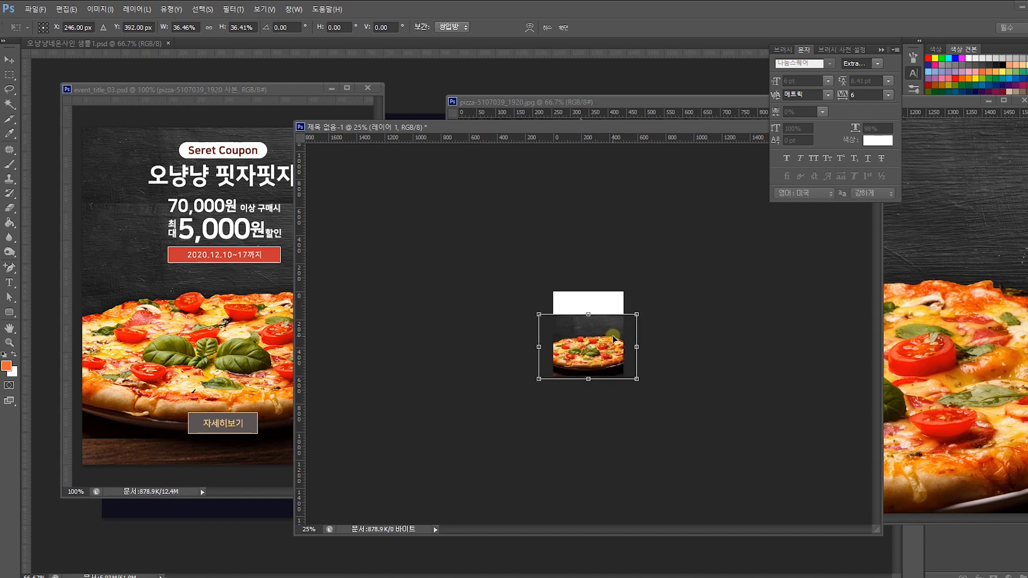
- Nudge the scaled pizza layer slightly upward so that its lower edge meets the bottom of the canvas
{"action": "key", "text": "ctrl+plus"}
{"action": "key", "text": "ctrl+plus"}
{"action": "key", "text": "ctrl+plus"}
{"action": "key", "text": "ctrl+plus"}
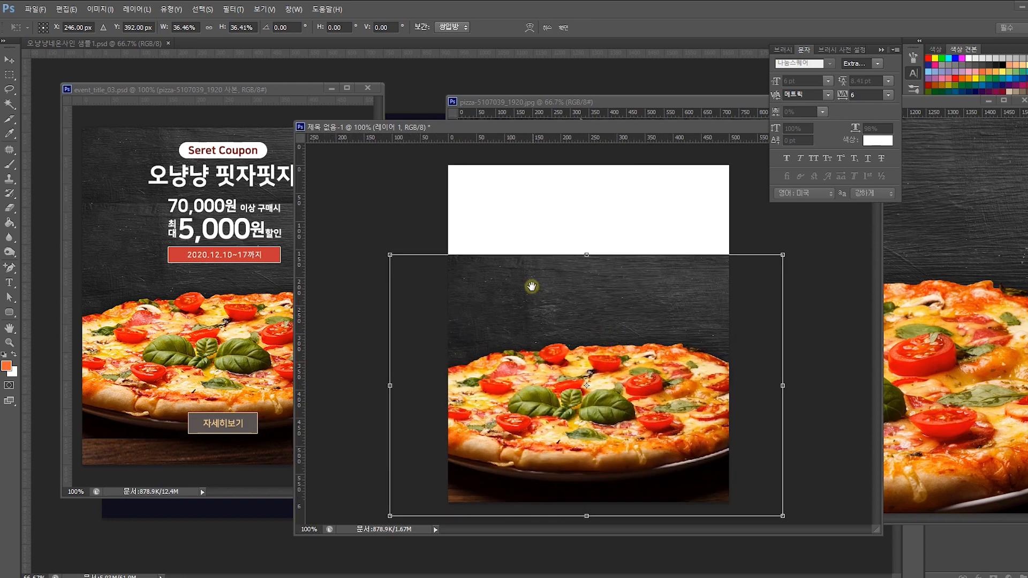
{"action": "left_click_drag", "start_coordinate": [537, 126], "coordinate": [455, 133]}
{"action": "left_click_drag", "start_coordinate": [579, 329], "coordinate": [578, 316]}
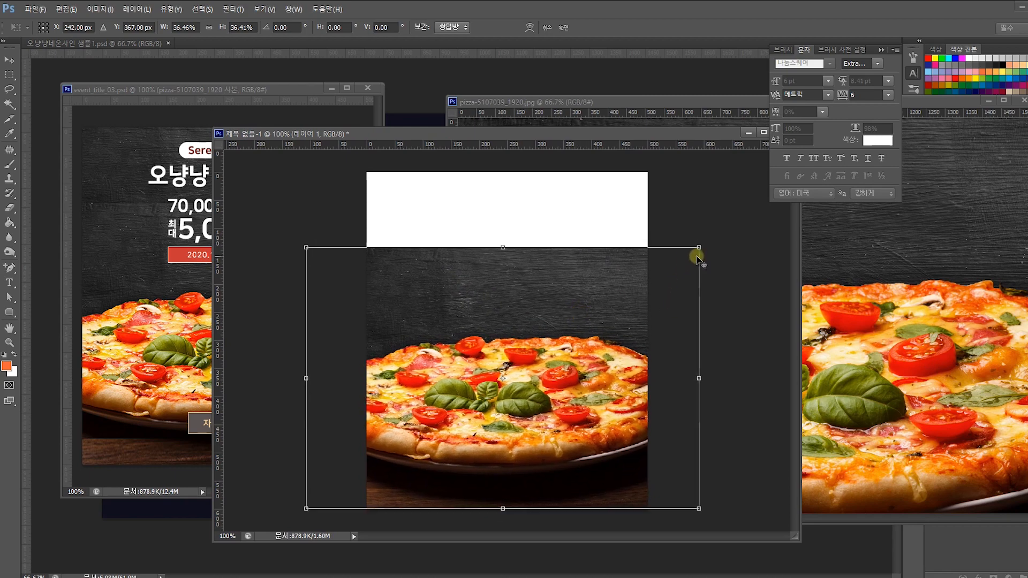
{"action": "left_click_drag", "start_coordinate": [696, 248], "coordinate": [705, 227]}
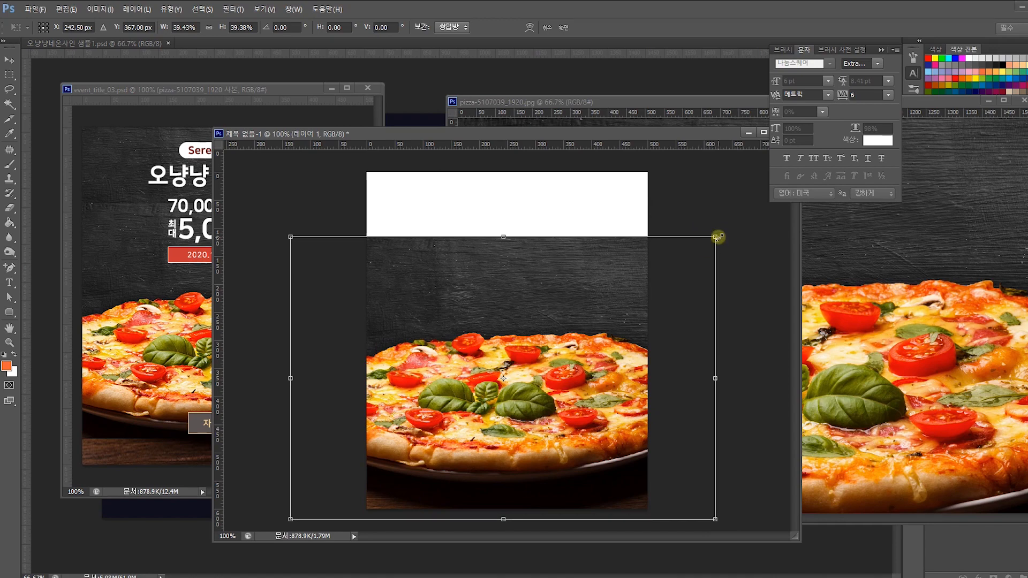
{"action": "left_click_drag", "start_coordinate": [717, 237], "coordinate": [665, 272]}
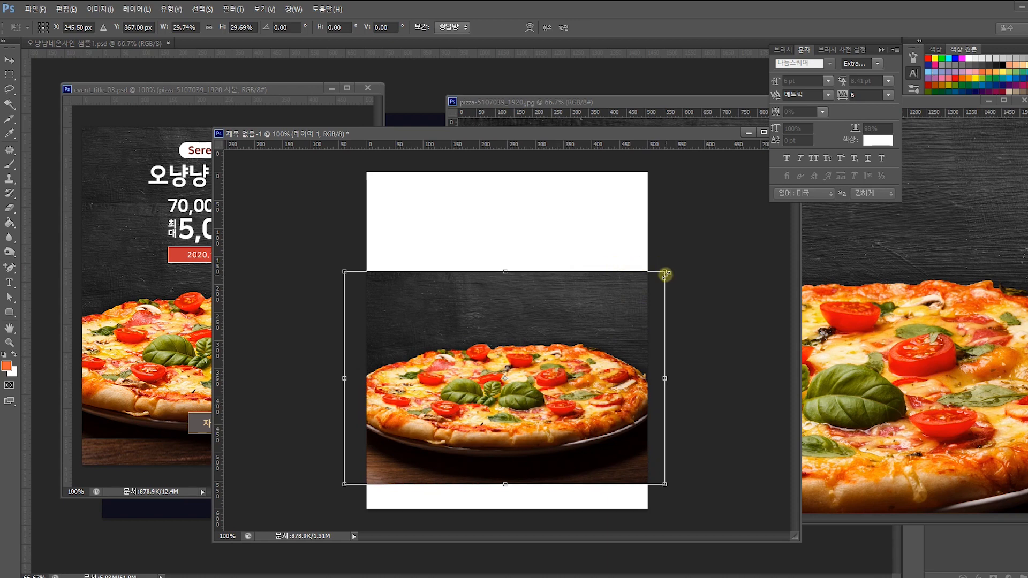
{"action": "left_click_drag", "start_coordinate": [665, 274], "coordinate": [697, 250]}
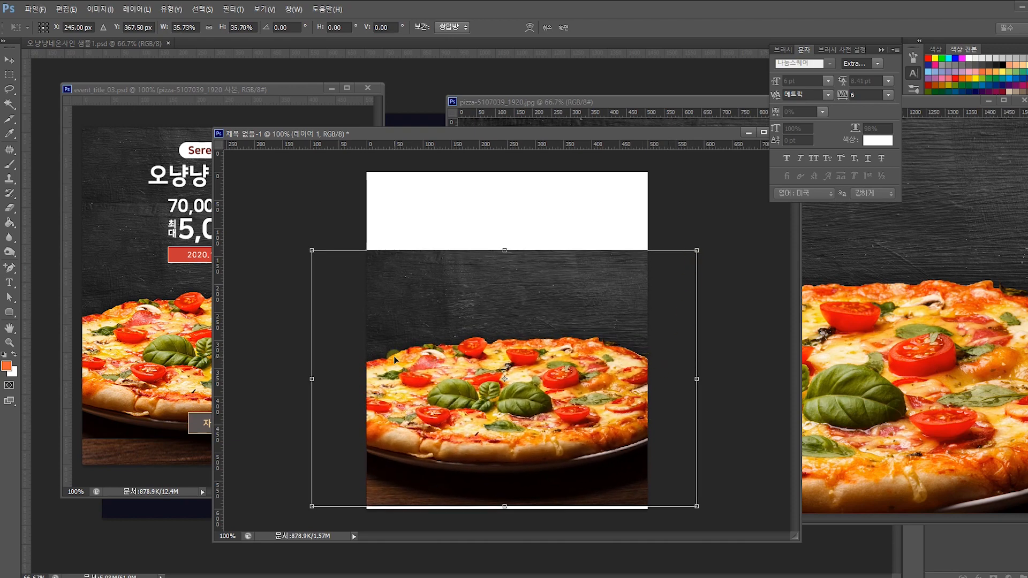
{"action": "left_click_drag", "start_coordinate": [489, 378], "coordinate": [541, 387]}
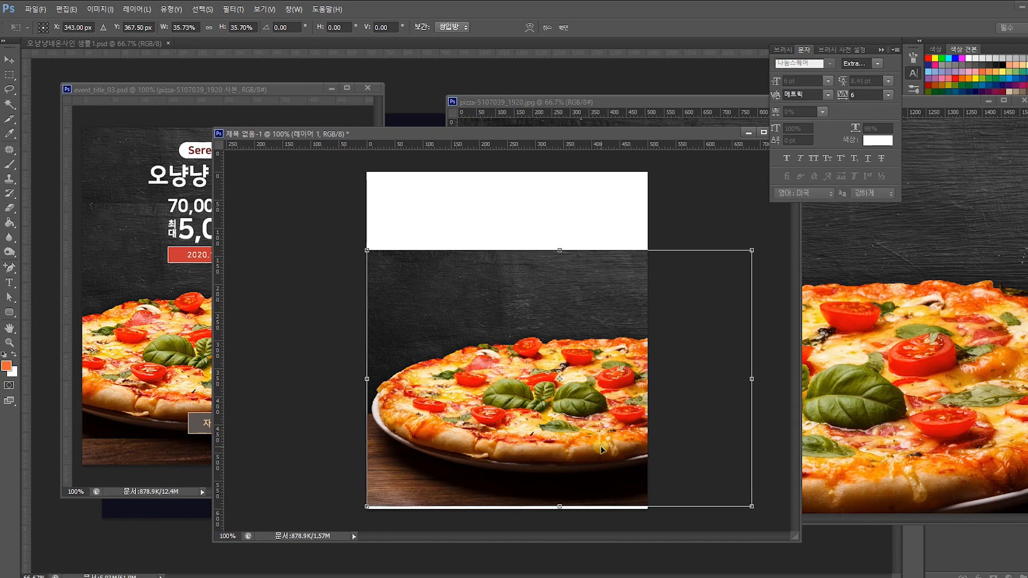
{"action": "left_click_drag", "start_coordinate": [595, 321], "coordinate": [549, 342]}
{"action": "left_click", "coordinate": [194, 384]}
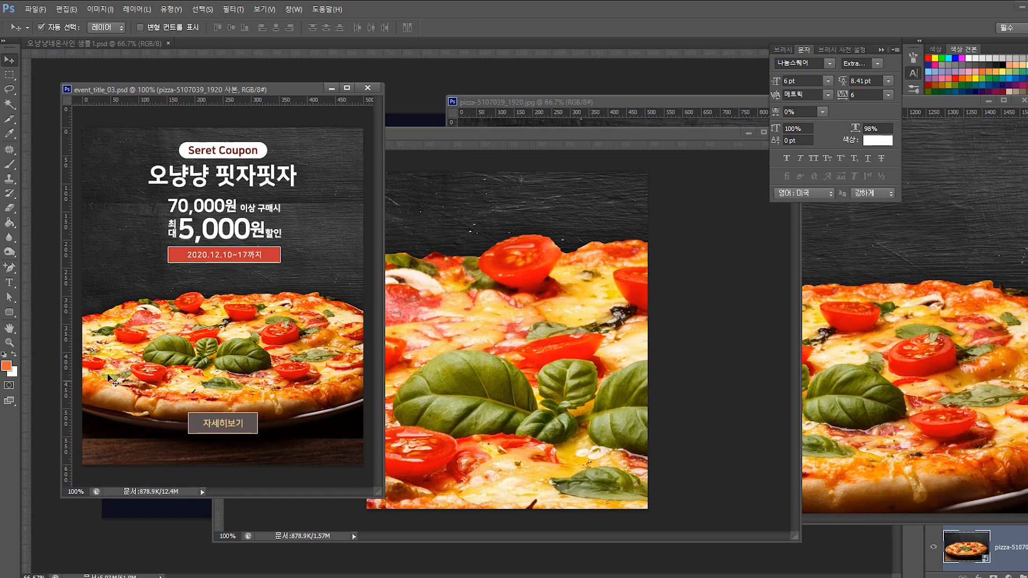
- Free-transform the full-size pizza layer to about 38% and place it over the lower part of the canvas
{"action": "left_click", "coordinate": [508, 338]}
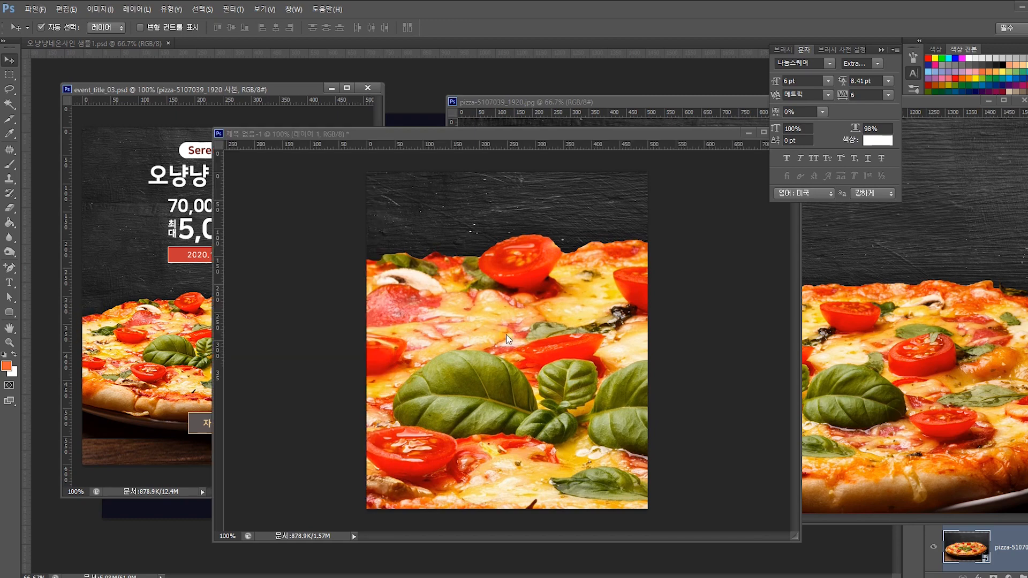
{"action": "key", "text": "ctrl+minus"}
{"action": "key", "text": "ctrl+minus"}
{"action": "key", "text": "ctrl+minus"}
{"action": "key", "text": "ctrl+minus"}
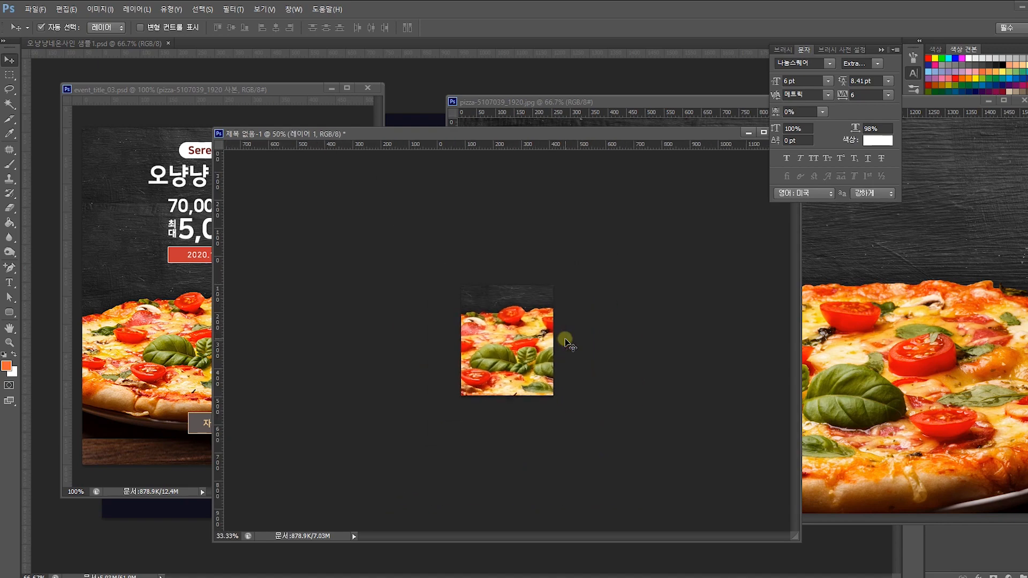
{"action": "key", "text": "ctrl+t"}
{"action": "left_click_drag", "start_coordinate": [664, 249], "coordinate": [583, 309]}
{"action": "left_click_drag", "start_coordinate": [553, 341], "coordinate": [526, 346]}
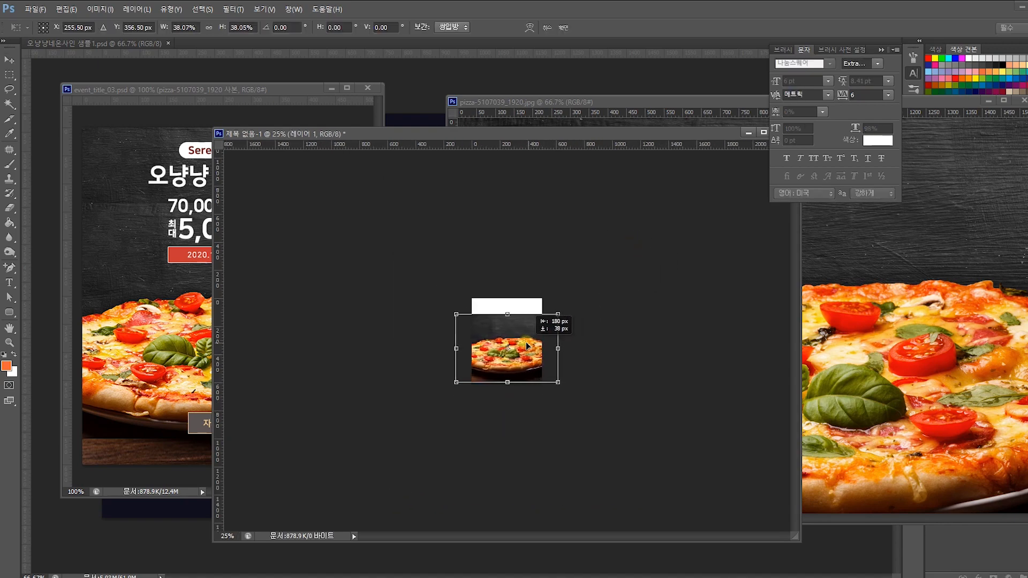
- Reduce the pizza layer to about 33%, align its lower edge with the bottom of the canvas, and nudge the layer slightly to the right
{"action": "key", "text": "ctrl+plus"}
{"action": "key", "text": "ctrl+plus"}
{"action": "key", "text": "ctrl+plus"}
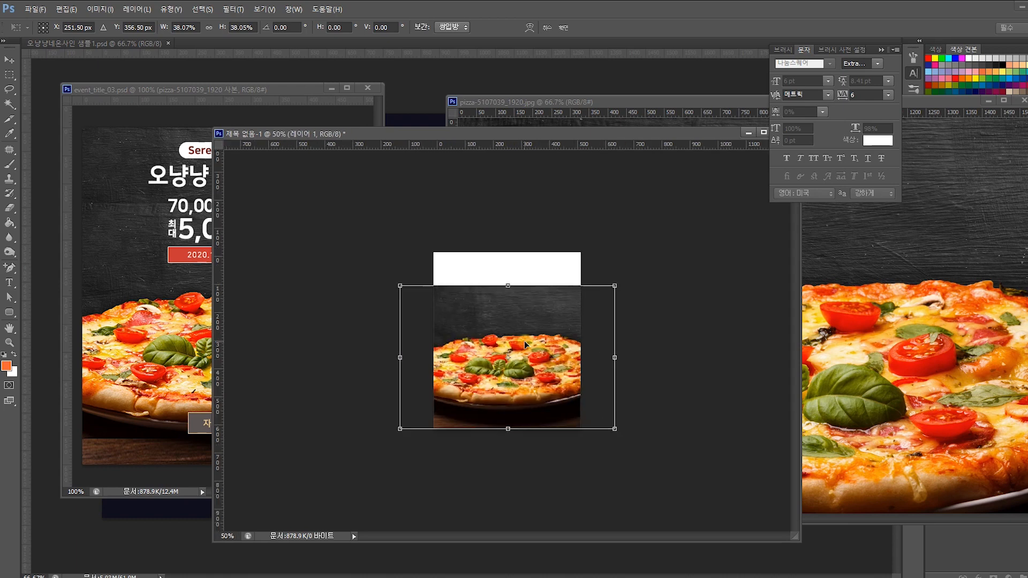
{"action": "key", "text": "ctrl+plus"}
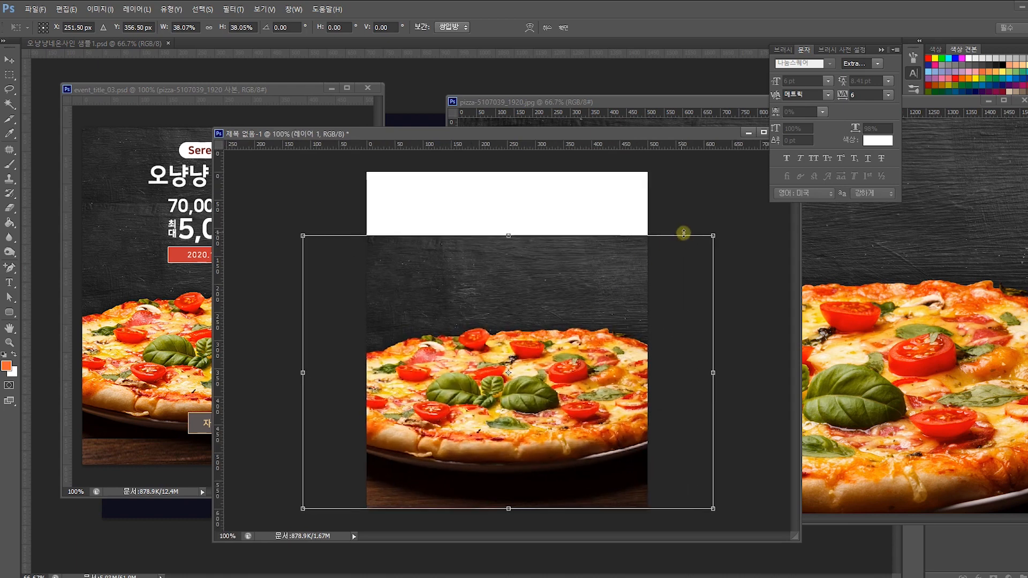
{"action": "left_click_drag", "start_coordinate": [714, 236], "coordinate": [681, 251]}
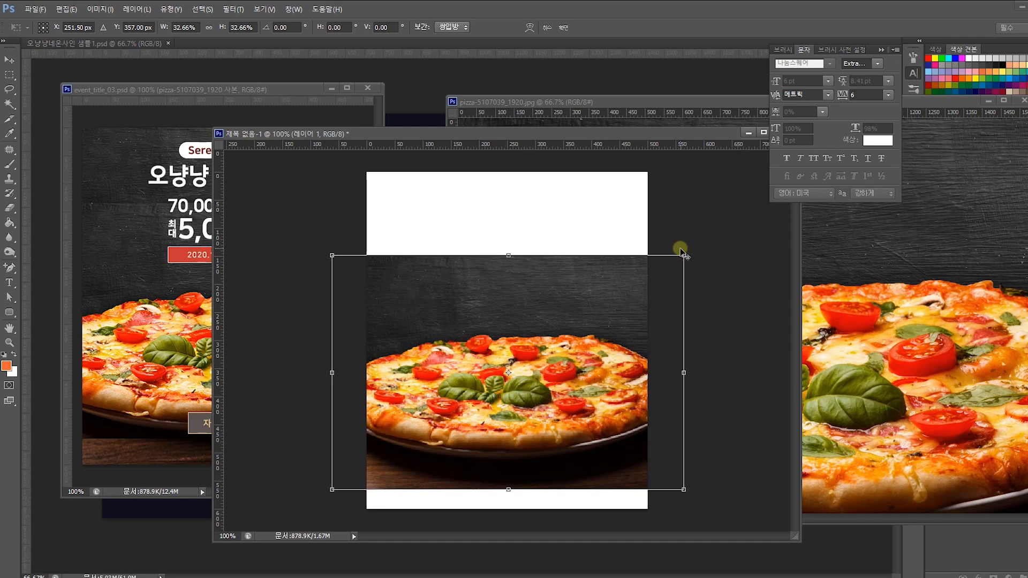
{"action": "mouse_move", "coordinate": [586, 348]}
{"action": "left_mouse_down"}
{"action": "mouse_move", "coordinate": [580, 364]}
{"action": "mouse_move", "coordinate": [572, 349]}
{"action": "left_mouse_up"}
{"action": "key", "text": "Return"}
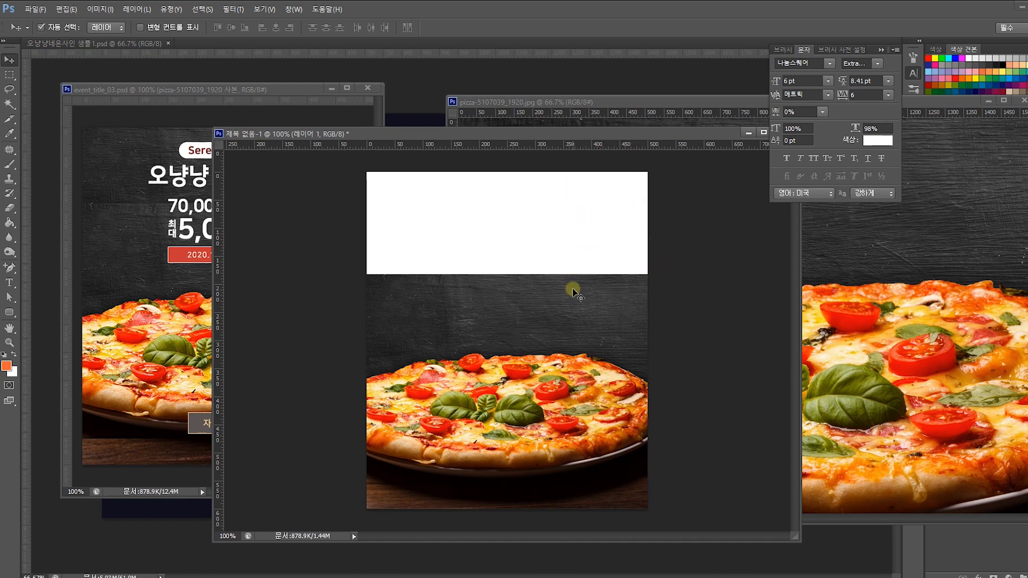
{"action": "left_click_drag", "start_coordinate": [573, 295], "coordinate": [580, 292]}
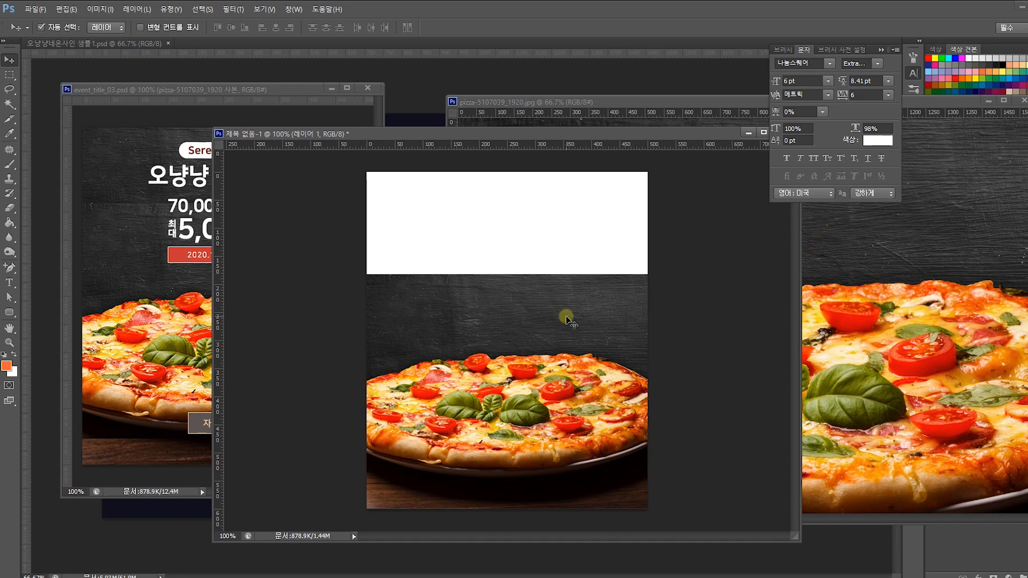
- Copy the pizza photo into the new document again as a second layer and minimize the photo's window
{"action": "left_click_drag", "start_coordinate": [572, 134], "coordinate": [436, 138]}
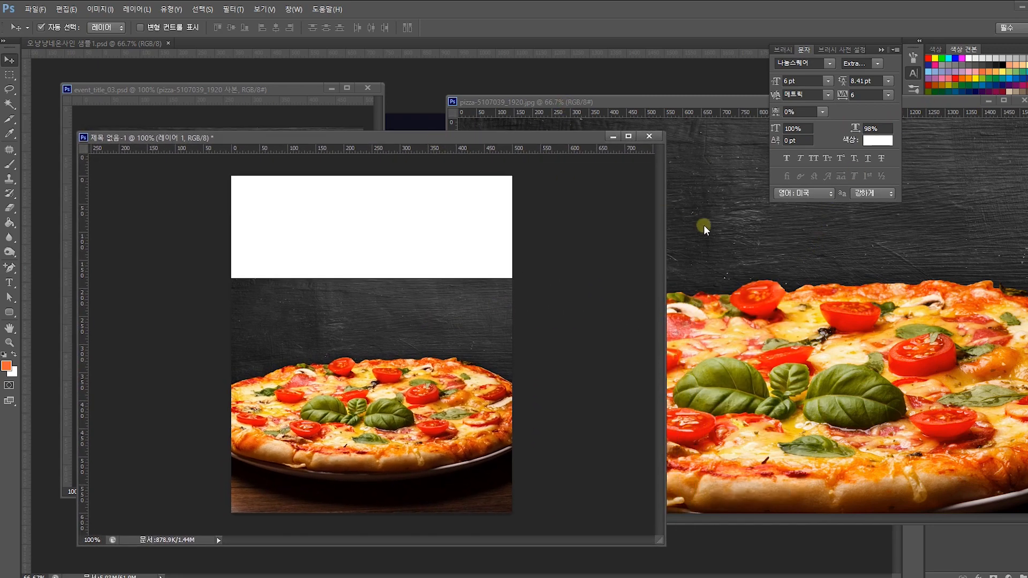
{"action": "left_click_drag", "start_coordinate": [556, 136], "coordinate": [631, 138]}
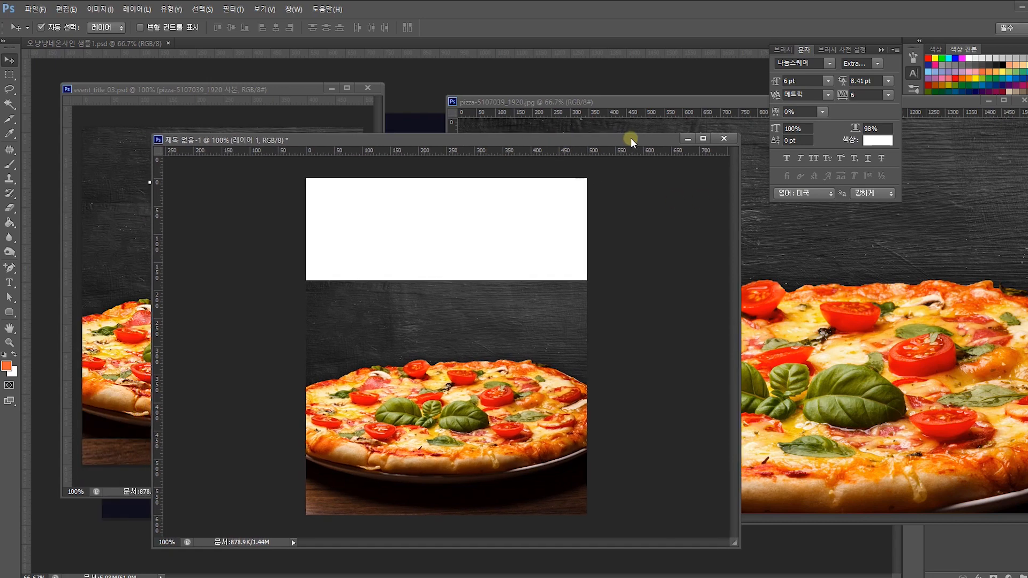
{"action": "left_click", "coordinate": [790, 240]}
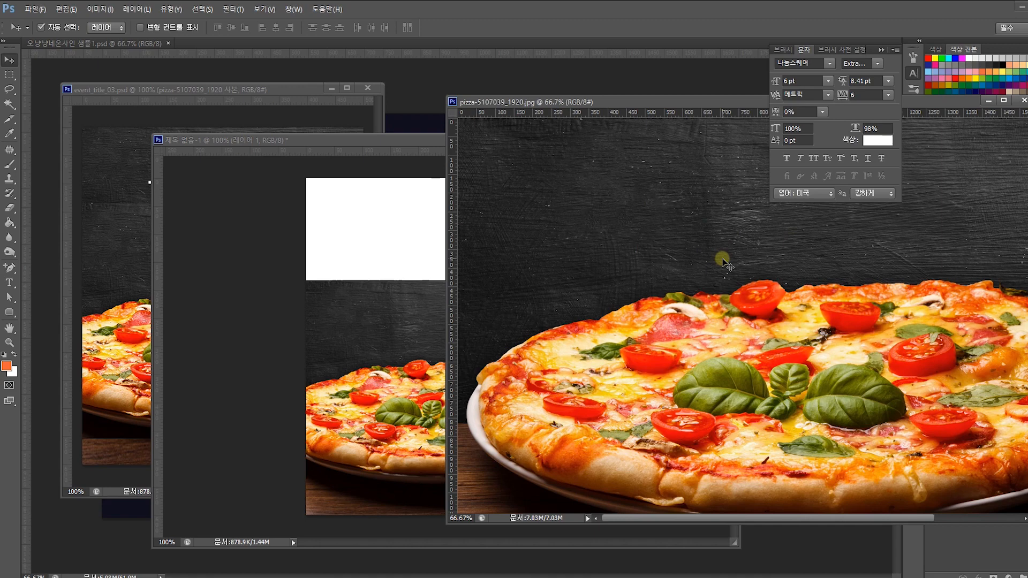
{"action": "left_click_drag", "start_coordinate": [718, 259], "coordinate": [419, 225]}
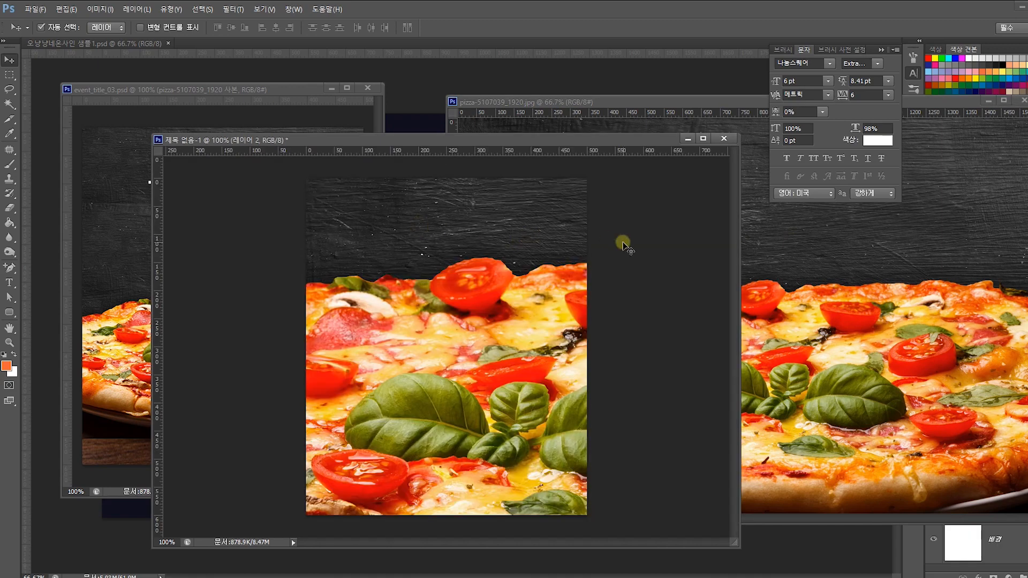
{"action": "left_click", "coordinate": [986, 100]}
{"action": "left_click_drag", "start_coordinate": [621, 140], "coordinate": [701, 114]}
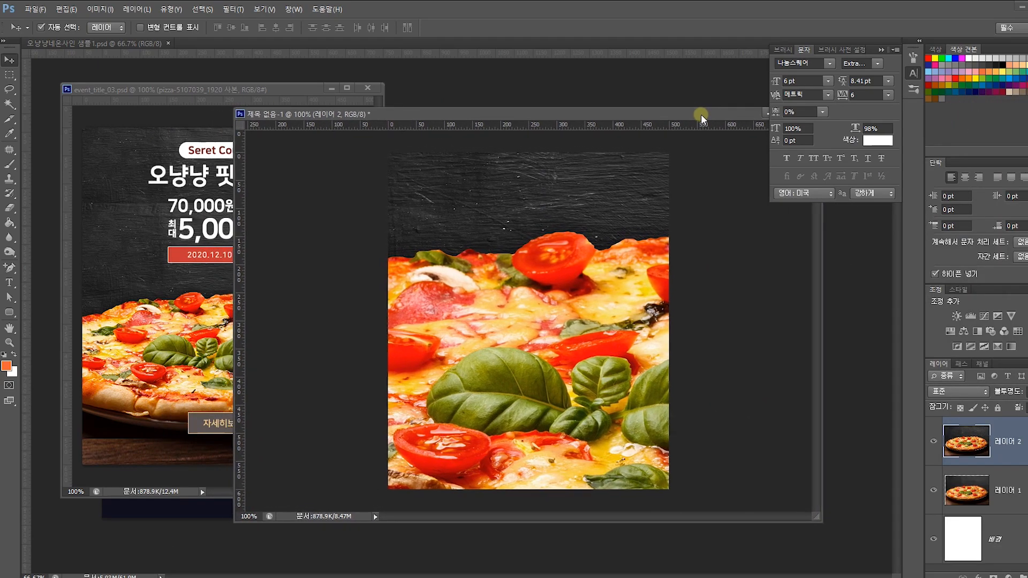
- Move the full-size pizza layer 레이어 2 below 레이어 1 in the layer stack
{"action": "left_click", "coordinate": [1010, 502]}
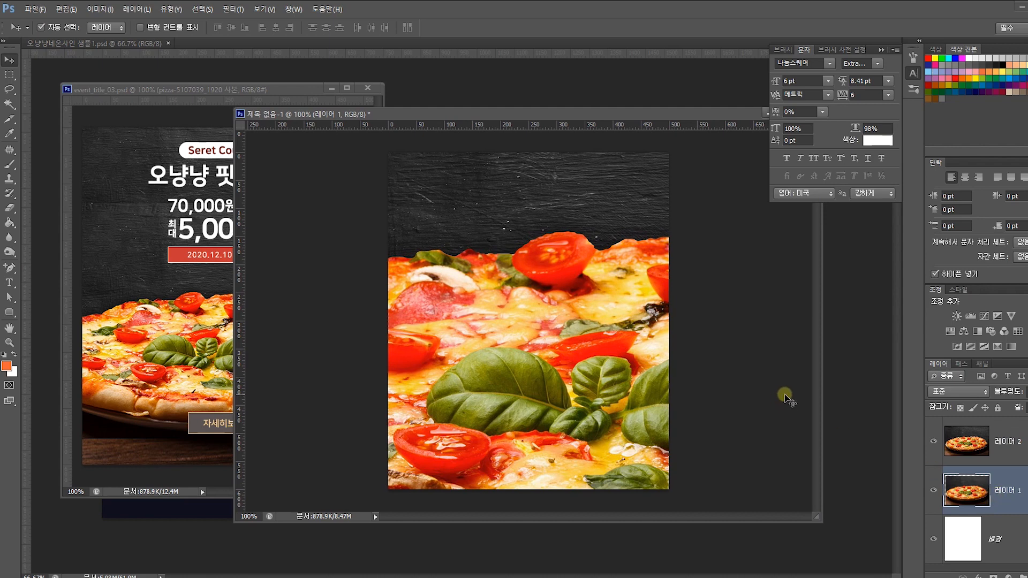
{"action": "left_click", "coordinate": [1015, 445]}
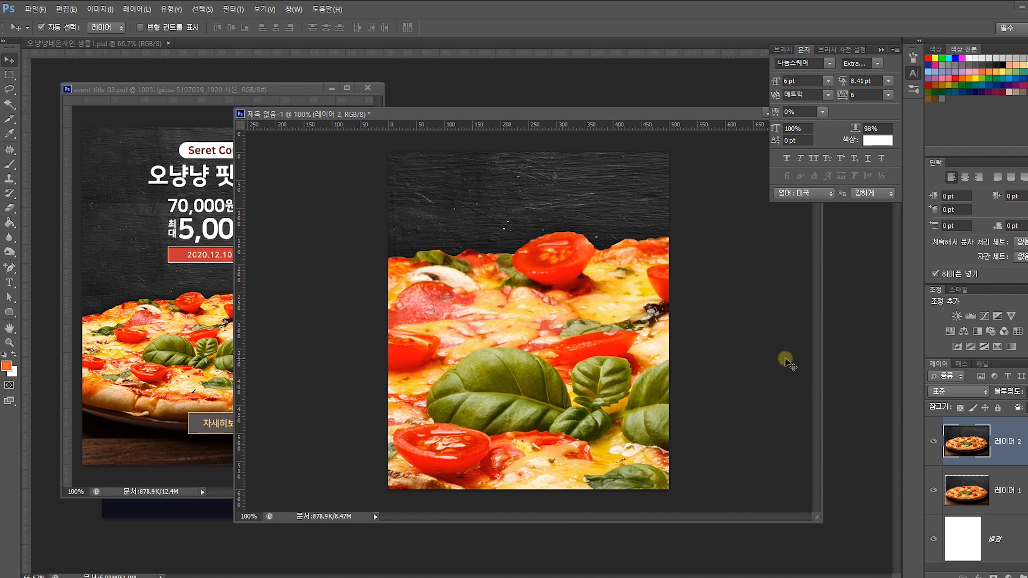
{"action": "left_click_drag", "start_coordinate": [1015, 454], "coordinate": [1013, 513]}
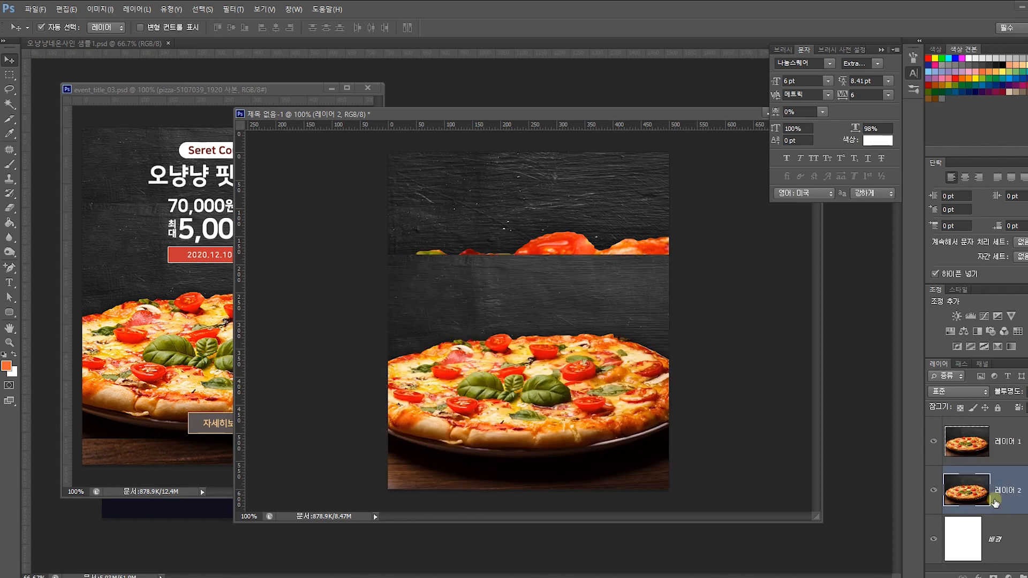
- Free-transform 레이어 2 to a smaller size and position its dark wall over the upper part of the canvas
{"action": "key", "text": "ctrl+minus"}
{"action": "key", "text": "ctrl+minus"}
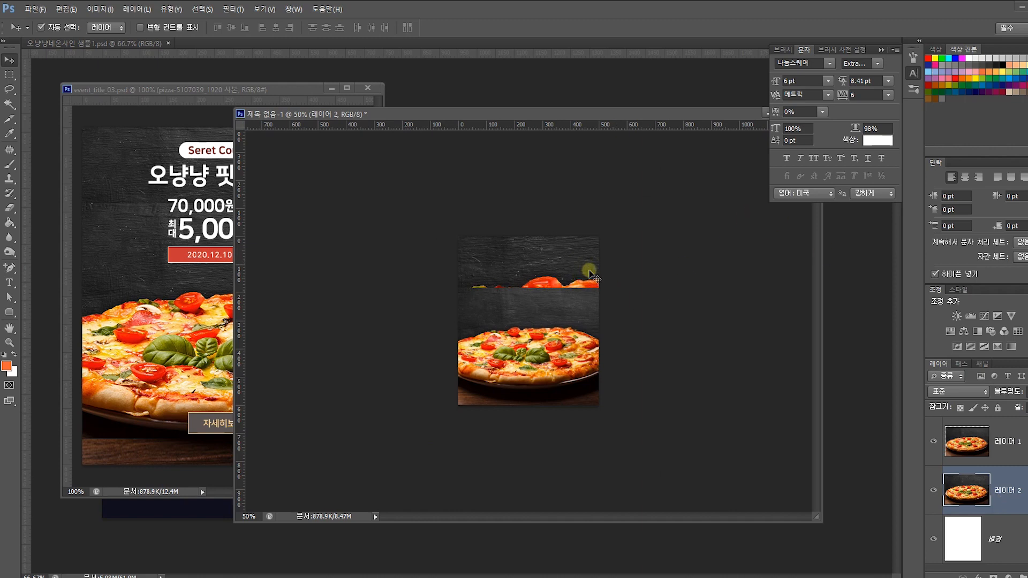
{"action": "left_click", "coordinate": [602, 269]}
{"action": "left_click_drag", "start_coordinate": [602, 269], "coordinate": [566, 257]}
{"action": "key", "text": "ctrl+t"}
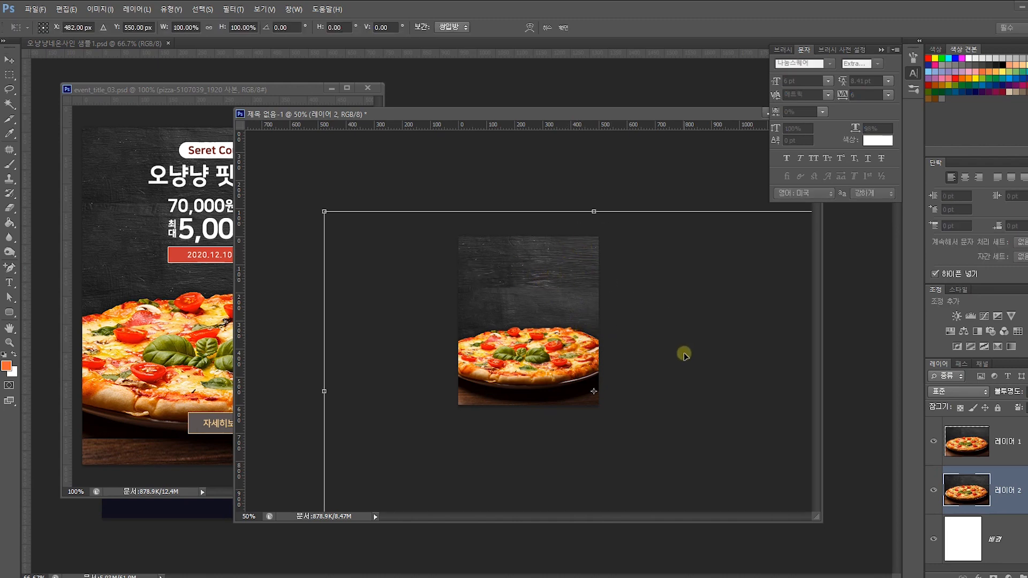
{"action": "left_click_drag", "start_coordinate": [325, 213], "coordinate": [545, 359]}
{"action": "left_click_drag", "start_coordinate": [640, 395], "coordinate": [495, 263]}
{"action": "key", "text": "Return"}
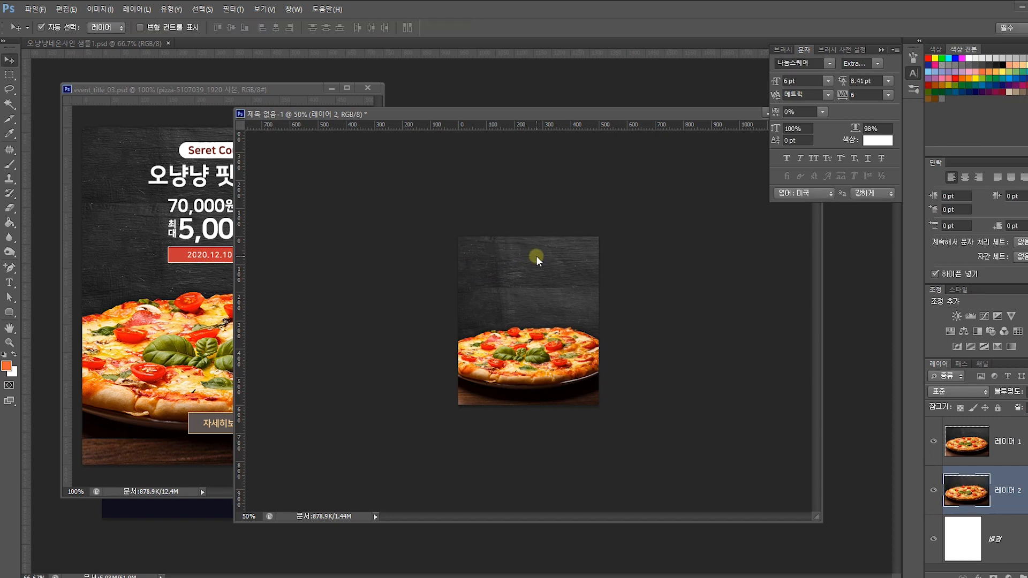
- Erase the hard upper edge of 레이어 1 with a 150 px eraser to blend its wall into the layer below
{"action": "key", "text": "ctrl+plus"}
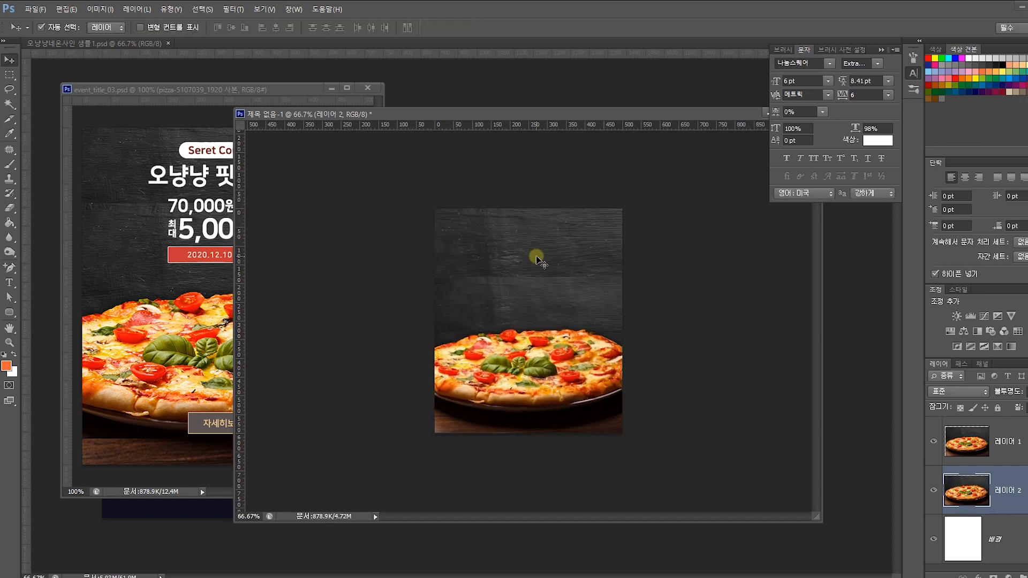
{"action": "key", "text": "ctrl+plus"}
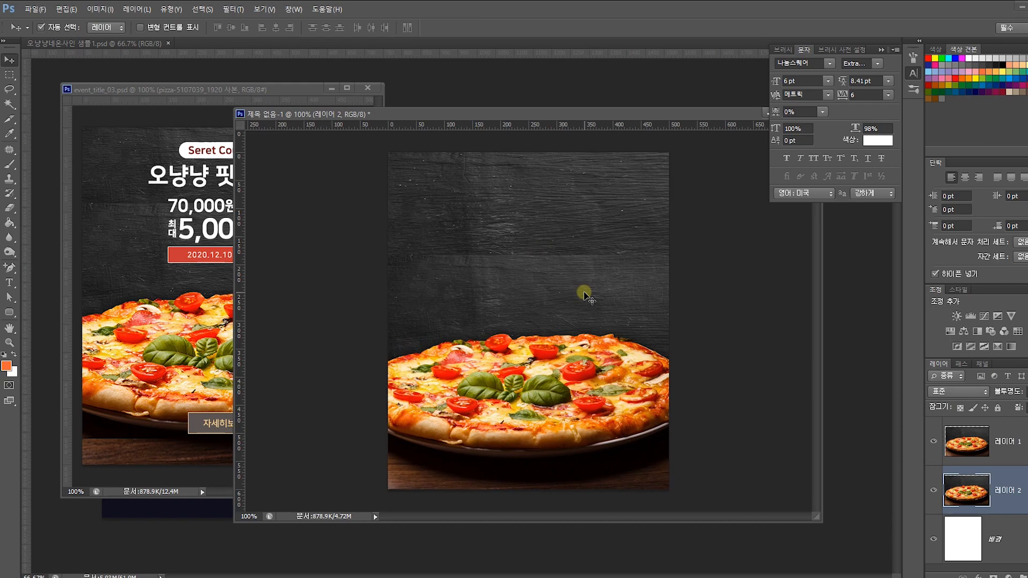
{"action": "key", "text": "ctrl+plus"}
{"action": "left_click_drag", "start_coordinate": [586, 291], "coordinate": [601, 386]}
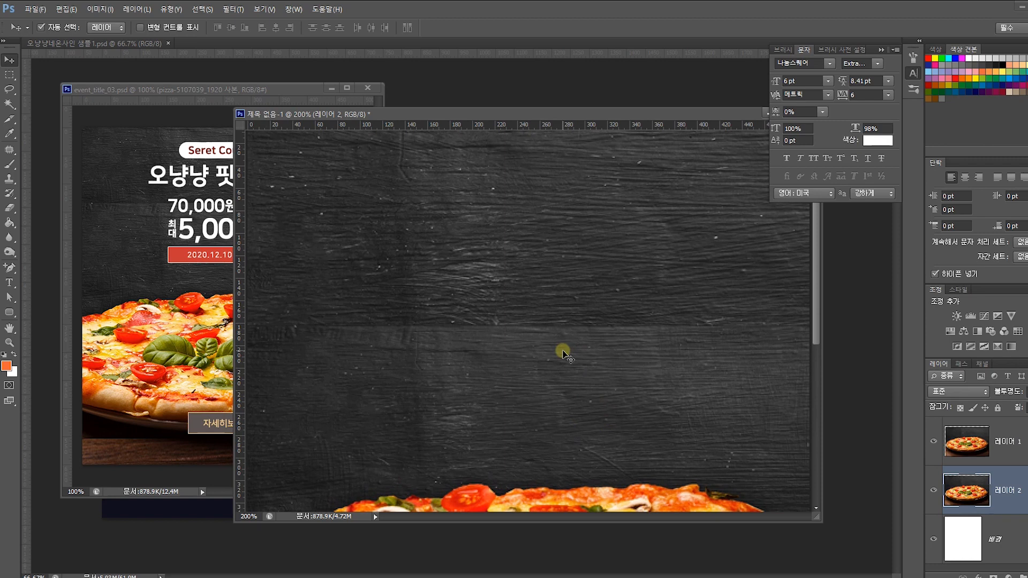
{"action": "key", "text": "ctrl+minus"}
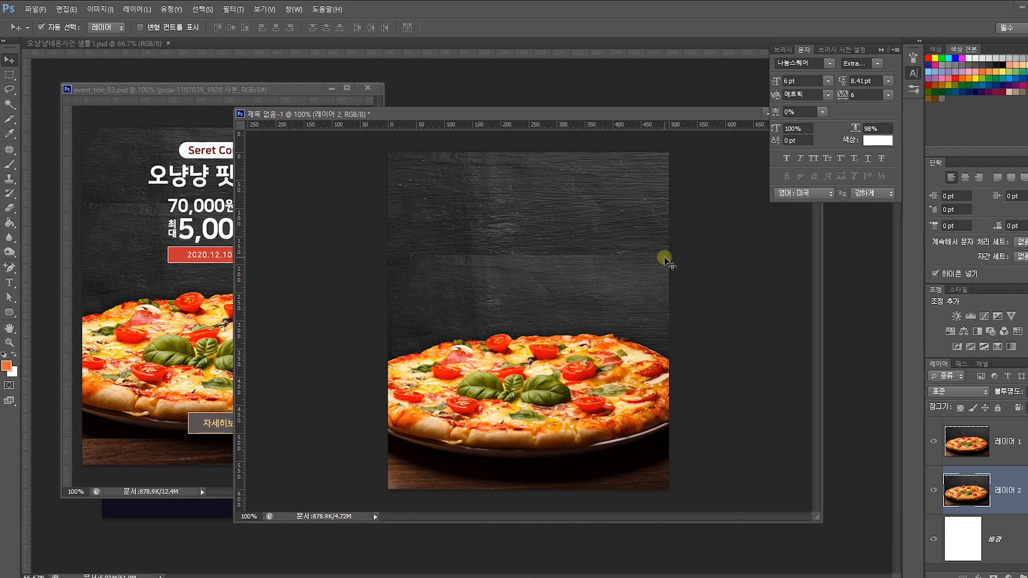
{"action": "left_click", "coordinate": [624, 284]}
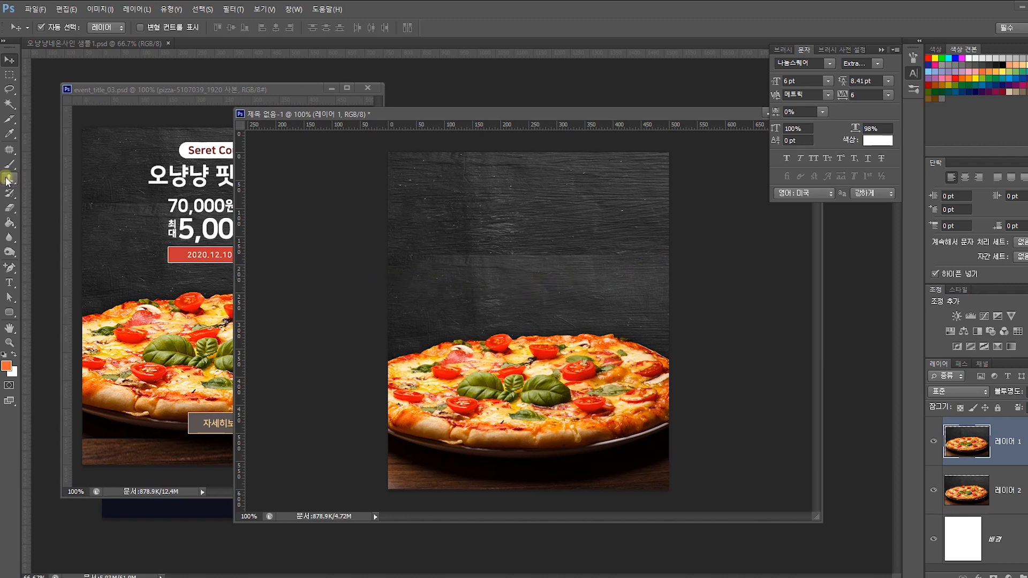
{"action": "left_click", "coordinate": [10, 208]}
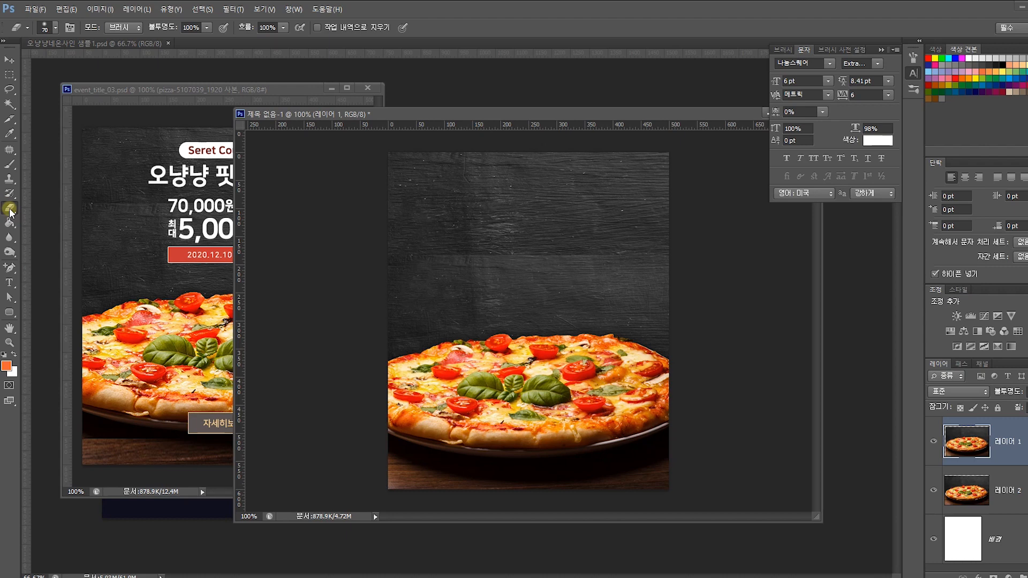
{"action": "key", "text": "bracketright"}
{"action": "key", "text": "bracketright"}
{"action": "key", "text": "bracketright"}
{"action": "key", "text": "bracketright"}
{"action": "key", "text": "bracketright"}
{"action": "left_click_drag", "start_coordinate": [397, 248], "coordinate": [608, 239]}
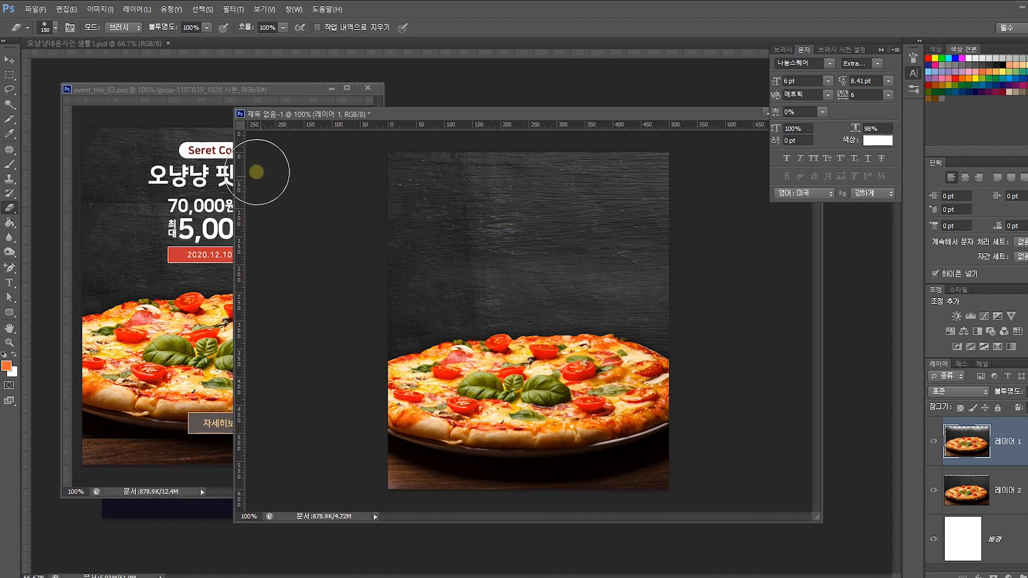
- Duplicate 레이어 2 and stretch the copy's upper edge to the top of the canvas
{"action": "left_click", "coordinate": [9, 59]}
{"action": "mouse_move", "coordinate": [624, 215]}
{"action": "left_mouse_down"}
{"action": "mouse_move", "coordinate": [621, 225]}
{"action": "mouse_move", "coordinate": [620, 207]}
{"action": "mouse_move", "coordinate": [621, 244]}
{"action": "mouse_move", "coordinate": [613, 208]}
{"action": "mouse_move", "coordinate": [622, 214]}
{"action": "left_mouse_up"}
{"action": "key", "text": "ctrl+t"}
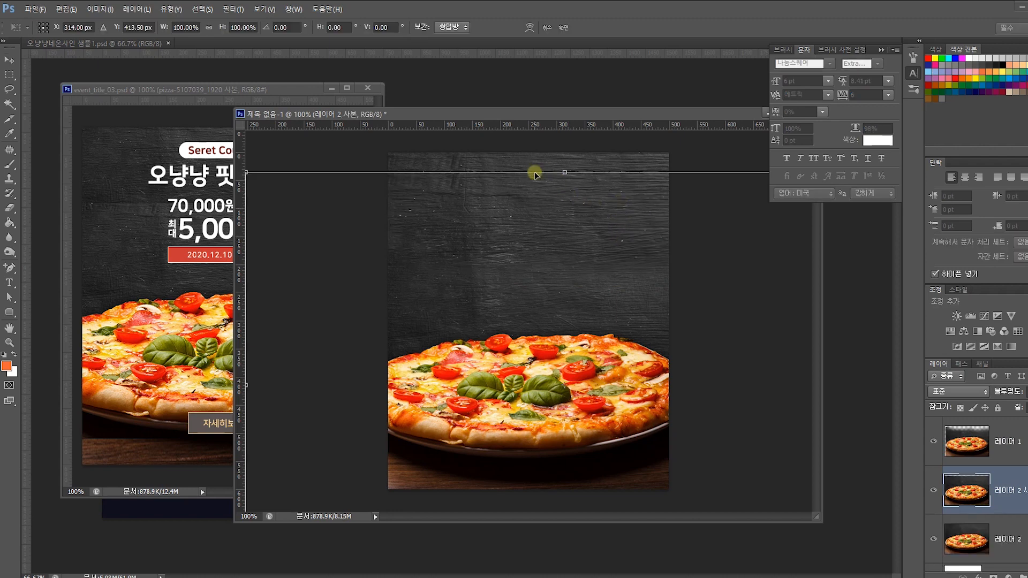
{"action": "left_click_drag", "start_coordinate": [564, 174], "coordinate": [564, 155]}
{"action": "key", "text": "Return"}
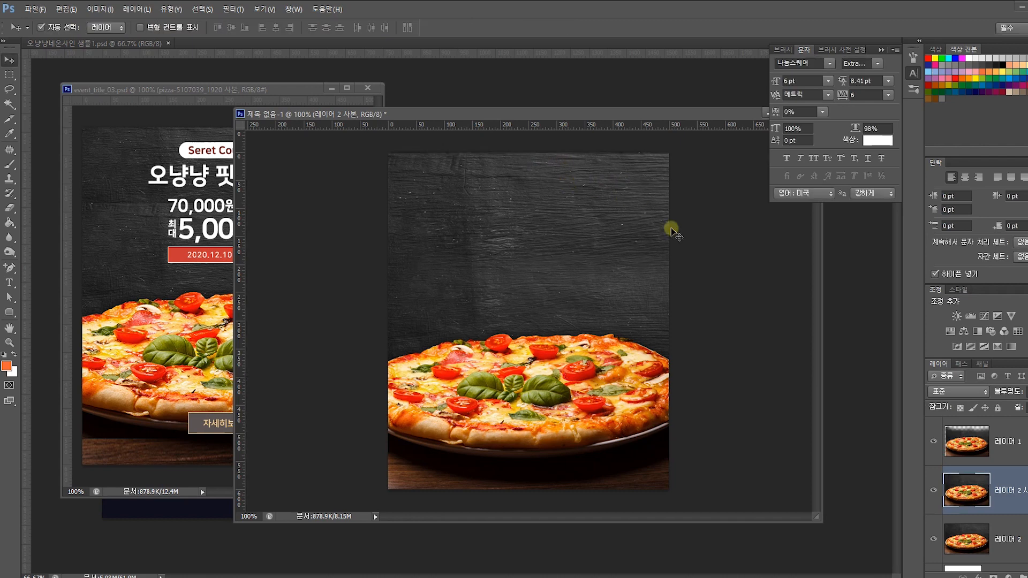
- Shift the duplicated wall layer slightly up and to the right behind 레이어 1
{"action": "left_click", "coordinate": [616, 309]}
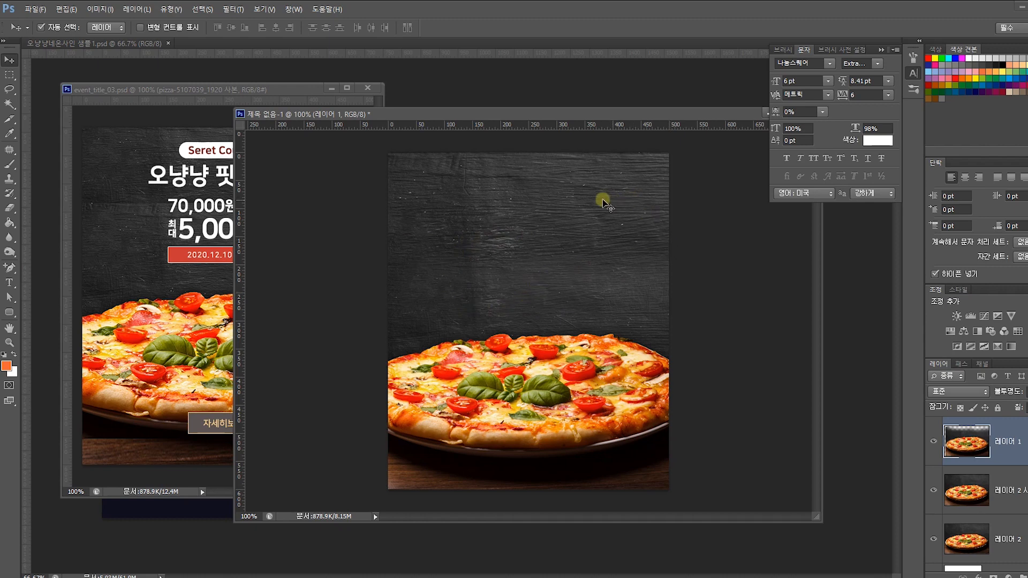
{"action": "left_click", "coordinate": [589, 217]}
{"action": "mouse_move", "coordinate": [589, 216]}
{"action": "left_mouse_down"}
{"action": "mouse_move", "coordinate": [592, 201]}
{"action": "mouse_move", "coordinate": [597, 209]}
{"action": "left_mouse_up"}
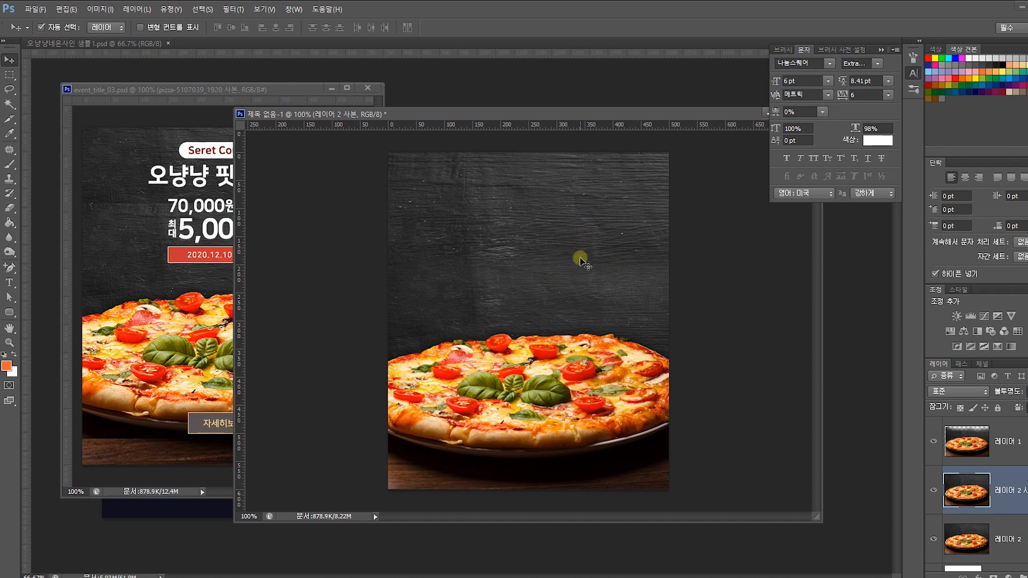
- Merge 레이어 1, 레이어 2 사본 and 레이어 2 into a single background image layer
{"action": "left_click_drag", "start_coordinate": [696, 375], "coordinate": [447, 202]}
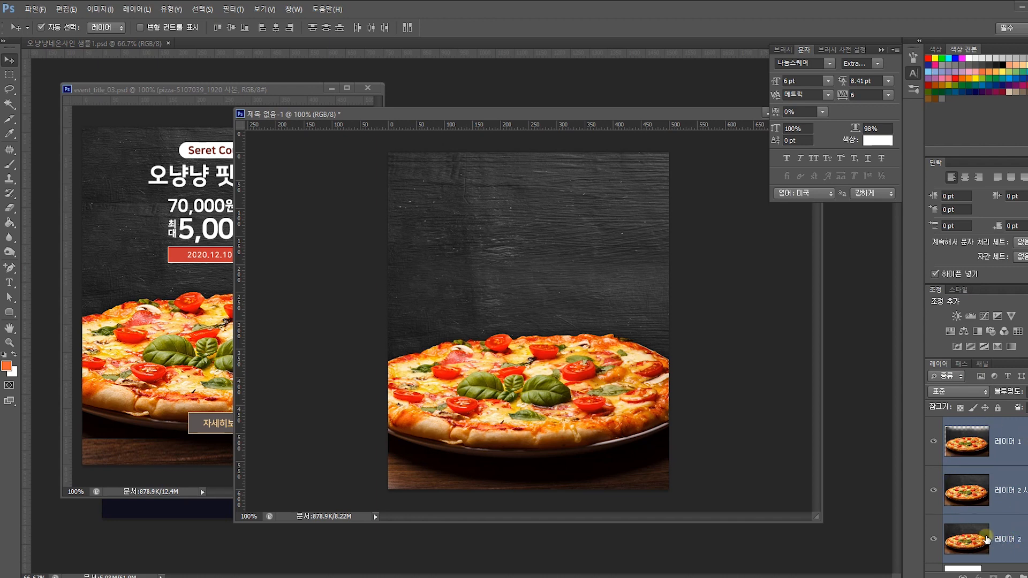
{"action": "left_click_drag", "start_coordinate": [987, 539], "coordinate": [985, 537]}
{"action": "key", "text": "ctrl+e"}
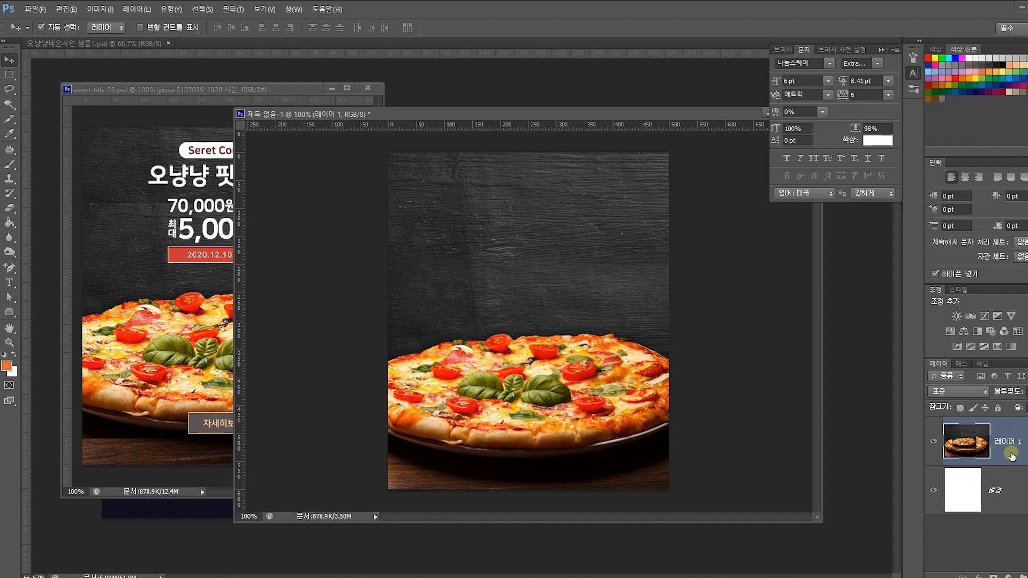
{"action": "left_click_drag", "start_coordinate": [577, 375], "coordinate": [615, 375]}
{"action": "key", "text": "ctrl+z"}
- Narrow the new document's window and place it beside the event_title_03.psd reference banner
{"action": "left_click_drag", "start_coordinate": [234, 205], "coordinate": [445, 206]}
{"action": "left_click_drag", "start_coordinate": [560, 119], "coordinate": [503, 94]}
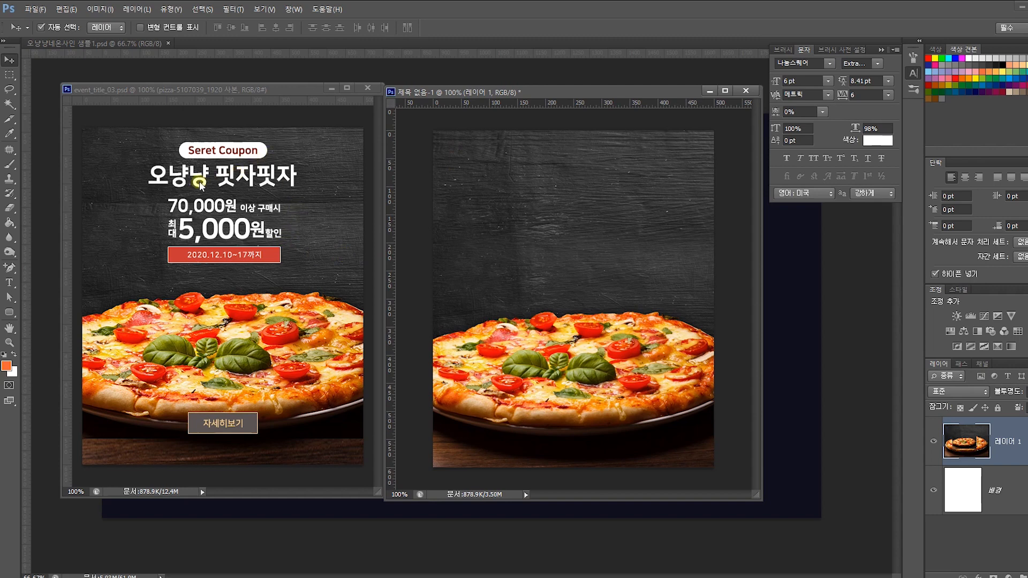
{"action": "left_click", "coordinate": [273, 184]}
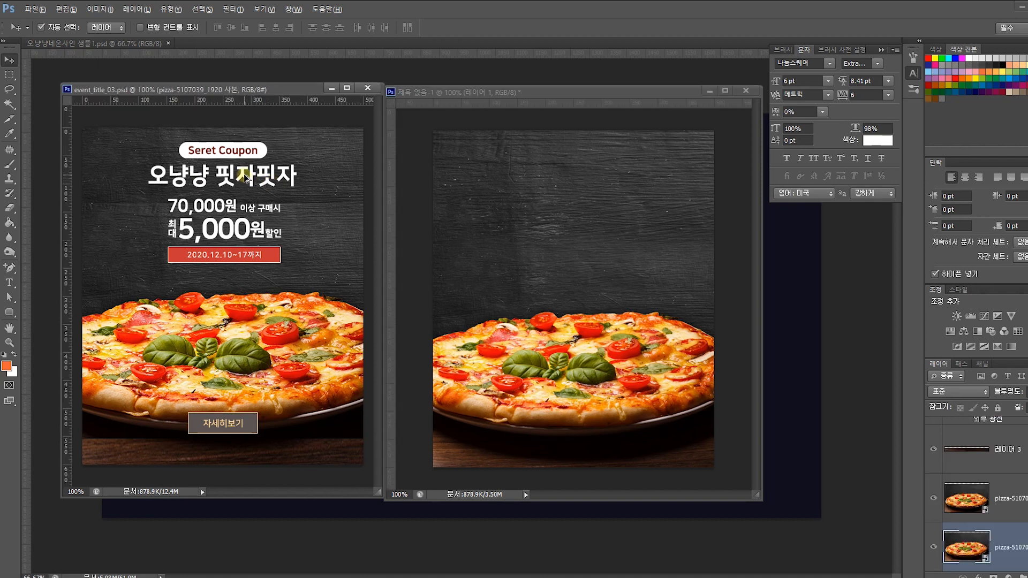
{"action": "left_click", "coordinate": [521, 234]}
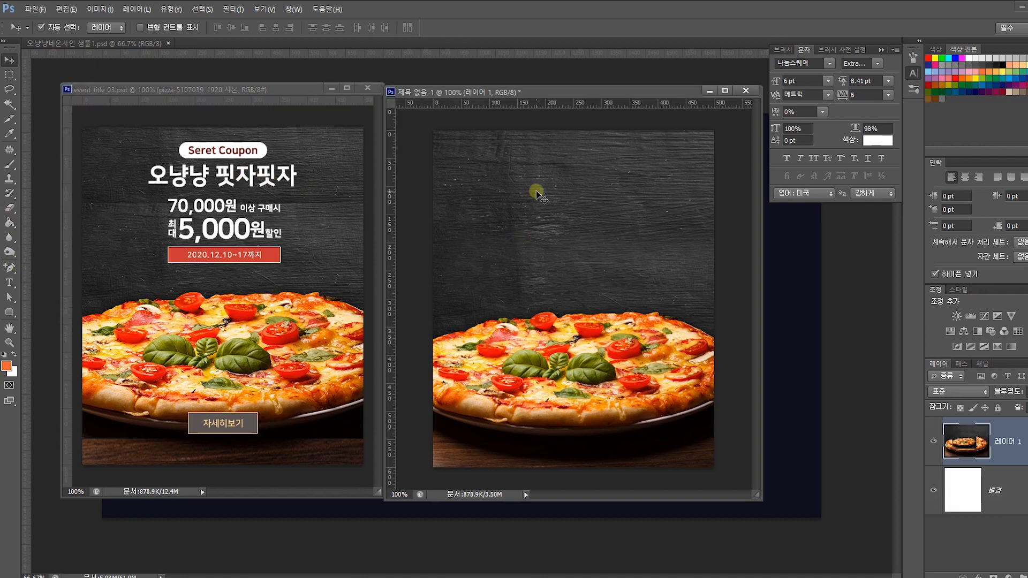
- Add the placeholder text rmfltlsdjgklsgdf on the dark wall, sized 32 pt and centre-aligned
{"action": "left_click", "coordinate": [9, 284]}
{"action": "left_click", "coordinate": [568, 212]}
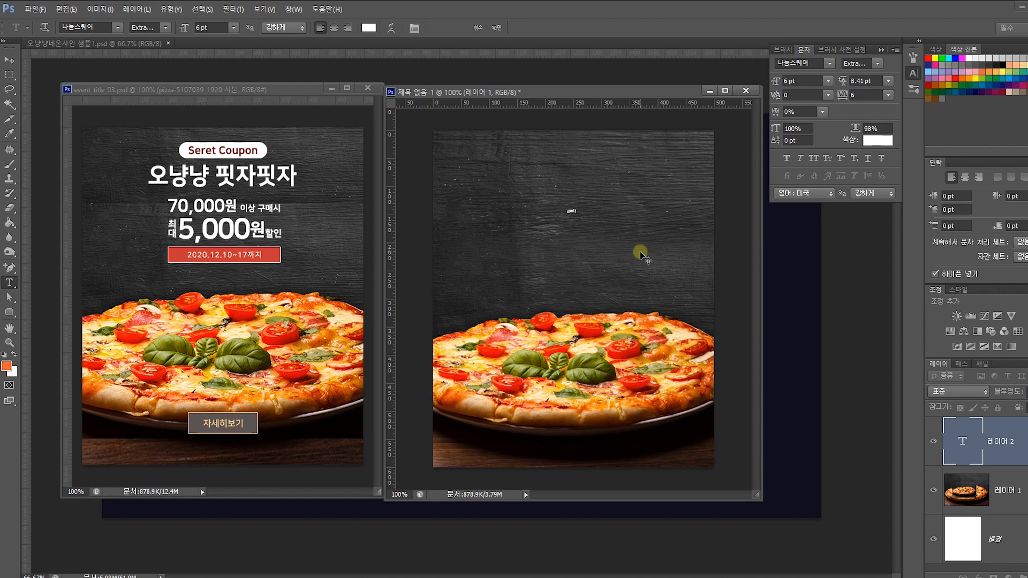
{"action": "type", "text": "rmfltlsdjgklsgdf"}
{"action": "key", "text": "ctrl+a"}
{"action": "left_click", "coordinate": [803, 81]}
{"action": "scroll", "coordinate": [803, 81], "scroll_direction": "up", "scroll_amount": 6}
{"action": "scroll", "coordinate": [803, 81], "scroll_direction": "up", "scroll_amount": 20}
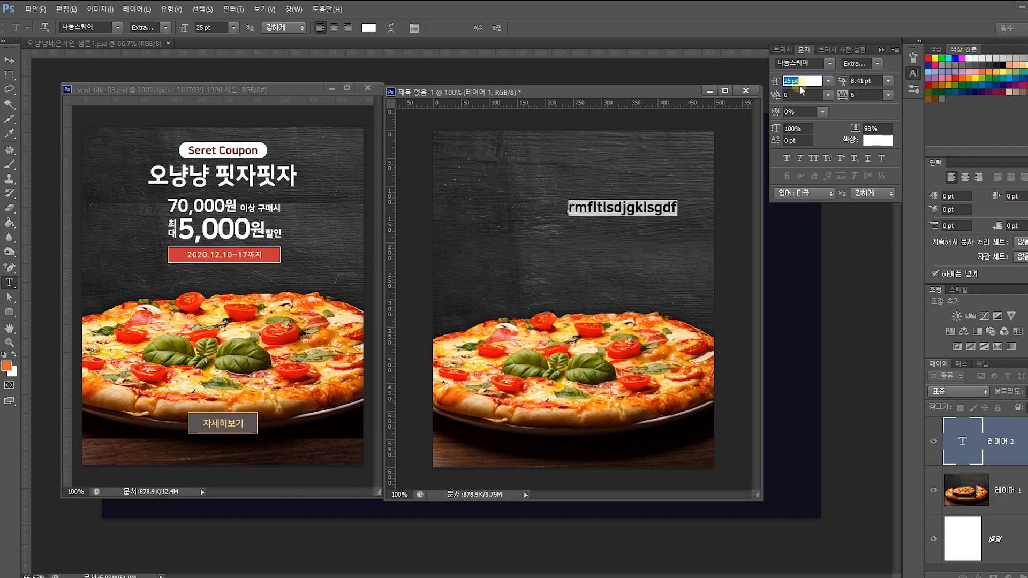
{"action": "left_click", "coordinate": [334, 28]}
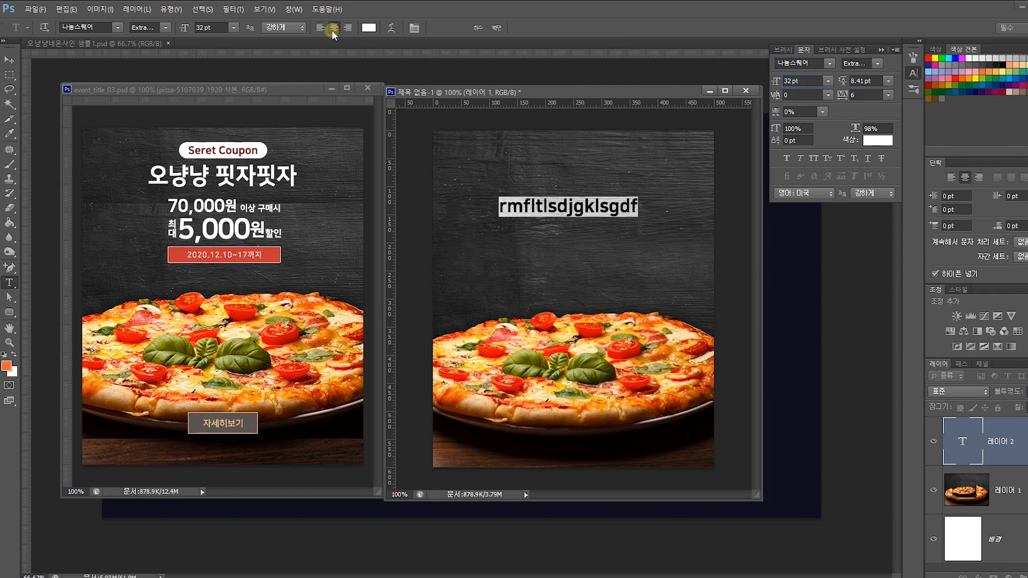
- Replace the placeholder with 오냥냥 피자 and EVENT on two lines, and set the leading to 39.41 pt
{"action": "left_click_drag", "start_coordinate": [637, 211], "coordinate": [482, 209]}
{"action": "type", "text": "오냥냥 피"}
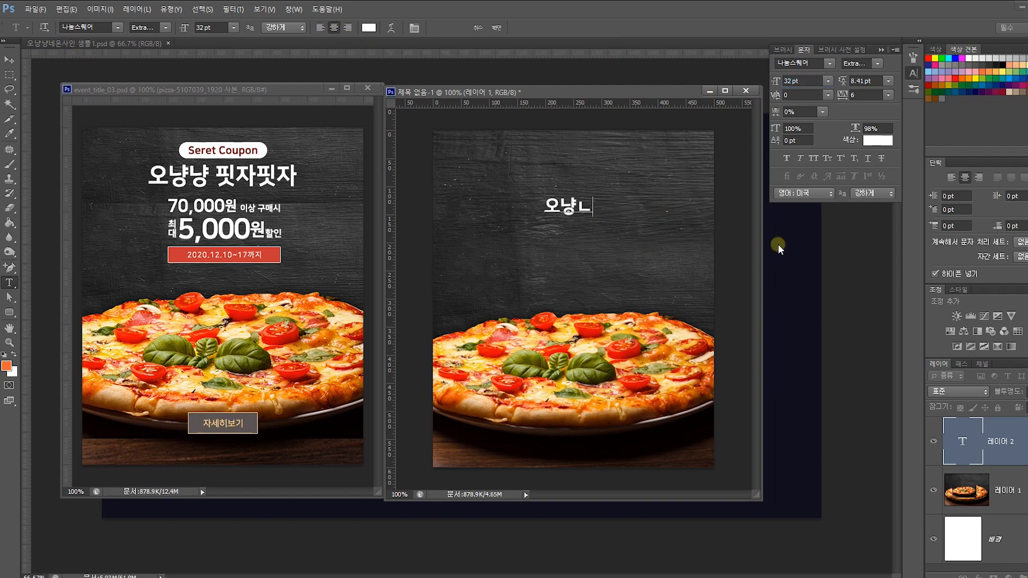
{"action": "type", "text": "자 "}
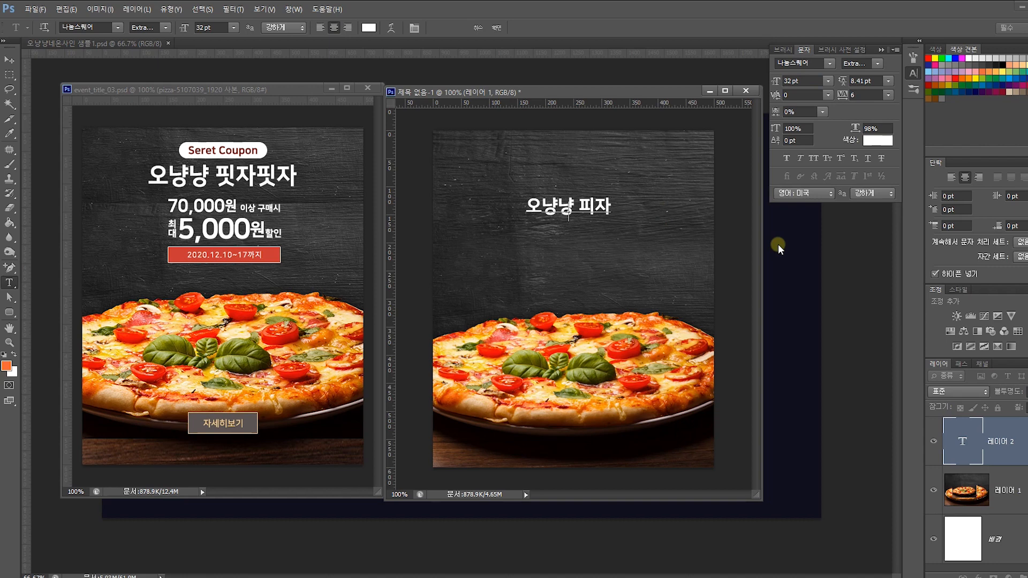
{"action": "type", "text": "EV"}
{"action": "key", "text": "BackSpace"}
{"action": "key", "text": "BackSpace"}
{"action": "key", "text": "BackSpace"}
{"action": "type", "text": "EVENT"}
{"action": "key", "text": "ctrl+a"}
{"action": "left_click", "coordinate": [867, 79]}
{"action": "scroll", "coordinate": [868, 79], "scroll_direction": "up", "scroll_amount": 20}
{"action": "scroll", "coordinate": [867, 78], "scroll_direction": "down", "scroll_amount": 4}
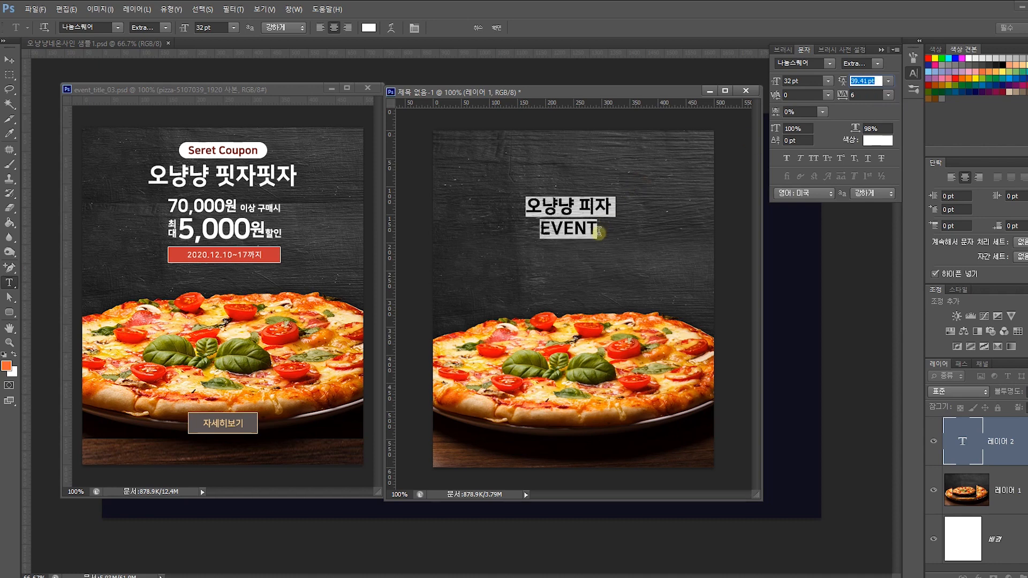
- Copy the word EVENT and delete it from the title text, leaving only 오냥냥 피자
{"action": "left_click_drag", "start_coordinate": [599, 232], "coordinate": [498, 230]}
{"action": "key", "text": "ctrl+c"}
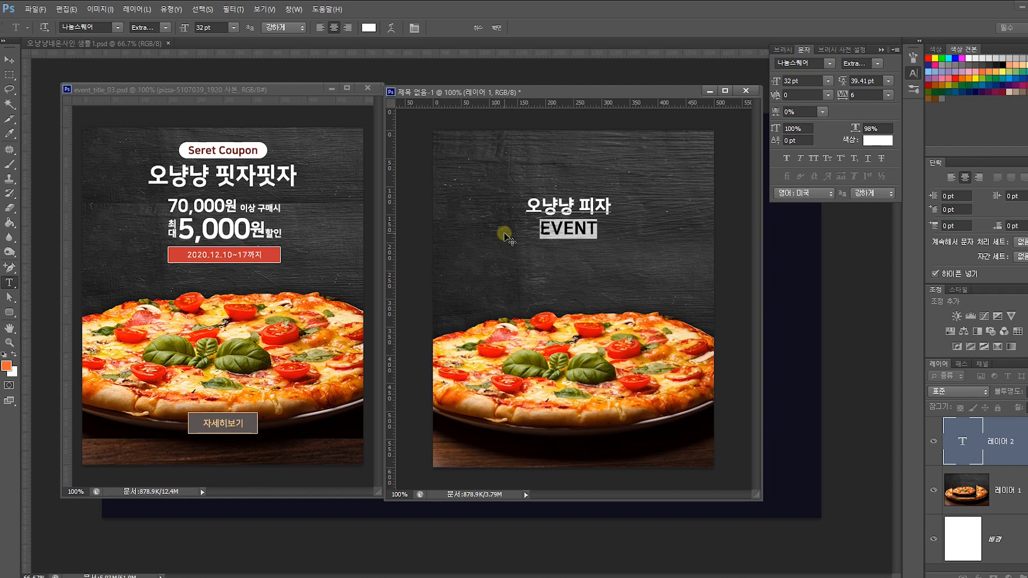
{"action": "left_click", "coordinate": [495, 27]}
{"action": "left_click", "coordinate": [10, 62]}
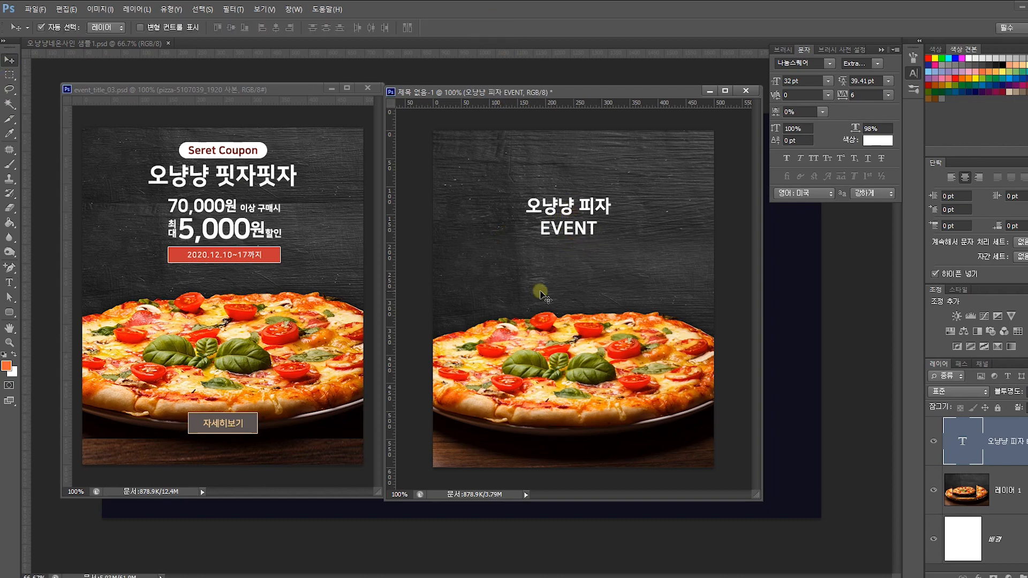
{"action": "double_click", "coordinate": [946, 431]}
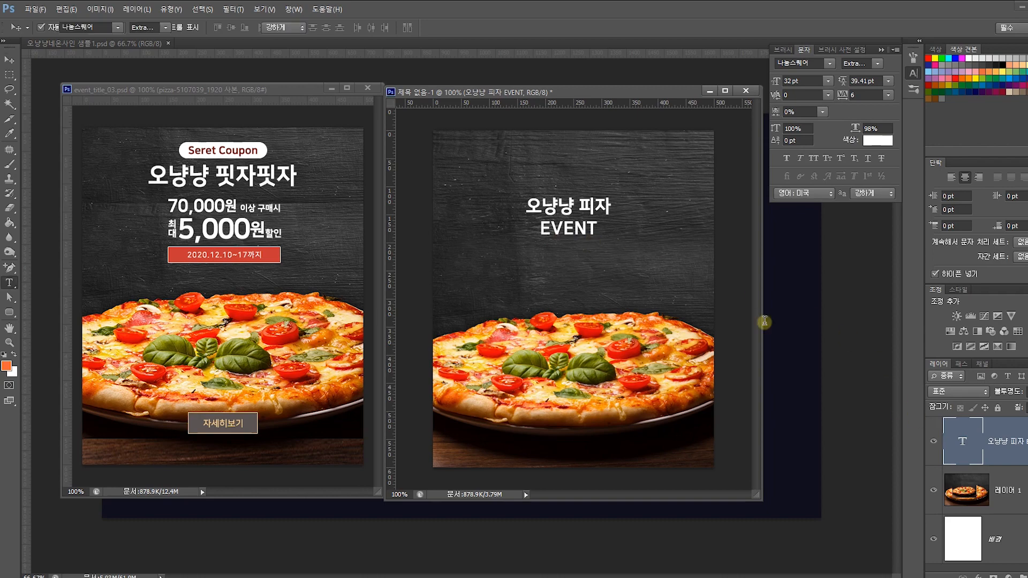
{"action": "key", "text": "BackSpace"}
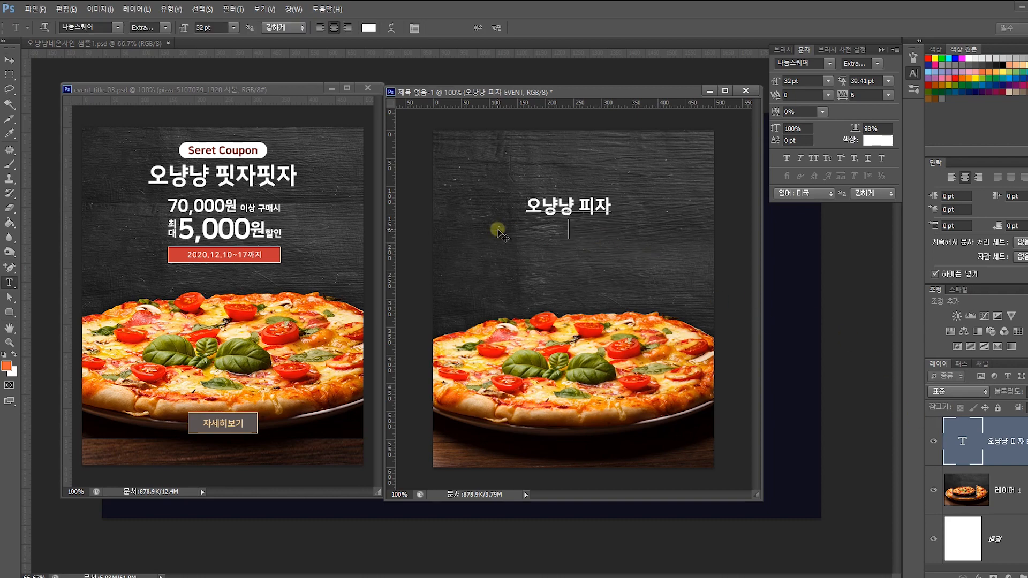
{"action": "key", "text": "ctrl+Return"}
- Duplicate the 오냥냥 피자 text just below itself and replace the copy's text with EVENT
{"action": "key", "text": "v"}
{"action": "left_click_drag", "start_coordinate": [593, 211], "coordinate": [591, 236]}
{"action": "double_click", "coordinate": [967, 430]}
{"action": "key", "text": "ctrl+v"}
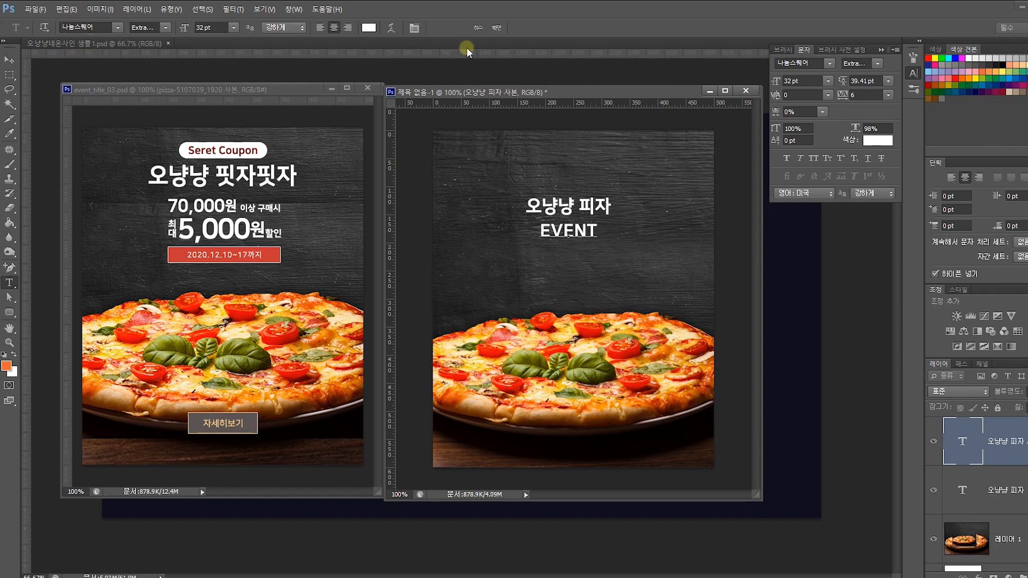
{"action": "left_click", "coordinate": [497, 29]}
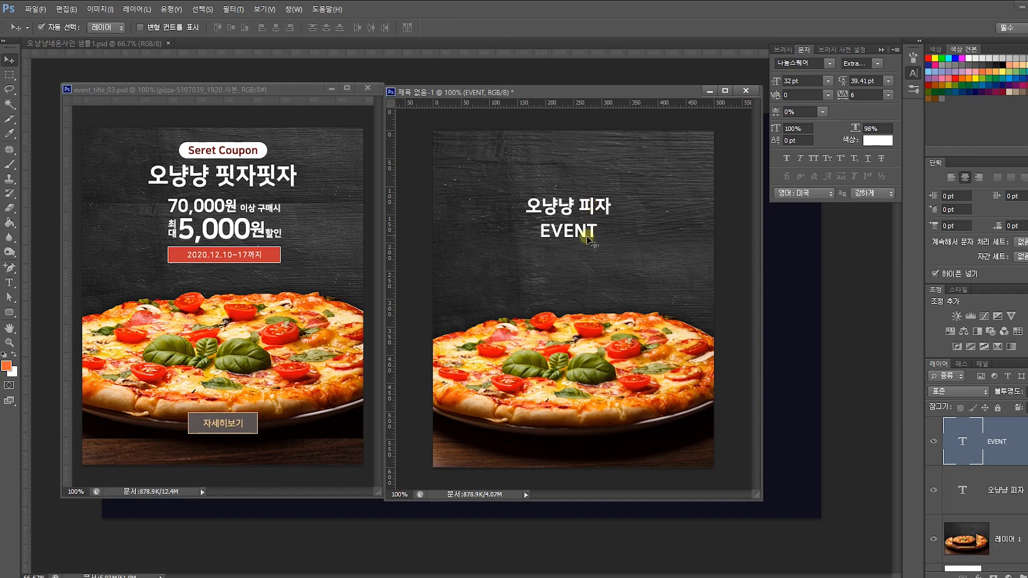
- Enlarge EVENT to the width of 오냥냥 피자 and arrange it directly above that line
{"action": "key", "text": "ctrl+t"}
{"action": "mouse_move", "coordinate": [599, 224]}
{"action": "left_mouse_down"}
{"action": "mouse_move", "coordinate": [614, 218]}
{"action": "mouse_move", "coordinate": [589, 185]}
{"action": "mouse_move", "coordinate": [585, 220]}
{"action": "left_mouse_up"}
{"action": "key", "text": "Return"}
{"action": "left_click", "coordinate": [585, 206], "text": "shift"}
{"action": "left_click", "coordinate": [638, 212]}
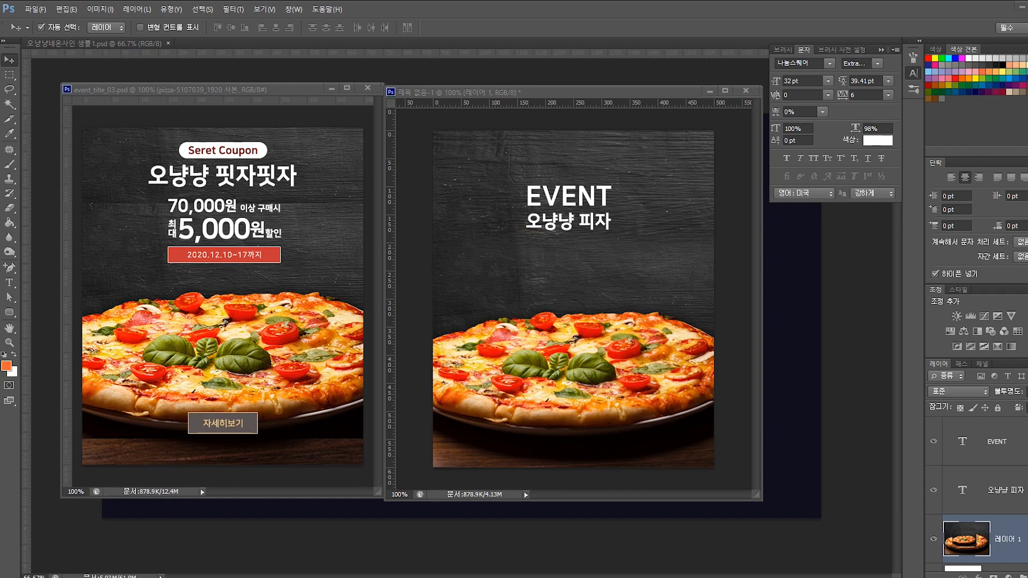
- Duplicate the 오냥냥 피자 text below itself and change the copy to 5,000원 할인
{"action": "left_click", "coordinate": [574, 168]}
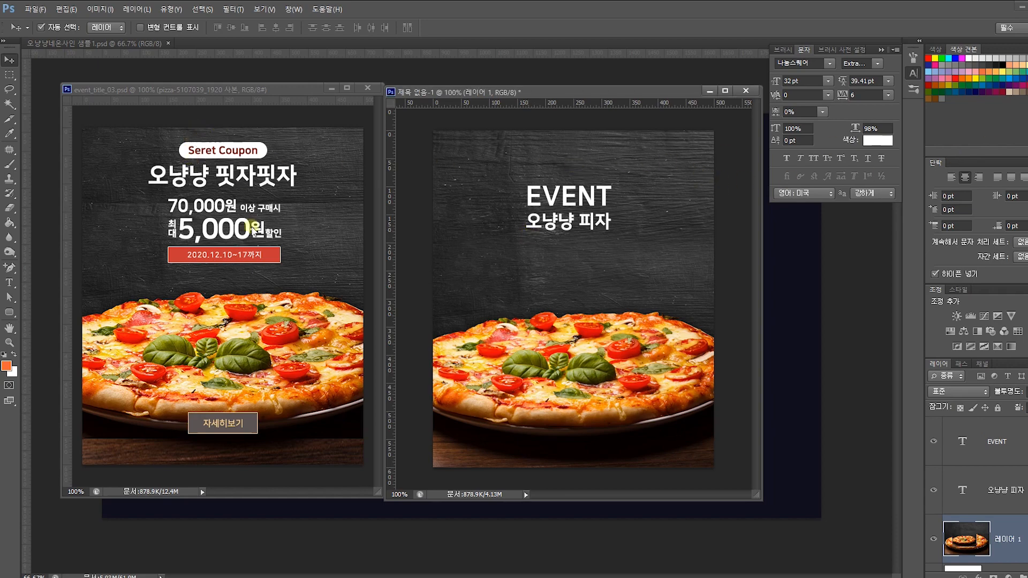
{"action": "left_click", "coordinate": [199, 230]}
{"action": "left_click", "coordinate": [258, 232], "text": "shift"}
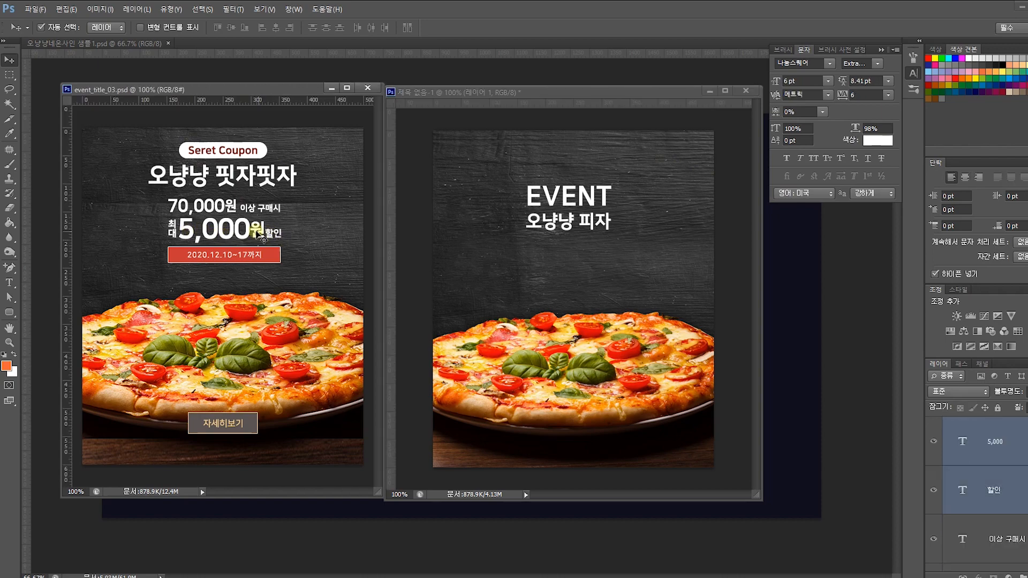
{"action": "left_click", "coordinate": [593, 229]}
{"action": "left_click_drag", "start_coordinate": [567, 222], "coordinate": [567, 251], "text": "alt"}
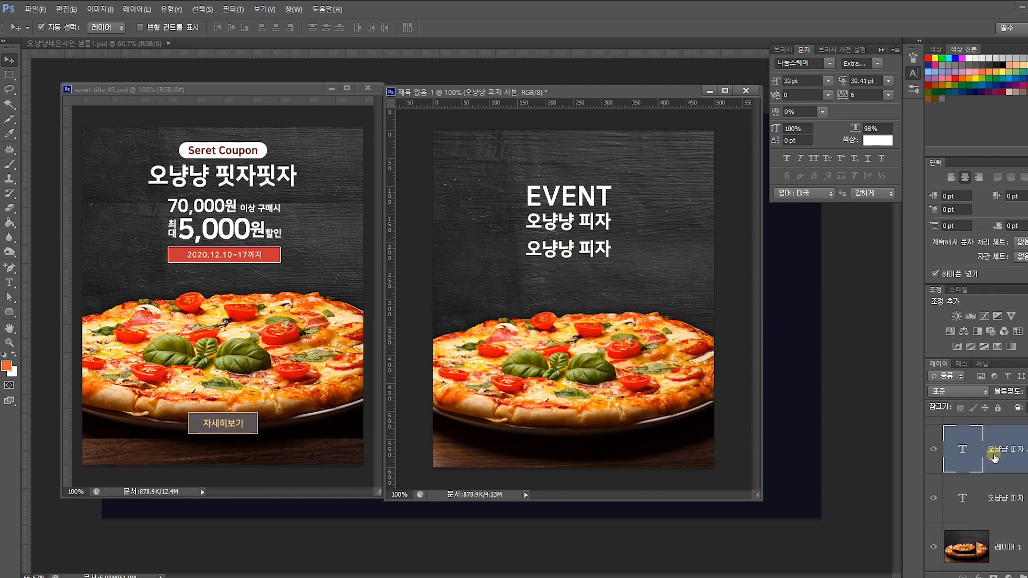
{"action": "double_click", "coordinate": [962, 455]}
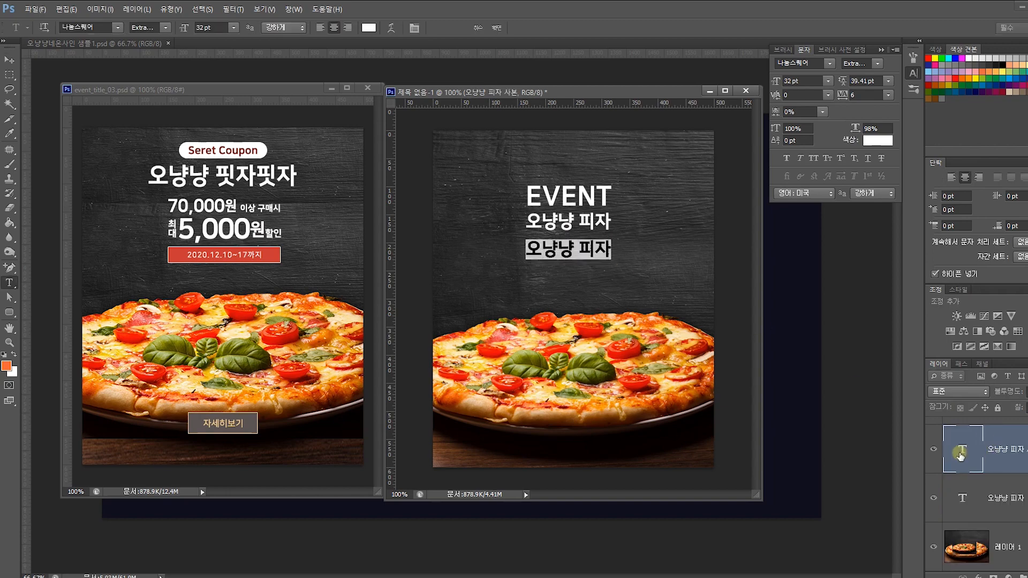
{"action": "type", "text": "5,000원 할인"}
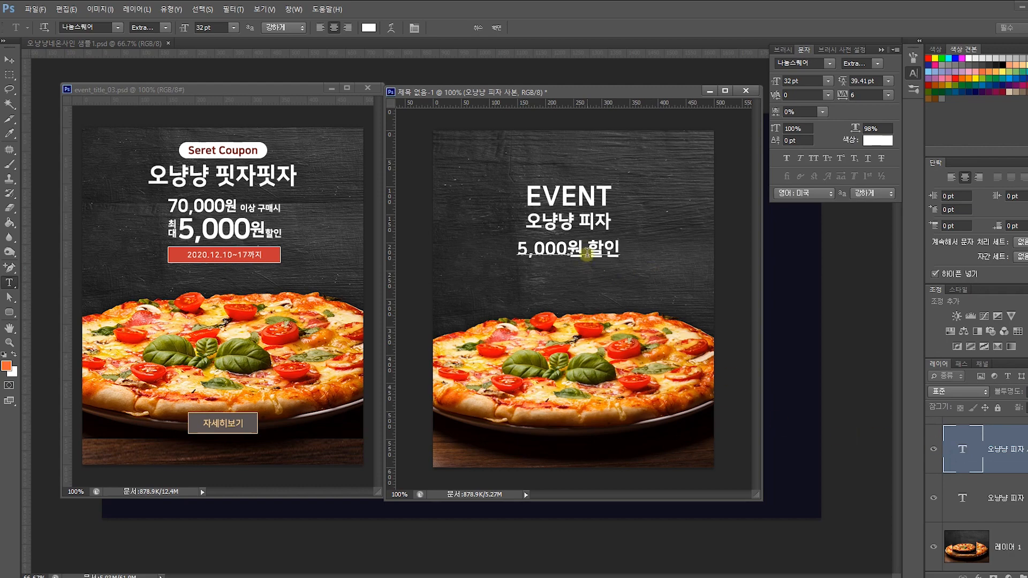
- Delete 5,000 from the discount text so that it reads 원 할인
{"action": "left_click_drag", "start_coordinate": [515, 248], "coordinate": [664, 255]}
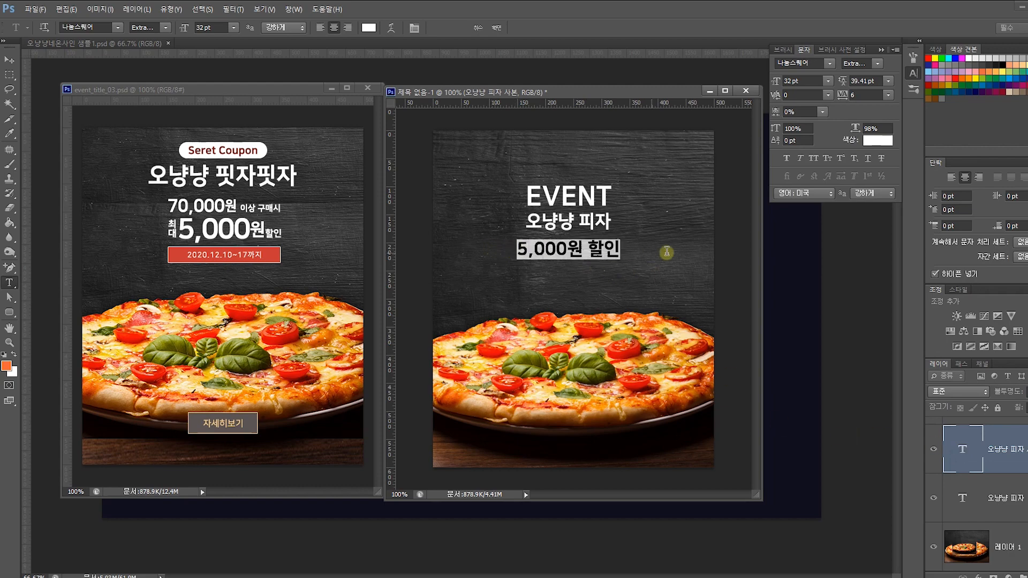
{"action": "left_click", "coordinate": [591, 250]}
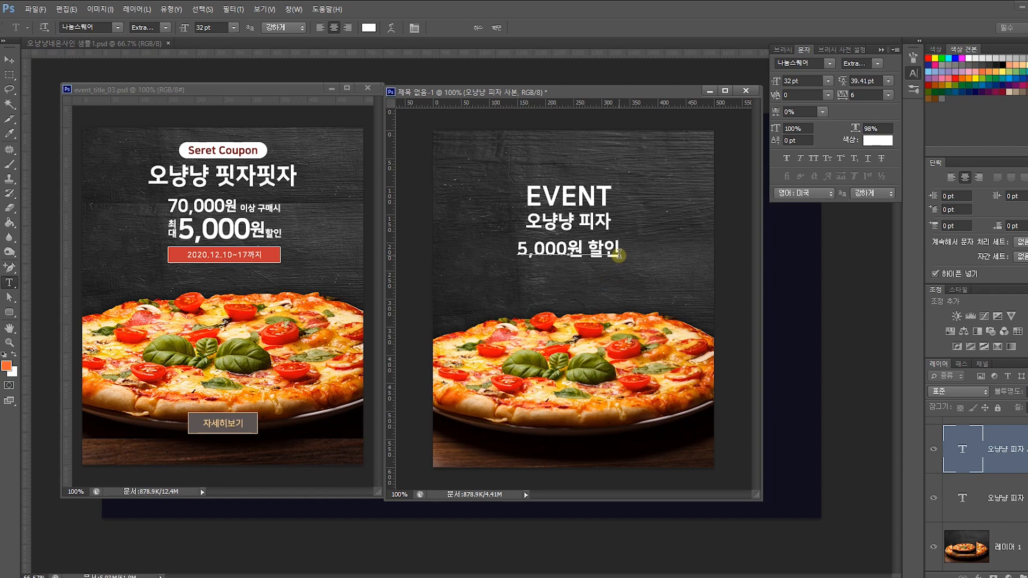
{"action": "left_click_drag", "start_coordinate": [568, 251], "coordinate": [629, 246]}
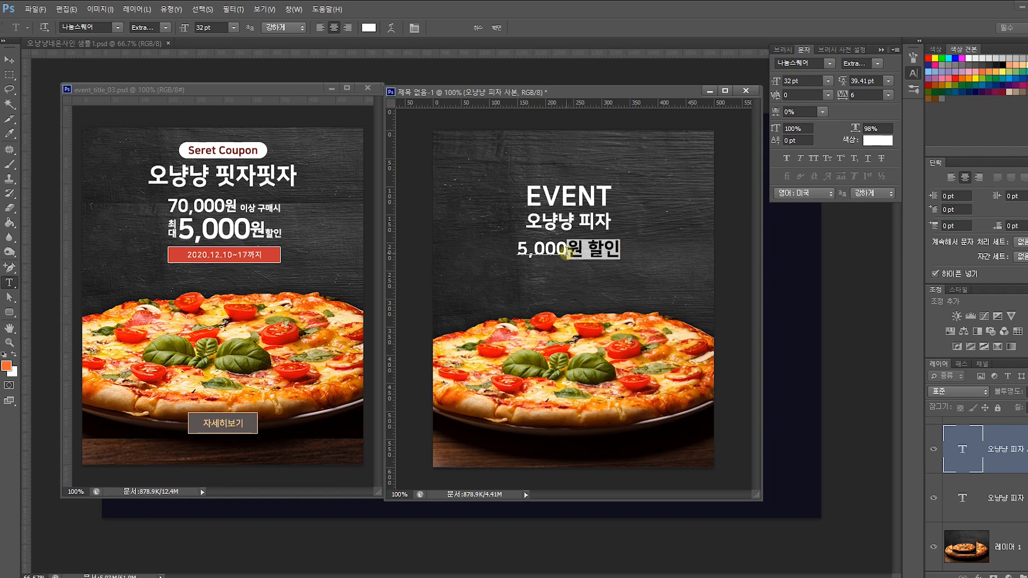
{"action": "left_click_drag", "start_coordinate": [567, 250], "coordinate": [501, 250]}
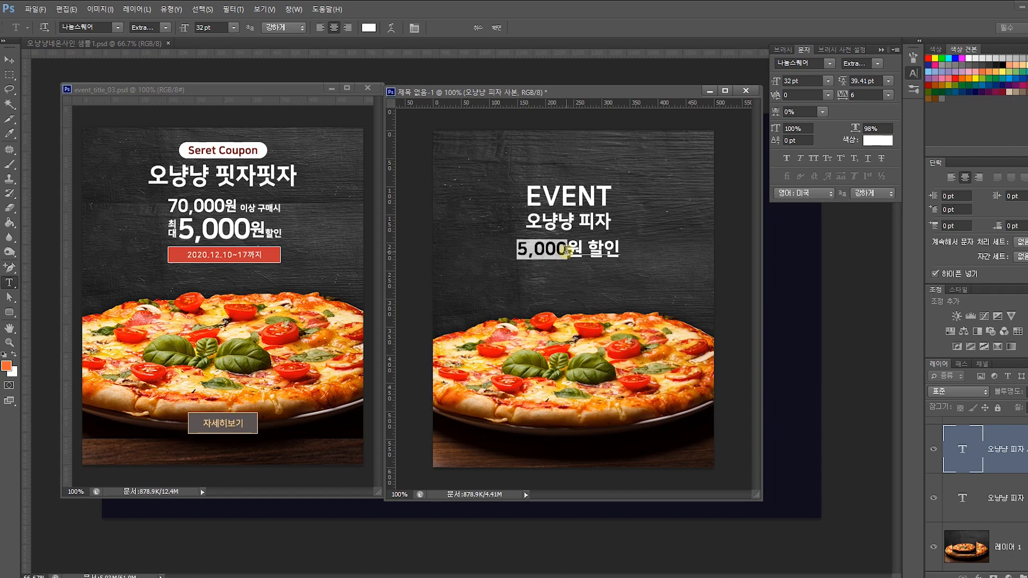
{"action": "left_click_drag", "start_coordinate": [566, 250], "coordinate": [517, 250]}
{"action": "key", "text": "BackSpace"}
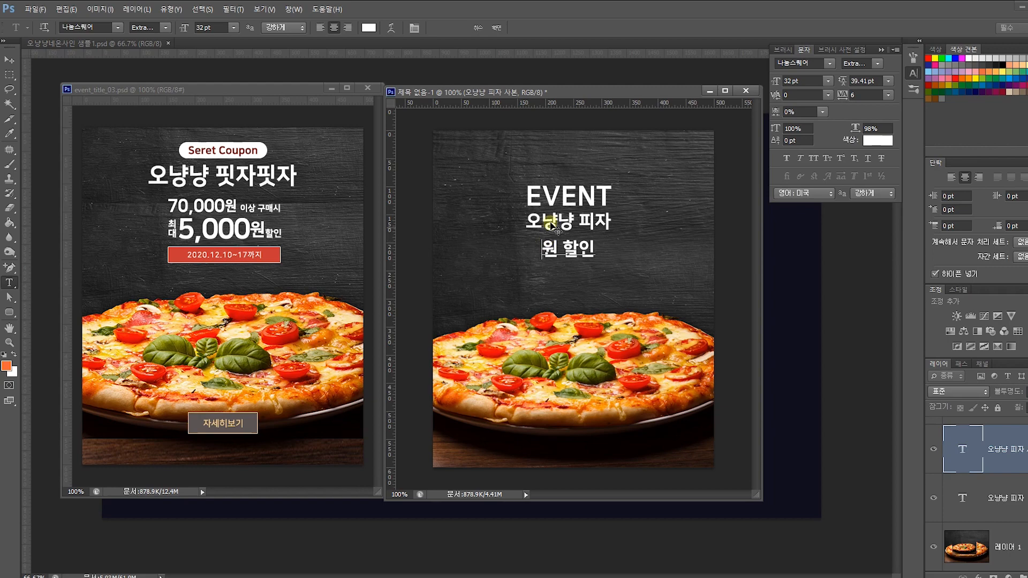
{"action": "left_click", "coordinate": [497, 28]}
- Duplicate the 원 할인 text to its left and change the copy to 5,000
{"action": "key", "text": "v"}
{"action": "left_click_drag", "start_coordinate": [585, 259], "coordinate": [531, 258]}
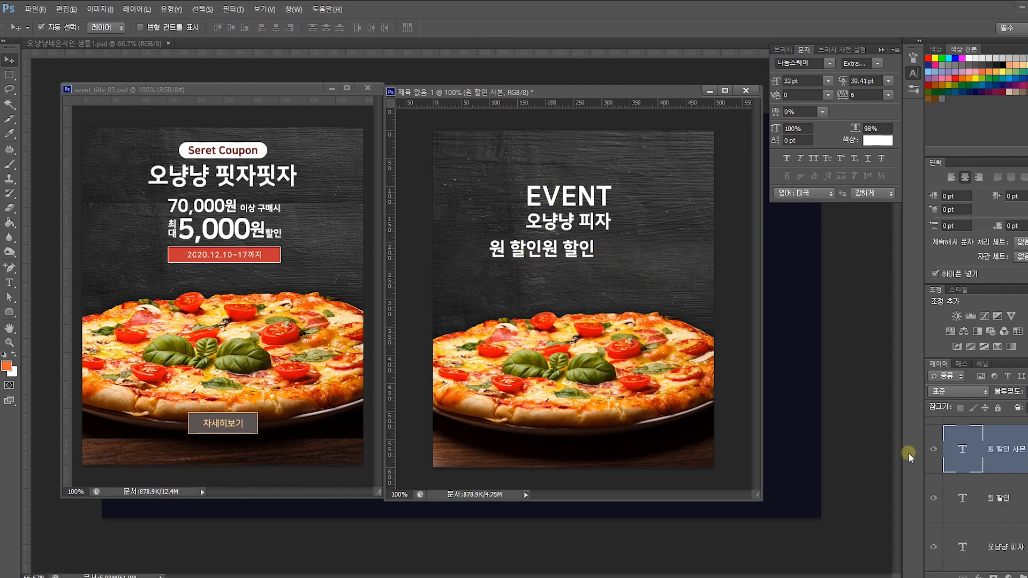
{"action": "double_click", "coordinate": [963, 449]}
{"action": "type", "text": "5,000"}
{"action": "left_click", "coordinate": [497, 28]}
{"action": "key", "text": "v"}
{"action": "left_click_drag", "start_coordinate": [578, 254], "coordinate": [574, 287]}
{"action": "key", "text": "ctrl+z"}
- Shorten the original 원 할인 text to 원
{"action": "double_click", "coordinate": [963, 495]}
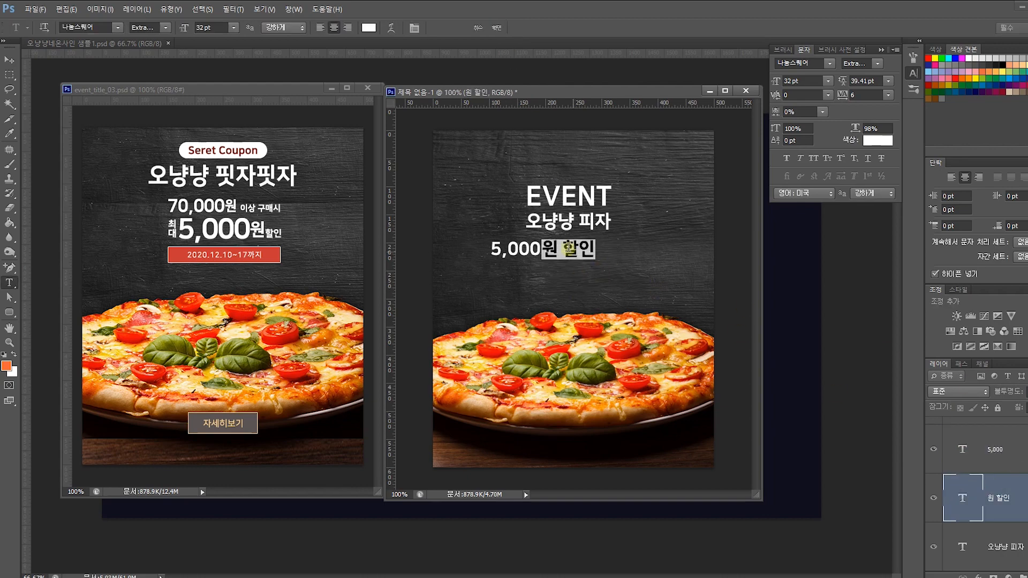
{"action": "type", "text": "원"}
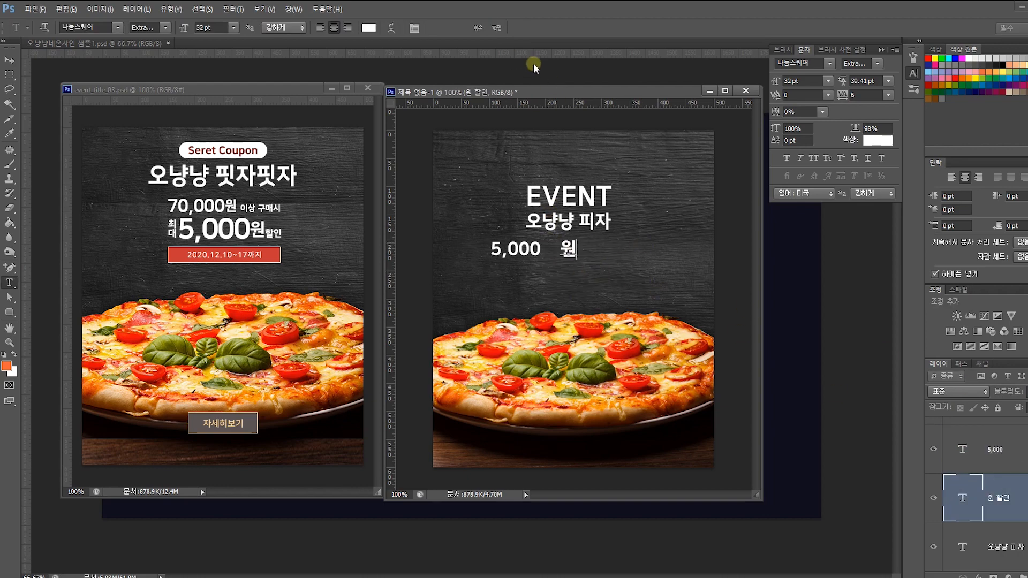
{"action": "left_click", "coordinate": [496, 27]}
- Duplicate 원 to its right, change the copy to 할인 and move it slightly down and to the right
{"action": "key", "text": "v"}
{"action": "left_click_drag", "start_coordinate": [580, 253], "coordinate": [604, 254]}
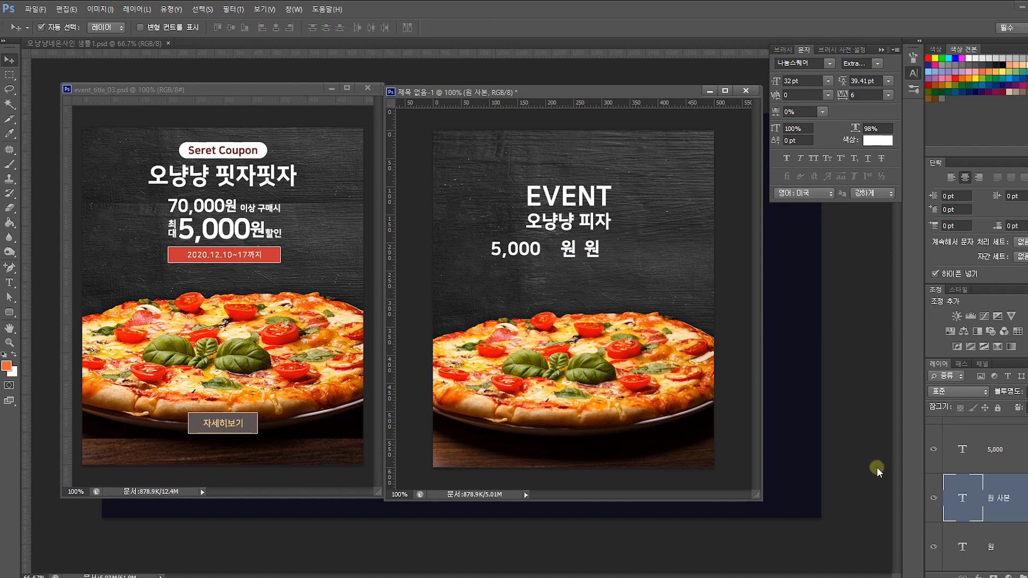
{"action": "key", "text": "t"}
{"action": "double_click", "coordinate": [592, 249]}
{"action": "type", "text": "할인"}
{"action": "left_click", "coordinate": [496, 28]}
{"action": "key", "text": "v"}
{"action": "left_click_drag", "start_coordinate": [593, 256], "coordinate": [625, 270]}
- Scale the 5,000 text up proportionally to about 163%
{"action": "left_click", "coordinate": [529, 247]}
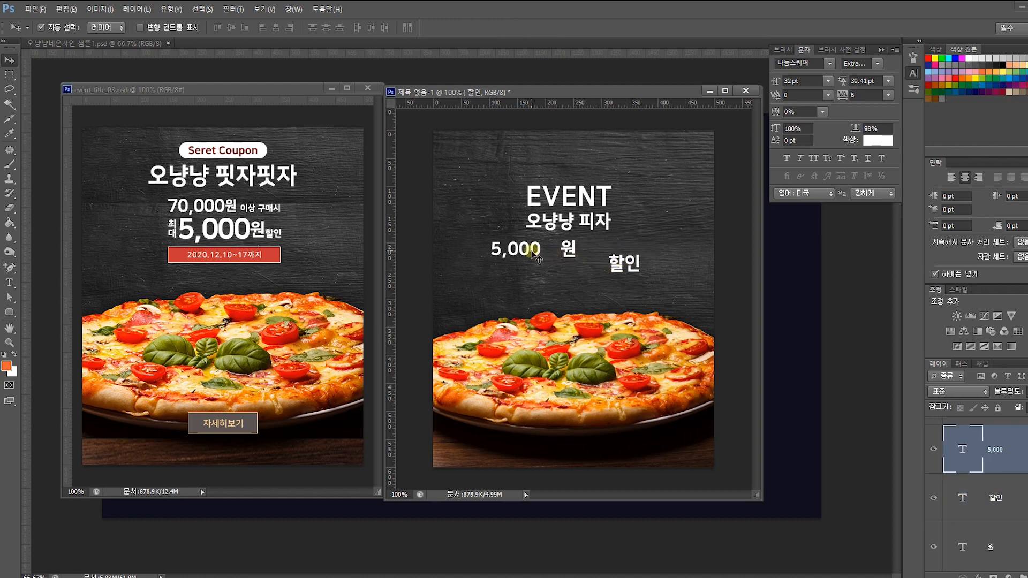
{"action": "key", "text": "ctrl+t"}
{"action": "left_click_drag", "start_coordinate": [491, 238], "coordinate": [468, 216]}
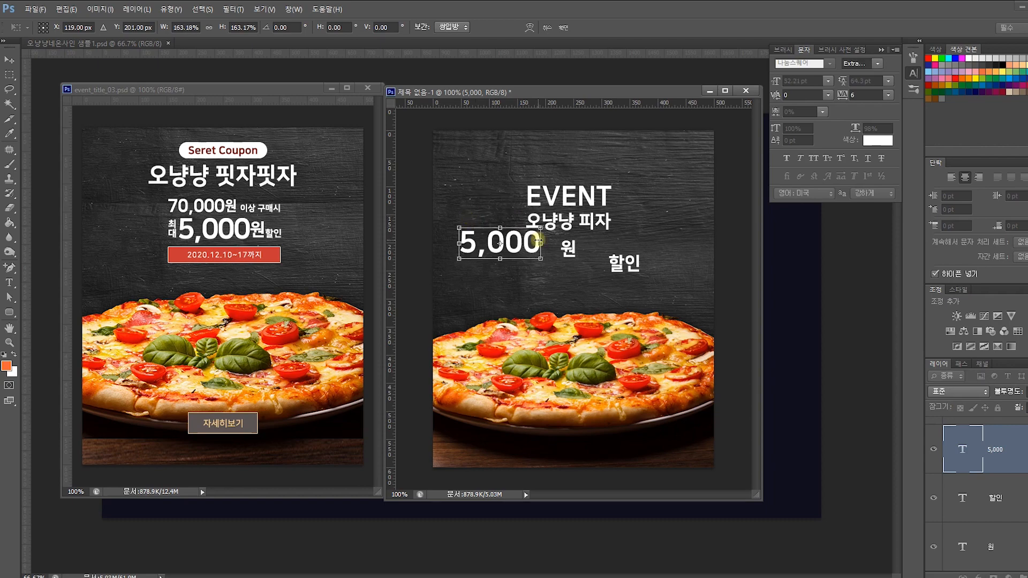
{"action": "key", "text": "Return"}
- Line up 5,000, 원 and 할인 below 오냥냥 피자, scaling 할인 down to 23.31 pt
{"action": "left_click_drag", "start_coordinate": [528, 249], "coordinate": [646, 261]}
{"action": "left_click", "coordinate": [571, 252], "text": "shift"}
{"action": "left_click_drag", "start_coordinate": [645, 261], "coordinate": [642, 250]}
{"action": "key", "text": "ctrl+t"}
{"action": "key", "text": "Return"}
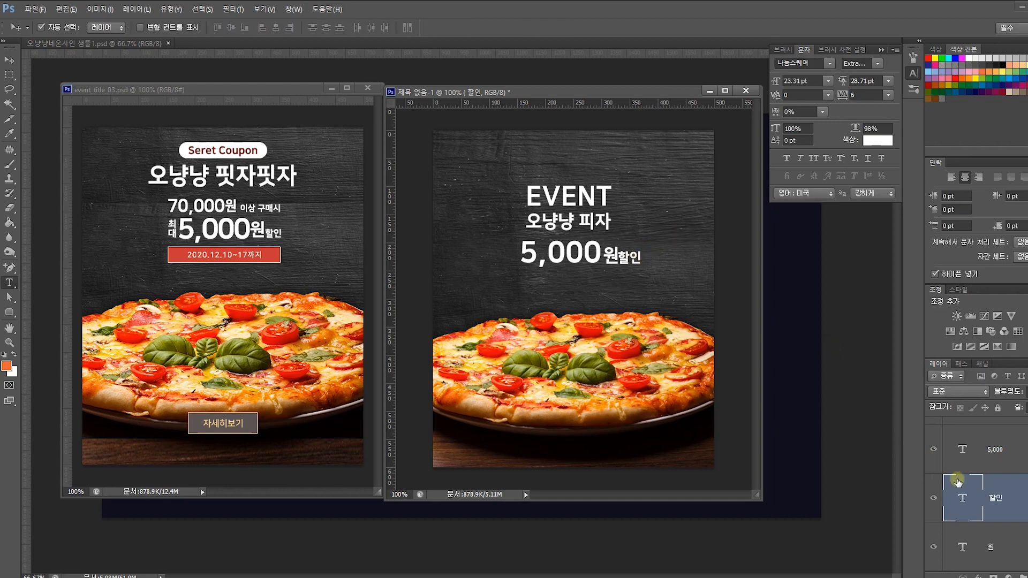
- Nudge the 할인 text slightly to the right so it stands clear of 원
{"action": "key", "text": "t"}
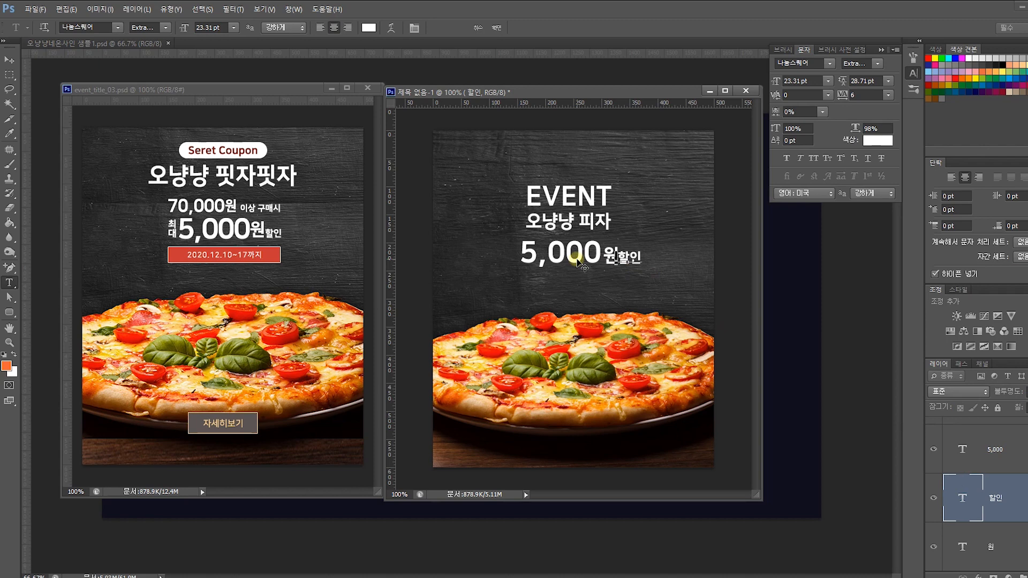
{"action": "key", "text": "v"}
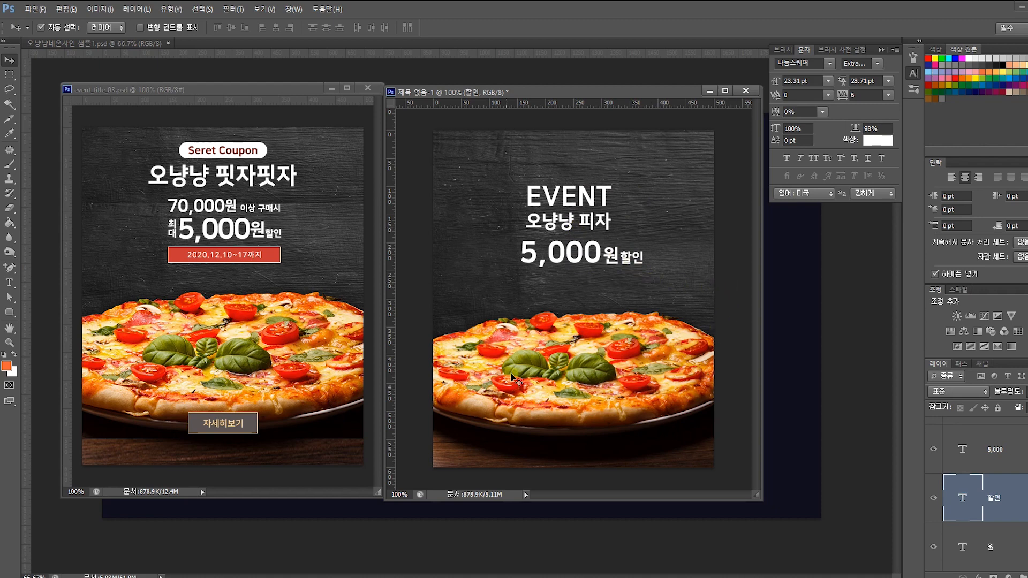
{"action": "left_click_drag", "start_coordinate": [739, 278], "coordinate": [502, 152]}
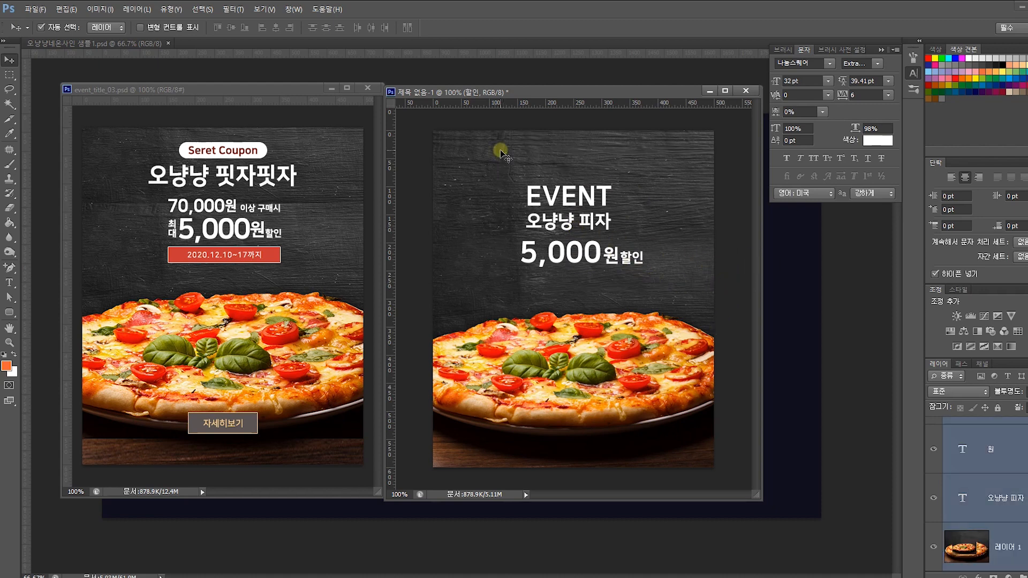
{"action": "left_click", "coordinate": [570, 129]}
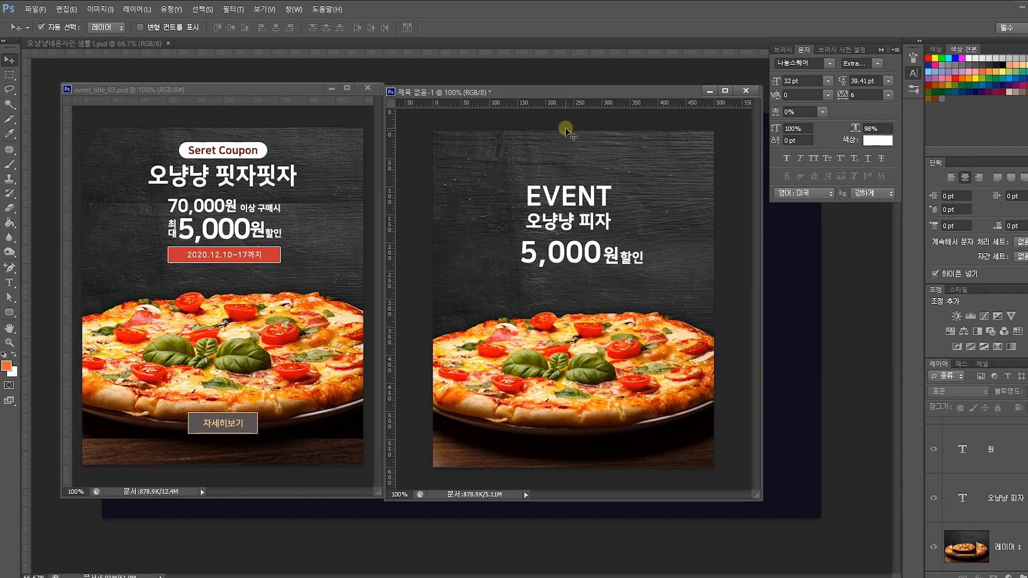
{"action": "left_click", "coordinate": [578, 229]}
{"action": "key", "text": "ctrl+t"}
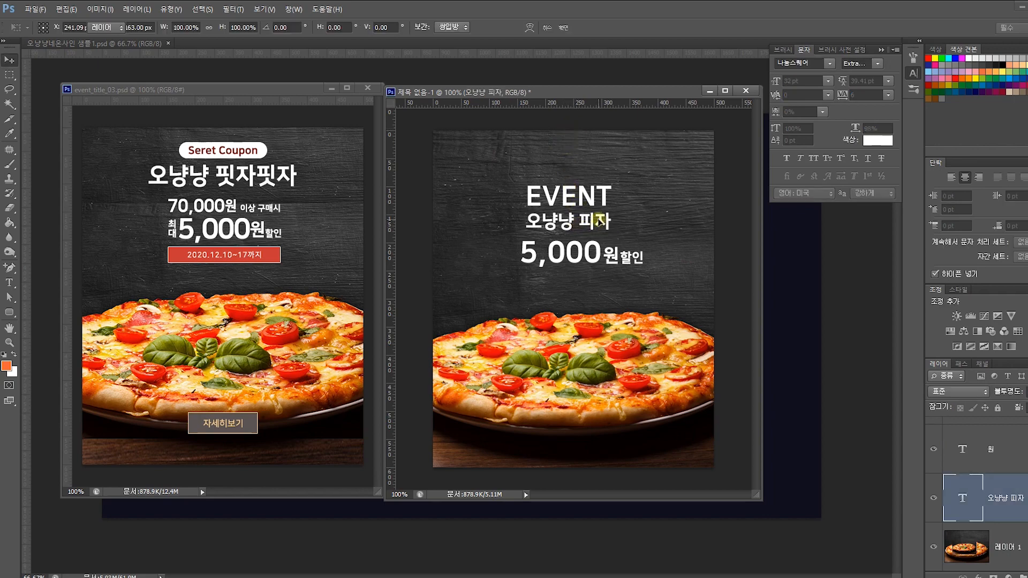
{"action": "key", "text": "Return"}
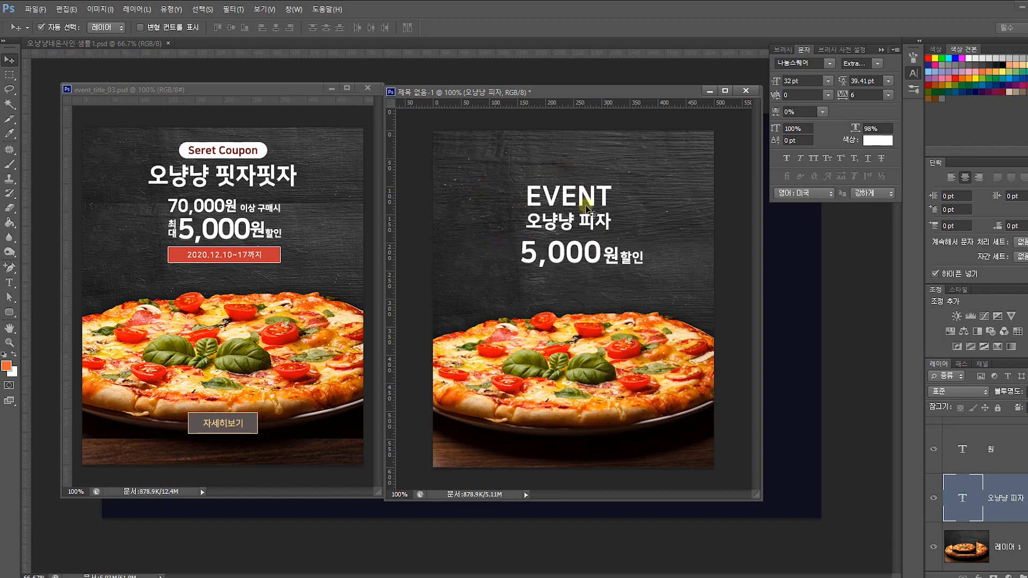
{"action": "double_click", "coordinate": [963, 498]}
{"action": "left_click", "coordinate": [570, 218]}
{"action": "left_click_drag", "start_coordinate": [572, 220], "coordinate": [483, 218]}
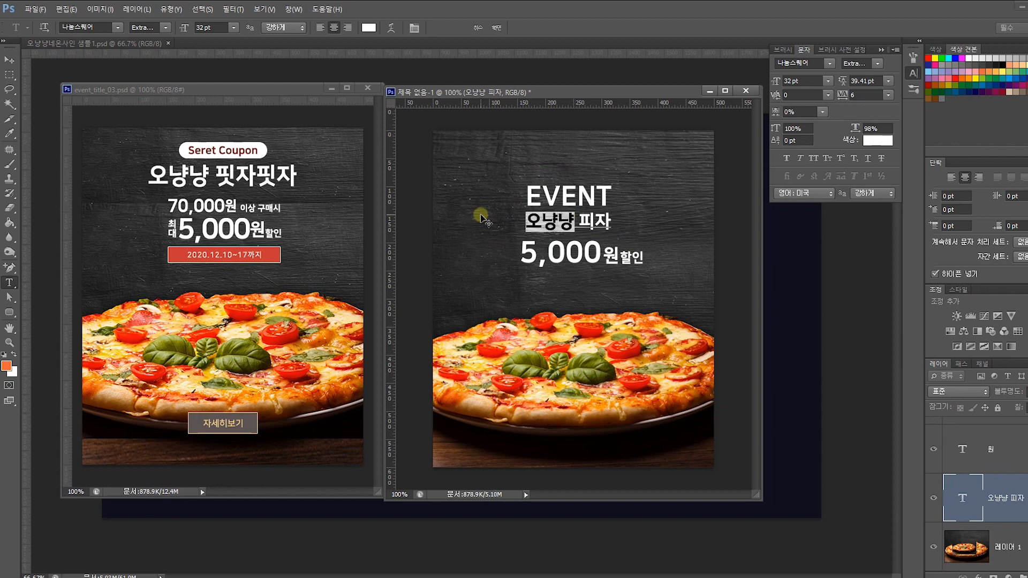
{"action": "left_click", "coordinate": [499, 27]}
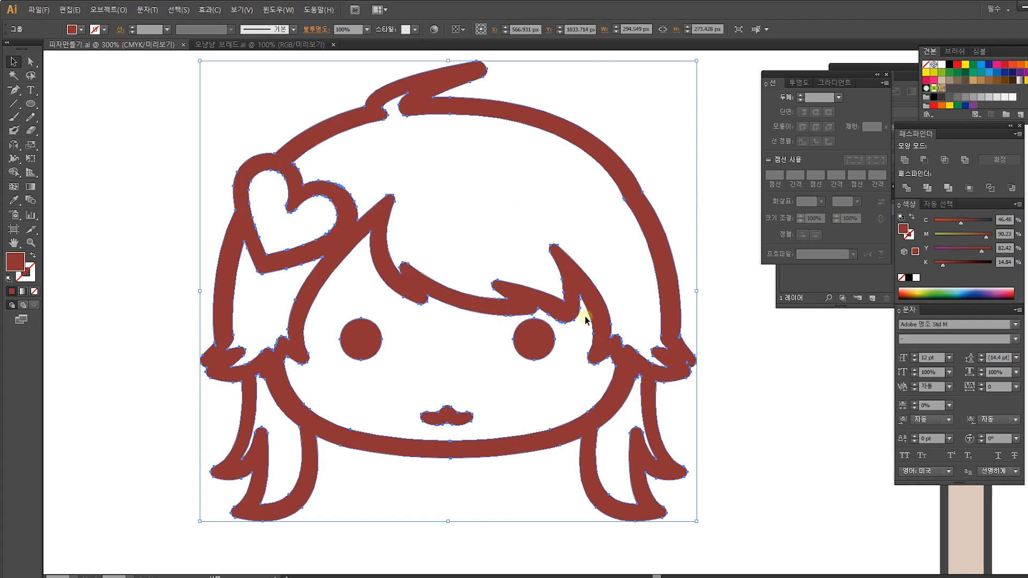
- Bring the red girl-face line art from Illustrator into the pizza document in Photoshop as a vector smart object and scale it down above EVENT
{"action": "left_click_drag", "start_coordinate": [554, 308], "coordinate": [593, 264]}
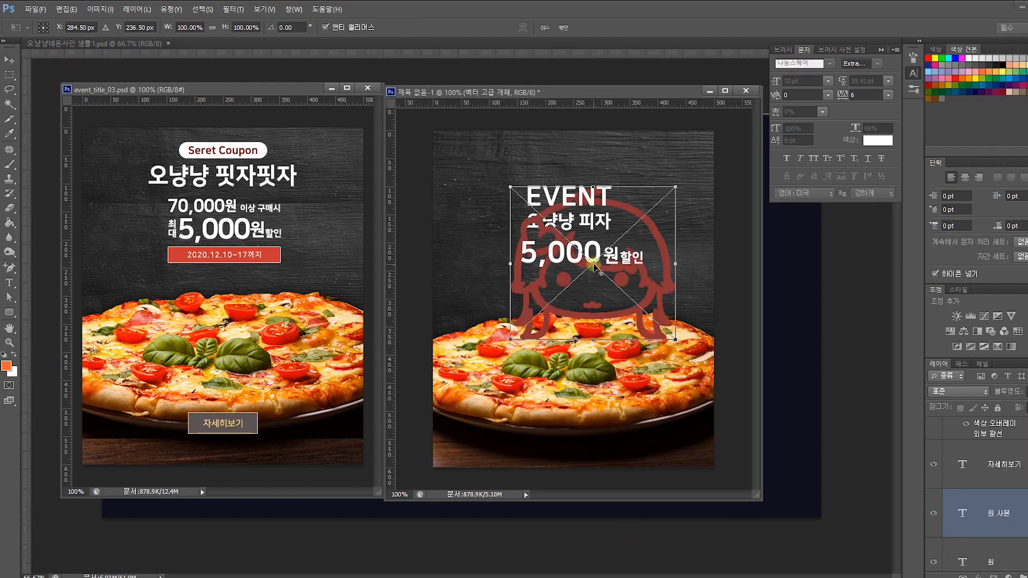
{"action": "key", "text": "Return"}
{"action": "key", "text": "ctrl+t"}
{"action": "left_click_drag", "start_coordinate": [675, 339], "coordinate": [574, 168]}
{"action": "key", "text": "Return"}
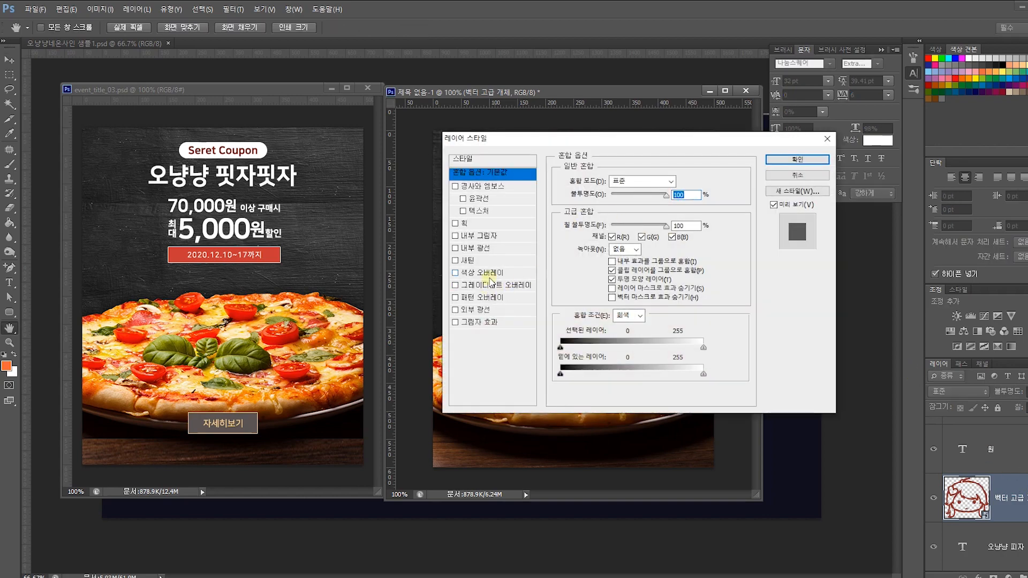
- Give the girl-face art a white Color Overlay and move it slightly down
{"action": "left_click", "coordinate": [485, 273]}
{"action": "left_click", "coordinate": [798, 160]}
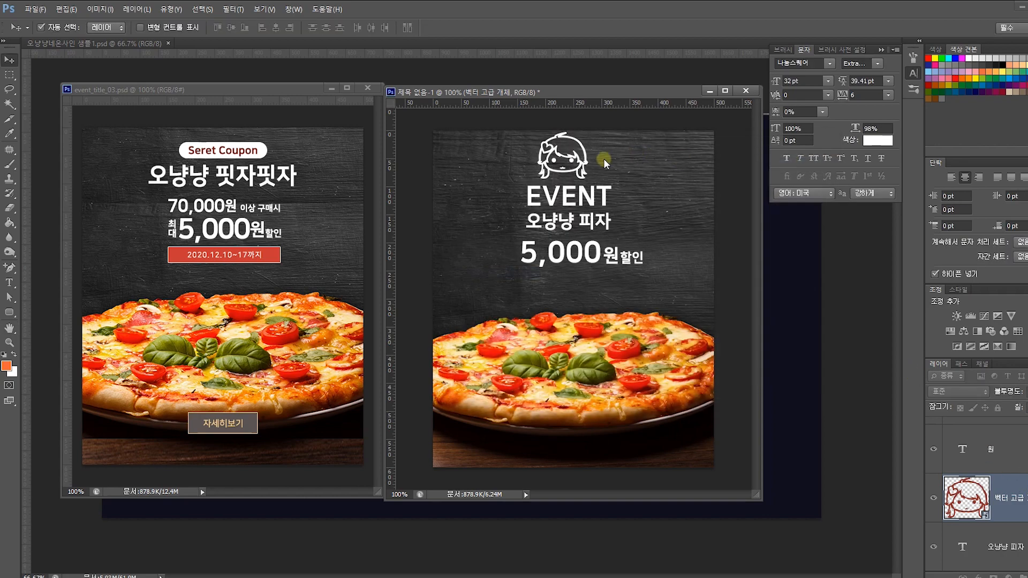
{"action": "left_click_drag", "start_coordinate": [589, 171], "coordinate": [590, 181]}
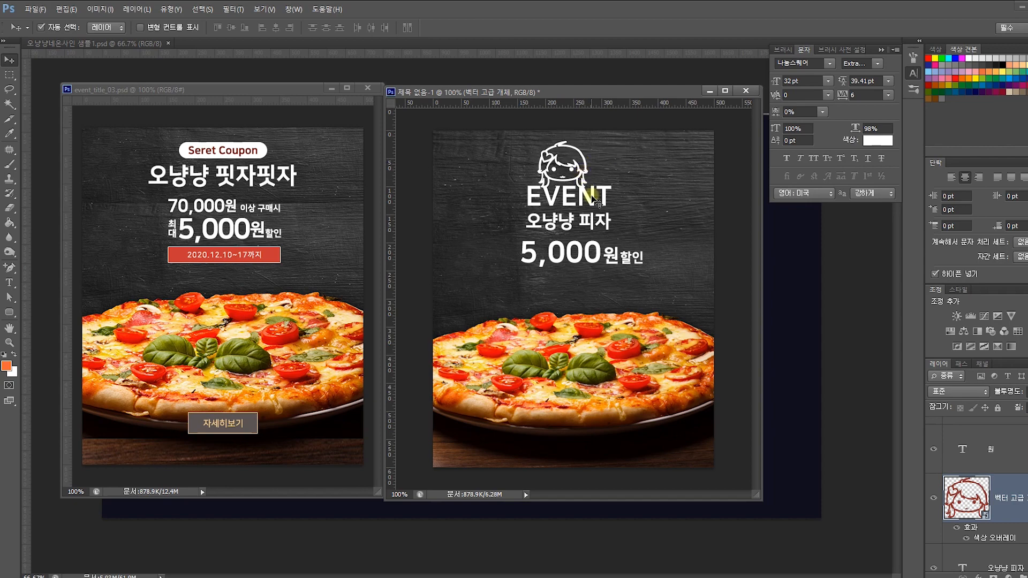
- Insert 2021년 신년할인 before 오냥냥 피자 in the text line below EVENT
{"action": "left_click", "coordinate": [574, 229]}
{"action": "left_click", "coordinate": [589, 209]}
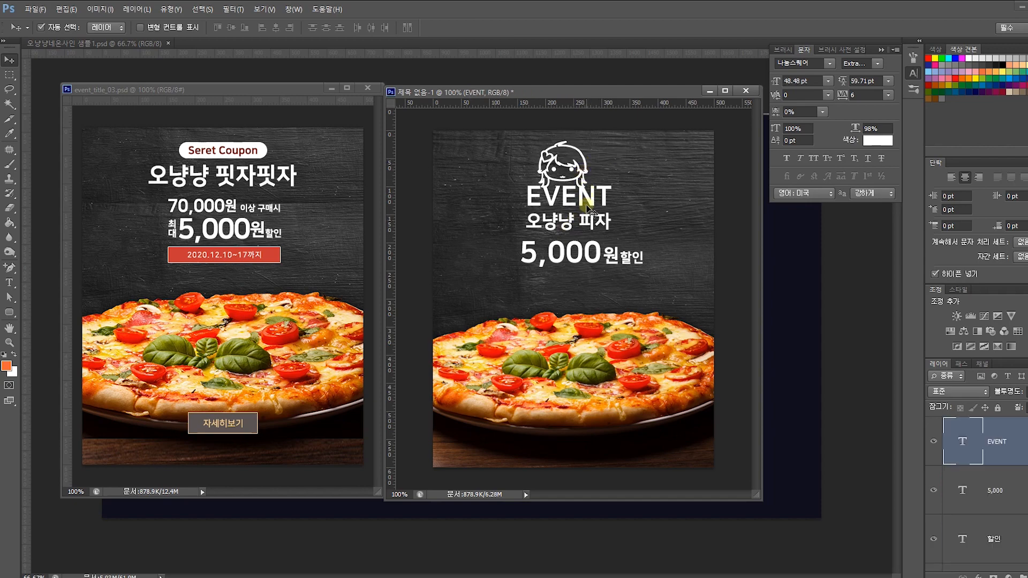
{"action": "double_click", "coordinate": [589, 224]}
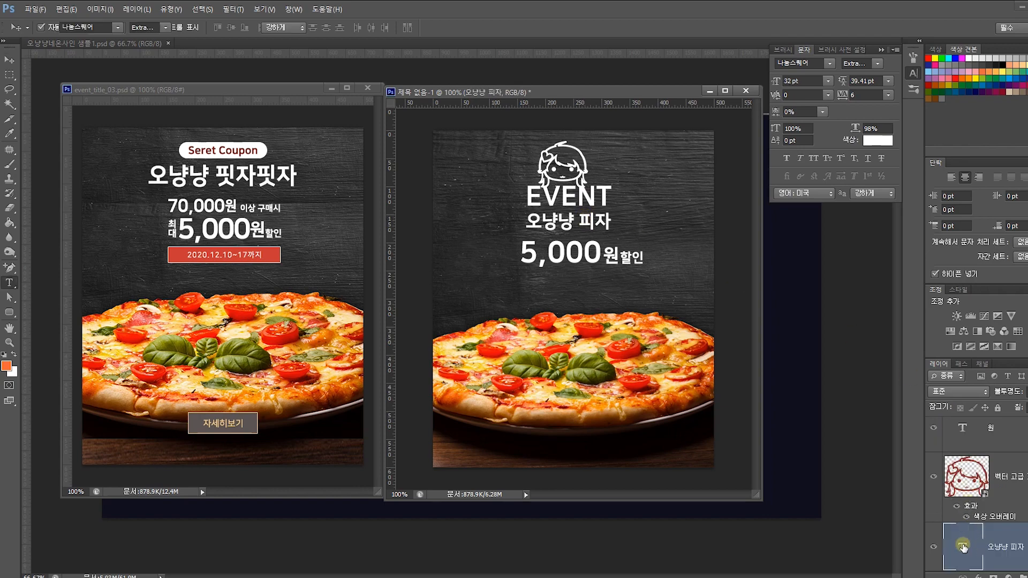
{"action": "left_click", "coordinate": [572, 219]}
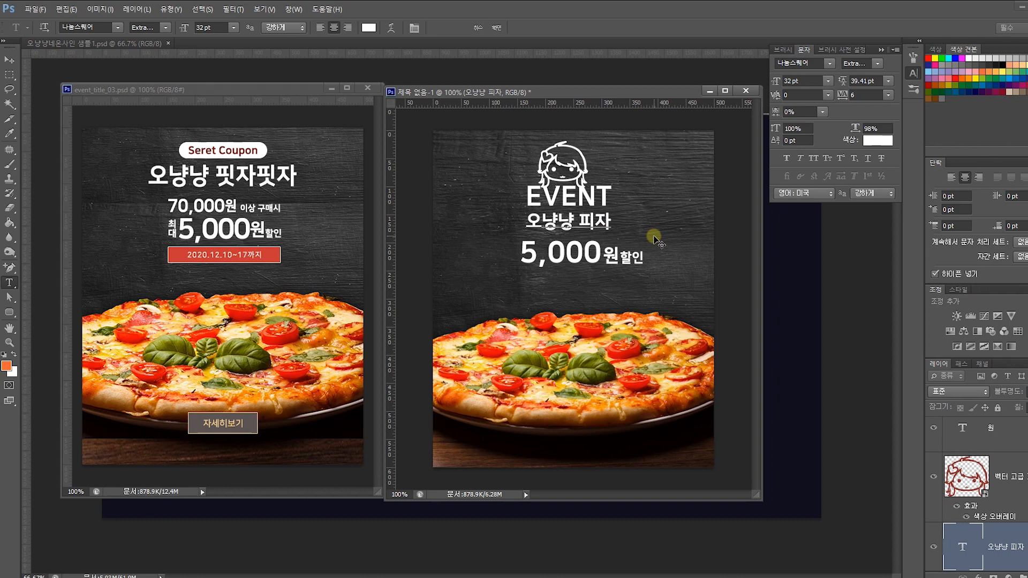
{"action": "type", "text": "시년"}
{"action": "key", "text": "BackSpace"}
{"action": "key", "text": "BackSpace"}
{"action": "type", "text": "ㅅ"}
{"action": "key", "text": "BackSpace"}
{"action": "type", "text": "2020"}
{"action": "key", "text": "BackSpace"}
{"action": "type", "text": "1ㄴㅕㄴ ㅅㅣㄴ년할인"}
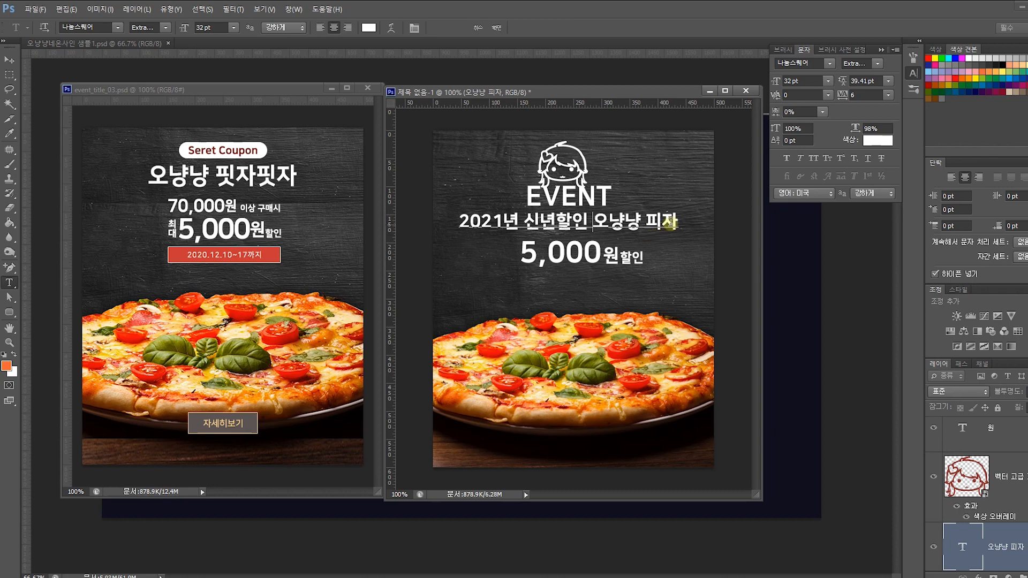
{"action": "left_click_drag", "start_coordinate": [668, 221], "coordinate": [455, 223]}
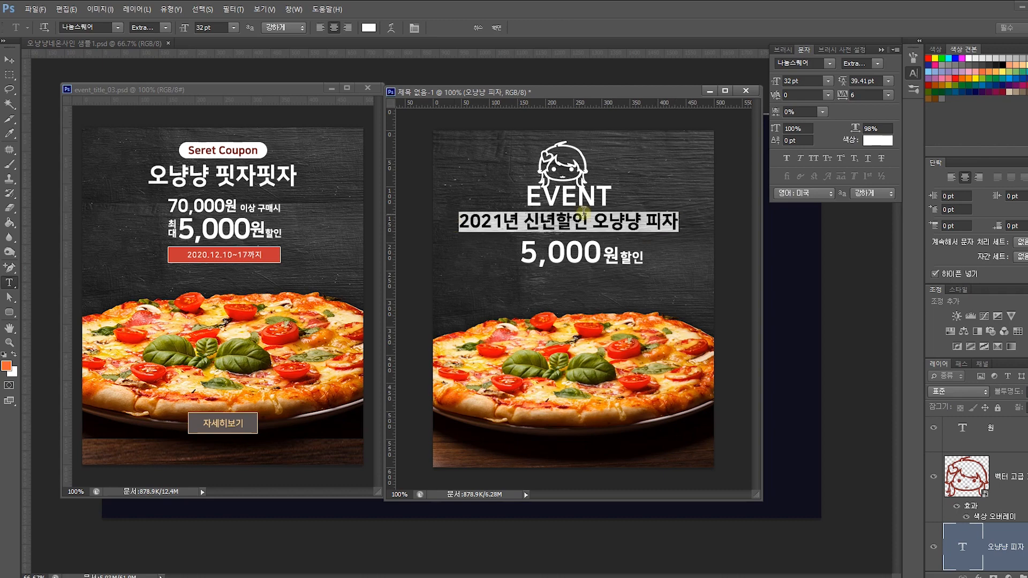
{"action": "left_click", "coordinate": [496, 28]}
- Scale the 2021년 신년할인 오냥냥 피자 text up to about 114% so it nearly fills the banner width
{"action": "key", "text": "ctrl+t"}
{"action": "left_click_drag", "start_coordinate": [679, 211], "coordinate": [696, 208]}
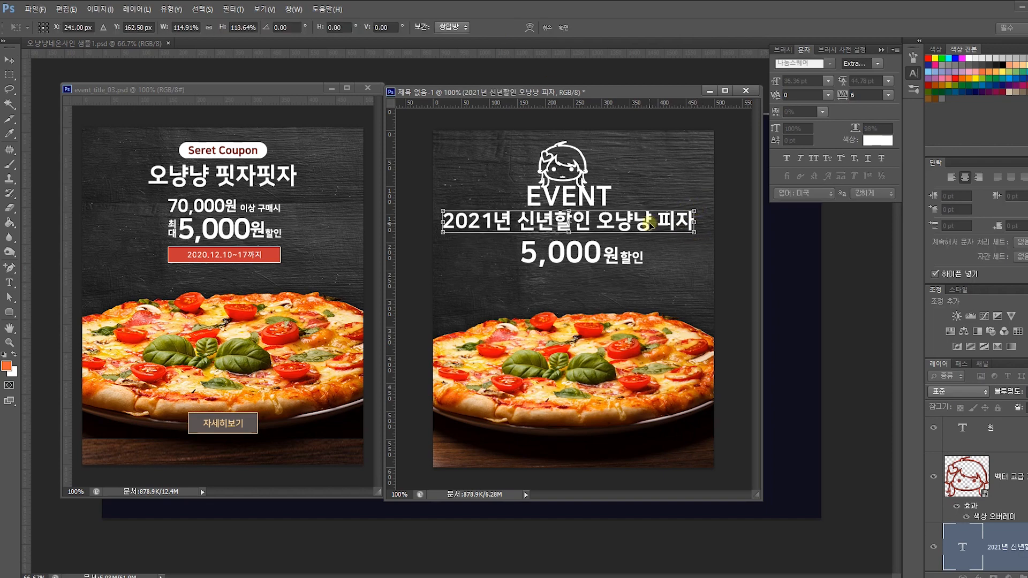
{"action": "key", "text": "Return"}
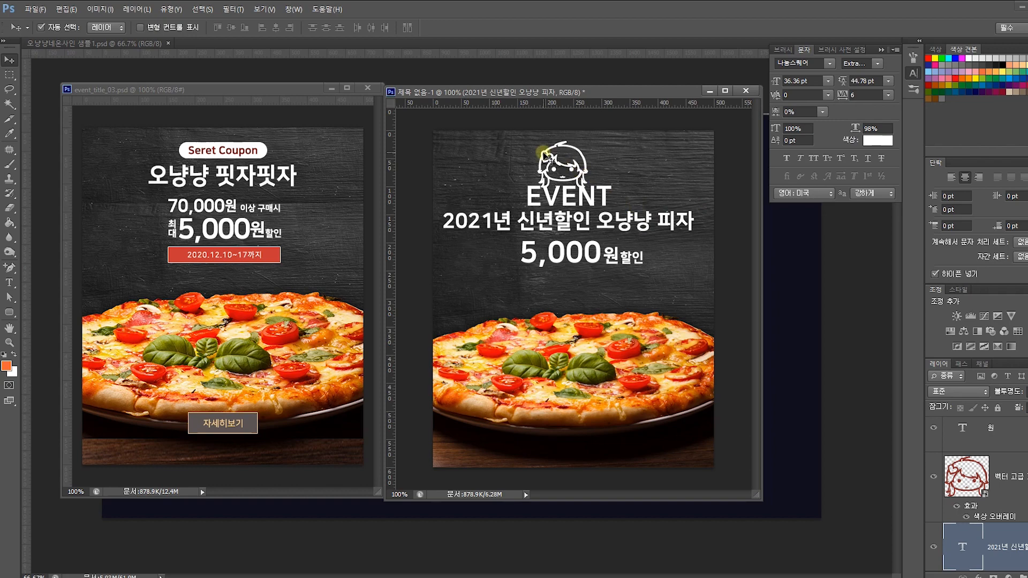
- Add a new layer directly above the pizza background and fill the whole canvas on it with the orange foreground colour
{"action": "left_click", "coordinate": [615, 334]}
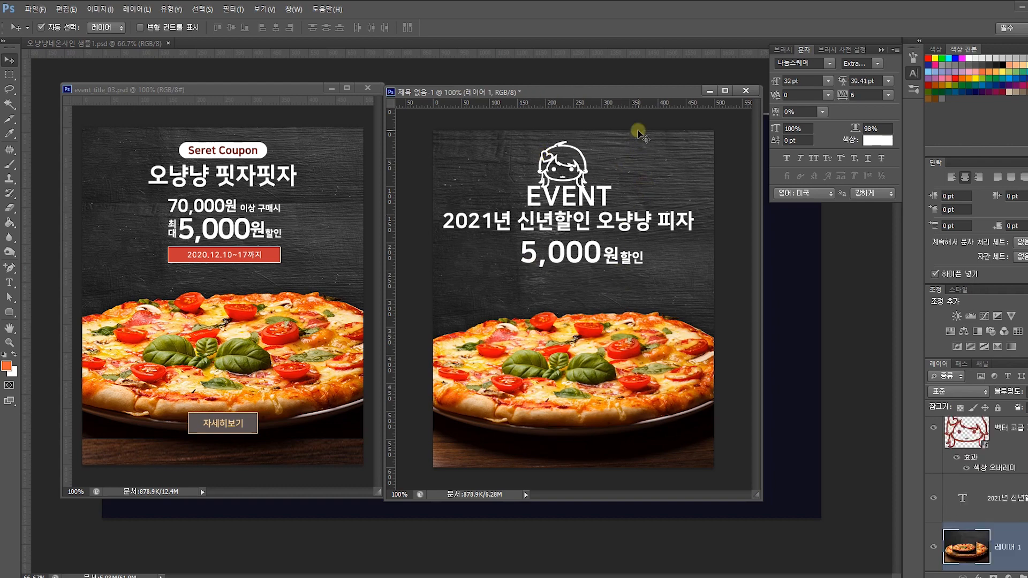
{"action": "left_click_drag", "start_coordinate": [617, 145], "coordinate": [625, 155]}
{"action": "key", "text": "ctrl+z"}
{"action": "left_click", "coordinate": [9, 75]}
{"action": "left_click", "coordinate": [1009, 575]}
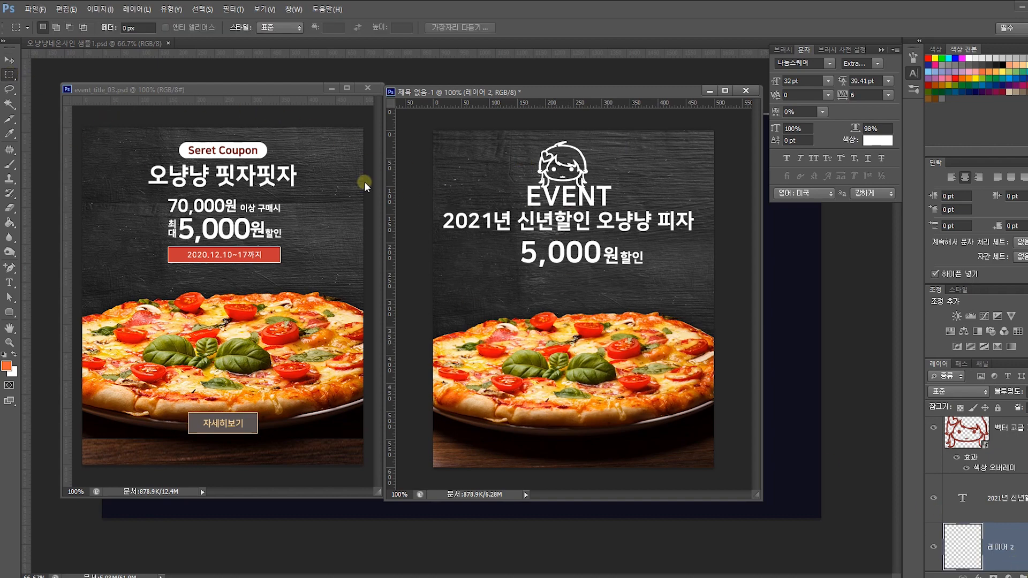
{"action": "left_click_drag", "start_coordinate": [432, 123], "coordinate": [894, 552]}
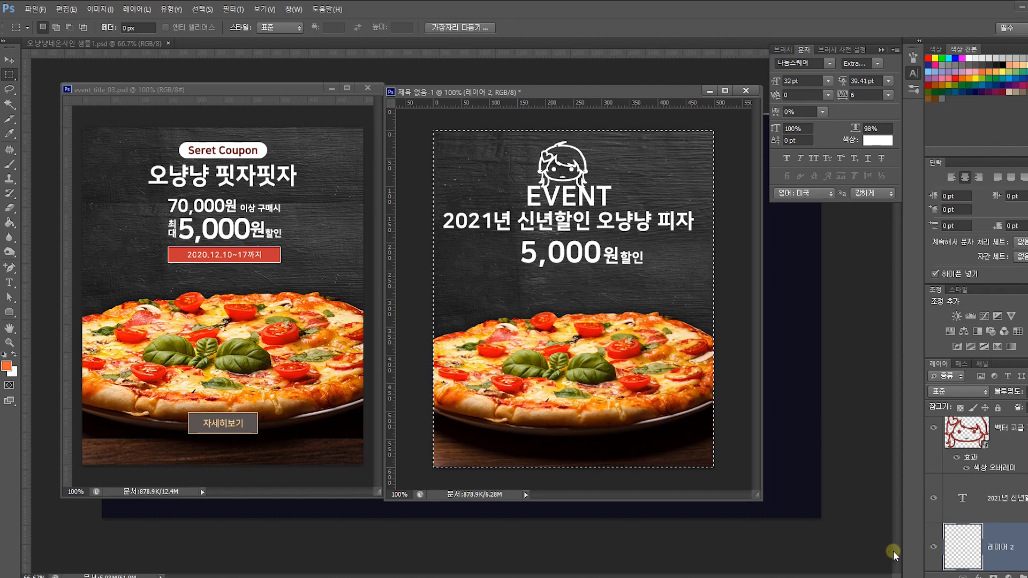
{"action": "key", "text": "alt+BackSpace"}
{"action": "key", "text": "ctrl+d"}
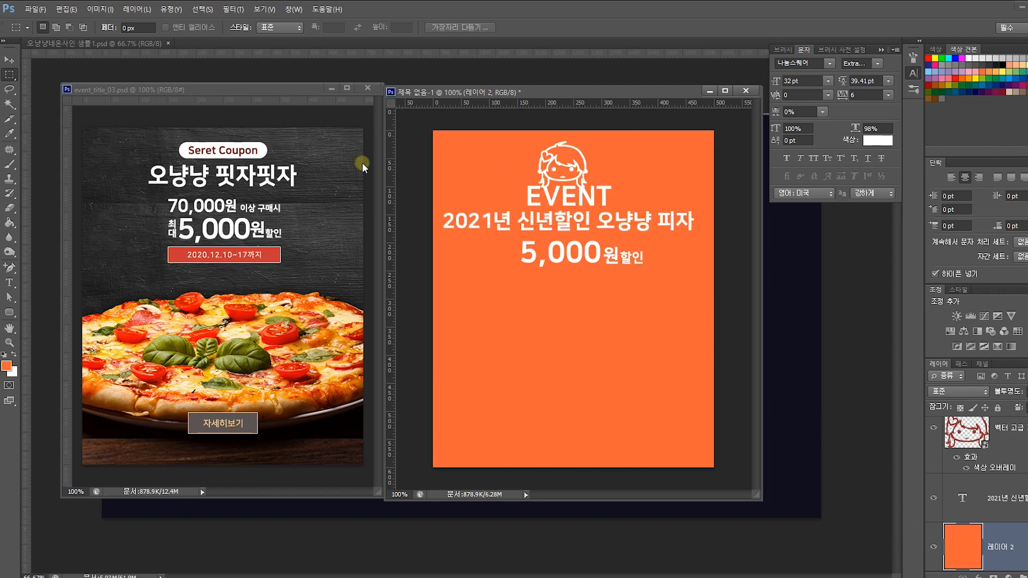
- Place a vertical guide through the centre of the orange layer at 250 px, and delete the orange layer
{"action": "key", "text": "v"}
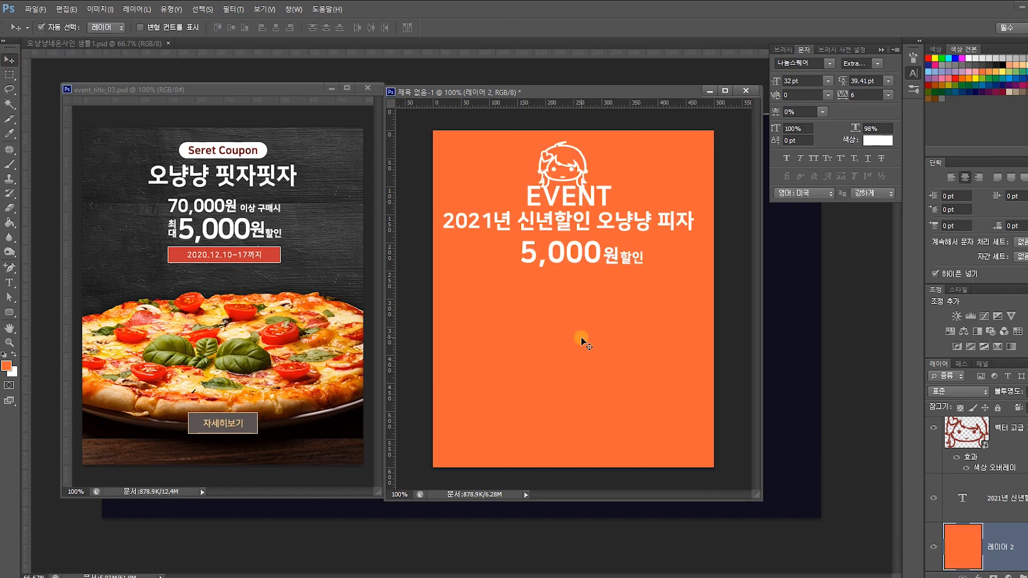
{"action": "key", "text": "ctrl+t"}
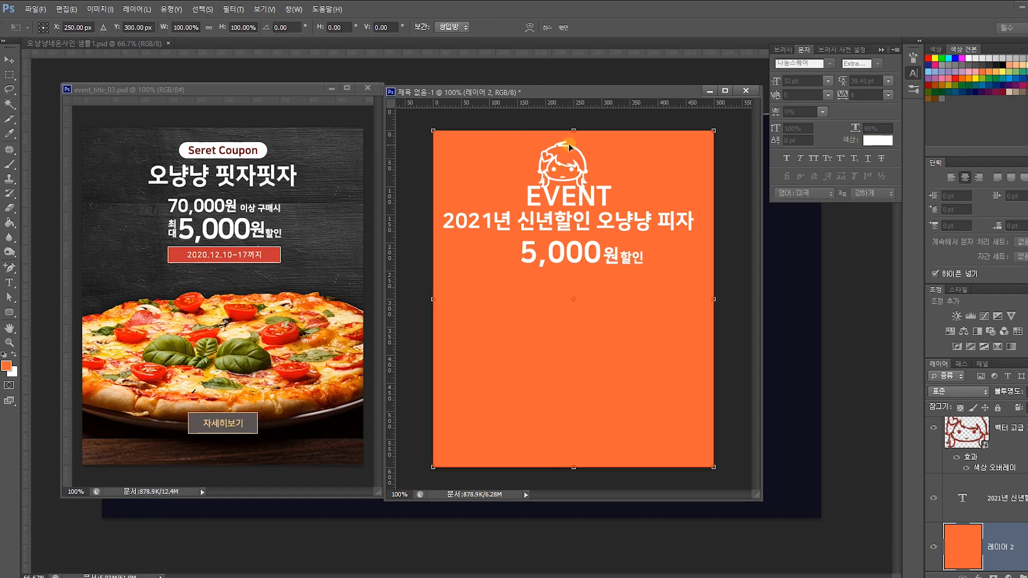
{"action": "mouse_move", "coordinate": [714, 130]}
{"action": "left_mouse_down"}
{"action": "mouse_move", "coordinate": [673, 161]}
{"action": "mouse_move", "coordinate": [703, 142]}
{"action": "left_mouse_up"}
{"action": "key", "text": "ctrl+z"}
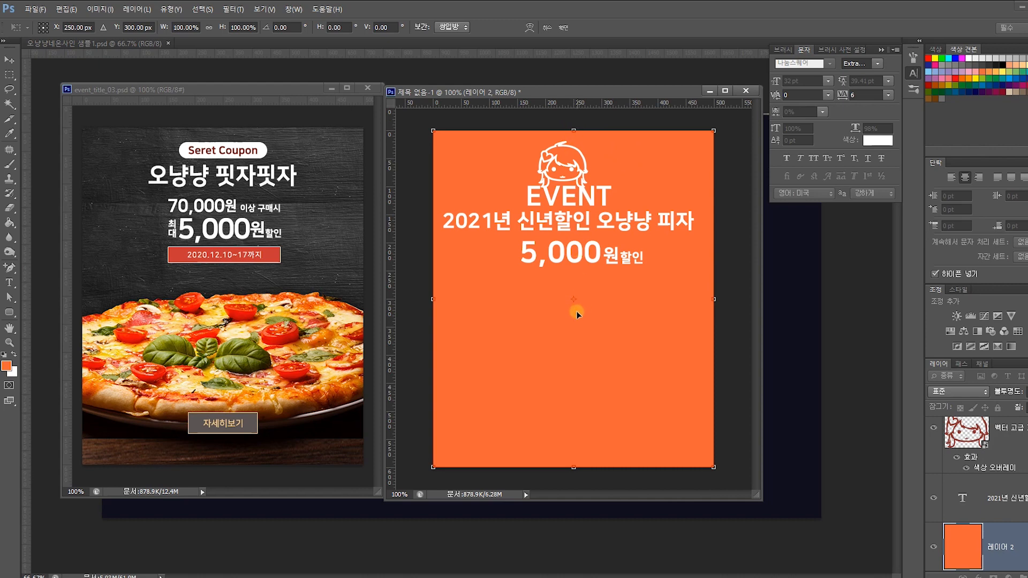
{"action": "left_click_drag", "start_coordinate": [391, 299], "coordinate": [574, 318]}
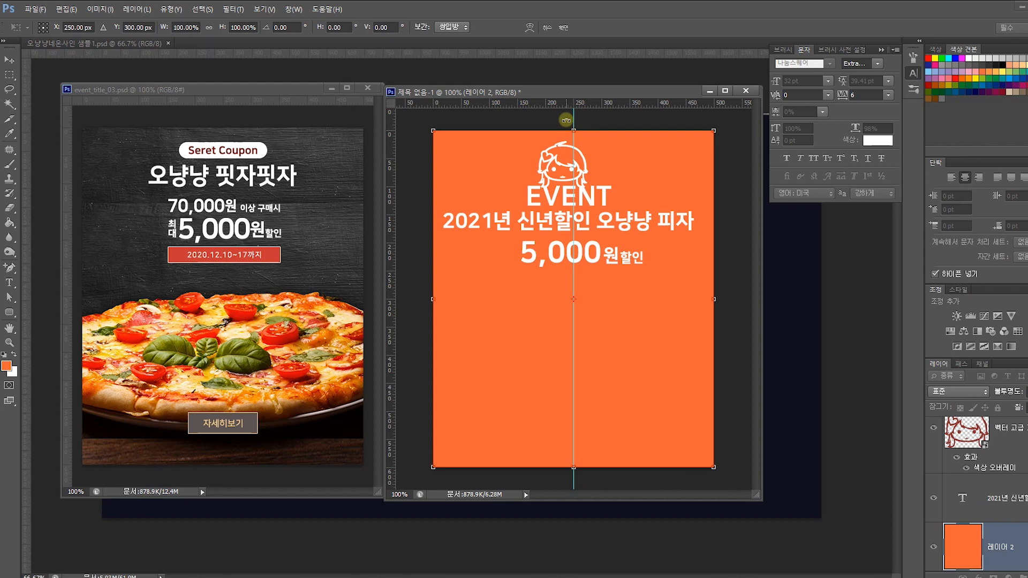
{"action": "double_click", "coordinate": [612, 298]}
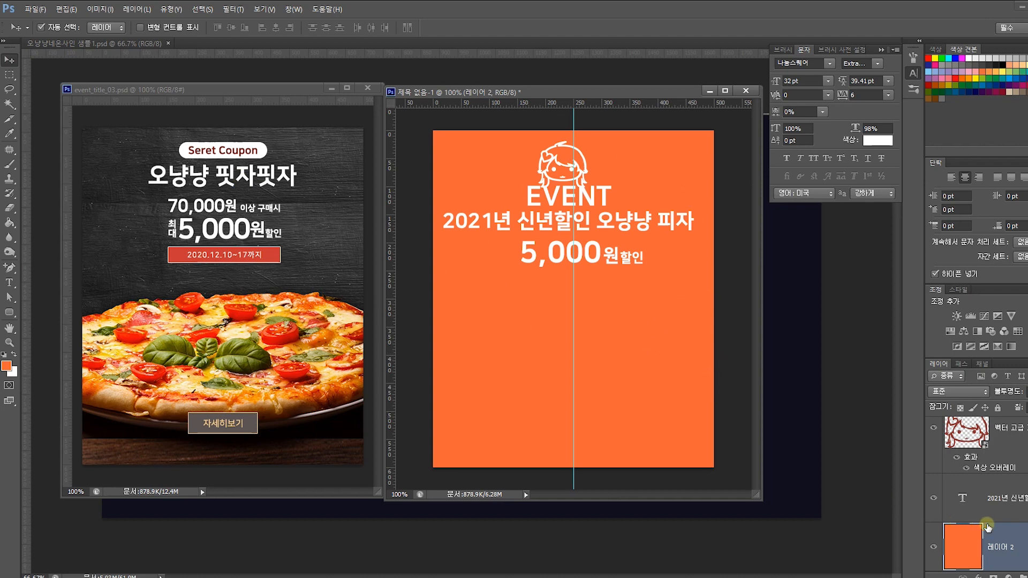
{"action": "scroll", "coordinate": [1025, 537], "scroll_direction": "down", "scroll_amount": 1}
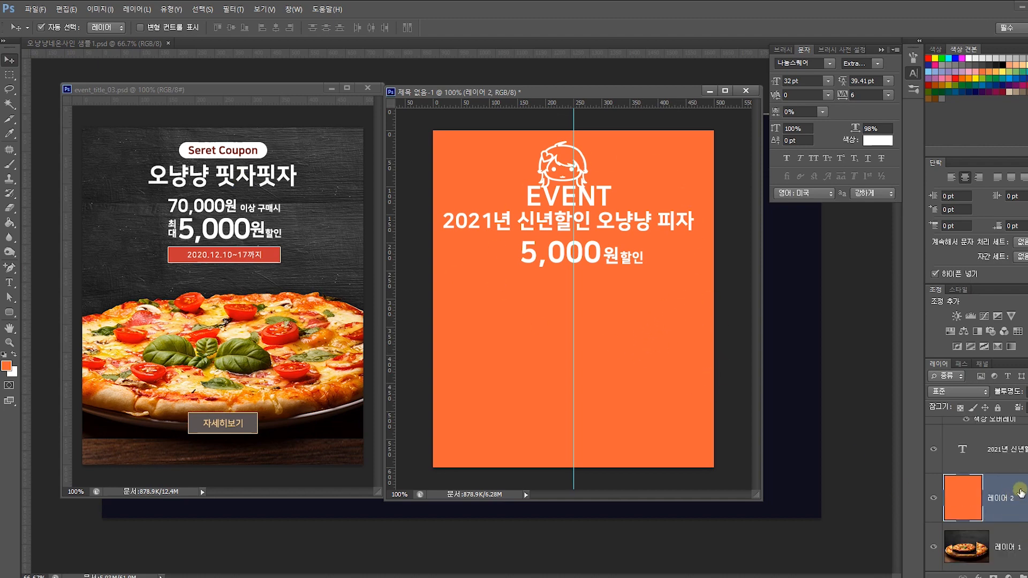
{"action": "key", "text": "Delete"}
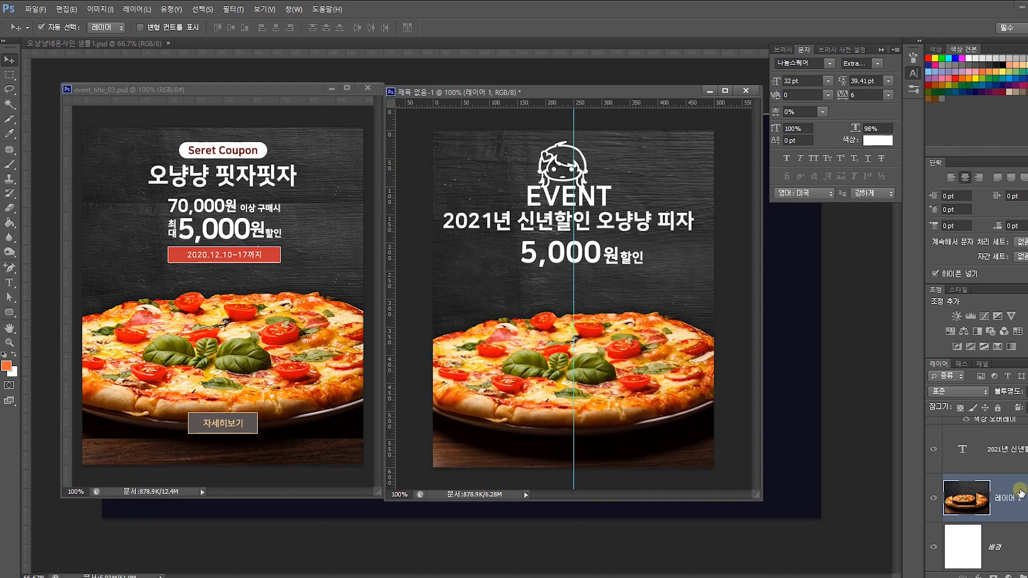
- Centre the girl-face art and EVENT on the vertical guide, and move the text line below EVENT slightly down
{"action": "left_click", "coordinate": [588, 178]}
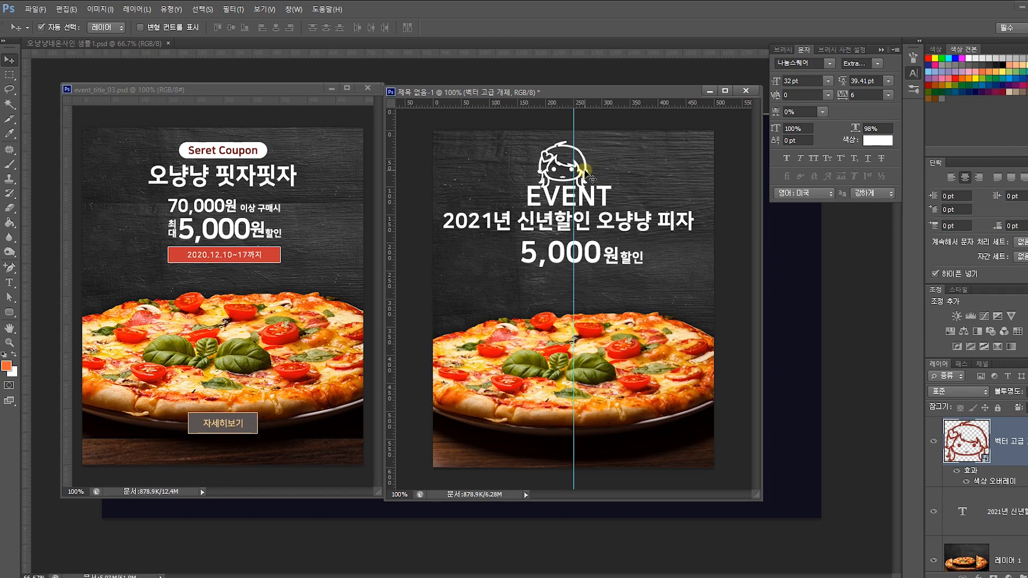
{"action": "key", "text": "ctrl+t"}
{"action": "left_click_drag", "start_coordinate": [583, 170], "coordinate": [588, 199]}
{"action": "key", "text": "Return"}
{"action": "key", "text": "ctrl+t"}
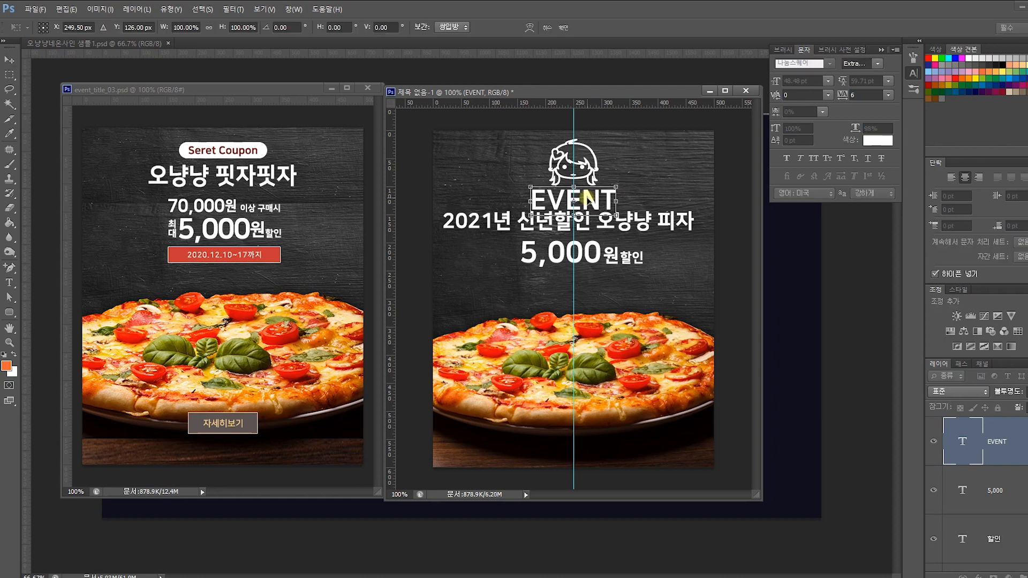
{"action": "key", "text": "Return"}
{"action": "left_click_drag", "start_coordinate": [622, 224], "coordinate": [623, 229]}
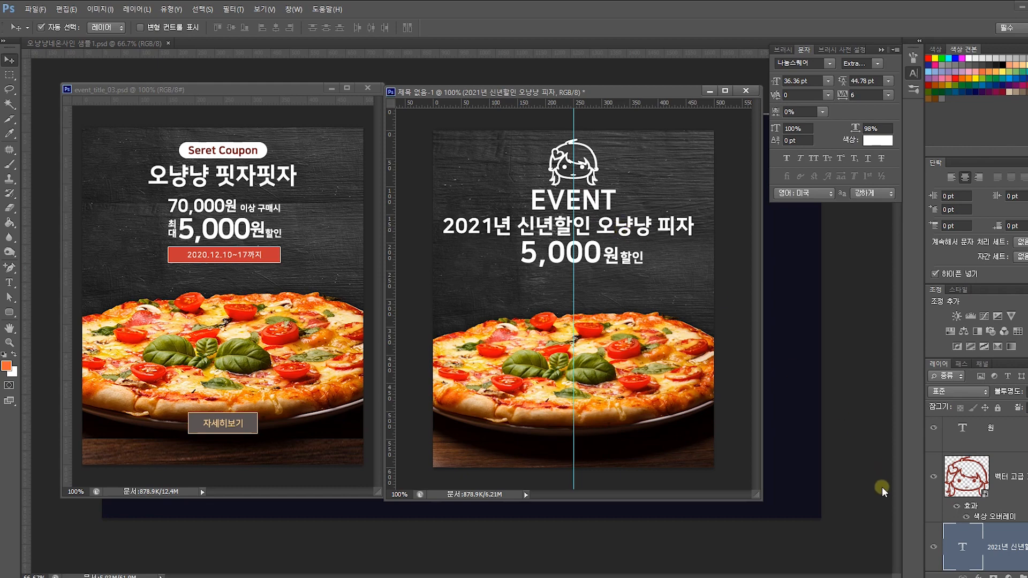
- Shorten the text line below EVENT to 신년할인 오냥냥 피자 by removing 2021년
{"action": "double_click", "coordinate": [963, 547]}
{"action": "left_click_drag", "start_coordinate": [519, 221], "coordinate": [442, 226]}
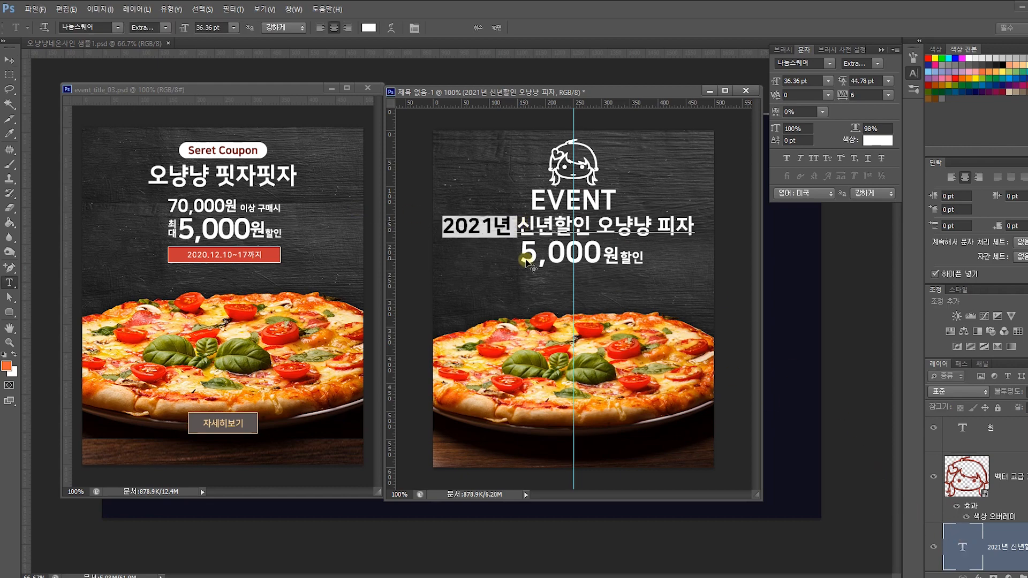
{"action": "key", "text": "BackSpace"}
{"action": "key", "text": "ctrl+Return"}
{"action": "key", "text": "v"}
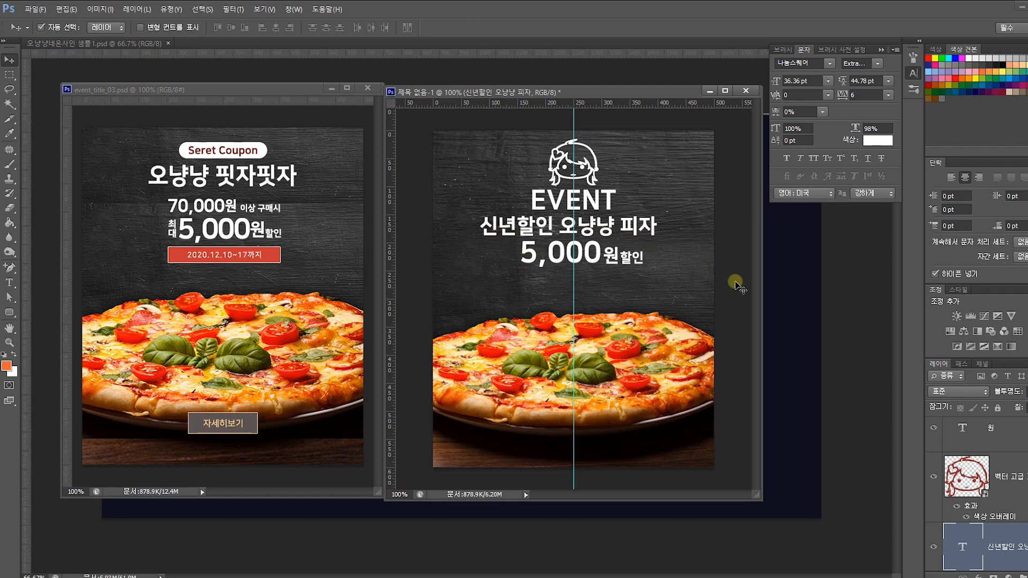
- Move the 5,000원할인 text line down about 12 px and scale the girl-face art down to about 75 × 69 px
{"action": "left_click_drag", "start_coordinate": [712, 277], "coordinate": [530, 252]}
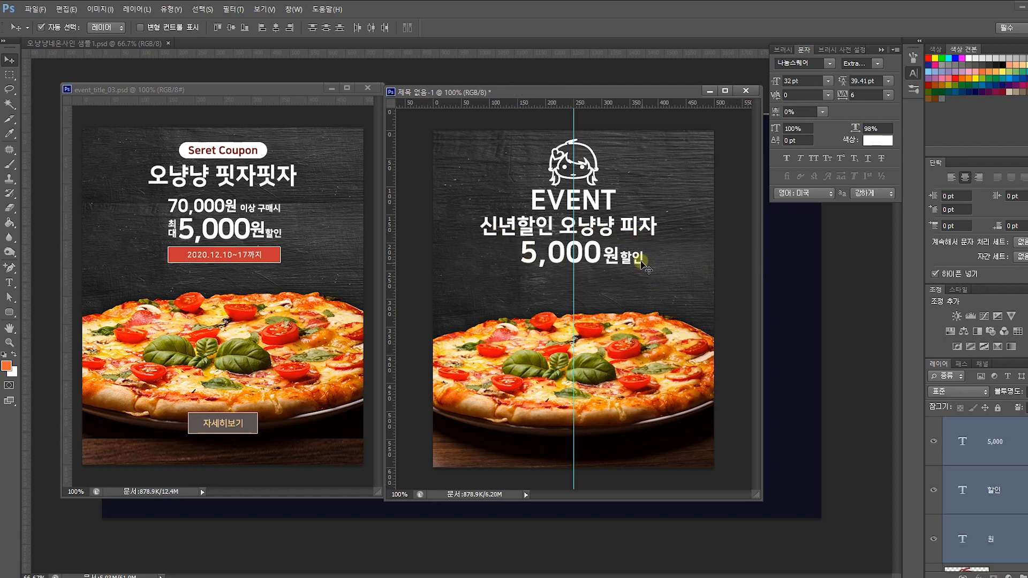
{"action": "left_click_drag", "start_coordinate": [634, 262], "coordinate": [633, 267]}
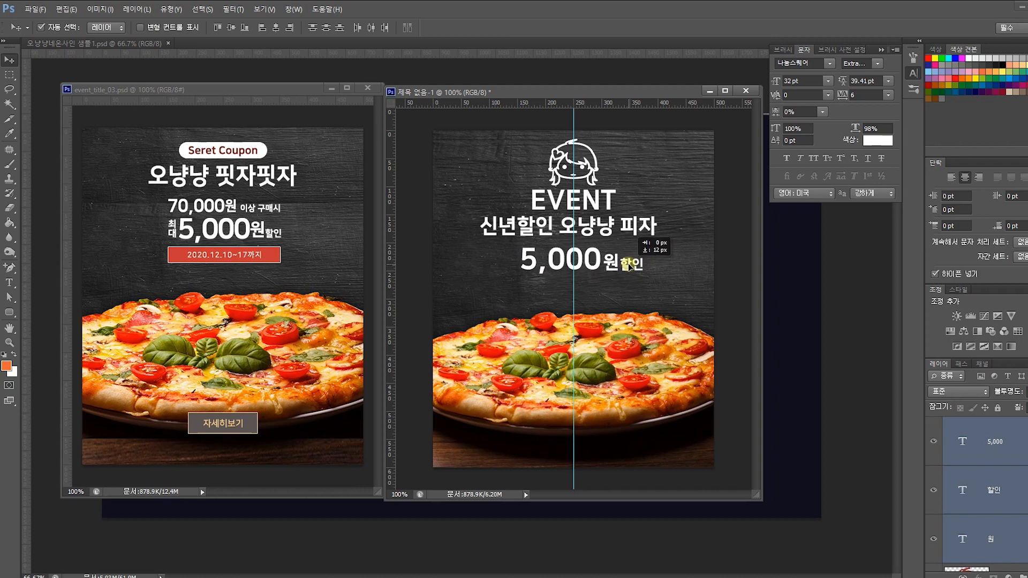
{"action": "left_click", "coordinate": [583, 173]}
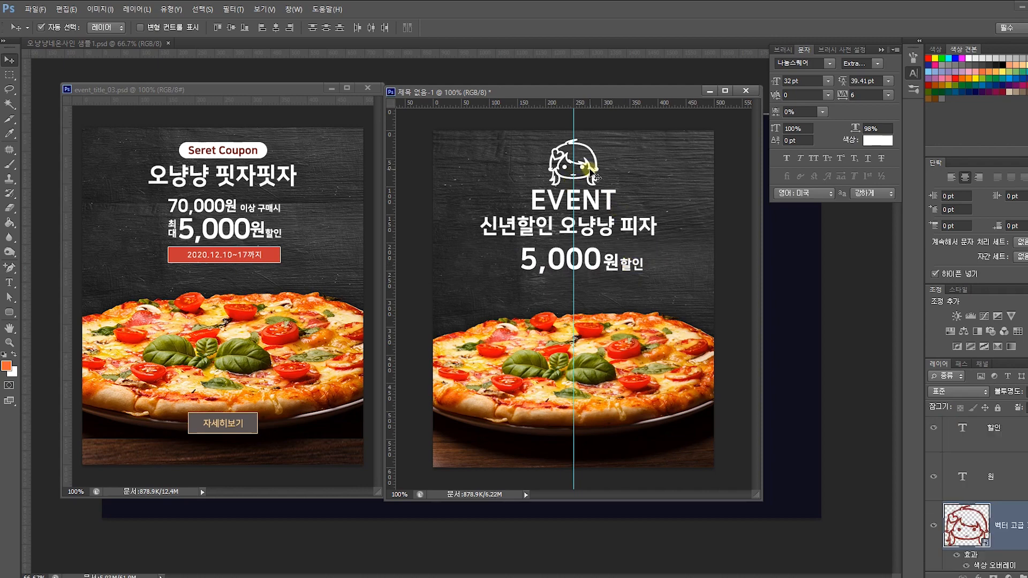
{"action": "key", "text": "ctrl+t"}
{"action": "left_click_drag", "start_coordinate": [593, 180], "coordinate": [590, 176]}
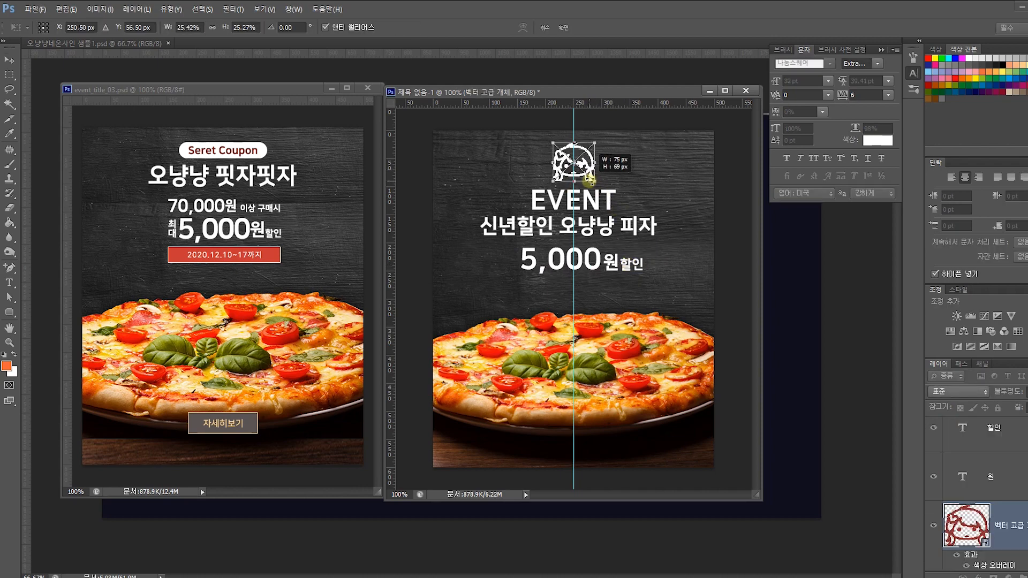
{"action": "key", "text": "Return"}
- Change the font of EVENT to Tmon몬소리 and move the text line below it slightly down
{"action": "left_click", "coordinate": [585, 203]}
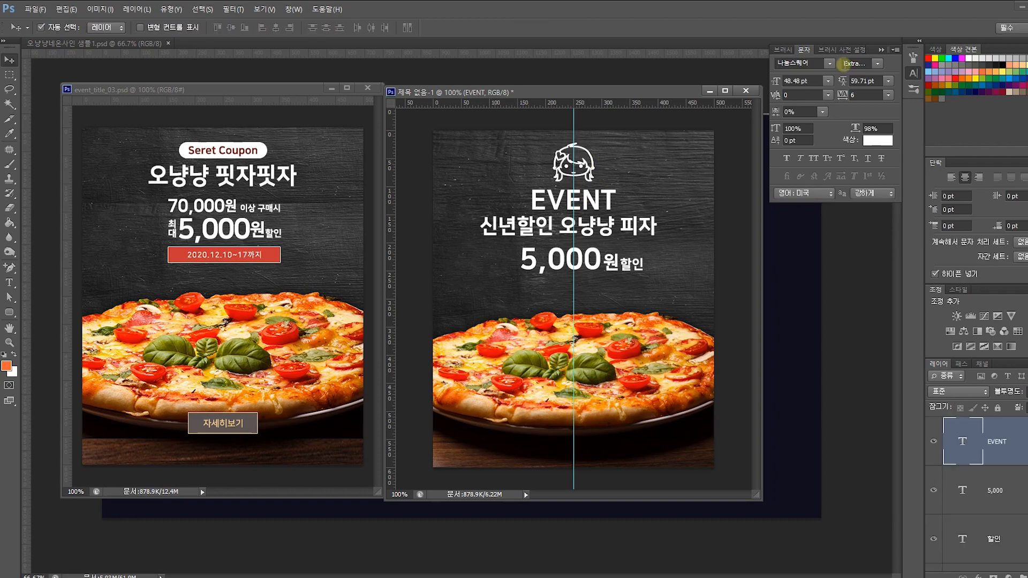
{"action": "left_click", "coordinate": [830, 63]}
{"action": "scroll", "coordinate": [833, 145], "scroll_direction": "up", "scroll_amount": 4}
{"action": "scroll", "coordinate": [833, 145], "scroll_direction": "up", "scroll_amount": 3}
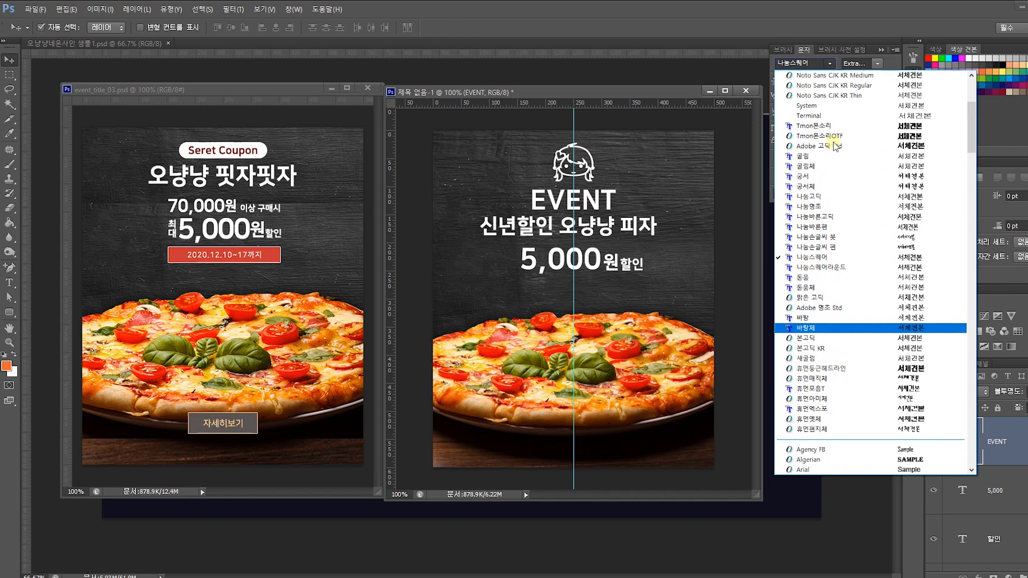
{"action": "left_click", "coordinate": [835, 134]}
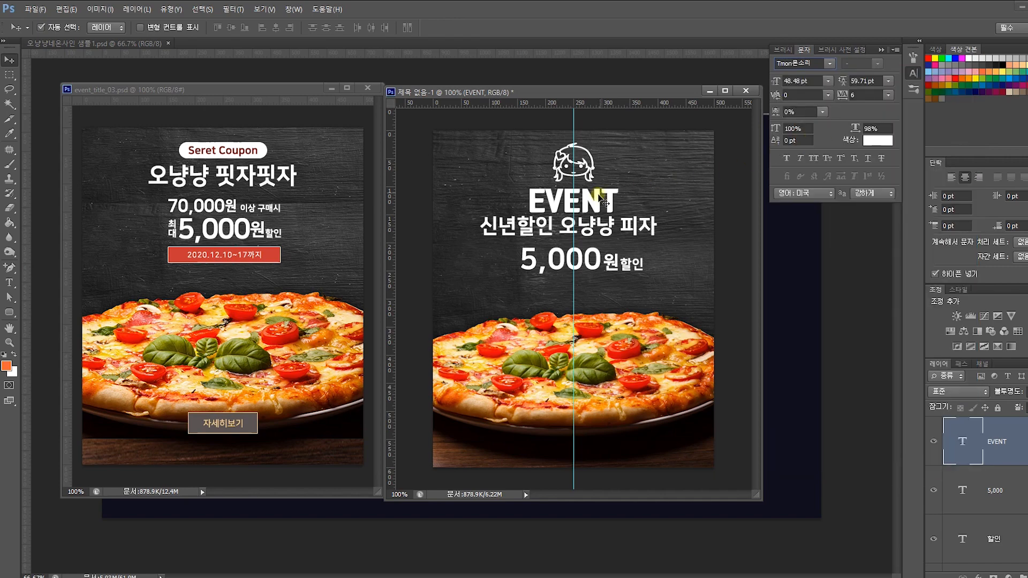
{"action": "left_click", "coordinate": [619, 236]}
{"action": "left_click_drag", "start_coordinate": [615, 232], "coordinate": [727, 222]}
- Try the Bold and Regular weights on the words 오냥냥 피자 in the line below EVENT
{"action": "double_click", "coordinate": [963, 547]}
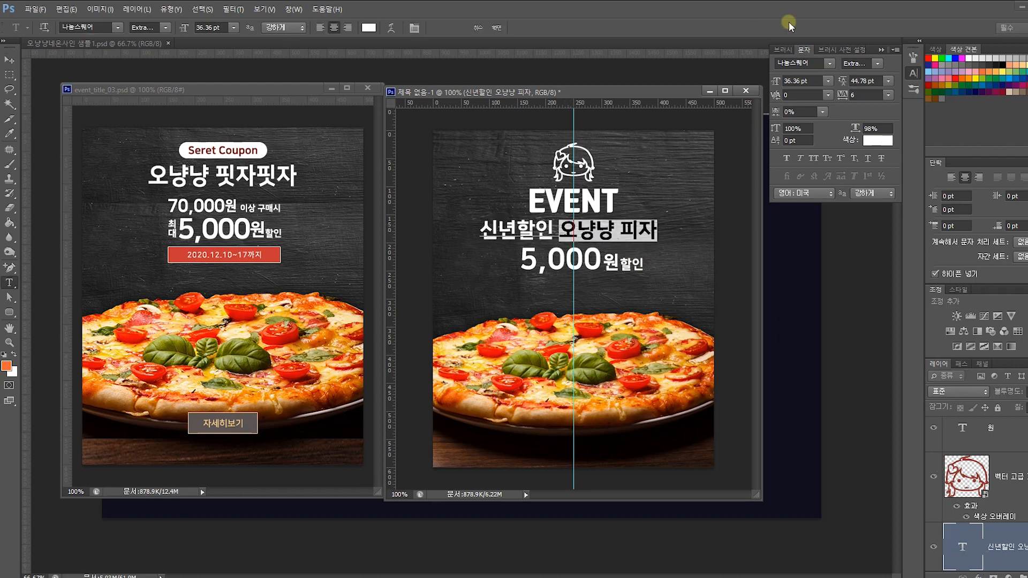
{"action": "left_click", "coordinate": [878, 63]}
{"action": "left_click", "coordinate": [866, 94]}
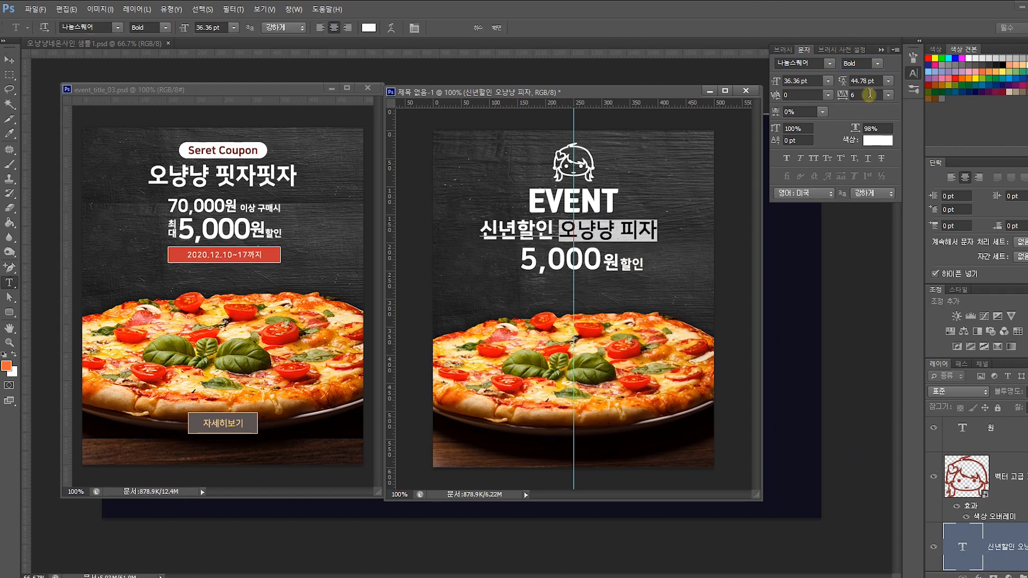
{"action": "left_click", "coordinate": [878, 63]}
{"action": "left_click", "coordinate": [876, 79]}
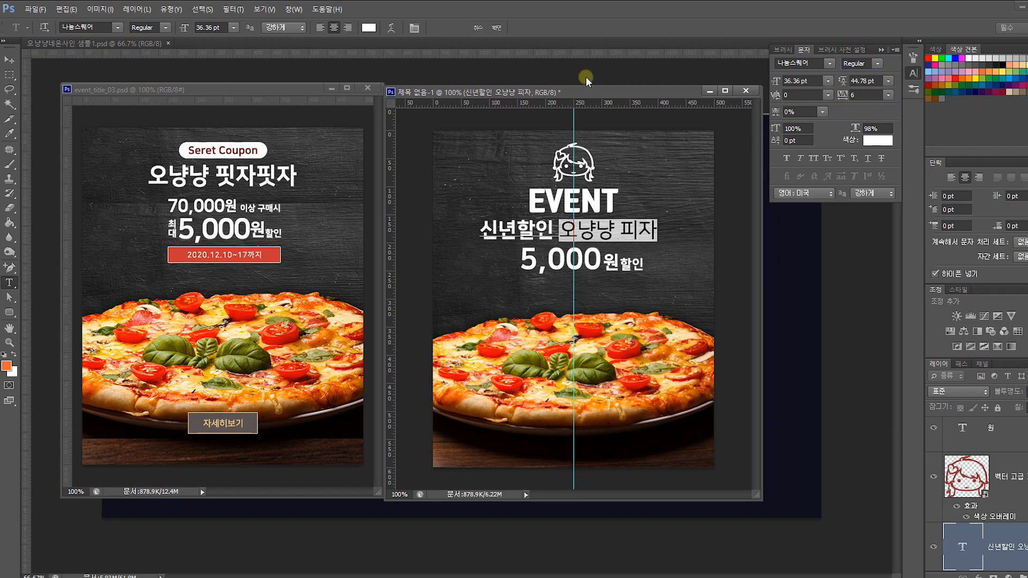
{"action": "key", "text": "ctrl+Return"}
{"action": "left_click", "coordinate": [695, 231]}
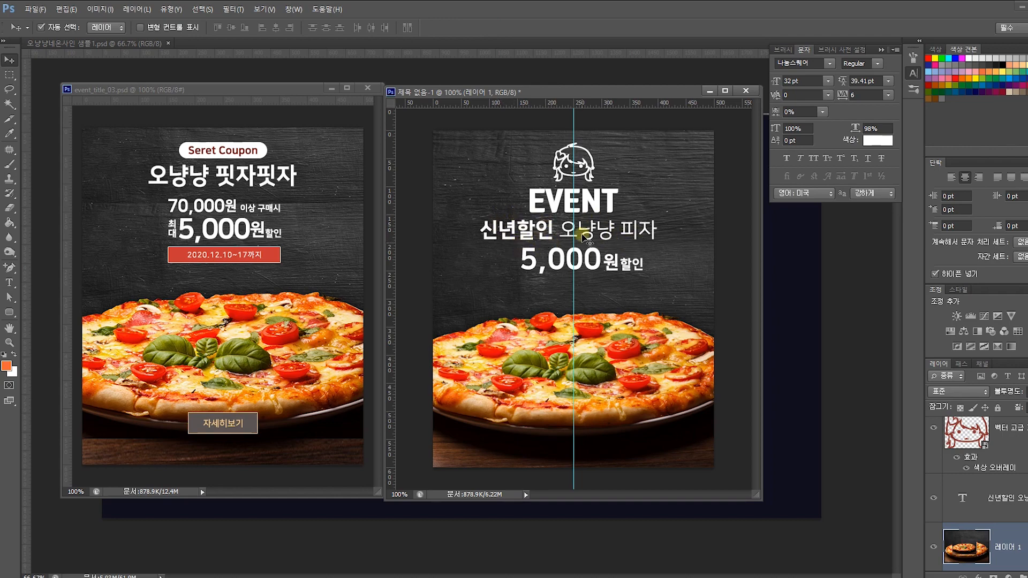
- Set only the words 오냥냥 피자 in the line below EVENT to the Bold weight
{"action": "left_click", "coordinate": [640, 234]}
{"action": "double_click", "coordinate": [949, 491]}
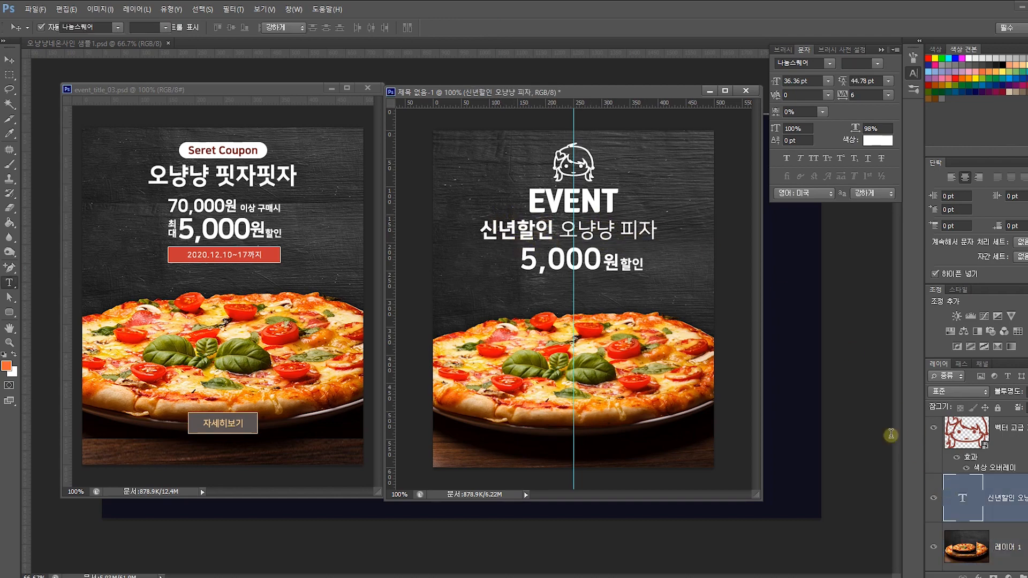
{"action": "left_click_drag", "start_coordinate": [558, 229], "coordinate": [659, 230]}
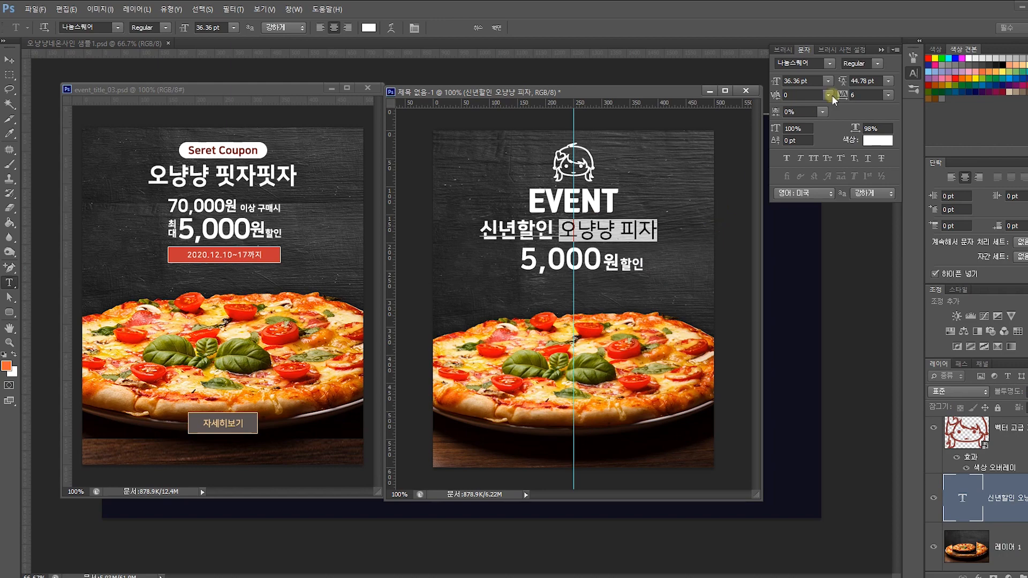
{"action": "left_click", "coordinate": [860, 64]}
{"action": "type", "text": "Bold"}
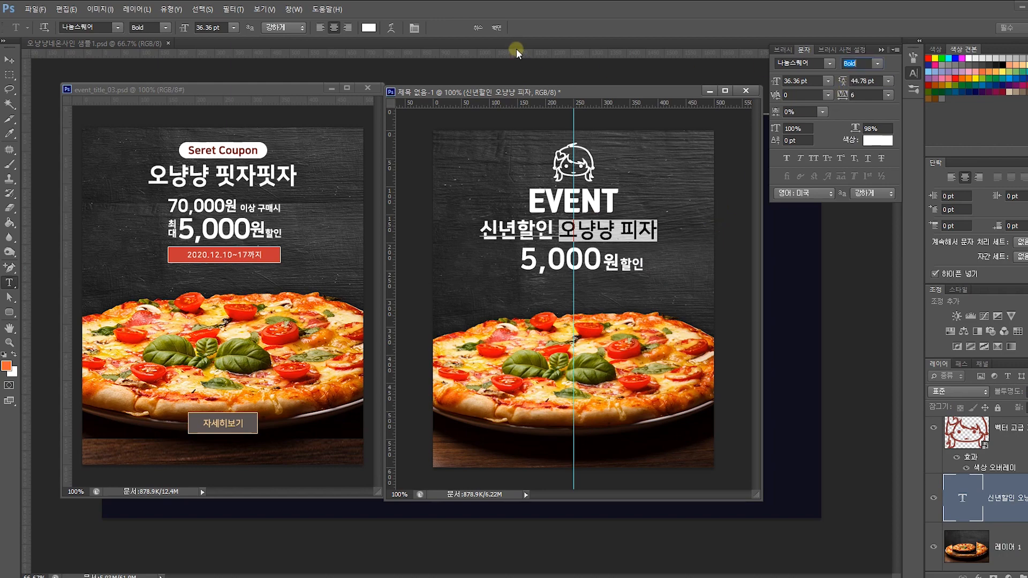
{"action": "left_click", "coordinate": [496, 27]}
{"action": "key", "text": "v"}
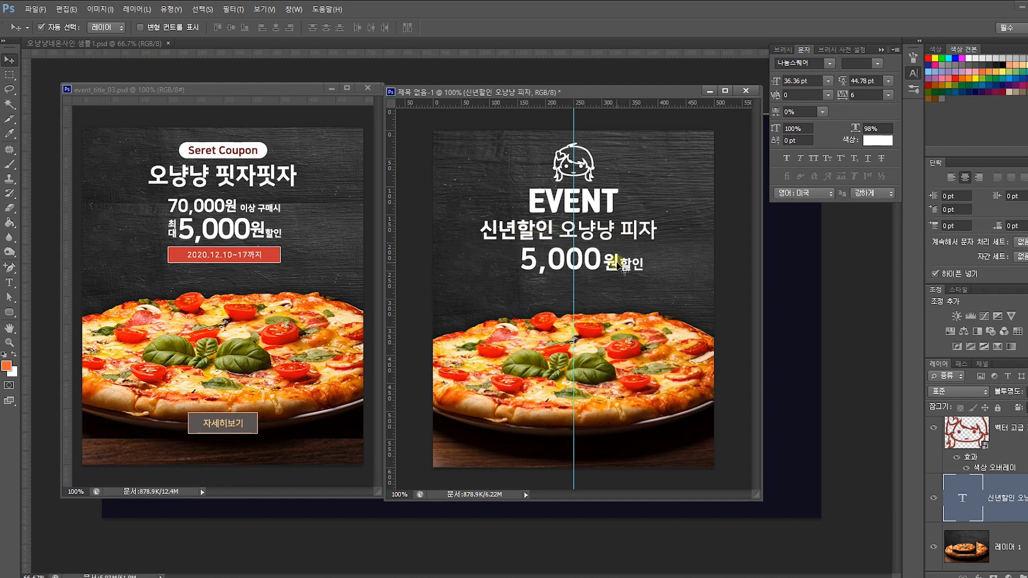
{"action": "left_click_drag", "start_coordinate": [715, 268], "coordinate": [521, 253]}
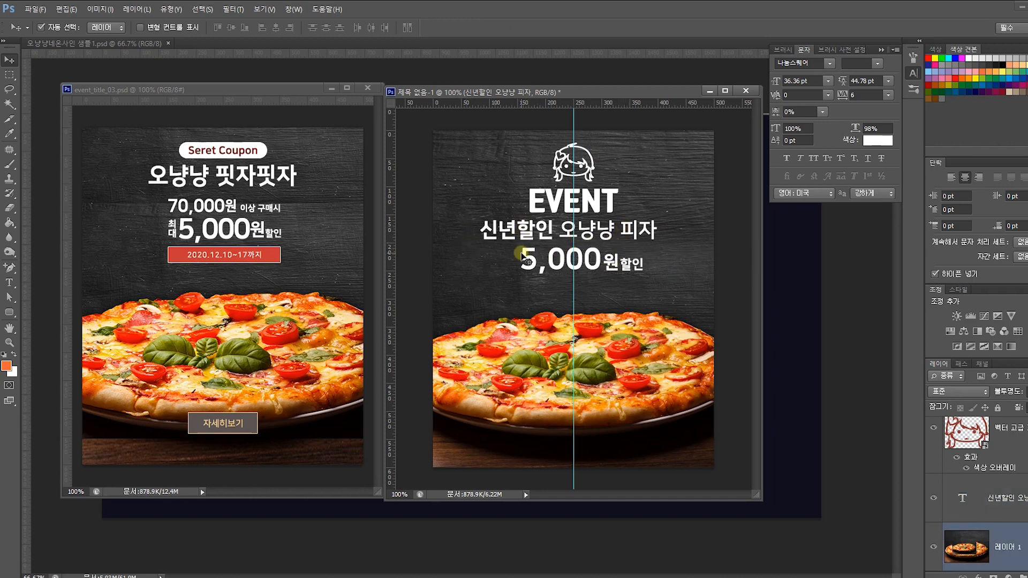
{"action": "left_click", "coordinate": [698, 250], "text": "shift"}
{"action": "left_click_drag", "start_coordinate": [610, 264], "coordinate": [611, 264]}
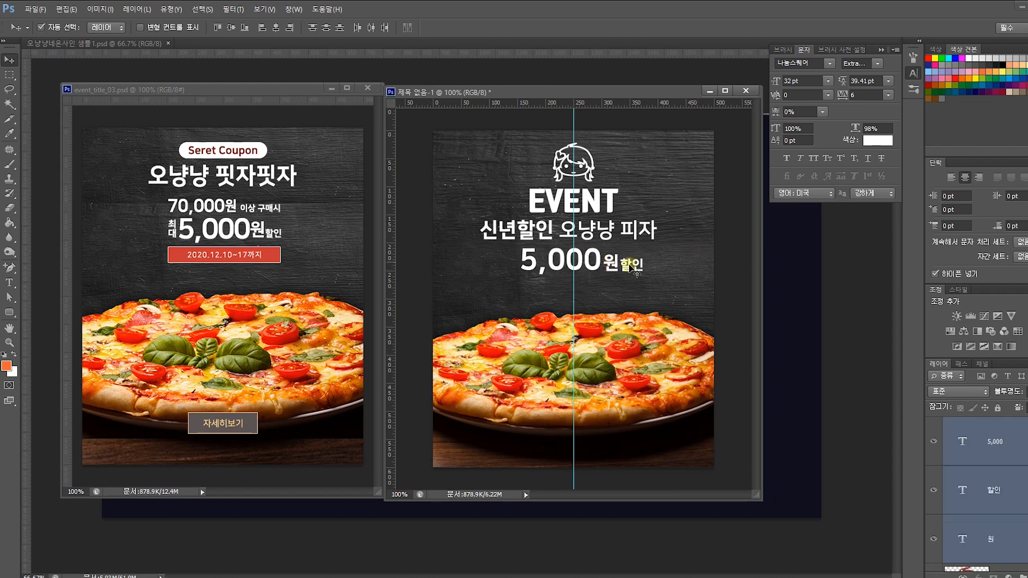
{"action": "left_click", "coordinate": [673, 272]}
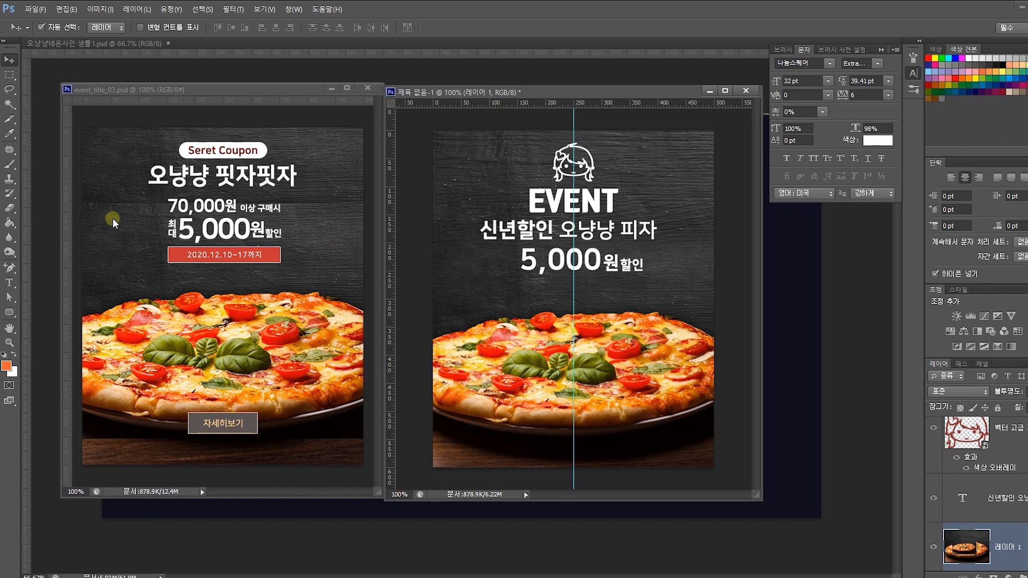
- Draw a rectangle of about 230 × 40 px below the 5,000원할인 line and give it a white 1 pt stroke
{"action": "left_click", "coordinate": [10, 315]}
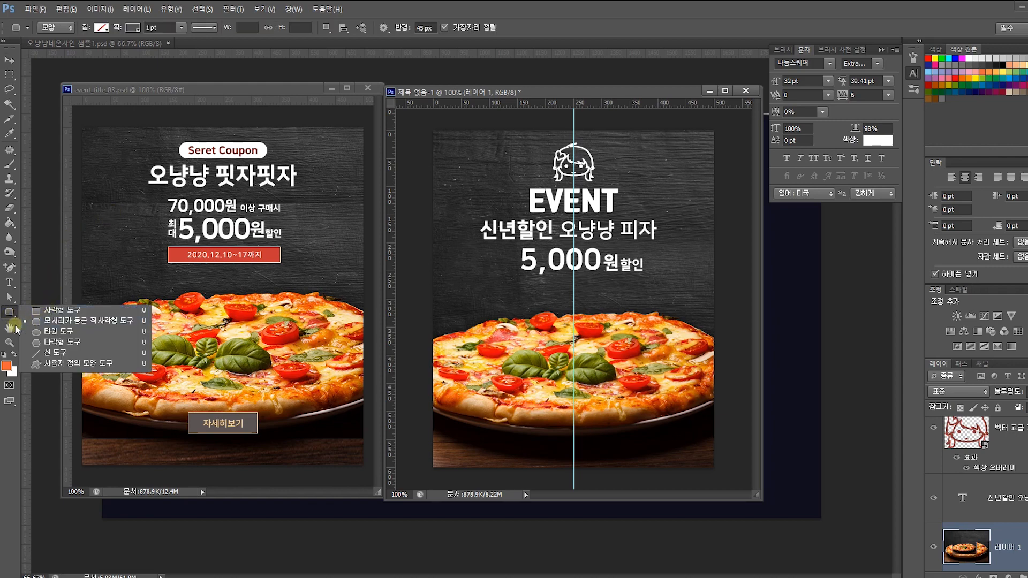
{"action": "left_click", "coordinate": [47, 313]}
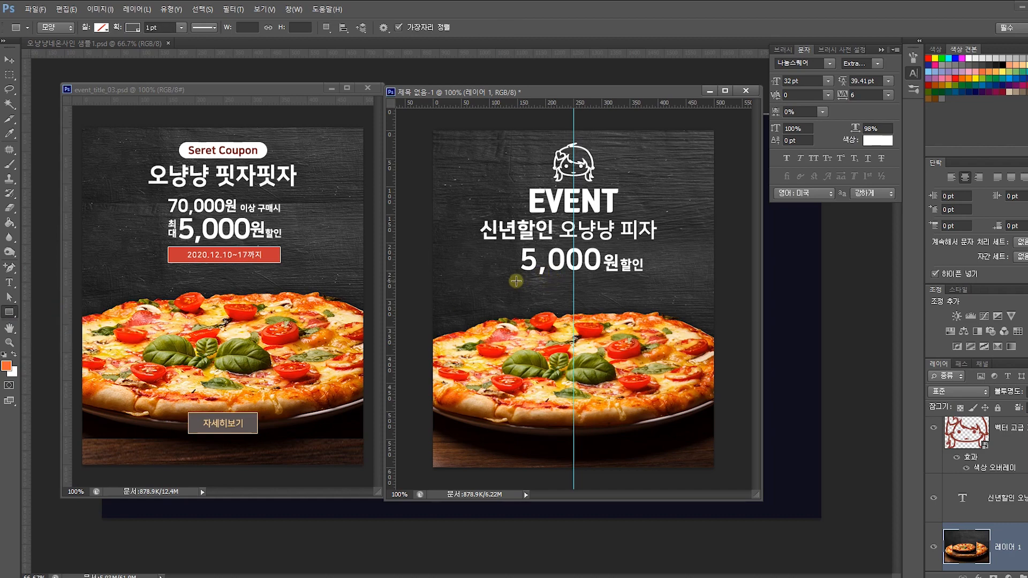
{"action": "left_click_drag", "start_coordinate": [510, 279], "coordinate": [640, 301]}
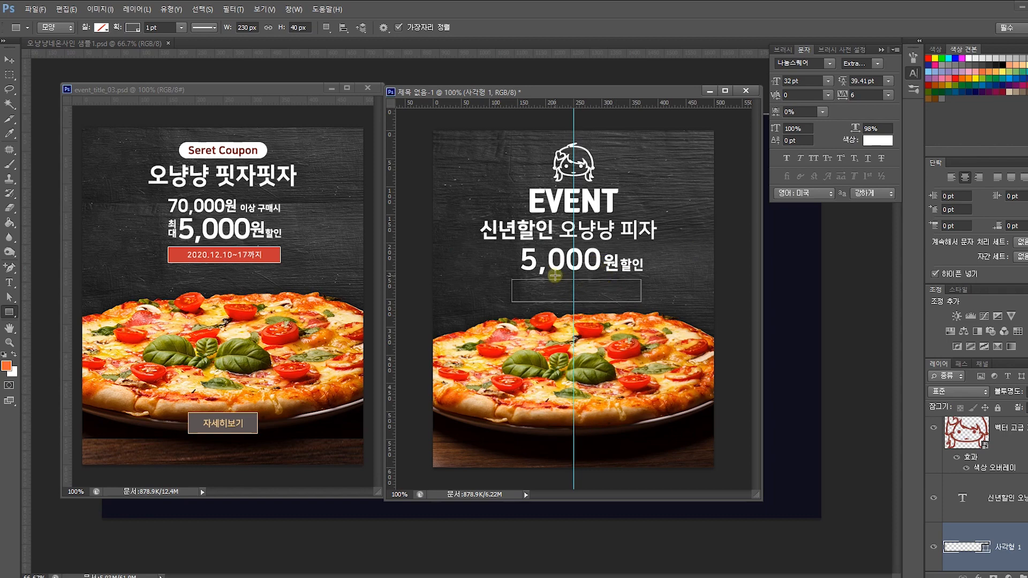
{"action": "left_click", "coordinate": [132, 27]}
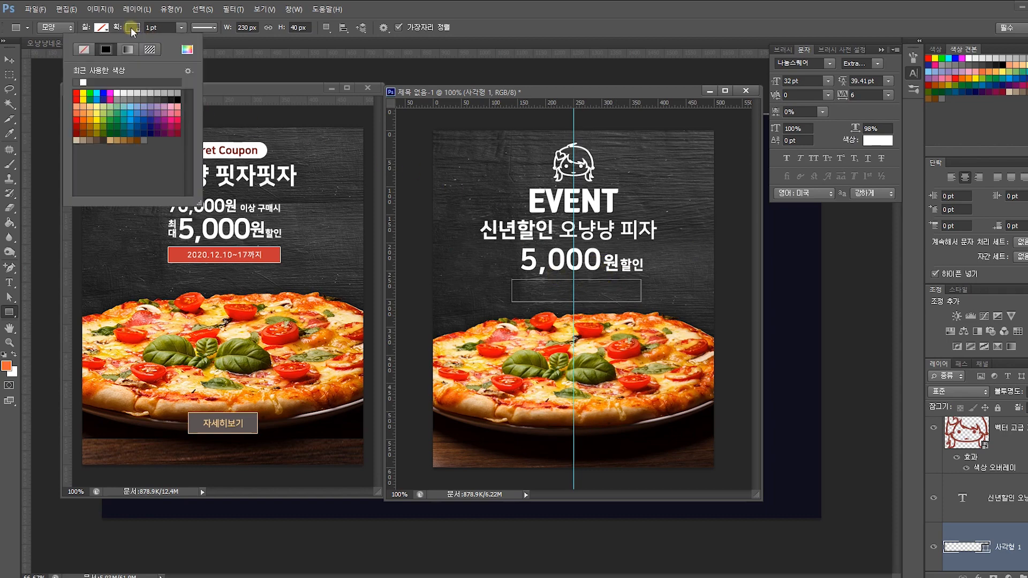
{"action": "left_click", "coordinate": [85, 82]}
- Fill the rectangle with the red sampled from the date bar in the event_title_03.psd reference banner
{"action": "left_click", "coordinate": [101, 28]}
{"action": "left_click", "coordinate": [156, 50]}
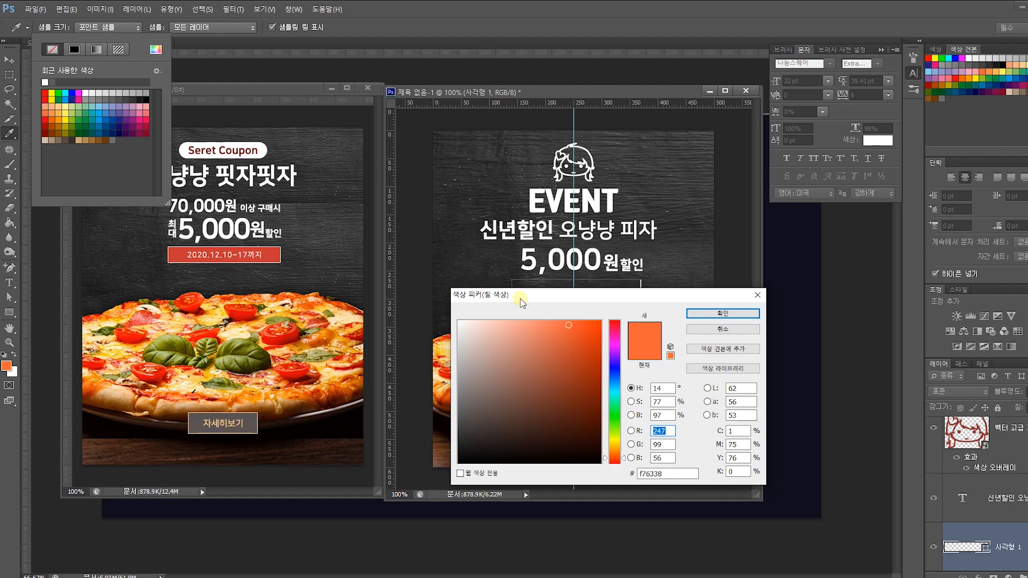
{"action": "left_click_drag", "start_coordinate": [525, 303], "coordinate": [260, 150]}
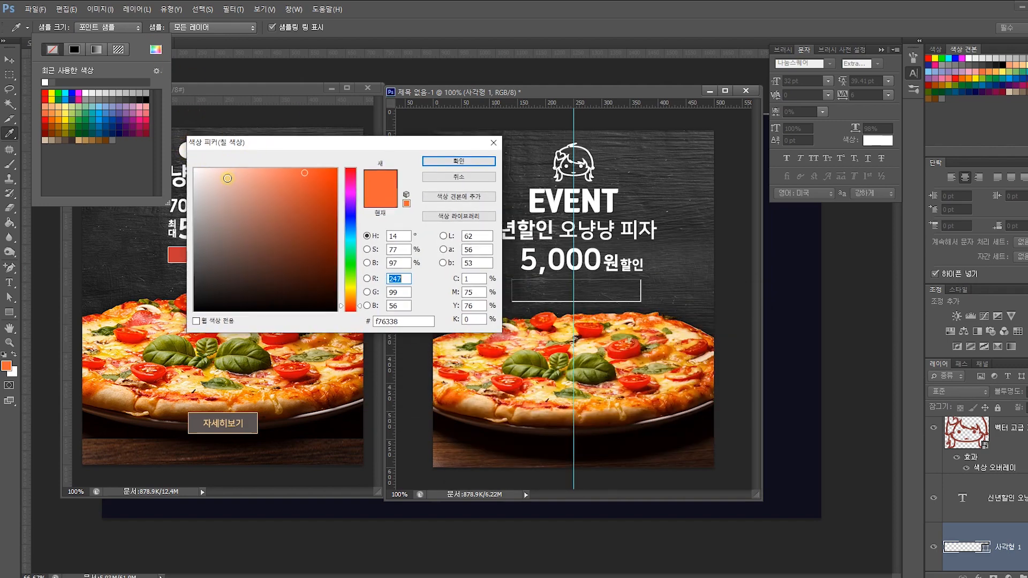
{"action": "left_click_drag", "start_coordinate": [316, 150], "coordinate": [347, 145]}
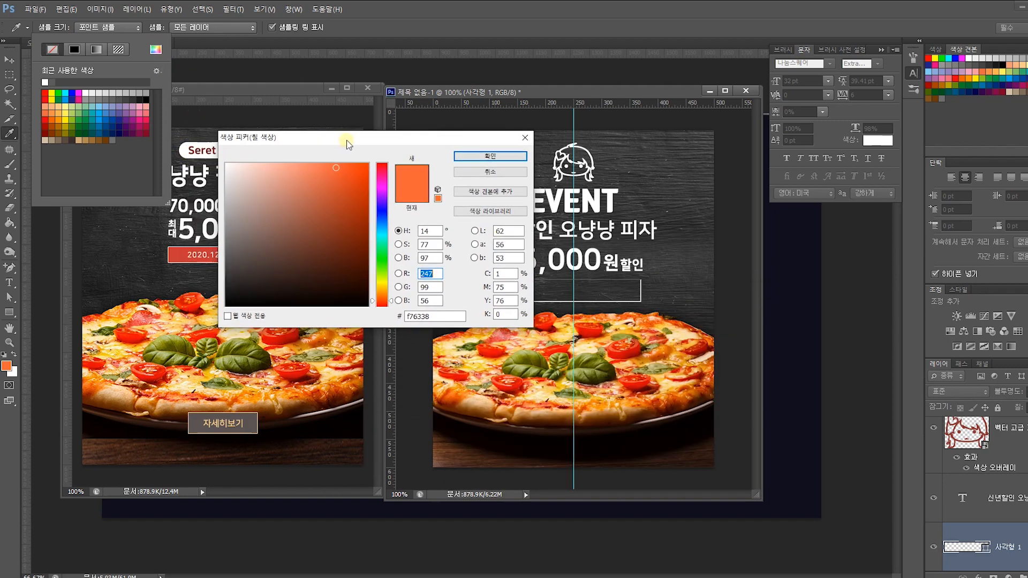
{"action": "left_click", "coordinate": [211, 256]}
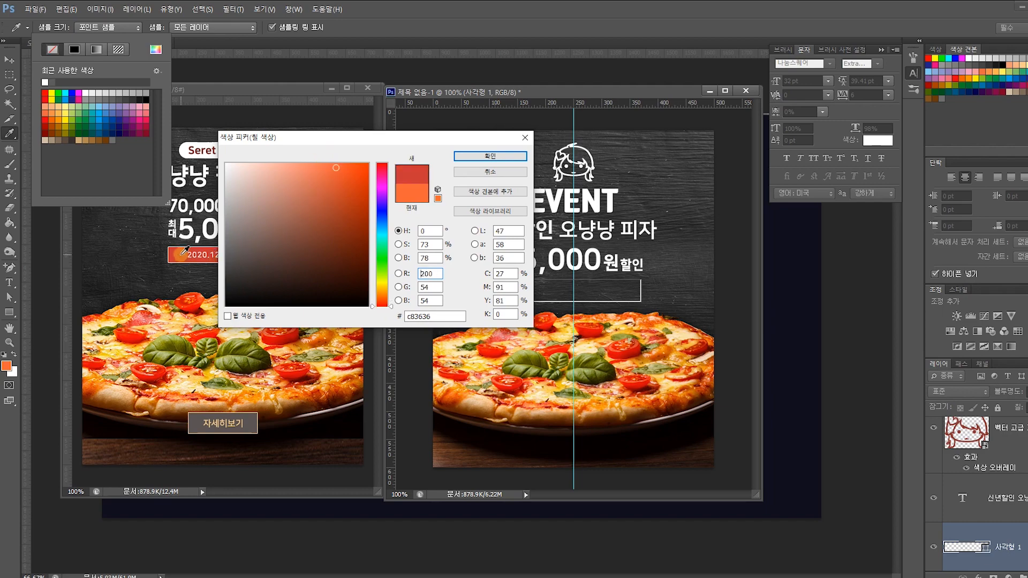
{"action": "left_click", "coordinate": [467, 156]}
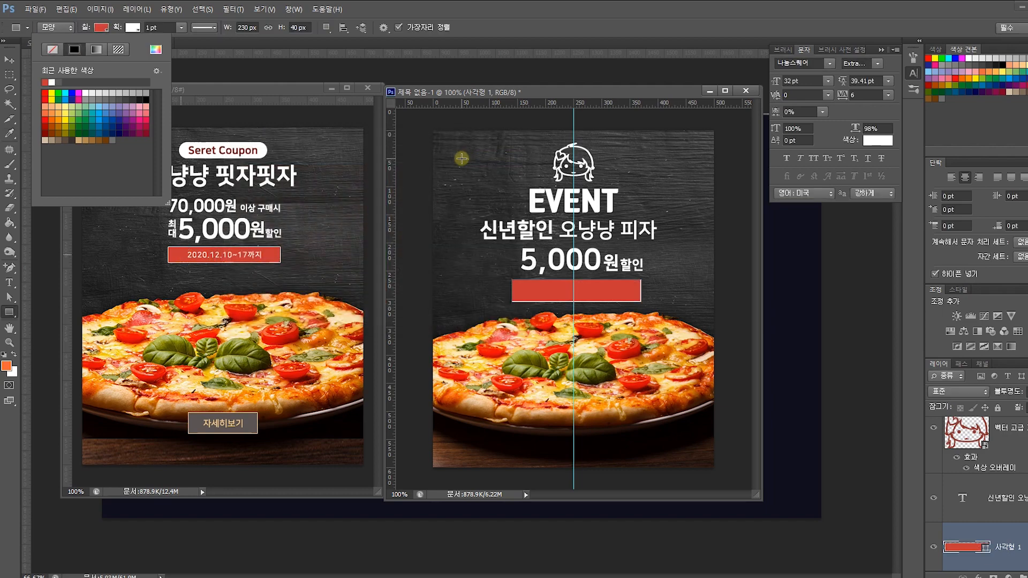
{"action": "left_click", "coordinate": [517, 159]}
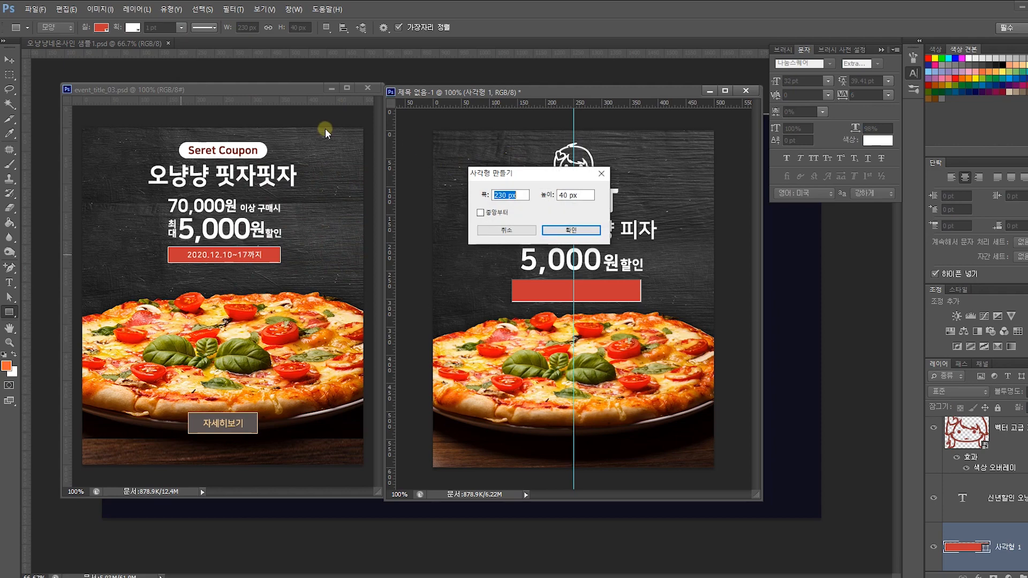
{"action": "left_click", "coordinate": [493, 226]}
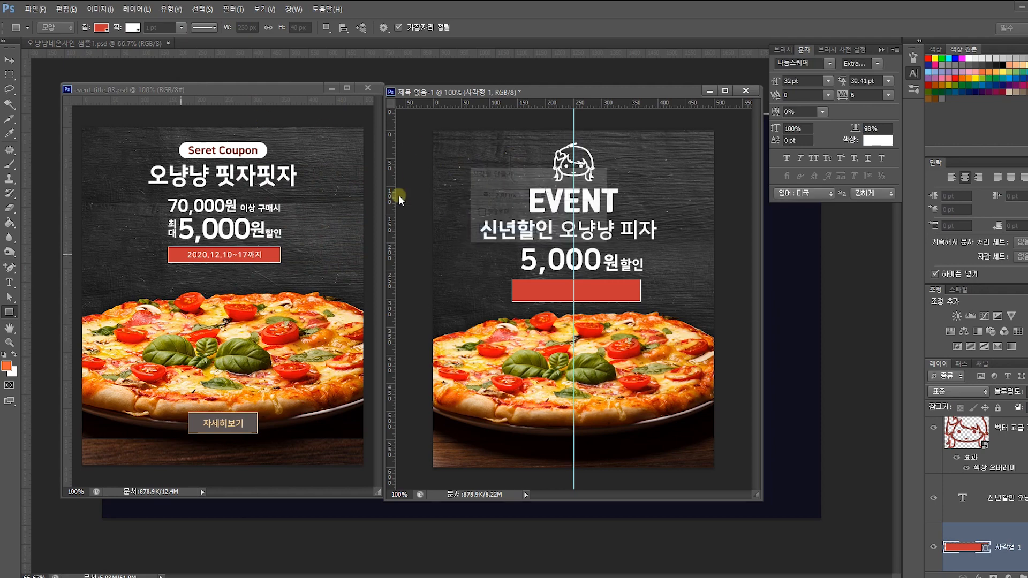
- Duplicate the 5,000 text straight down onto the red rectangle
{"action": "left_click", "coordinate": [11, 60]}
{"action": "left_click", "coordinate": [501, 190]}
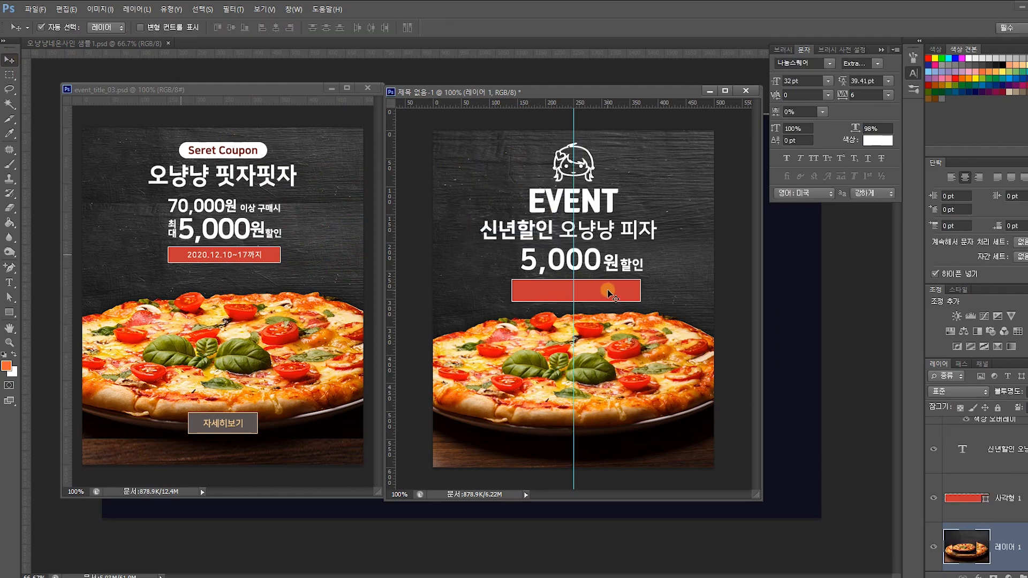
{"action": "left_click_drag", "start_coordinate": [615, 294], "coordinate": [624, 296]}
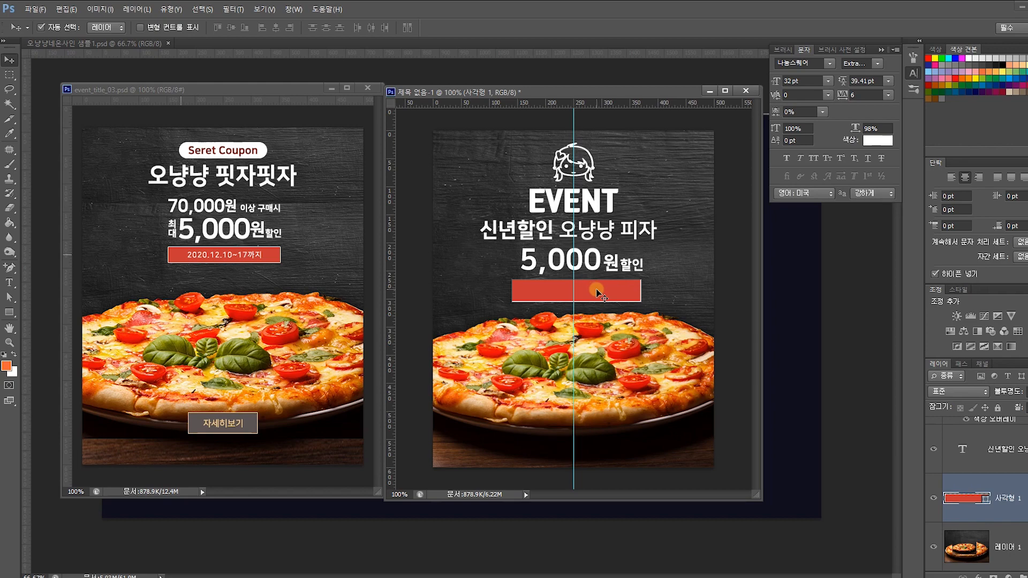
{"action": "left_click", "coordinate": [628, 262]}
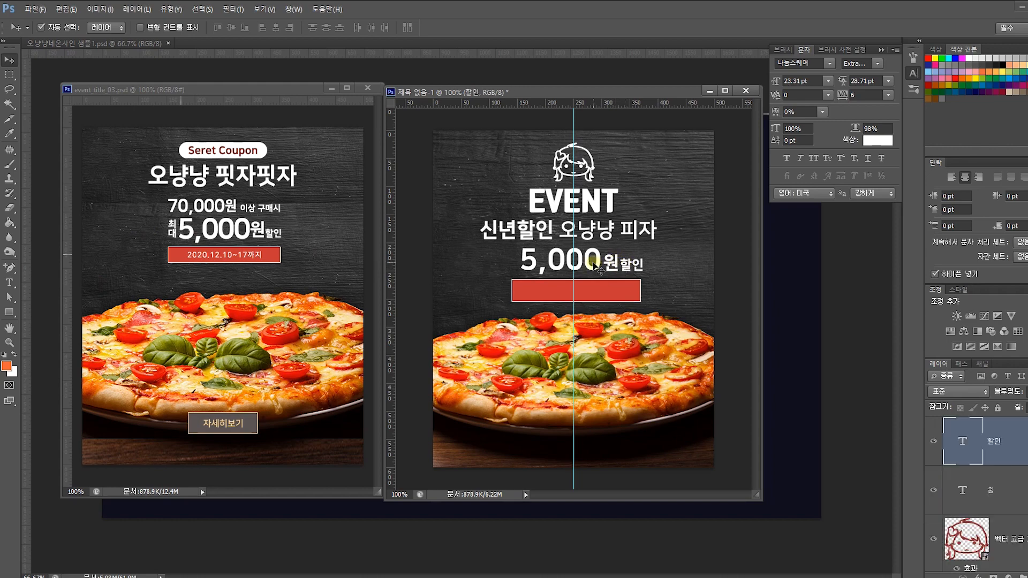
{"action": "left_click_drag", "start_coordinate": [597, 267], "coordinate": [596, 298]}
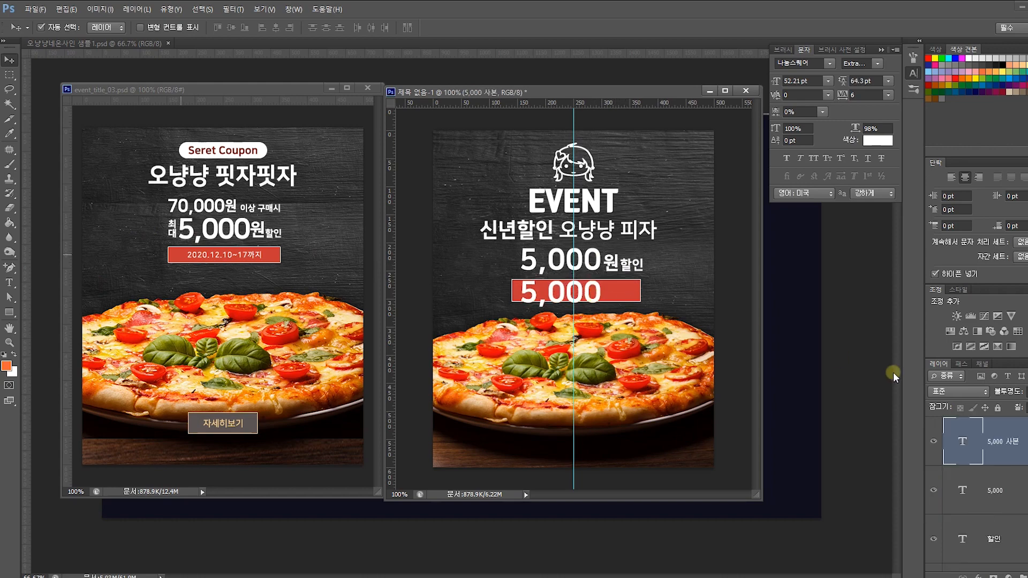
- Replace the duplicated 5,000 text on the red rectangle with 2021.1.15일까지
{"action": "double_click", "coordinate": [967, 444]}
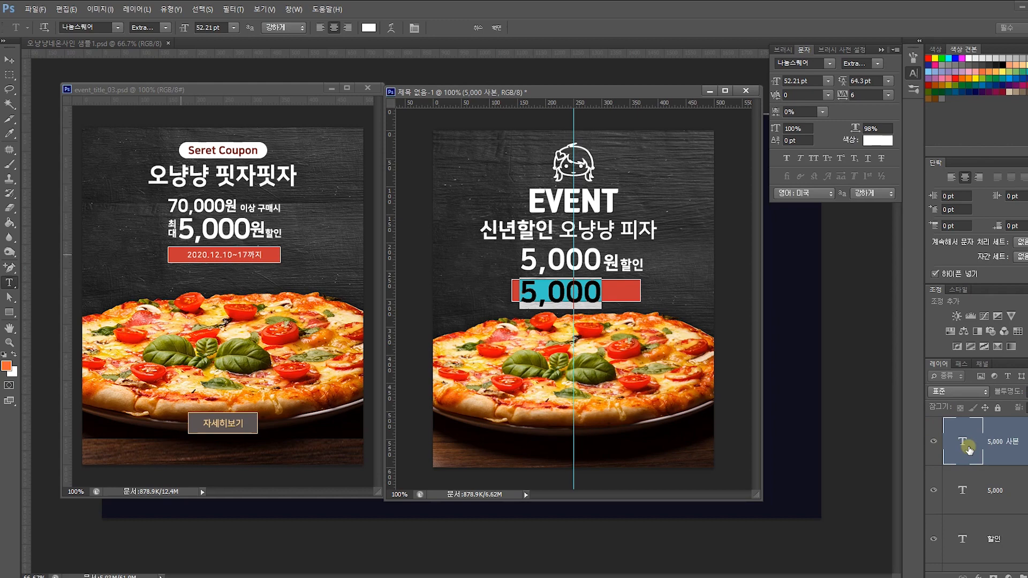
{"action": "type", "text": "2020"}
{"action": "key", "text": "BackSpace"}
{"action": "type", "text": "1."}
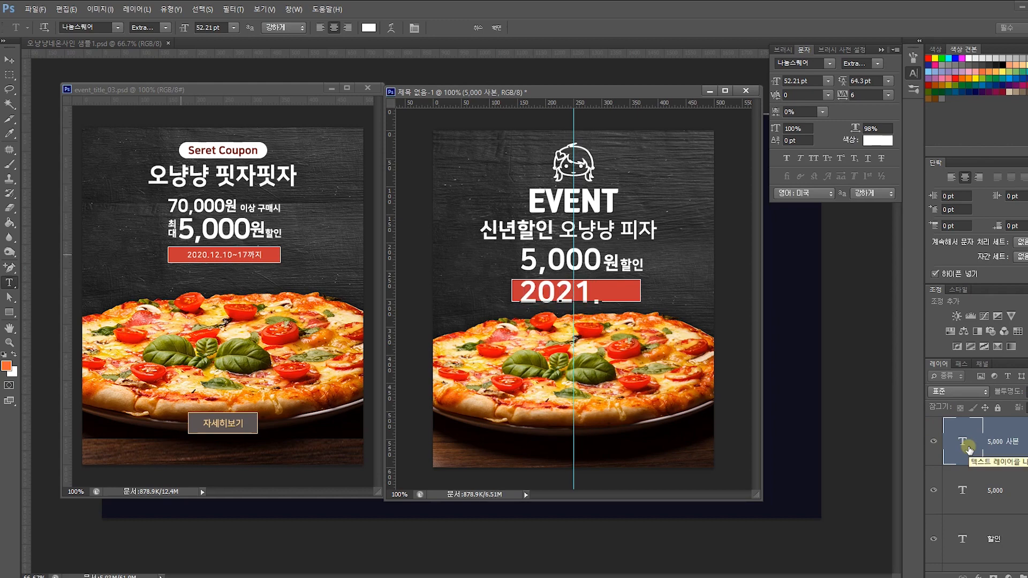
{"action": "type", "text": "01"}
{"action": "key", "text": "BackSpace"}
{"action": "type", "text": "01."}
{"action": "key", "text": "BackSpace"}
{"action": "key", "text": "BackSpace"}
{"action": "key", "text": "BackSpace"}
{"action": "type", "text": "1."}
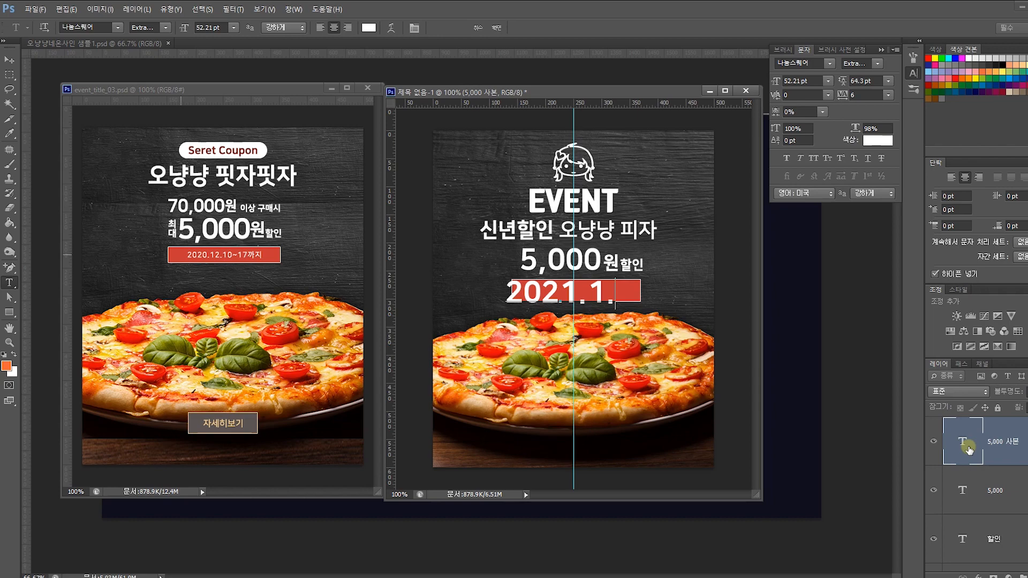
{"action": "type", "text": "15일"}
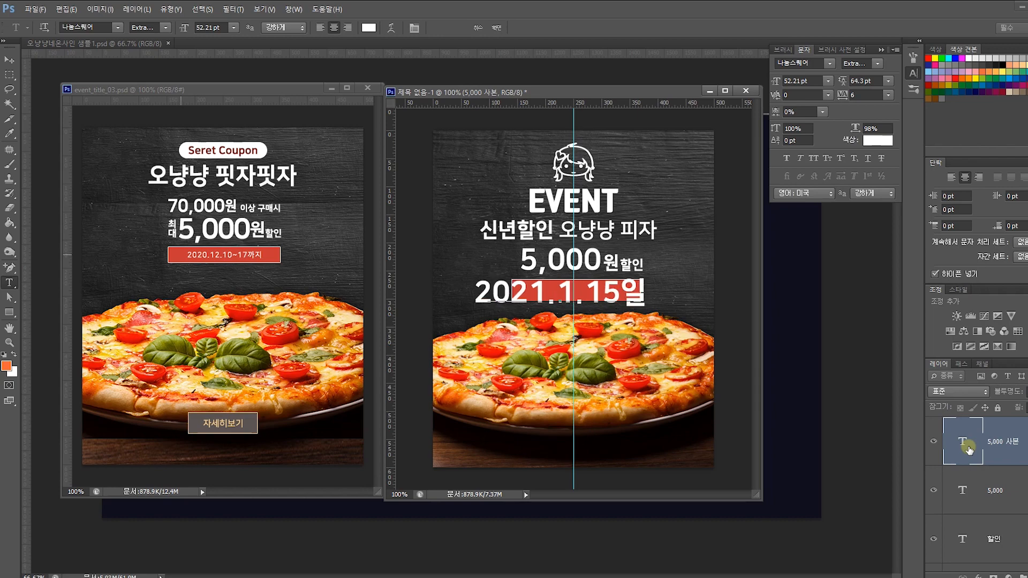
{"action": "type", "text": "까지"}
- Set the date text to Regular weight at 21.21 pt and move it to the middle of the red rectangle
{"action": "double_click", "coordinate": [970, 449]}
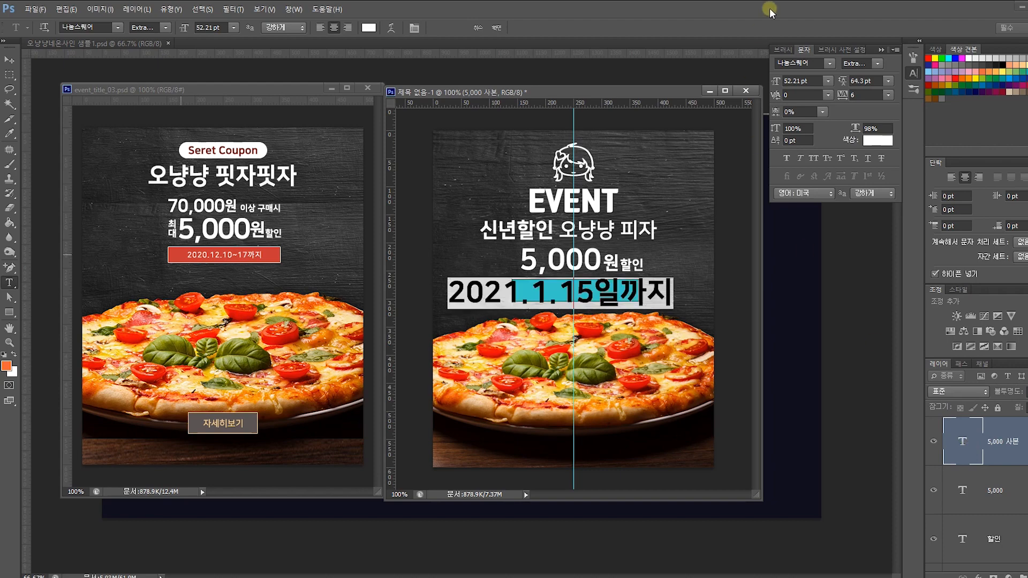
{"action": "left_click", "coordinate": [883, 64]}
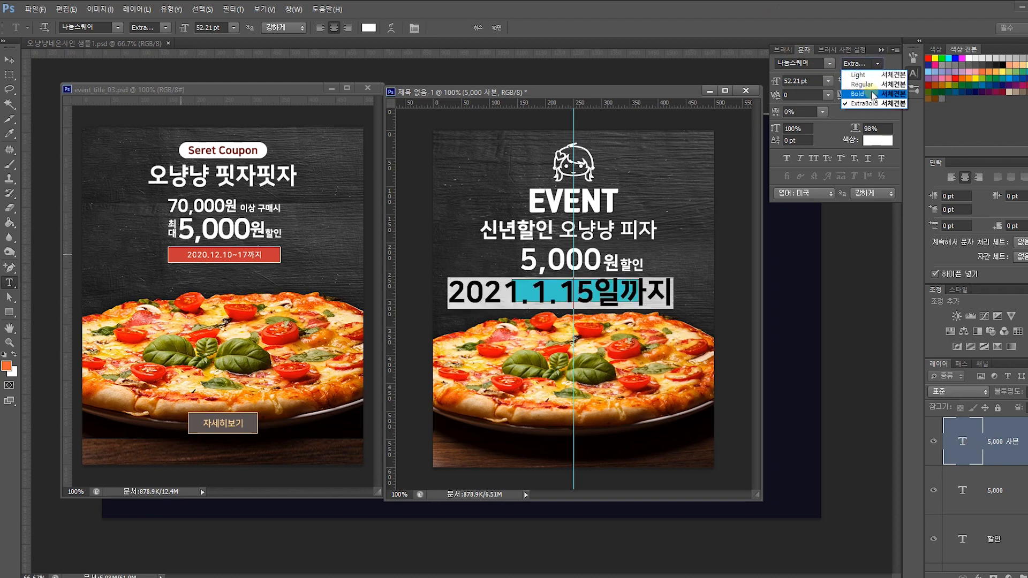
{"action": "left_click", "coordinate": [875, 85]}
{"action": "left_click", "coordinate": [811, 82]}
{"action": "scroll", "coordinate": [812, 82], "scroll_direction": "down", "scroll_amount": 18}
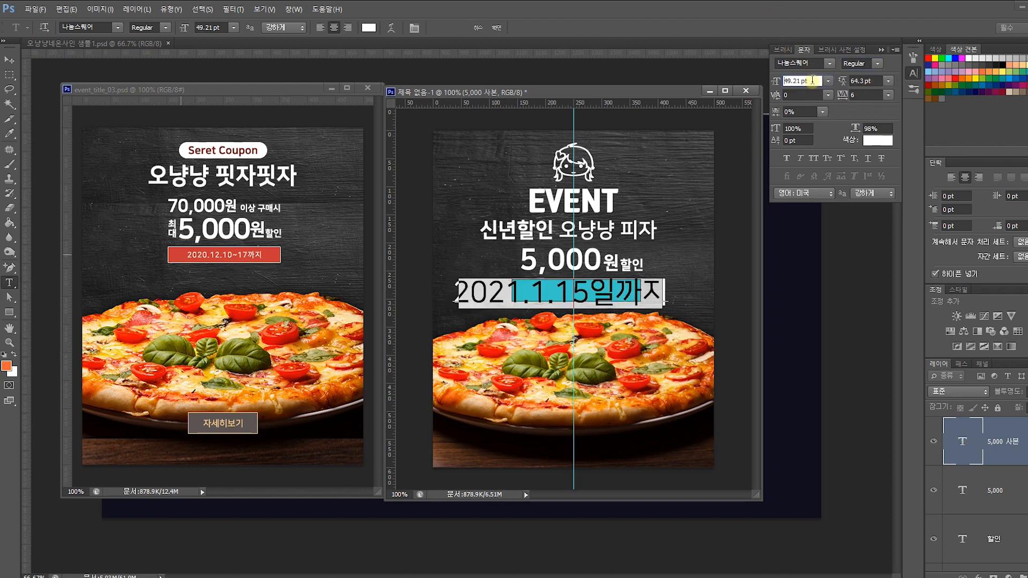
{"action": "scroll", "coordinate": [812, 82], "scroll_direction": "down", "scroll_amount": 13}
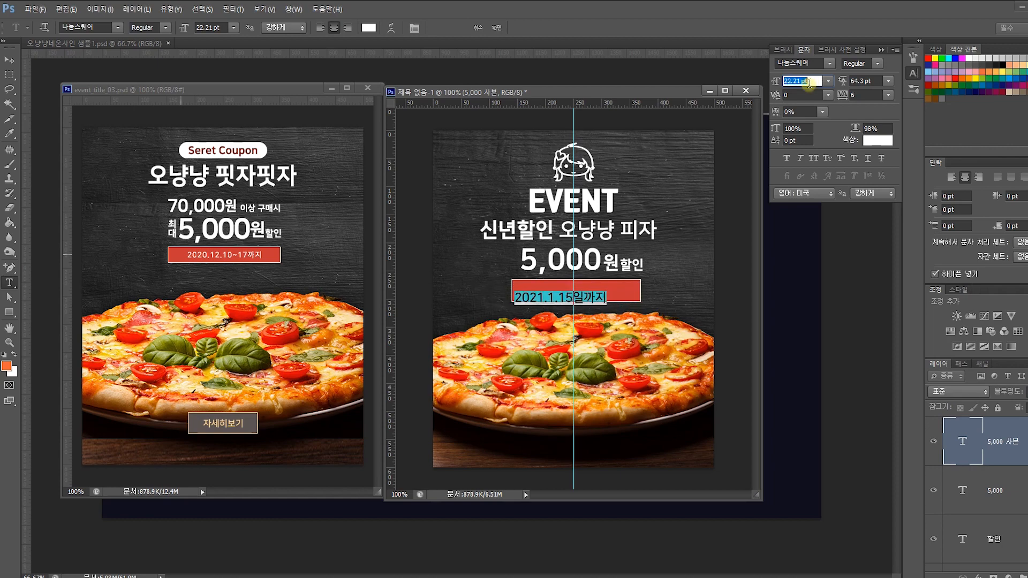
{"action": "left_click", "coordinate": [499, 27]}
{"action": "key", "text": "v"}
{"action": "left_click_drag", "start_coordinate": [591, 301], "coordinate": [604, 291]}
- Set the date text's font size to 15 pt
{"action": "double_click", "coordinate": [957, 439]}
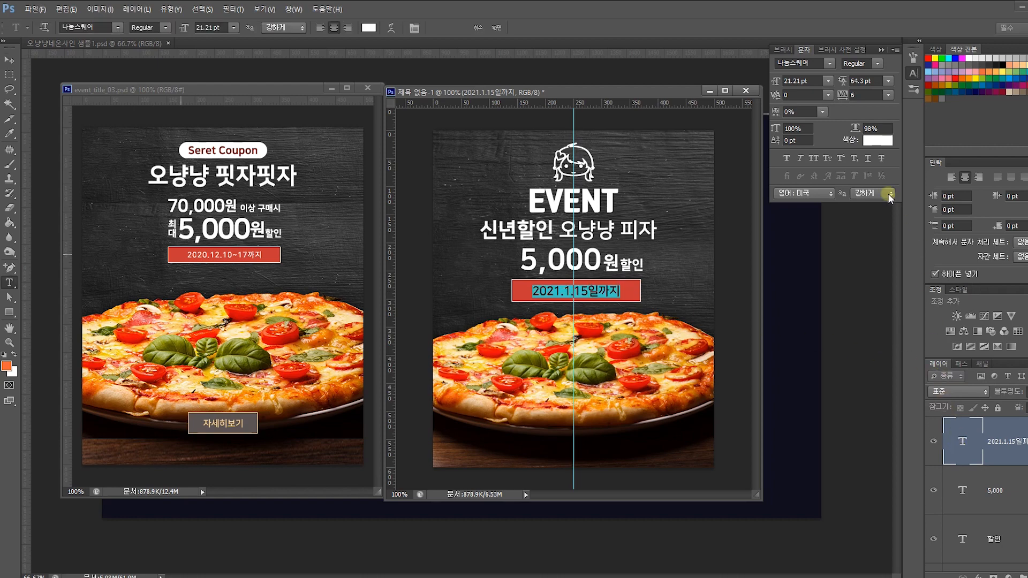
{"action": "left_click", "coordinate": [787, 96]}
{"action": "scroll", "coordinate": [806, 82], "scroll_direction": "down", "scroll_amount": 6}
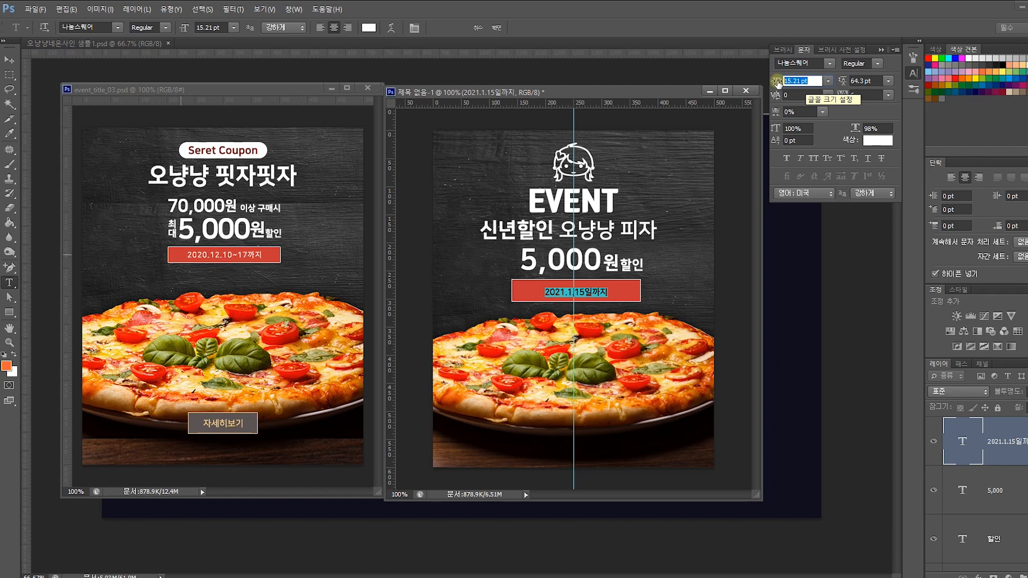
{"action": "type", "text": "15"}
{"action": "key", "text": "Return"}
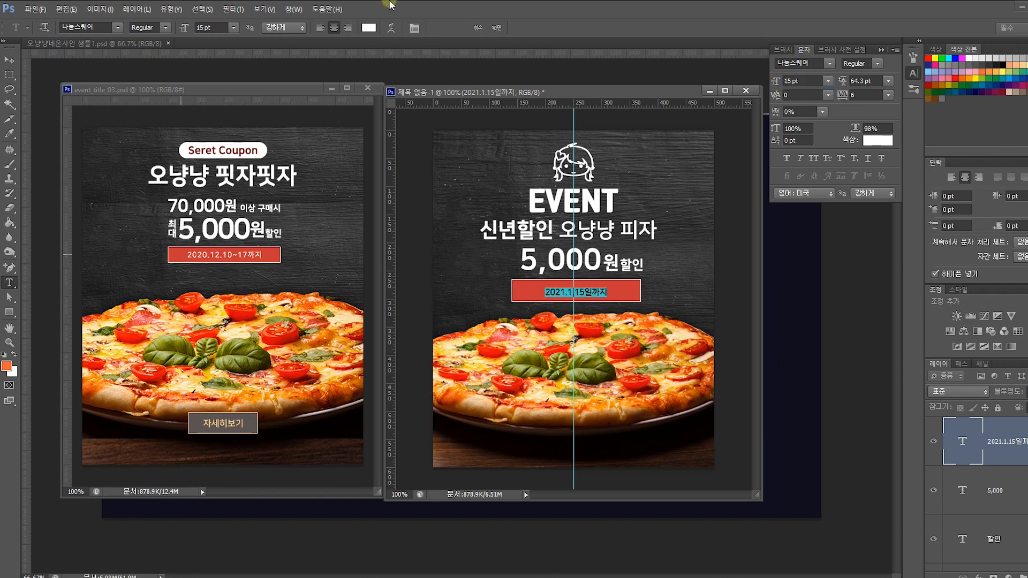
{"action": "left_click", "coordinate": [494, 28]}
{"action": "key", "text": "v"}
{"action": "left_click", "coordinate": [690, 240]}
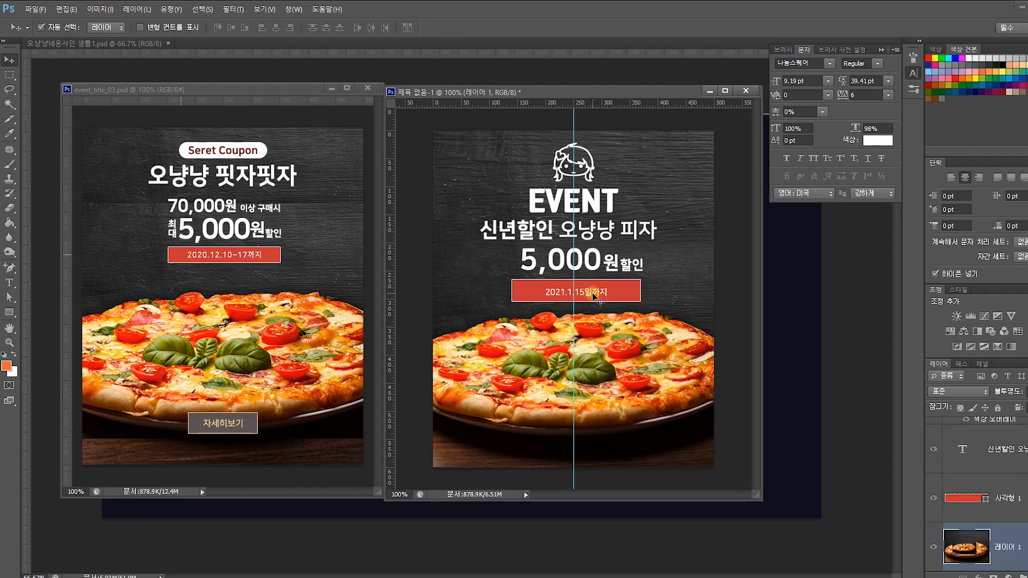
- Nudge the date text slightly up and left so its centre sits at about X 250 px
{"action": "left_click", "coordinate": [595, 296]}
{"action": "key", "text": "ctrl+t"}
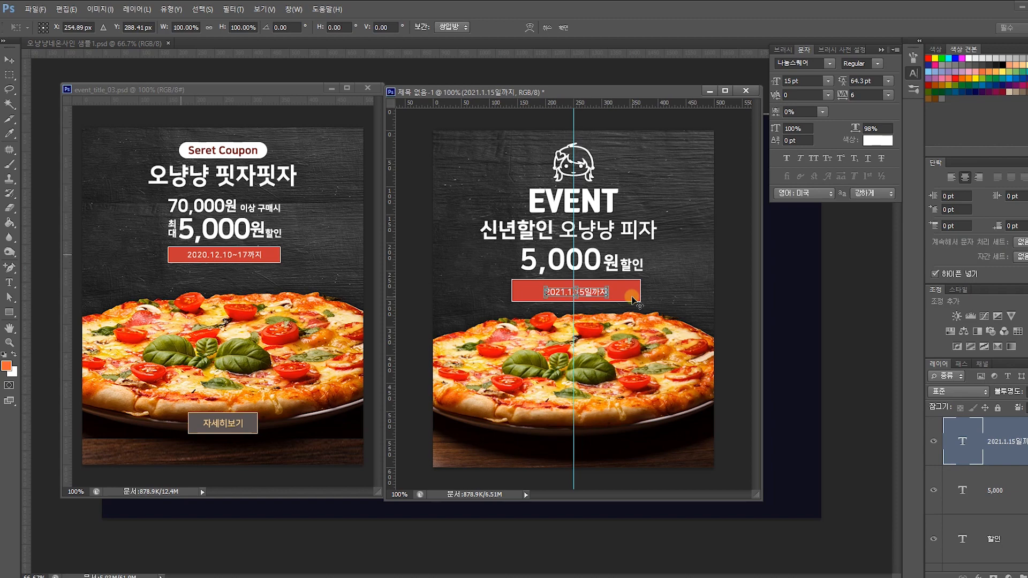
{"action": "key", "text": "Up"}
{"action": "key", "text": "Up"}
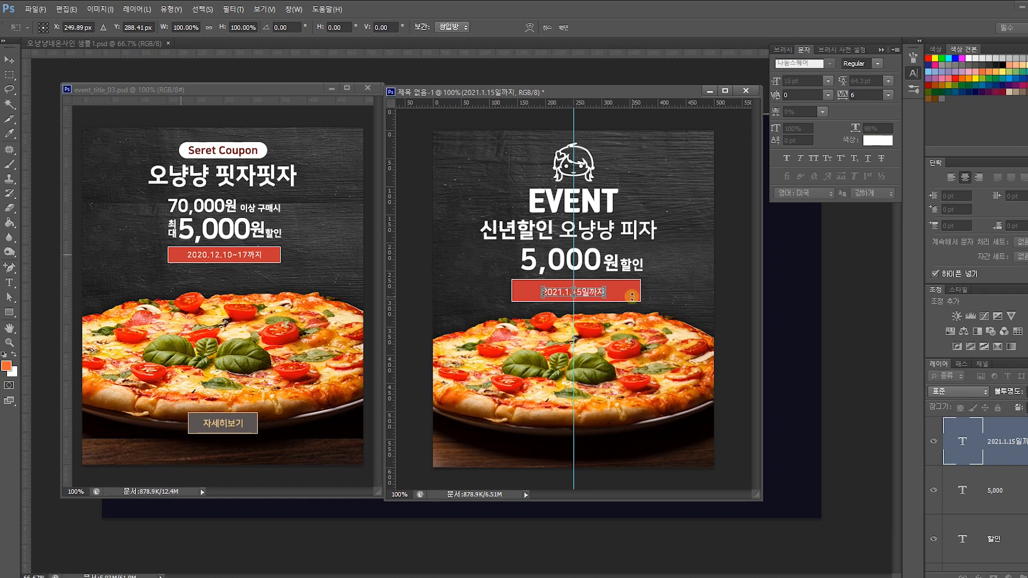
{"action": "key", "text": "Left"}
{"action": "key", "text": "Return"}
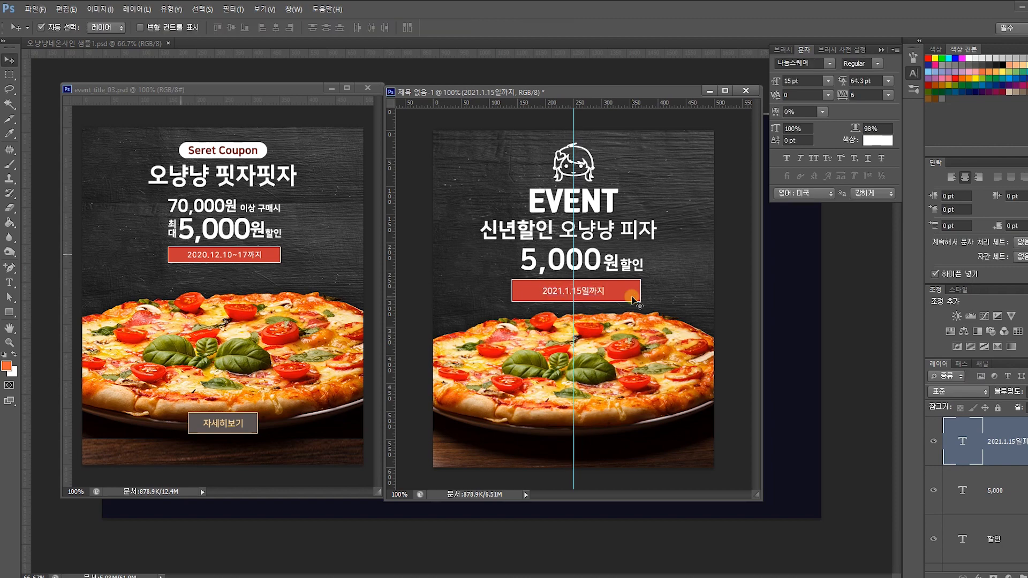
- Centre the red rectangle at X 250 px and shrink it around its centre to about 180 × 30 px
{"action": "left_click", "coordinate": [639, 301]}
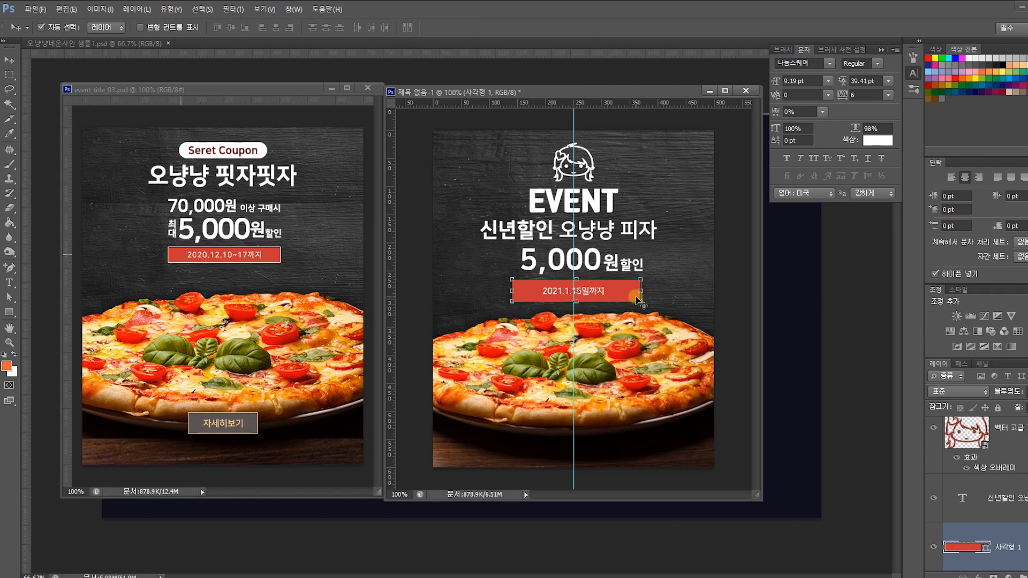
{"action": "key", "text": "ctrl+t"}
{"action": "left_click_drag", "start_coordinate": [630, 291], "coordinate": [627, 291]}
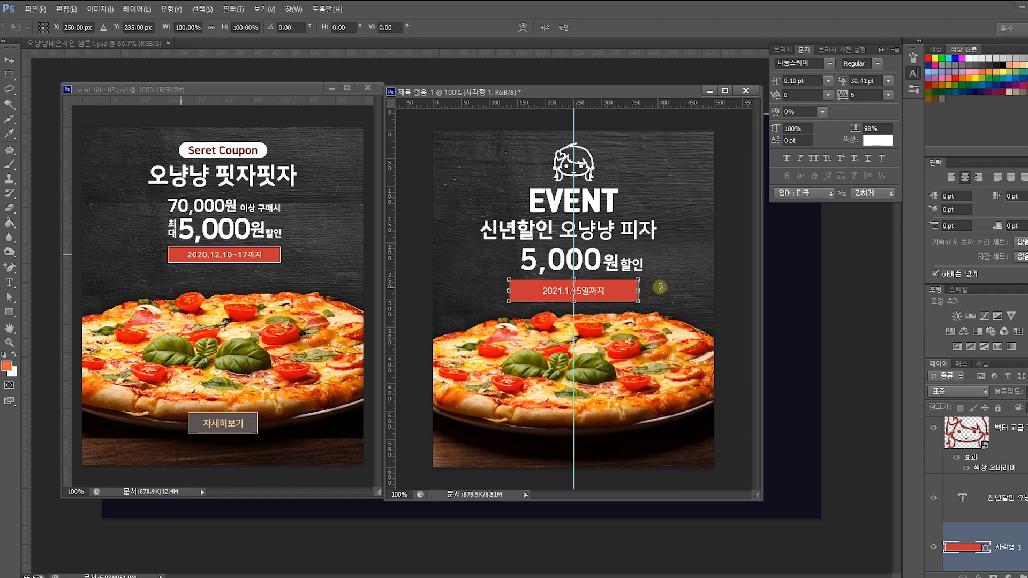
{"action": "left_click_drag", "start_coordinate": [641, 303], "coordinate": [624, 302]}
{"action": "key", "text": "Return"}
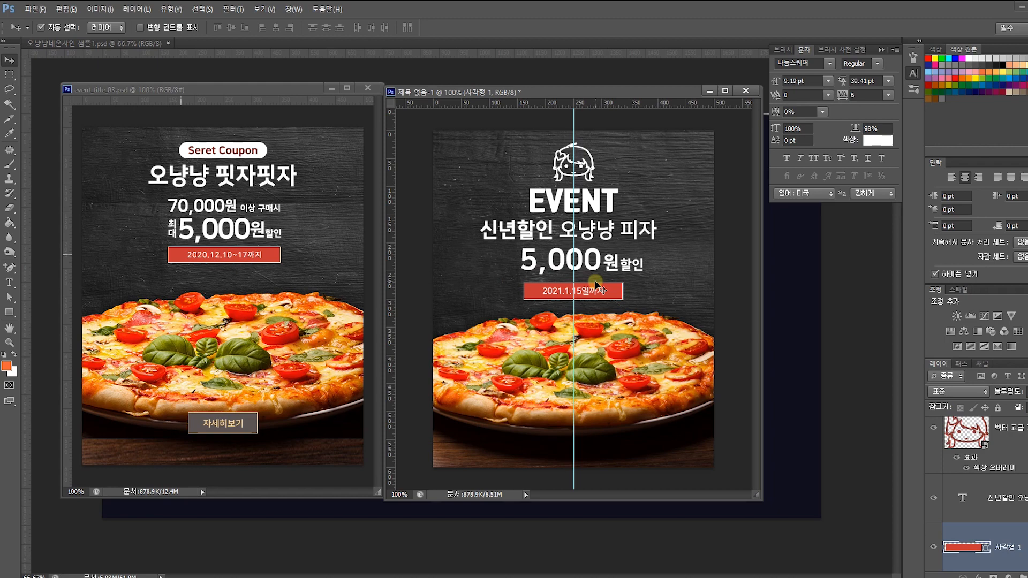
- Reduce the date text on the red bar to 14 pt
{"action": "left_click", "coordinate": [624, 305]}
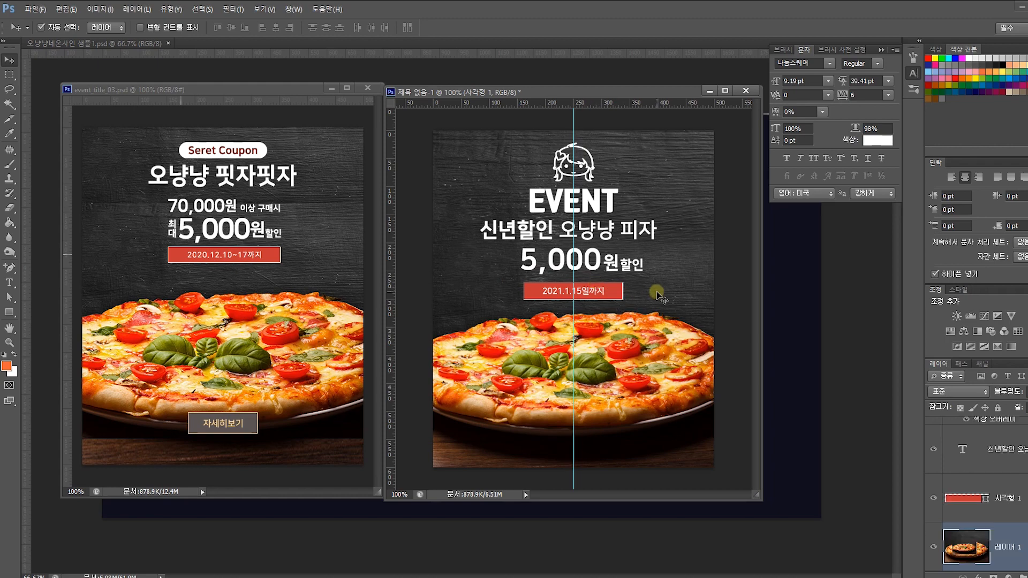
{"action": "left_click", "coordinate": [600, 292]}
{"action": "left_click", "coordinate": [804, 81]}
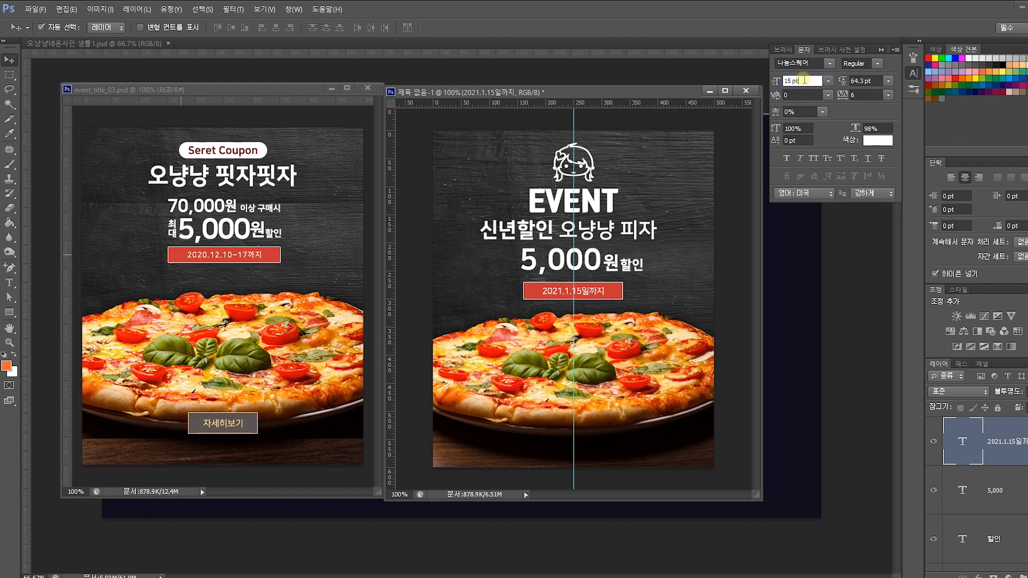
{"action": "key", "text": "Return"}
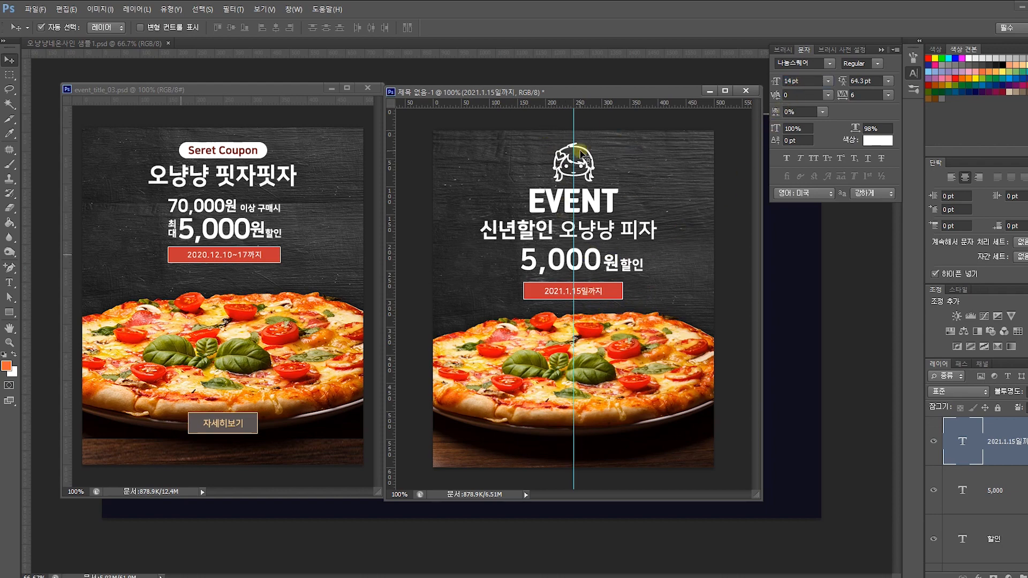
{"action": "left_click", "coordinate": [608, 121]}
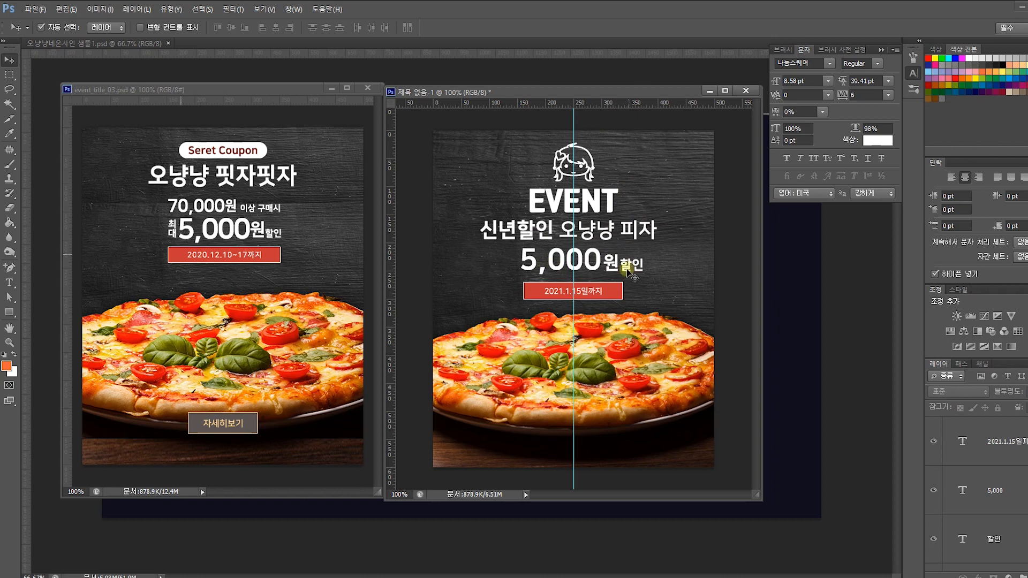
- Move the 5,000, 원 and 할인 texts together so the line is centred at X 250 px on the guide
{"action": "mouse_move", "coordinate": [615, 266]}
{"action": "left_mouse_down"}
{"action": "mouse_move", "coordinate": [614, 277]}
{"action": "mouse_move", "coordinate": [631, 262]}
{"action": "left_mouse_up"}
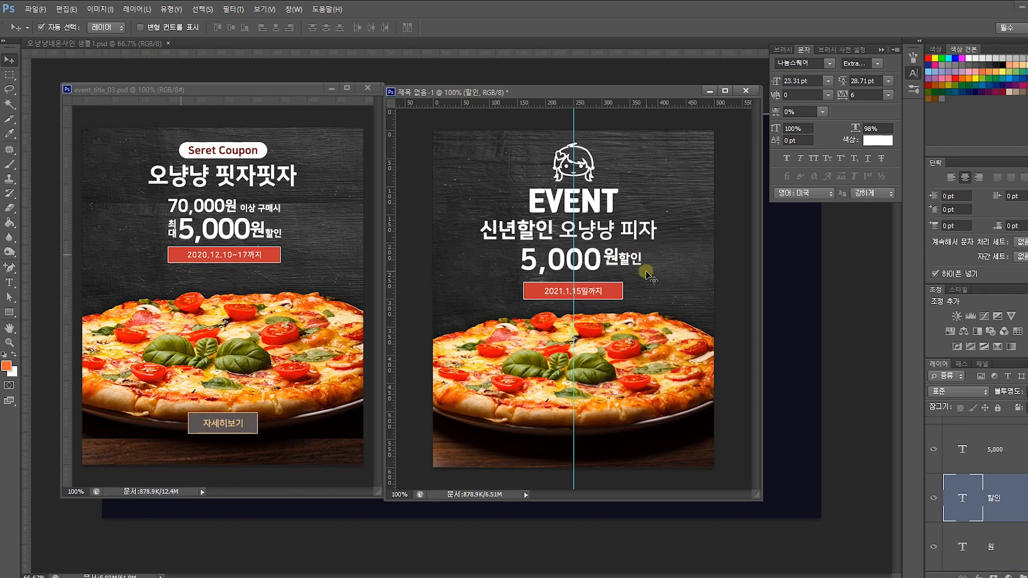
{"action": "left_click", "coordinate": [651, 277]}
{"action": "left_click_drag", "start_coordinate": [718, 266], "coordinate": [557, 270]}
{"action": "left_click_drag", "start_coordinate": [628, 271], "coordinate": [613, 261]}
{"action": "key", "text": "ctrl+t"}
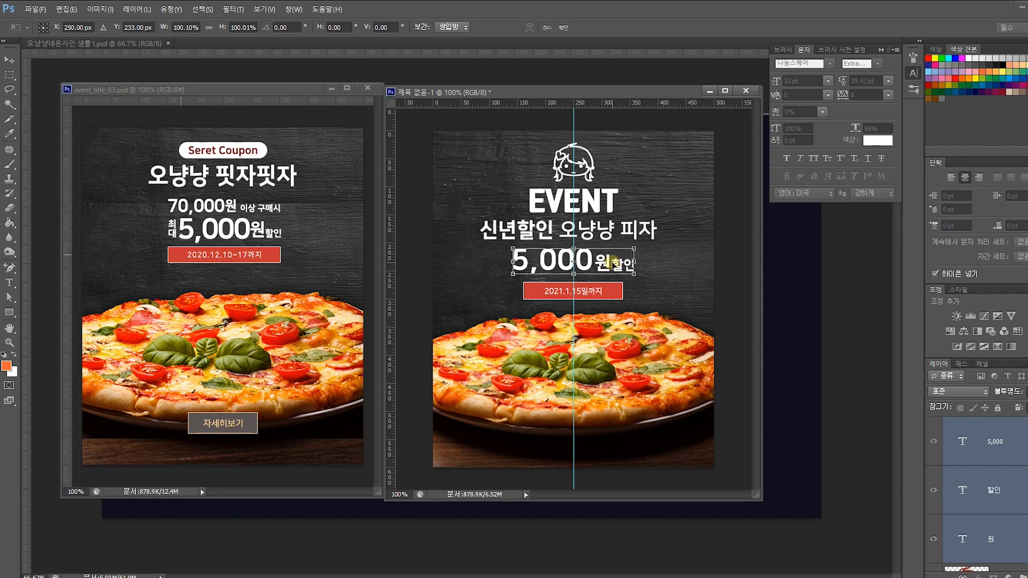
{"action": "key", "text": "Return"}
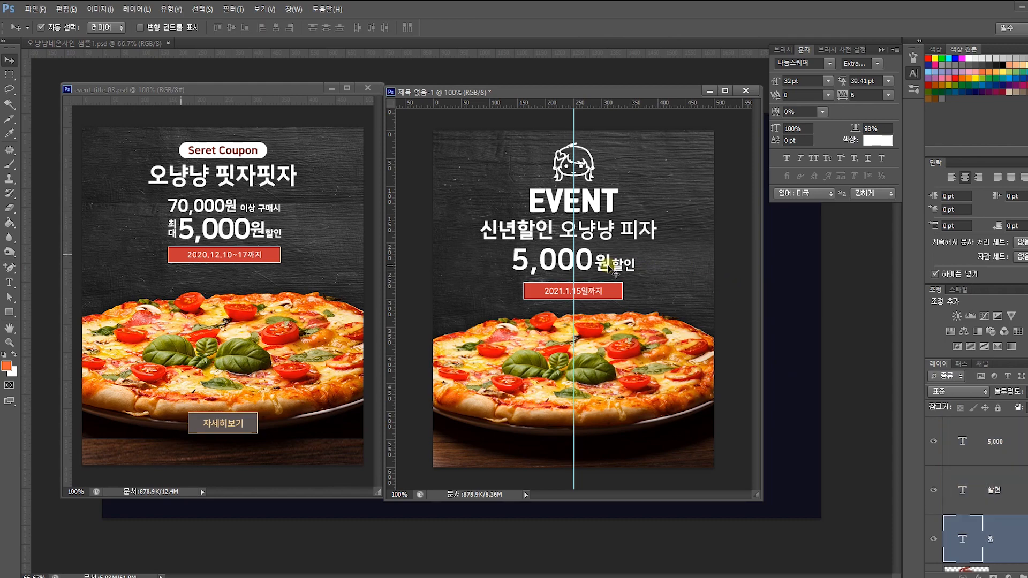
- Change the 할인 text after the price to OFF
{"action": "double_click", "coordinate": [950, 474]}
{"action": "key", "text": "BackSpace"}
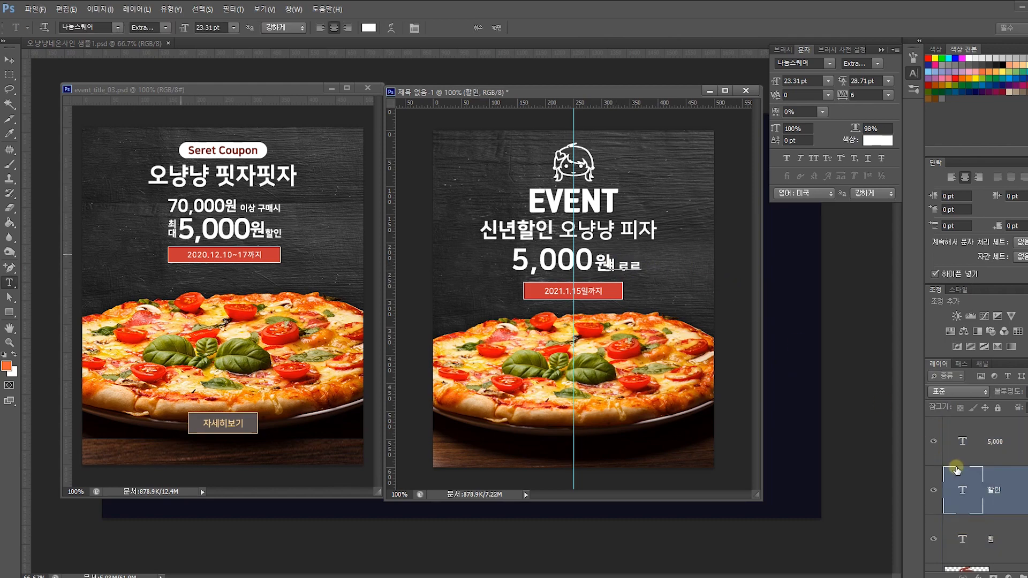
{"action": "type", "text": "ff"}
{"action": "key", "text": "BackSpace"}
{"action": "key", "text": "BackSpace"}
{"action": "type", "text": "FF"}
{"action": "key", "text": "ctrl+Return"}
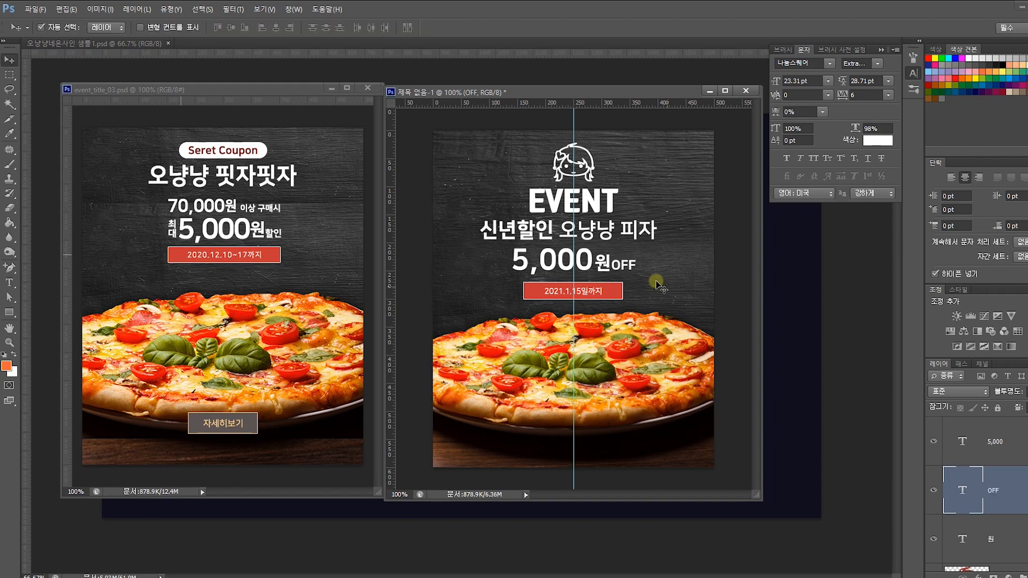
- Place the OFF text directly above 원 and scale it down to 15.85 pt
{"action": "left_click_drag", "start_coordinate": [628, 268], "coordinate": [612, 251]}
{"action": "key", "text": "ctrl+t"}
{"action": "key", "text": "Return"}
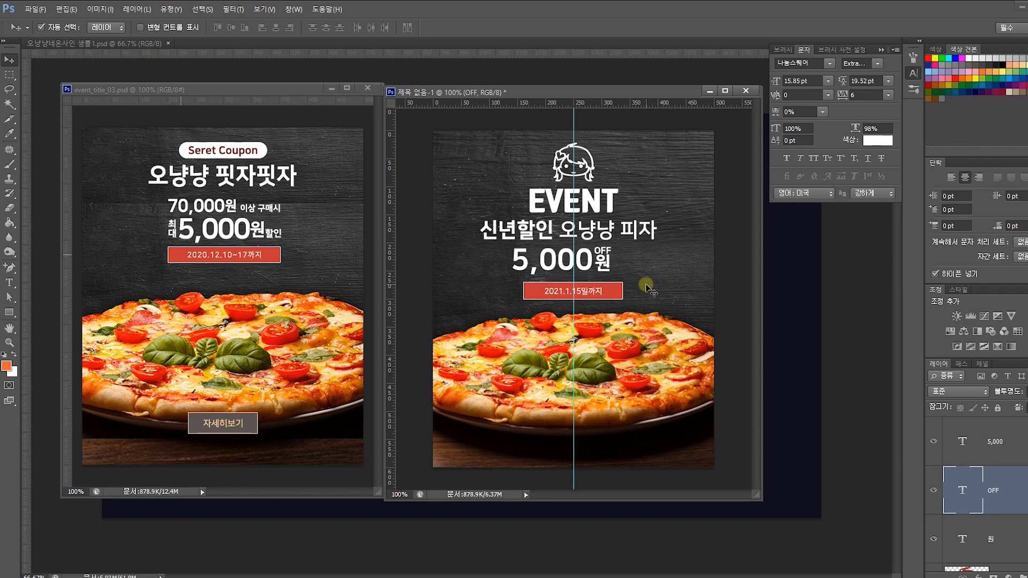
- Scale 원 down to 27.97 pt beneath OFF and shift both texts slightly closer to the 5,000
{"action": "left_click", "coordinate": [602, 262]}
{"action": "key", "text": "ctrl+t"}
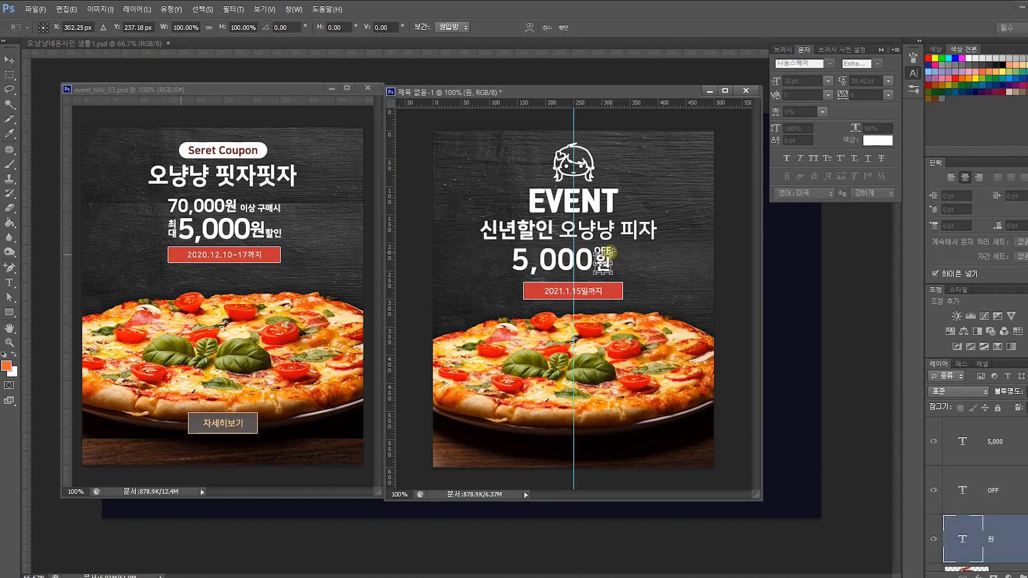
{"action": "left_click_drag", "start_coordinate": [605, 256], "coordinate": [609, 258]}
{"action": "key", "text": "Return"}
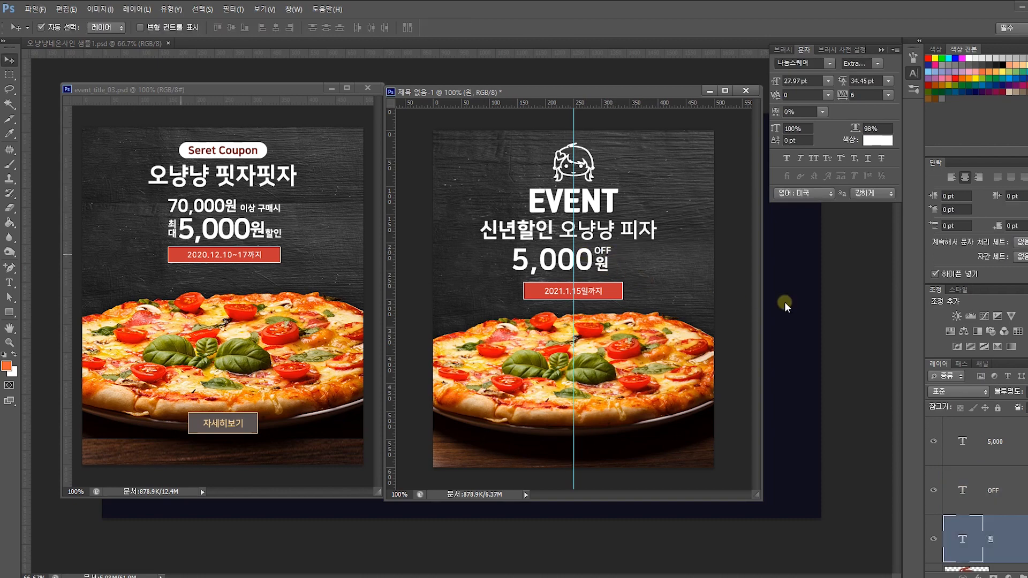
{"action": "left_click", "coordinate": [604, 251]}
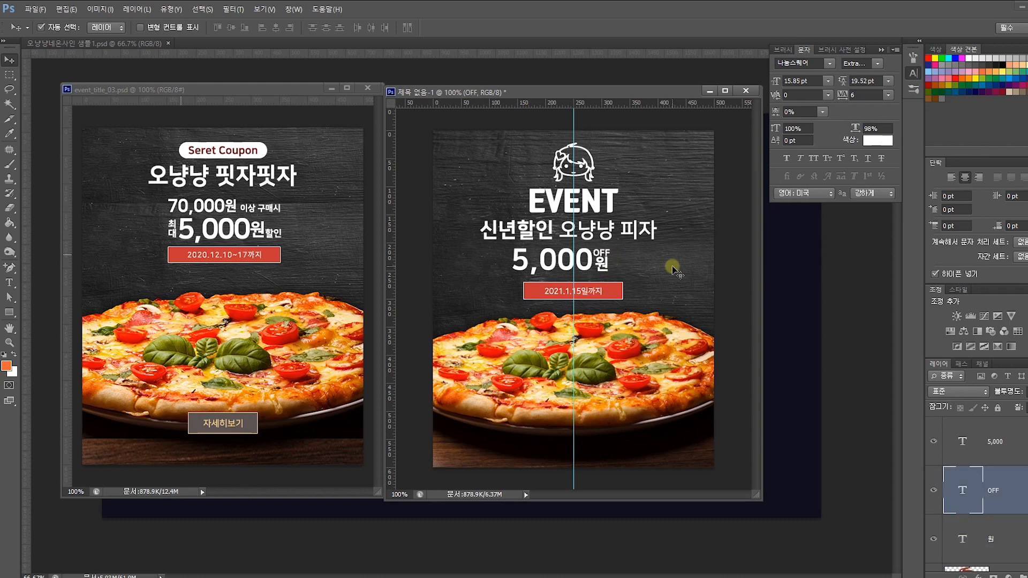
{"action": "left_click", "coordinate": [605, 263]}
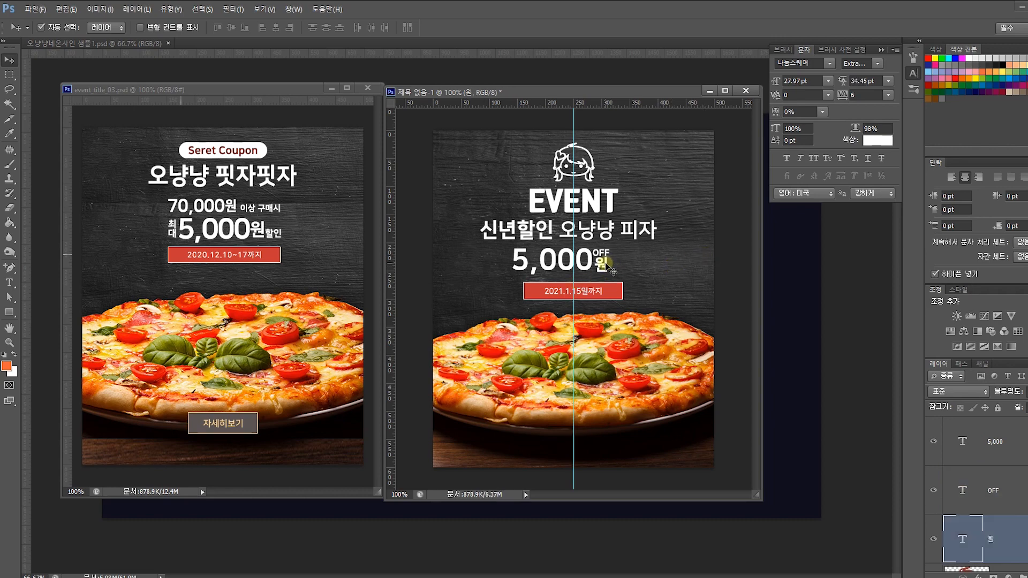
- Move the 5,000, OFF and 원 texts together to the right so the price is centred on the vertical guide
{"action": "left_click_drag", "start_coordinate": [755, 274], "coordinate": [507, 263]}
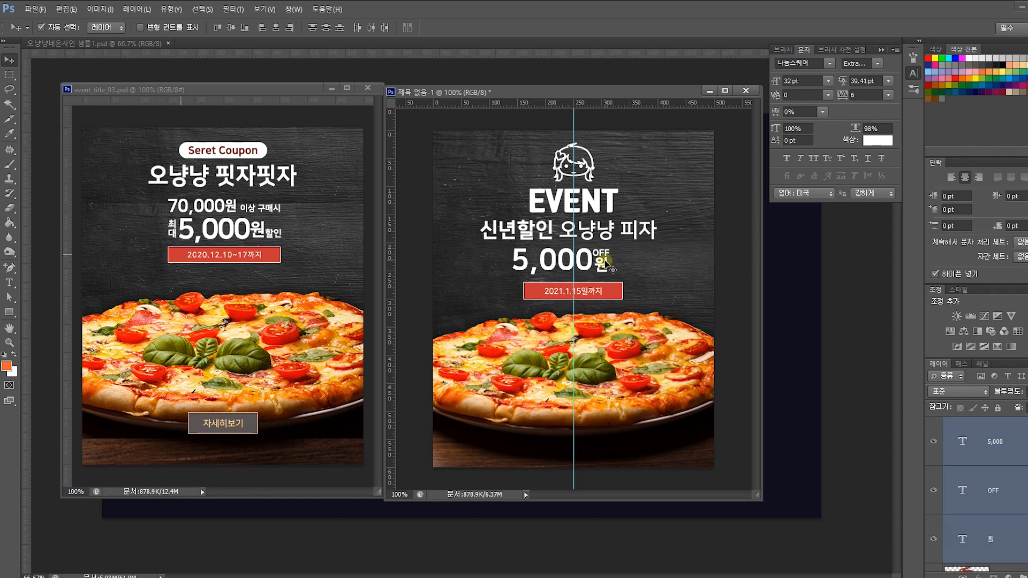
{"action": "key", "text": "ctrl+t"}
{"action": "left_click_drag", "start_coordinate": [603, 261], "coordinate": [615, 262]}
{"action": "key", "text": "Return"}
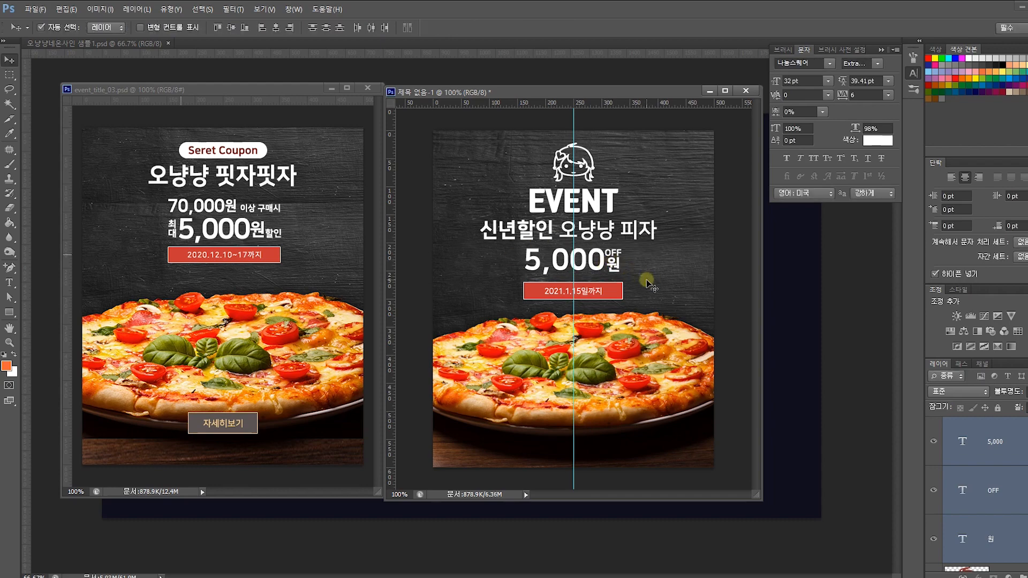
{"action": "left_click_drag", "start_coordinate": [630, 229], "coordinate": [629, 231]}
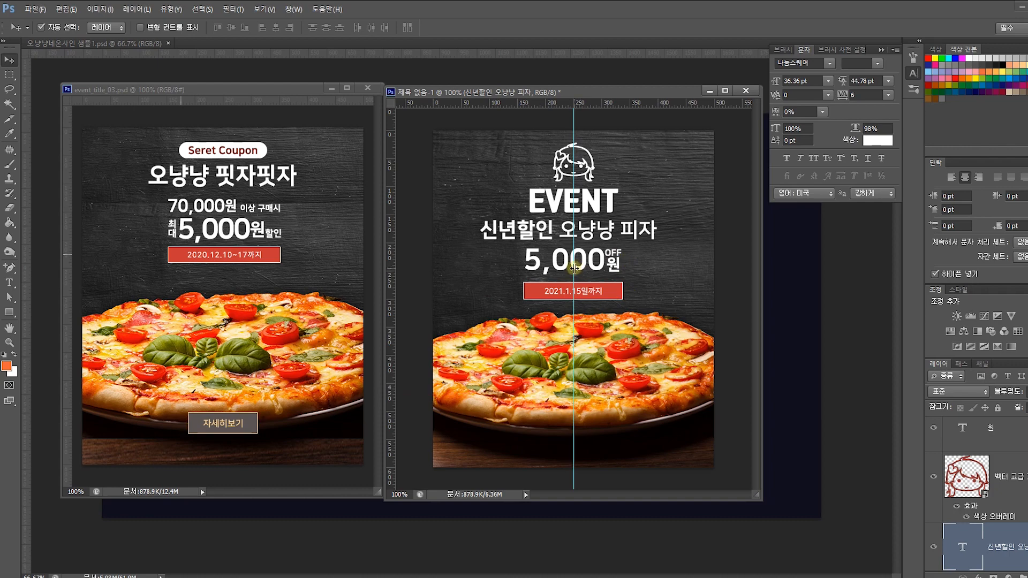
- Draw an unfilled rectangle about 148 × 43 px over the front edge of the pizza for the button
{"action": "left_click", "coordinate": [508, 304]}
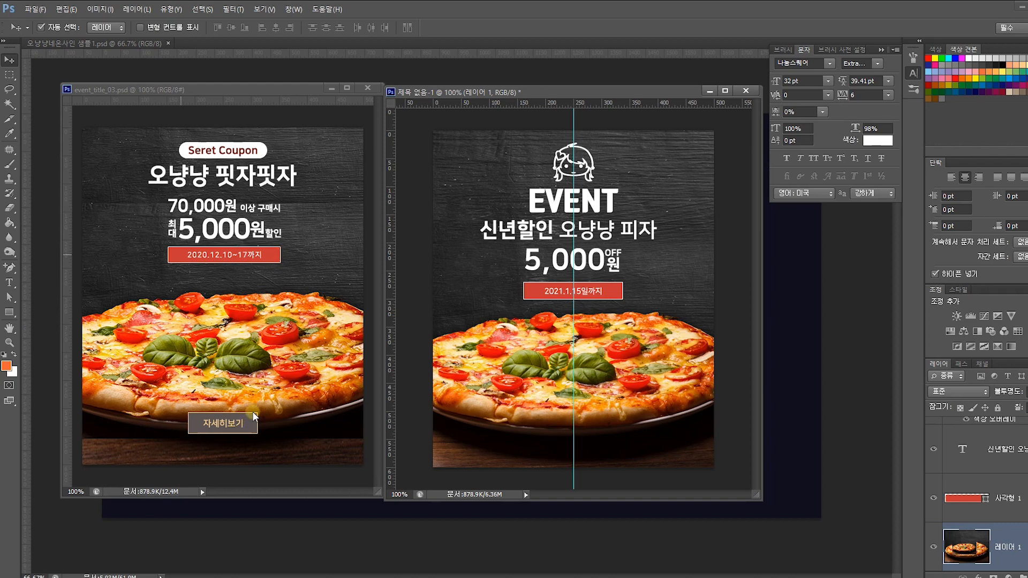
{"action": "left_click", "coordinate": [9, 312]}
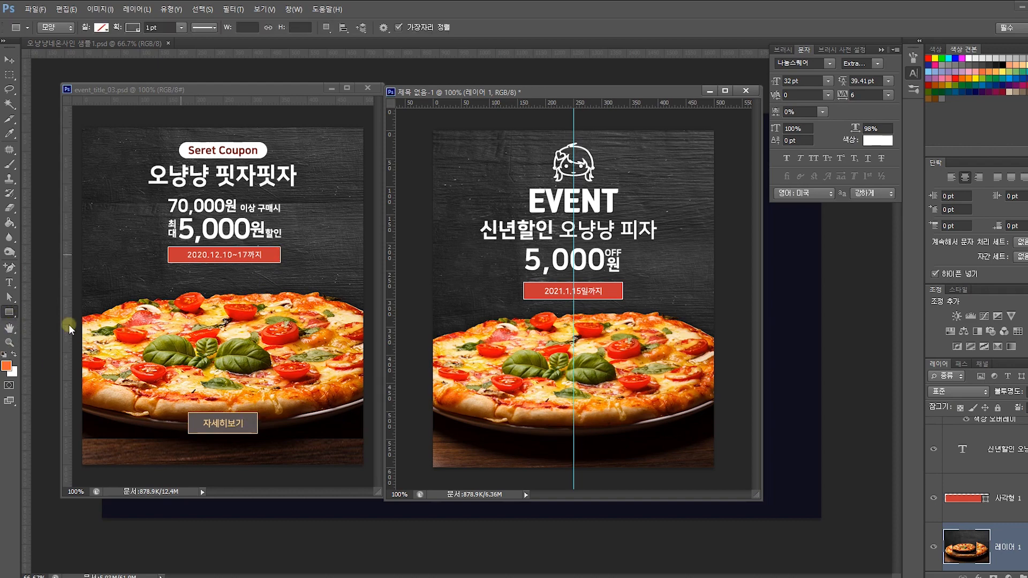
{"action": "left_click_drag", "start_coordinate": [532, 410], "coordinate": [618, 439]}
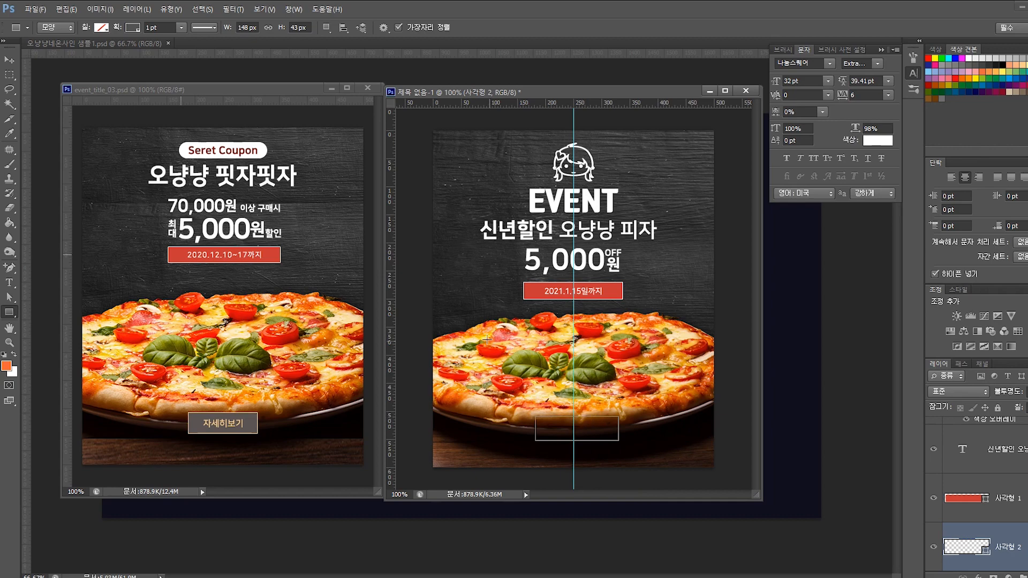
- Set the button rectangle's stroke to a custom muted gold colour
{"action": "left_click", "coordinate": [131, 29]}
{"action": "left_click", "coordinate": [187, 49]}
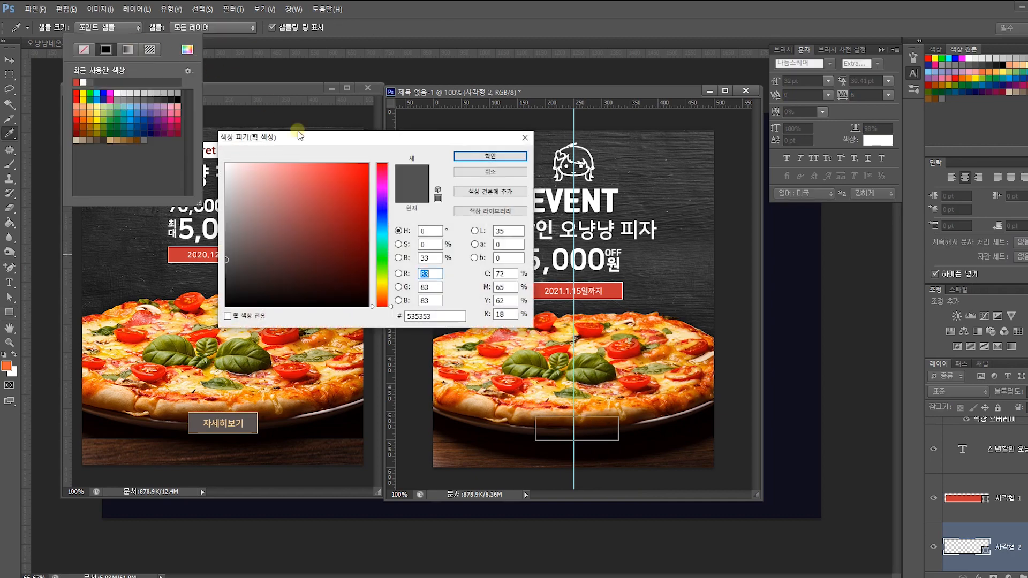
{"action": "left_click", "coordinate": [382, 282]}
{"action": "mouse_move", "coordinate": [333, 217]}
{"action": "left_mouse_down"}
{"action": "mouse_move", "coordinate": [299, 206]}
{"action": "mouse_move", "coordinate": [286, 180]}
{"action": "left_mouse_up"}
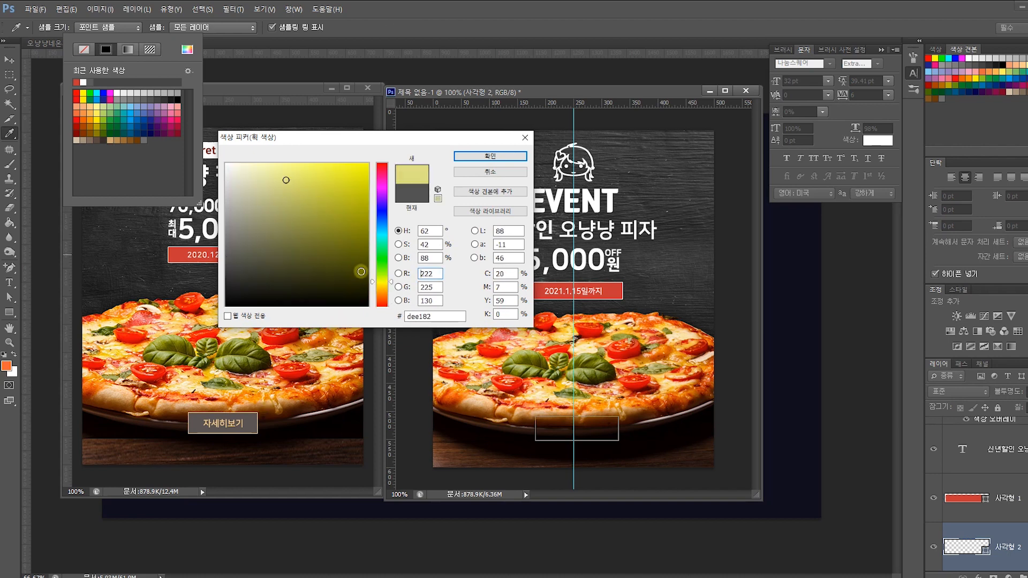
{"action": "left_click", "coordinate": [382, 289]}
{"action": "left_click", "coordinate": [296, 184]}
{"action": "left_click", "coordinate": [485, 157]}
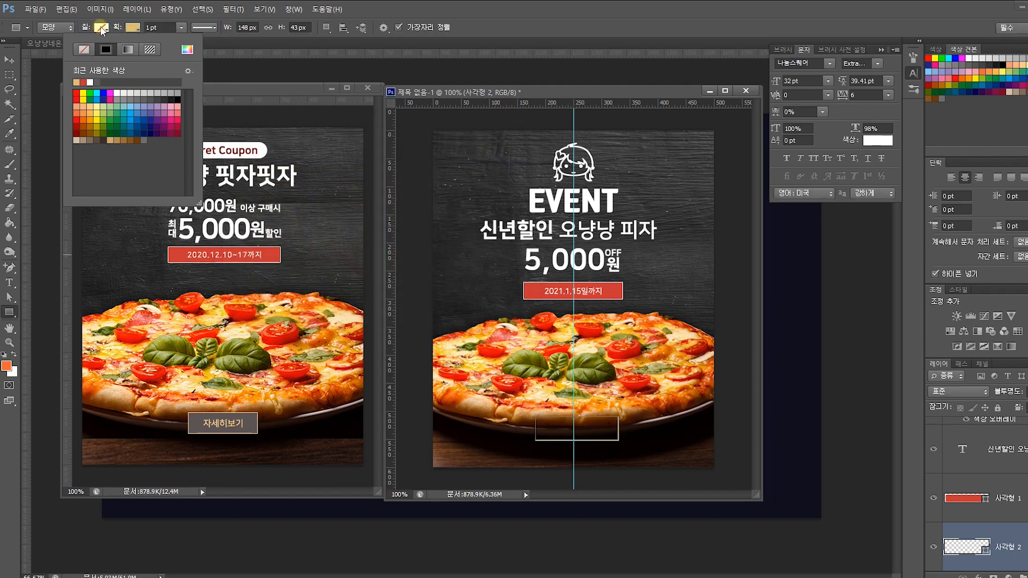
- Fill the button rectangle with grey 606060 and compare it with the button in the reference banner
{"action": "left_click", "coordinate": [156, 49]}
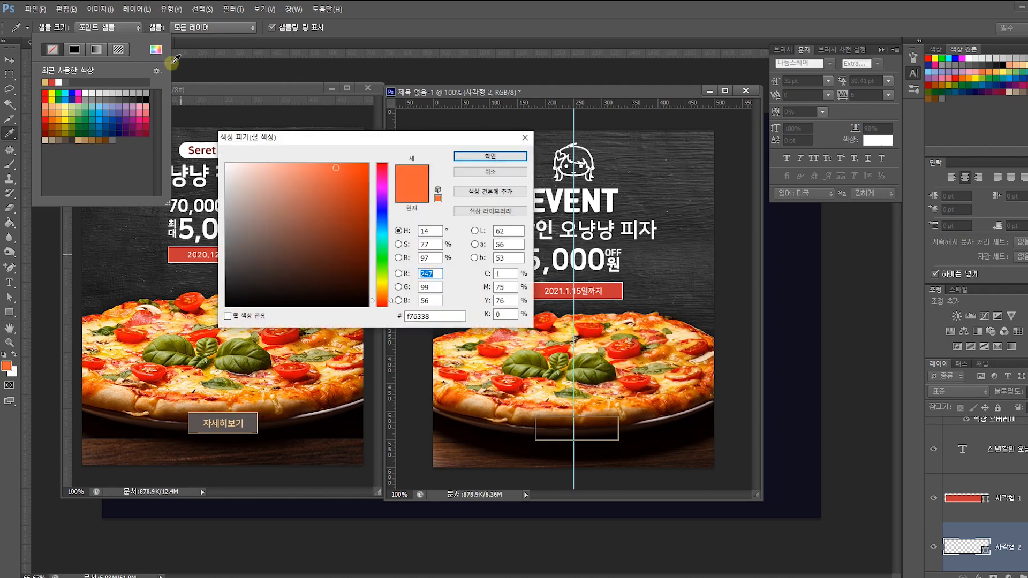
{"action": "left_click", "coordinate": [205, 260]}
{"action": "left_click", "coordinate": [205, 259]}
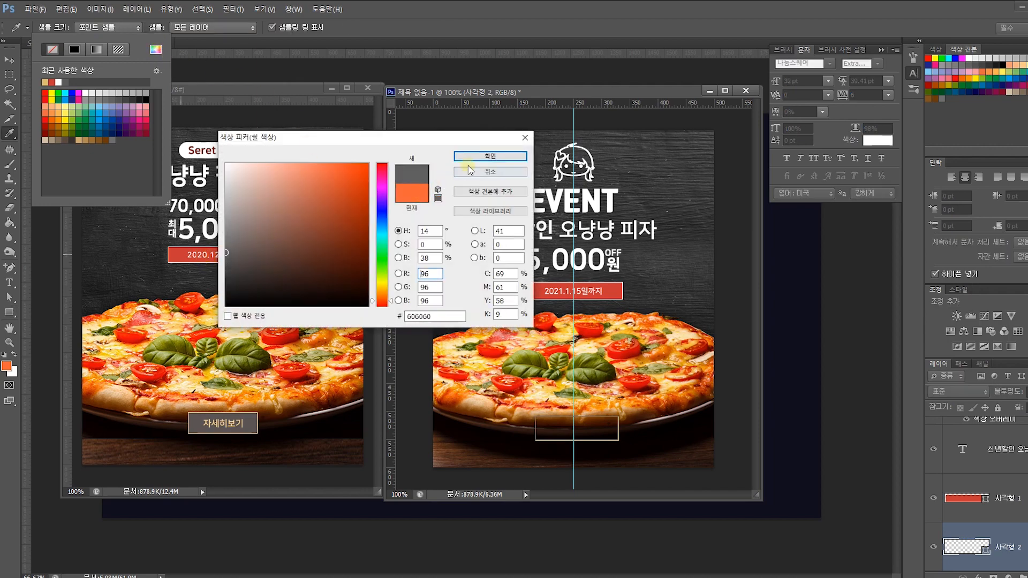
{"action": "left_click", "coordinate": [484, 156]}
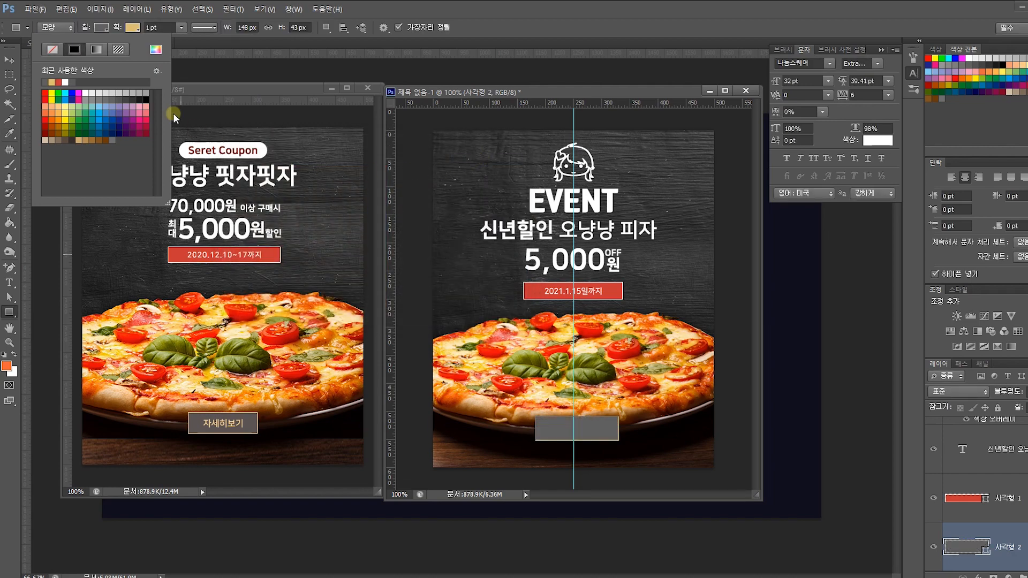
{"action": "left_click", "coordinate": [10, 62]}
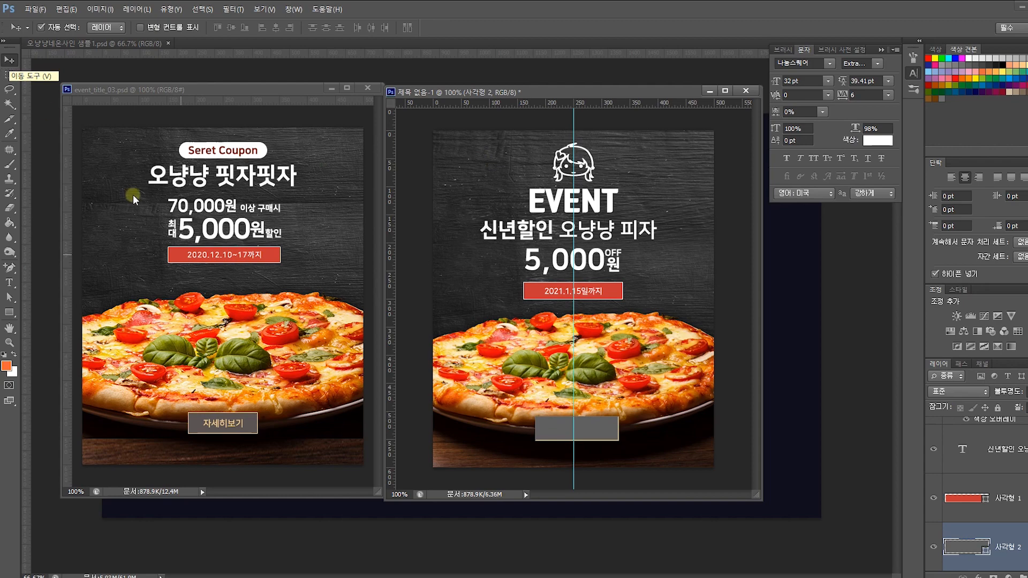
{"action": "left_click_drag", "start_coordinate": [253, 415], "coordinate": [598, 429]}
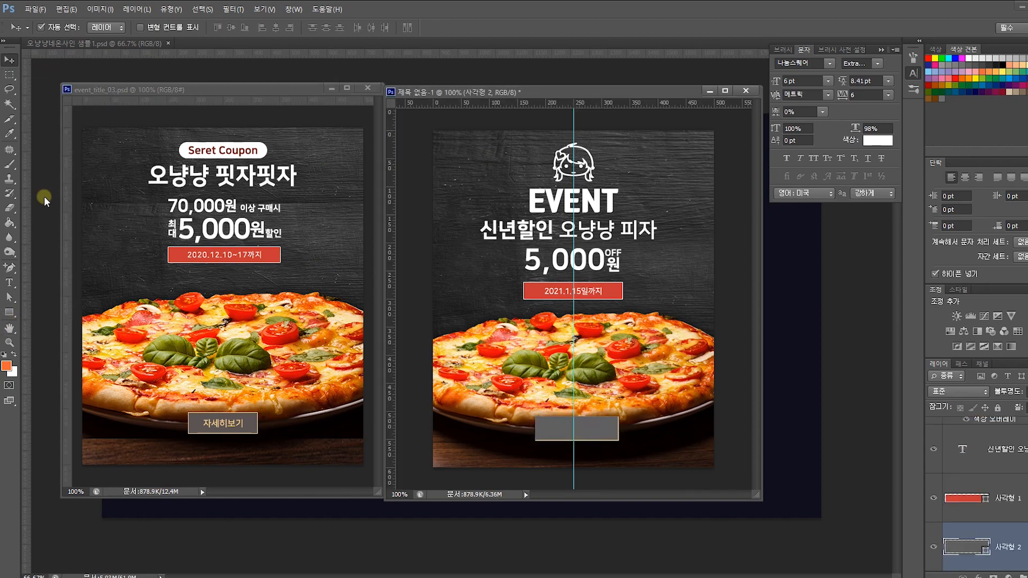
- Set the button rectangle's fill to the dark grey 404040
{"action": "left_click", "coordinate": [9, 312]}
{"action": "left_click", "coordinate": [101, 27]}
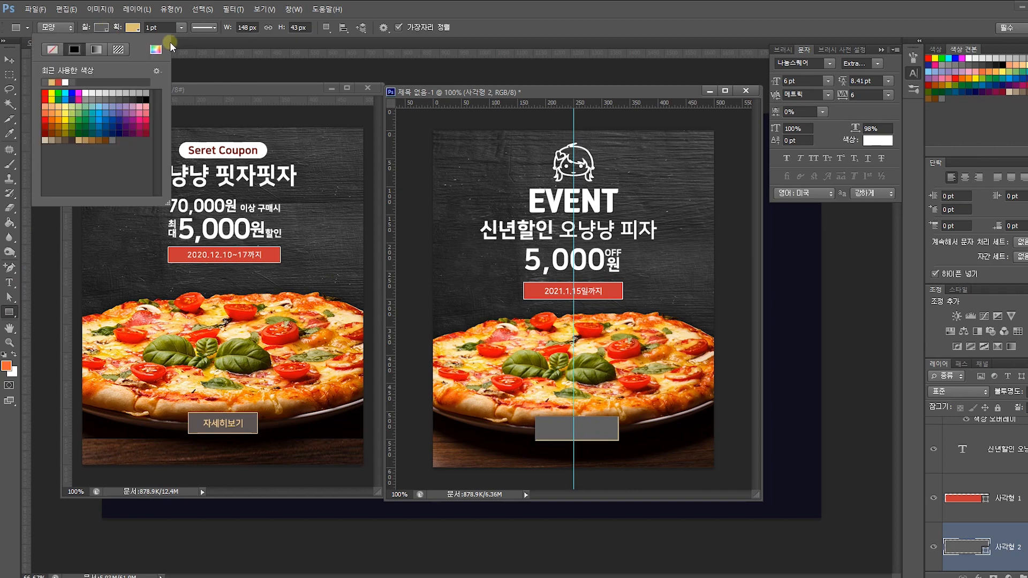
{"action": "left_click", "coordinate": [156, 50]}
{"action": "left_click", "coordinate": [226, 271]}
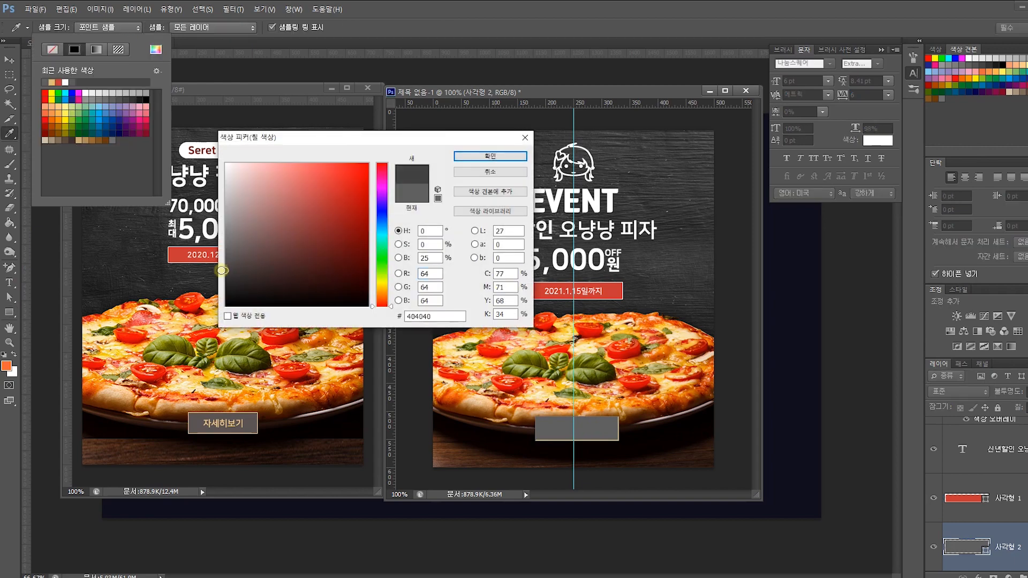
{"action": "left_click", "coordinate": [490, 155]}
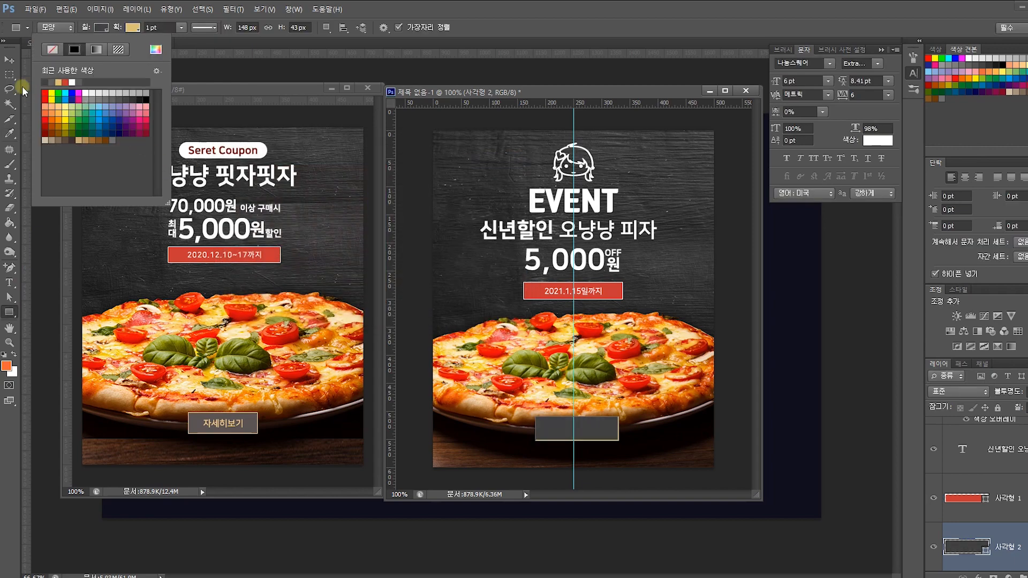
- Duplicate the 2021.1.15일까지 date text onto the dark button rectangle and bring the copy in front of it
{"action": "left_click", "coordinate": [9, 60]}
{"action": "left_click", "coordinate": [621, 340]}
{"action": "left_click_drag", "start_coordinate": [614, 284], "coordinate": [596, 432]}
{"action": "key", "text": "ctrl+]"}
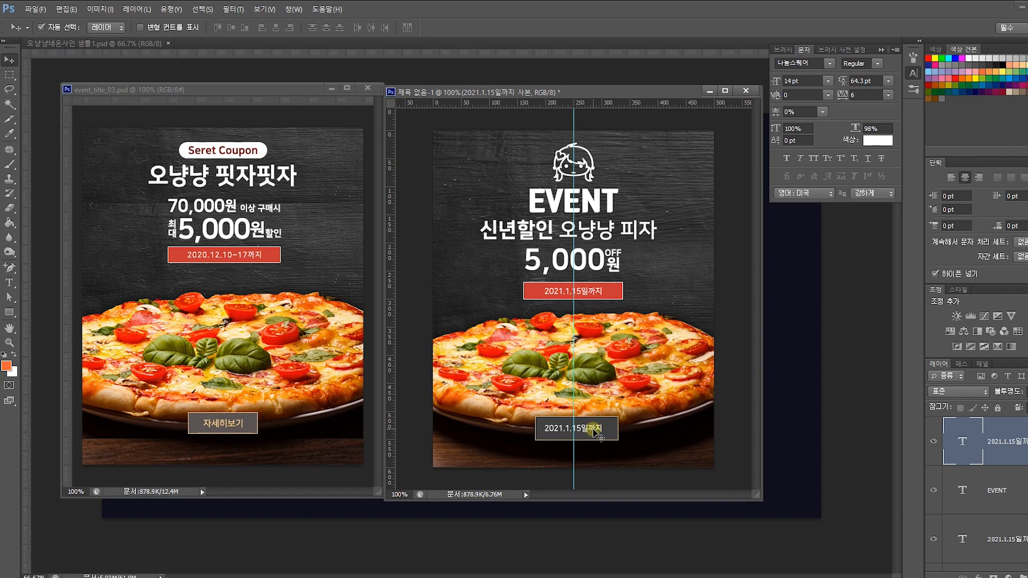
- Replace the copied date text on the button with 이벤트 자세히보기
{"action": "double_click", "coordinate": [958, 431]}
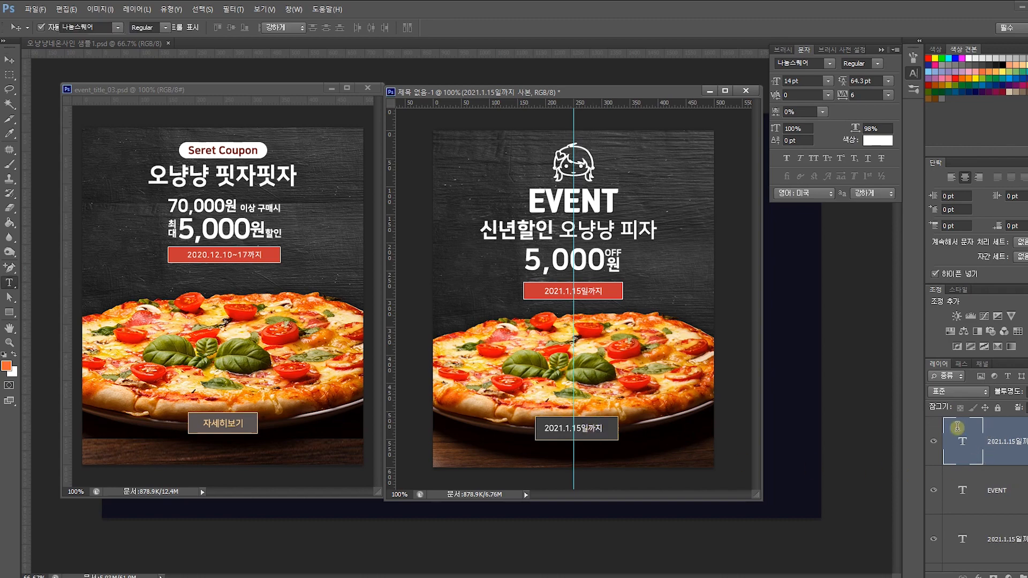
{"action": "key", "text": "BackSpace"}
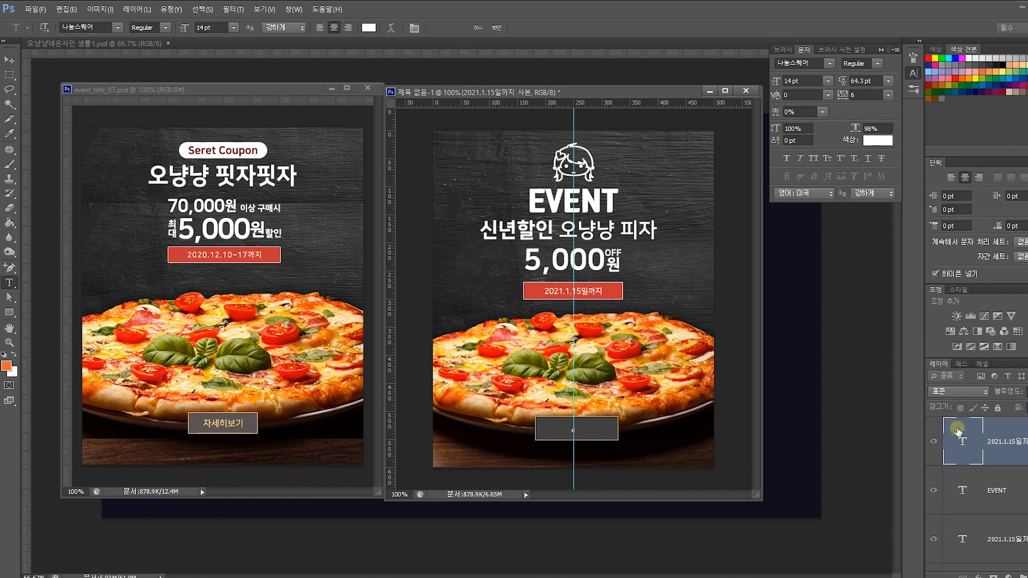
{"action": "type", "text": "이벤트 자세히보기"}
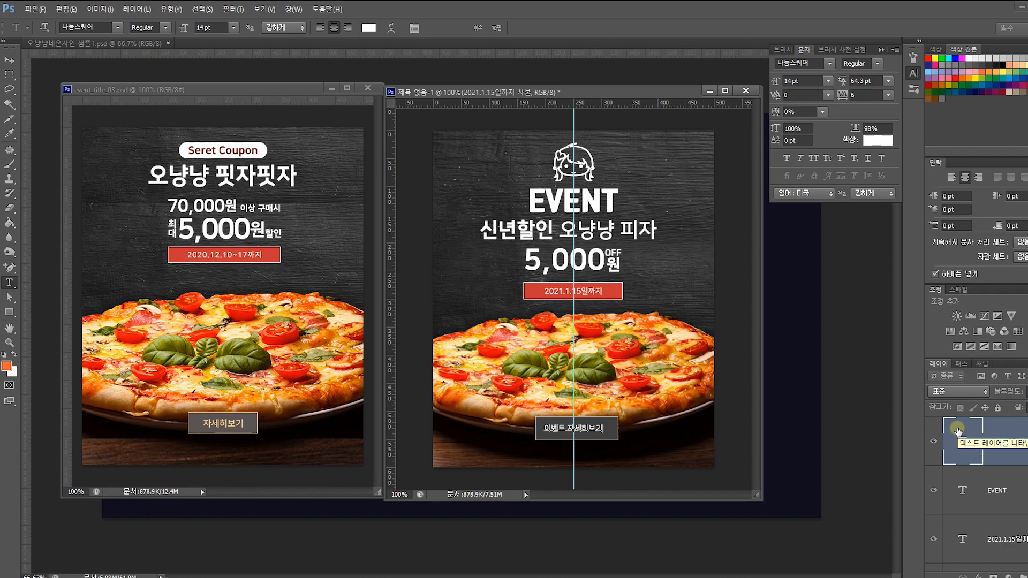
- Recolour the whole 이벤트 자세히보기 text with the gold dbbf72 sampled from the button's outline
{"action": "key", "text": "ctrl+a"}
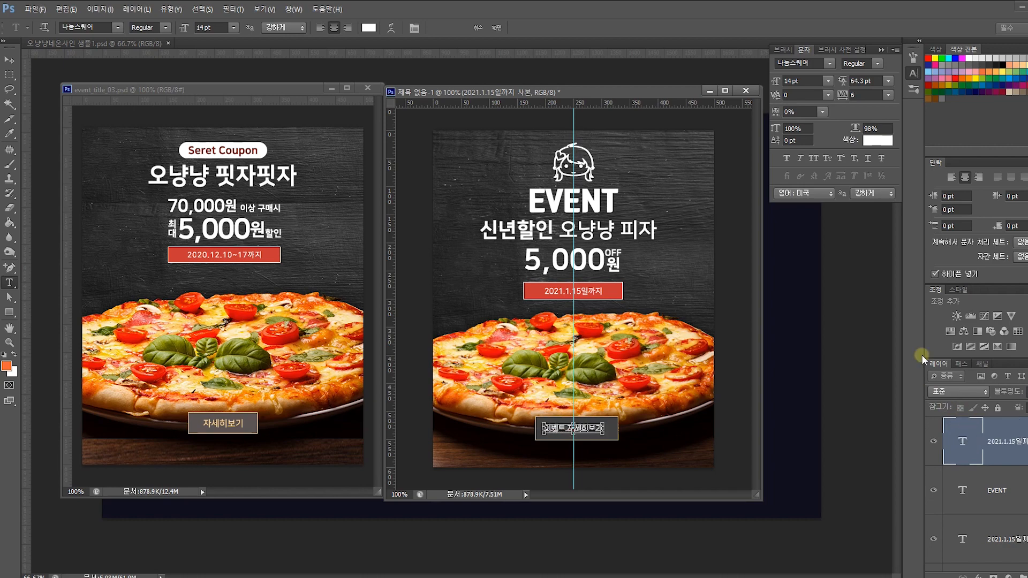
{"action": "left_click", "coordinate": [878, 140]}
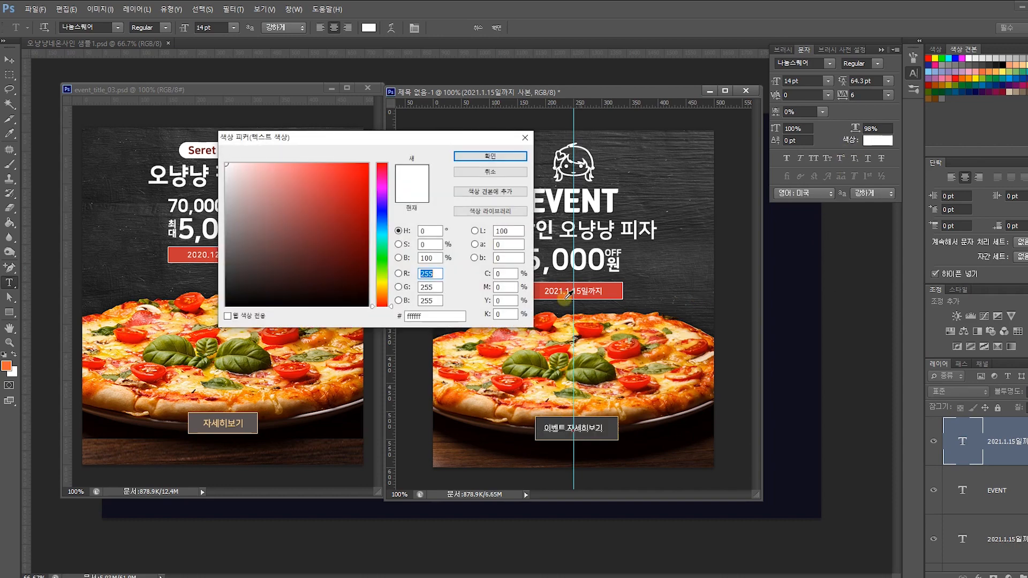
{"action": "left_click", "coordinate": [619, 429]}
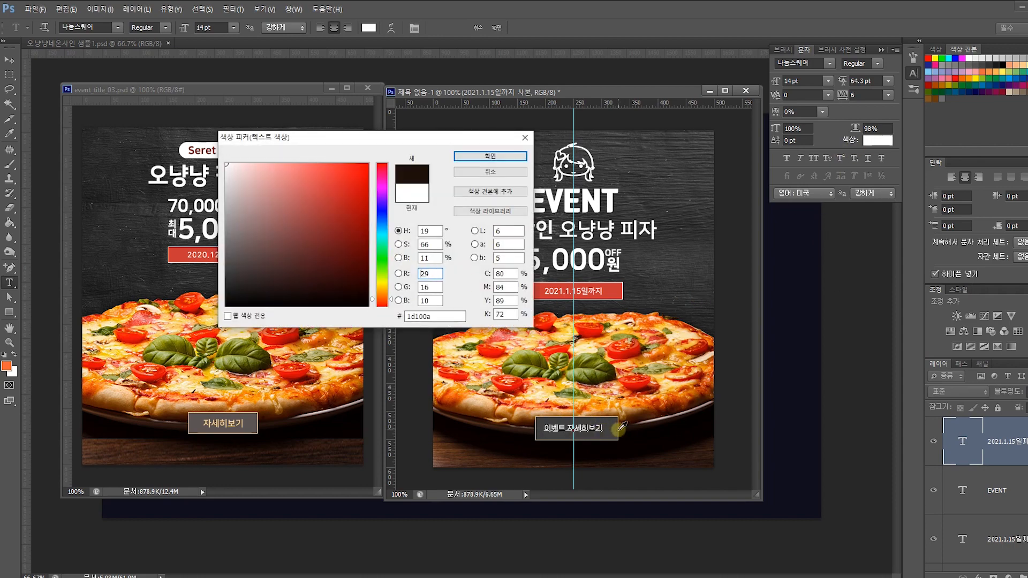
{"action": "left_click", "coordinate": [618, 430]}
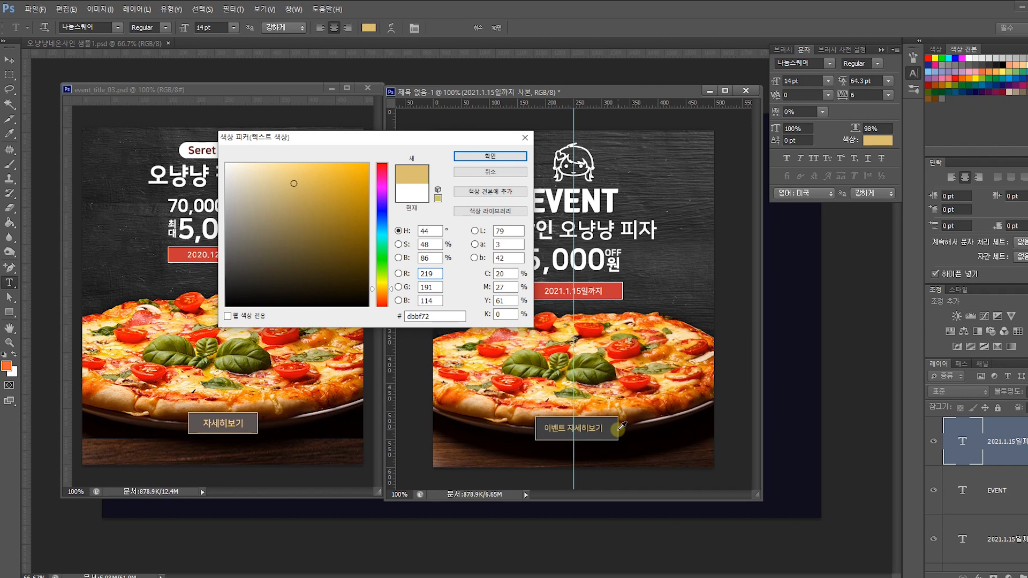
{"action": "left_click", "coordinate": [490, 156]}
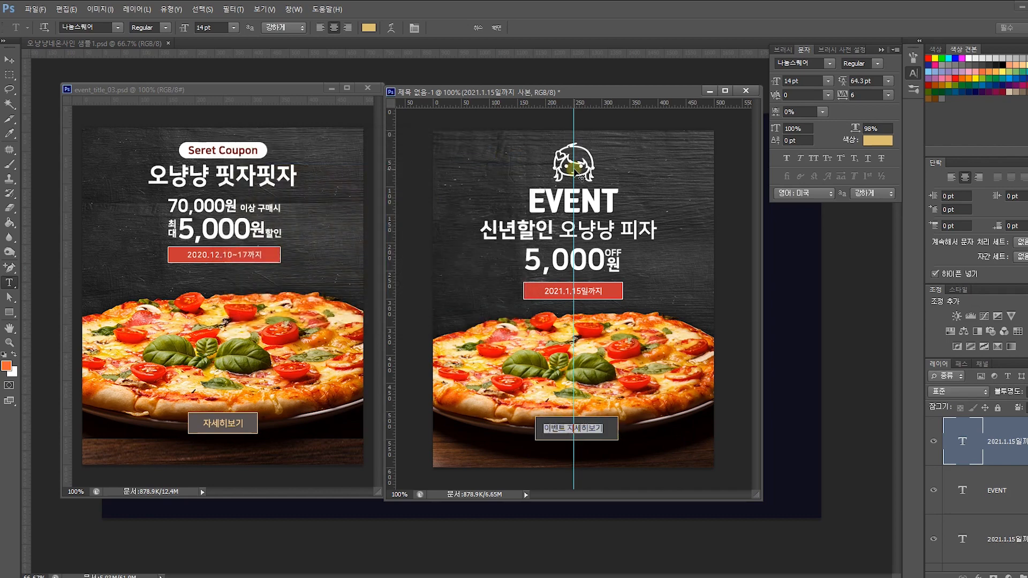
{"action": "key", "text": "ctrl+Return"}
- Centre the text in its button rectangle and move both together to X 250 px on the vertical guide
{"action": "key", "text": "v"}
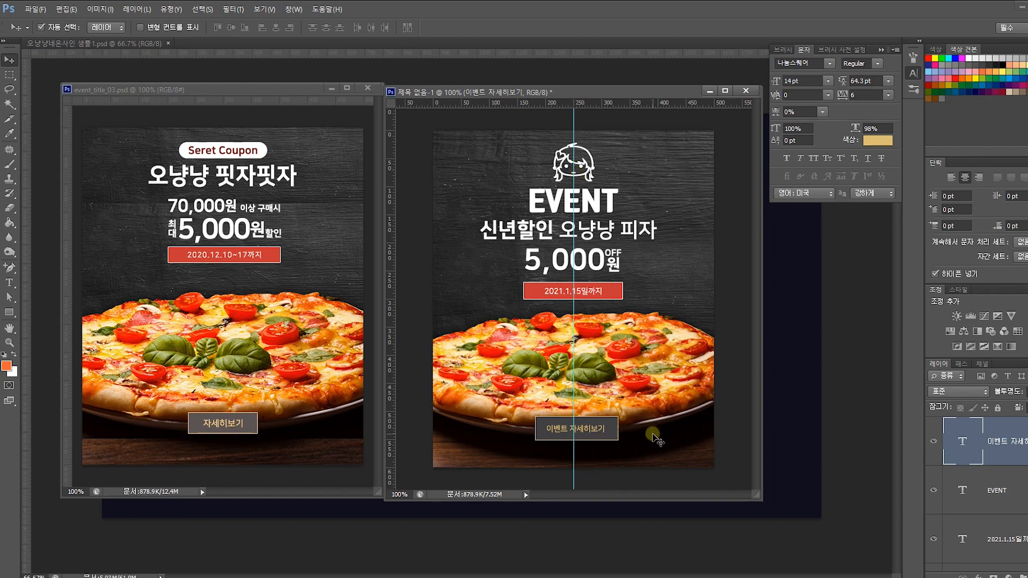
{"action": "left_click_drag", "start_coordinate": [739, 469], "coordinate": [511, 410]}
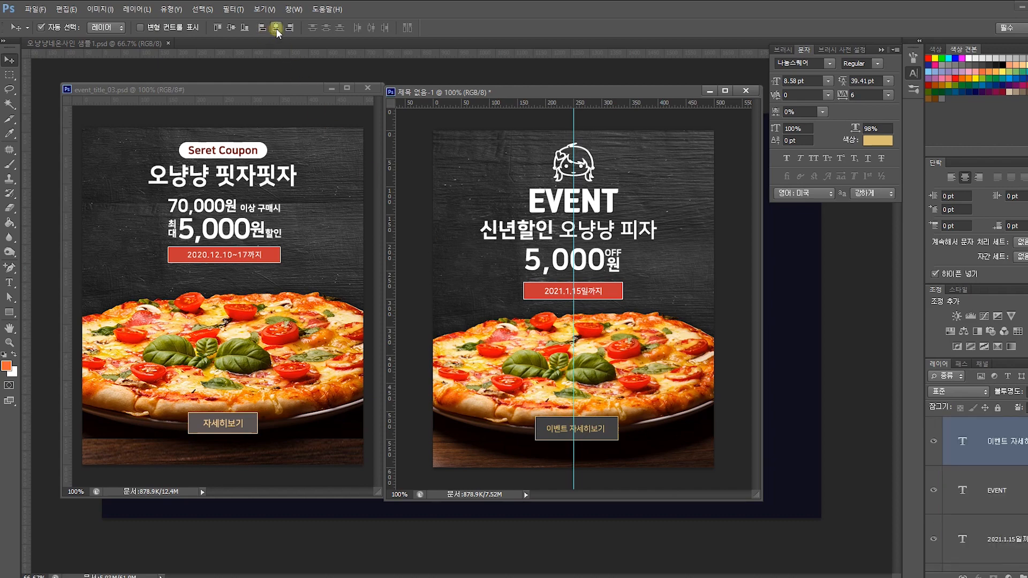
{"action": "key", "text": "ctrl+t"}
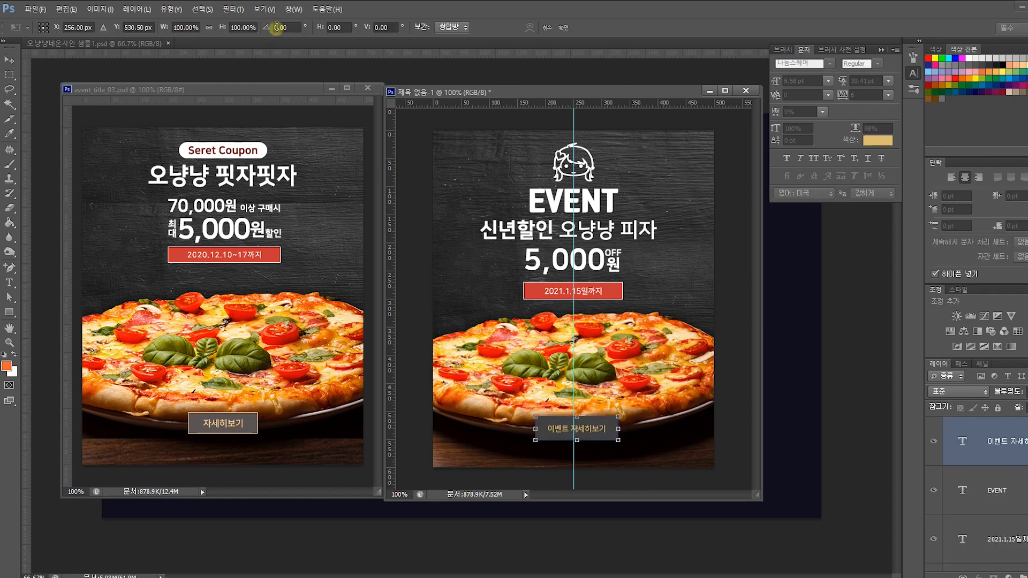
{"action": "key", "text": "Left"}
{"action": "key", "text": "Left"}
{"action": "key", "text": "Left"}
{"action": "key", "text": "Left"}
{"action": "key", "text": "Left"}
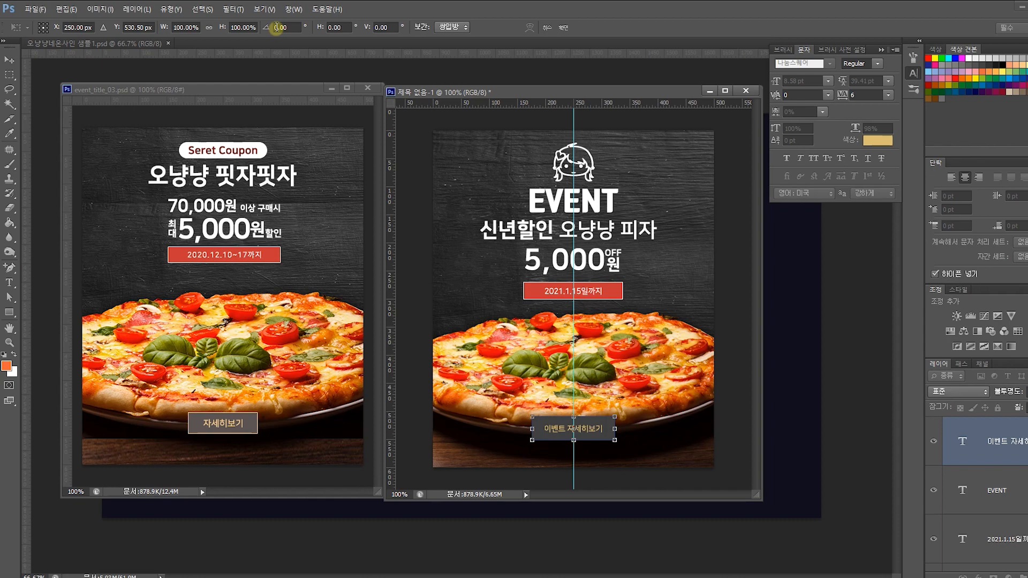
{"action": "key", "text": "Return"}
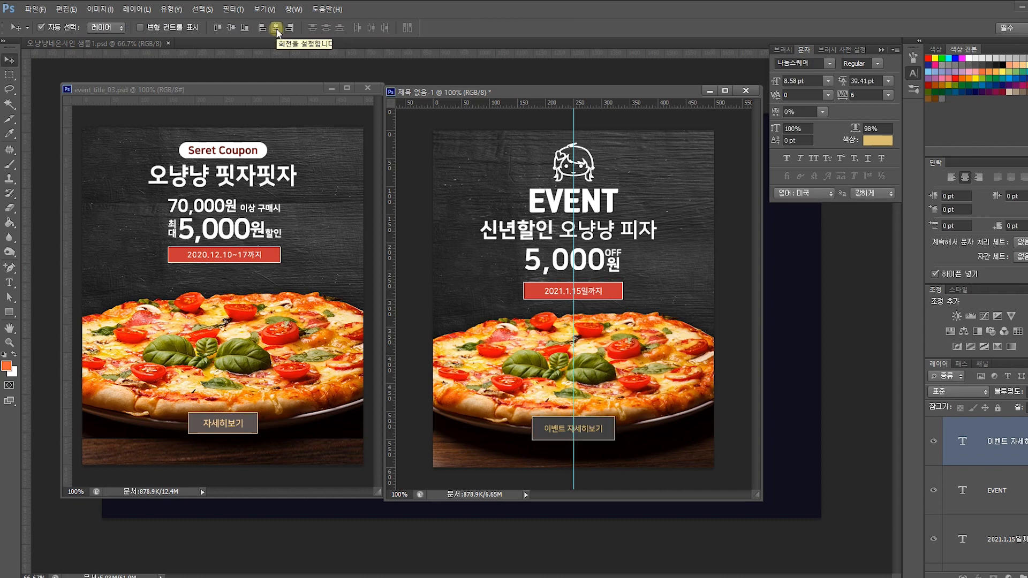
- Scale the button rectangle alone down slightly around its centre so it fits the 이벤트 자세히보기 text more closely
{"action": "left_click", "coordinate": [679, 394]}
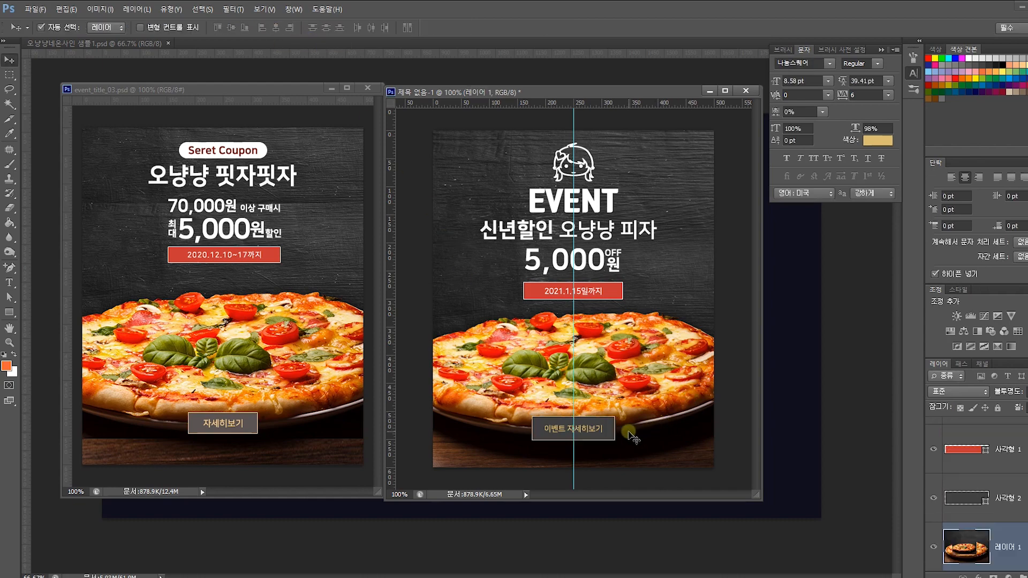
{"action": "left_click", "coordinate": [613, 426]}
{"action": "key", "text": "ctrl+t"}
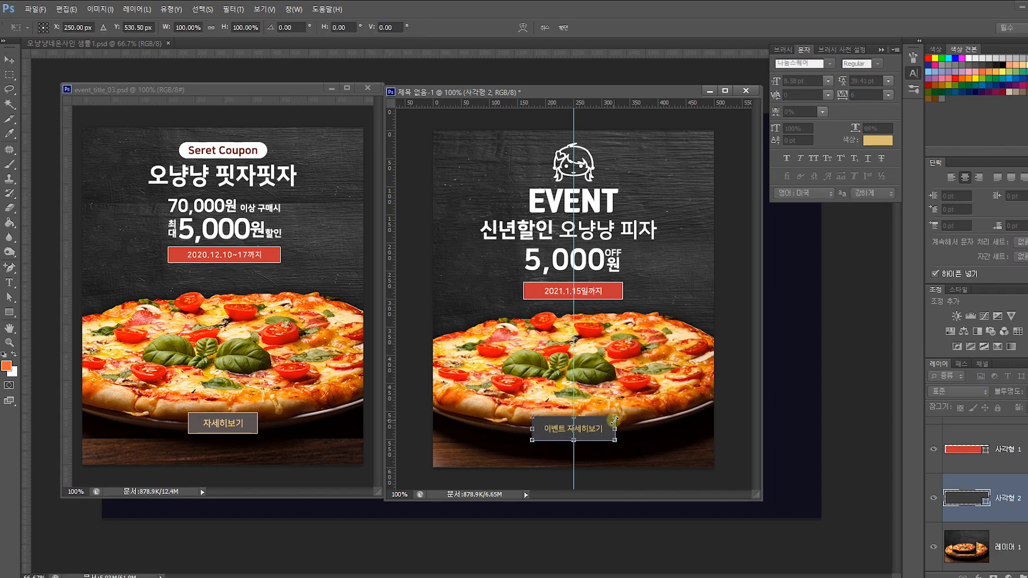
{"action": "left_click_drag", "start_coordinate": [614, 419], "coordinate": [608, 422]}
{"action": "key", "text": "Return"}
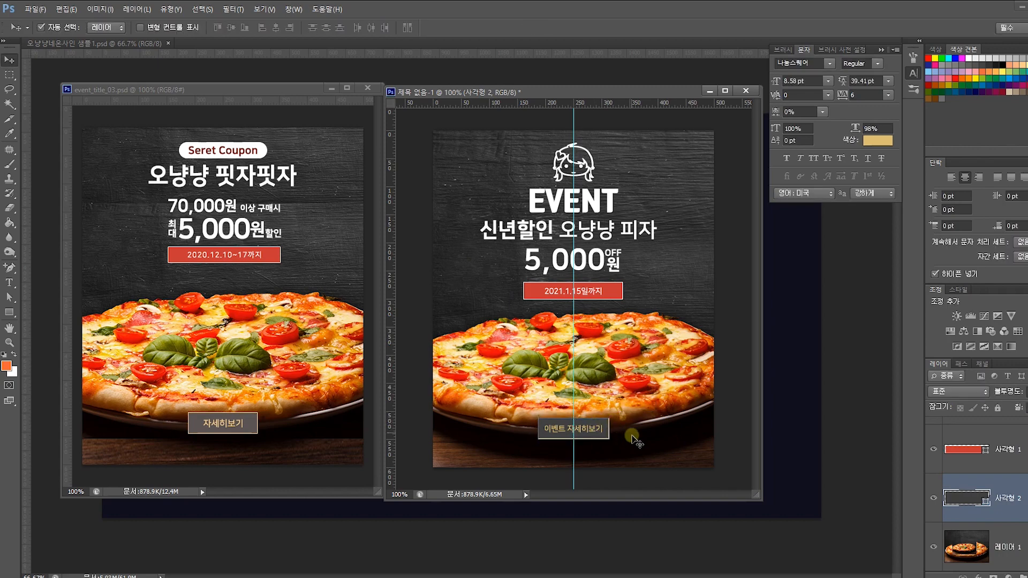
{"action": "left_click", "coordinate": [722, 379]}
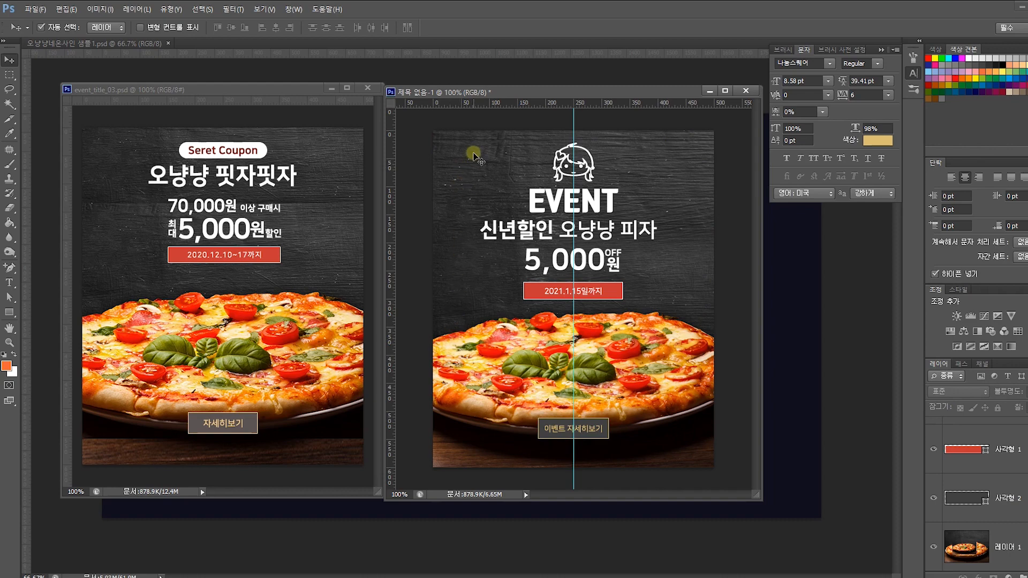
- Draw an unfilled rectangle about 445 × 545 px as a frame inside the banner edges and give it a white outline
{"action": "left_click", "coordinate": [10, 312]}
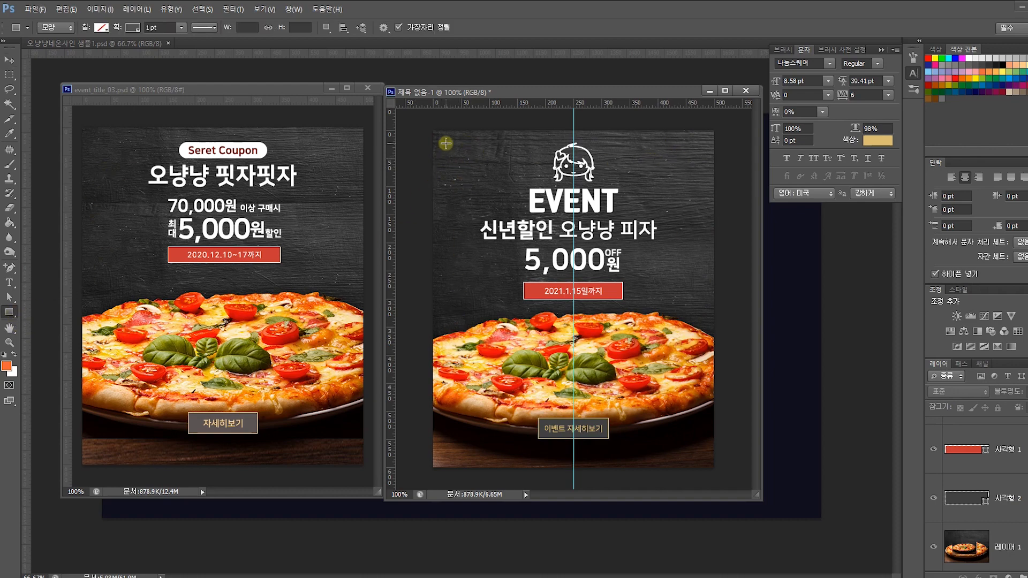
{"action": "left_click_drag", "start_coordinate": [449, 144], "coordinate": [697, 452]}
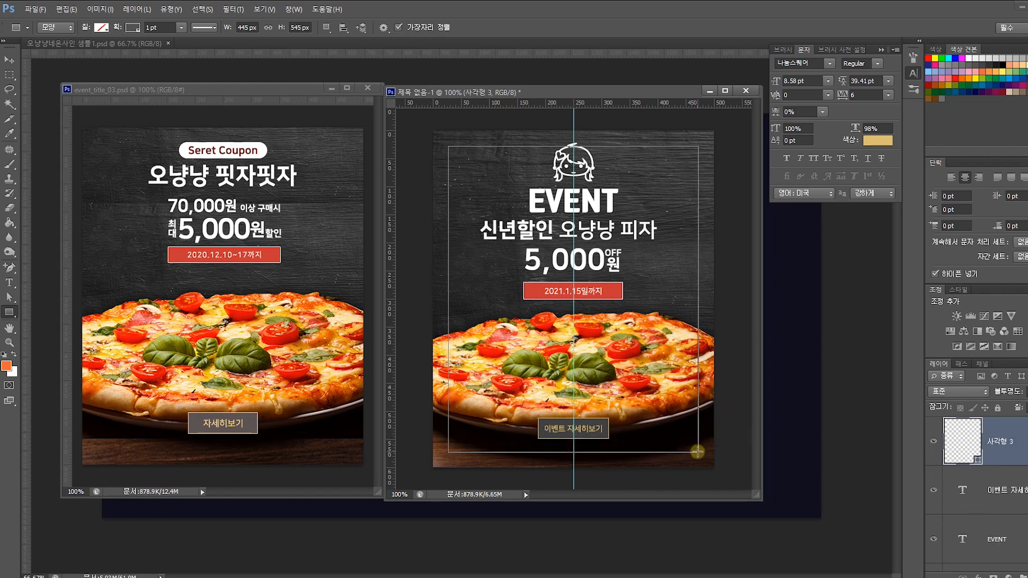
{"action": "left_click", "coordinate": [131, 29]}
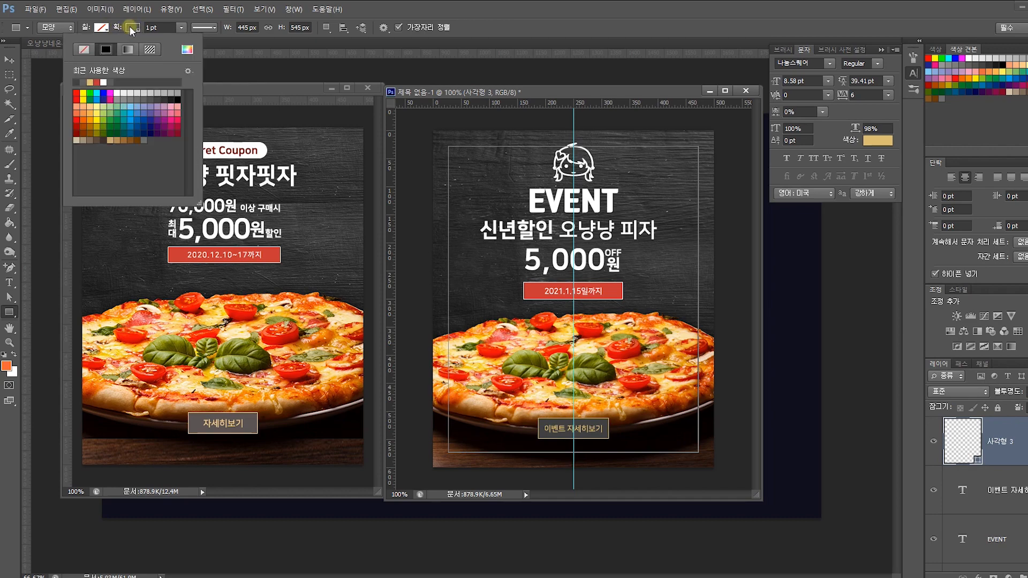
{"action": "left_click", "coordinate": [117, 92]}
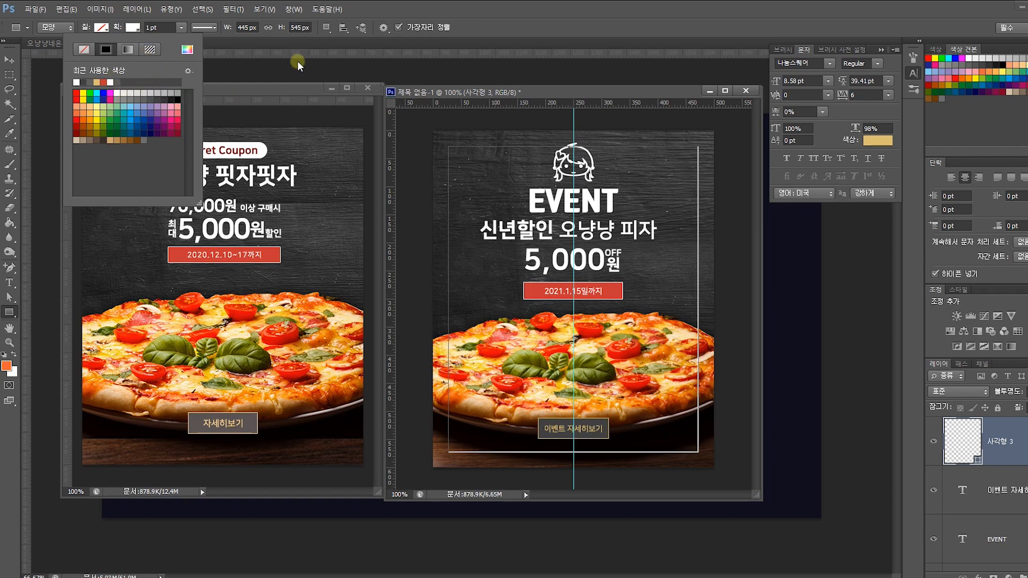
- Set the frame rectangle's outline width to 4 pt
{"action": "left_click", "coordinate": [162, 28]}
{"action": "left_click", "coordinate": [162, 28]}
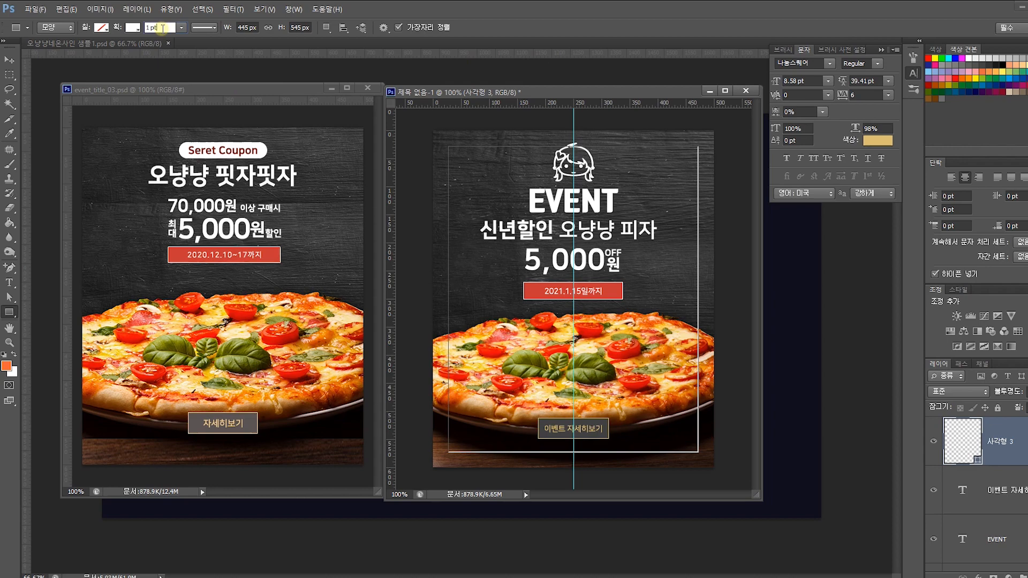
{"action": "key", "text": "Up"}
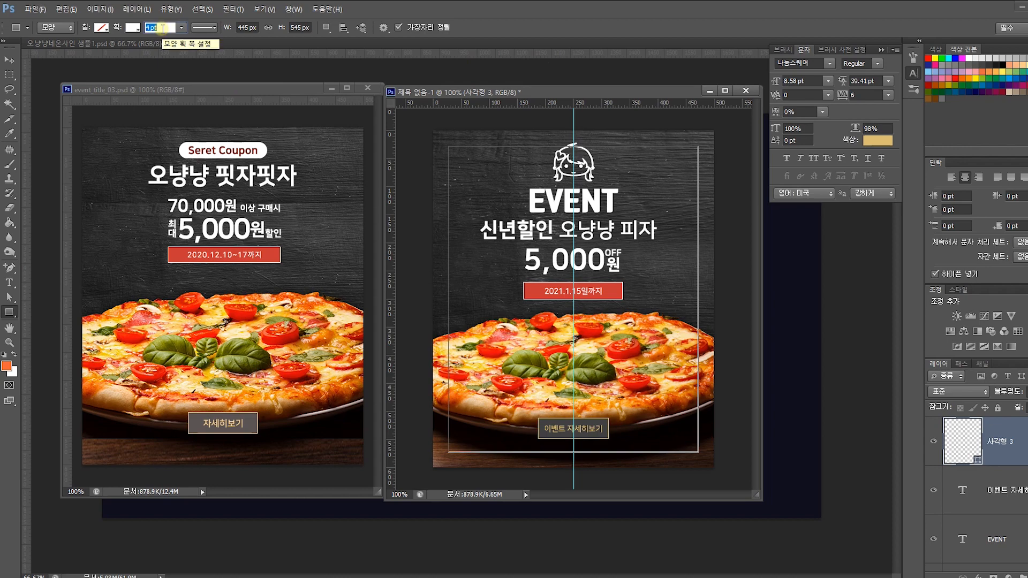
{"action": "key", "text": "Return"}
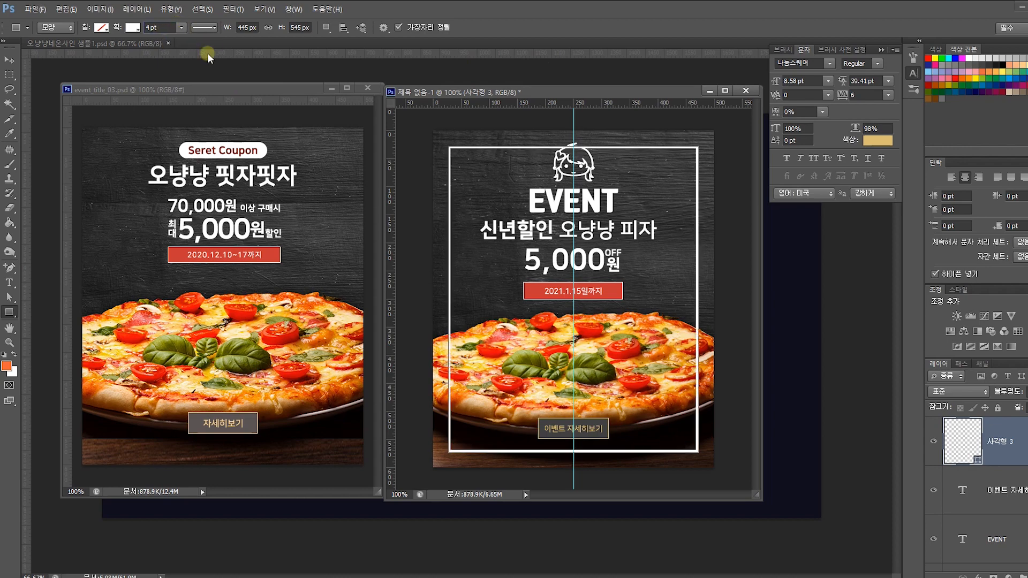
{"action": "left_click", "coordinate": [172, 26]}
{"action": "left_click", "coordinate": [9, 59]}
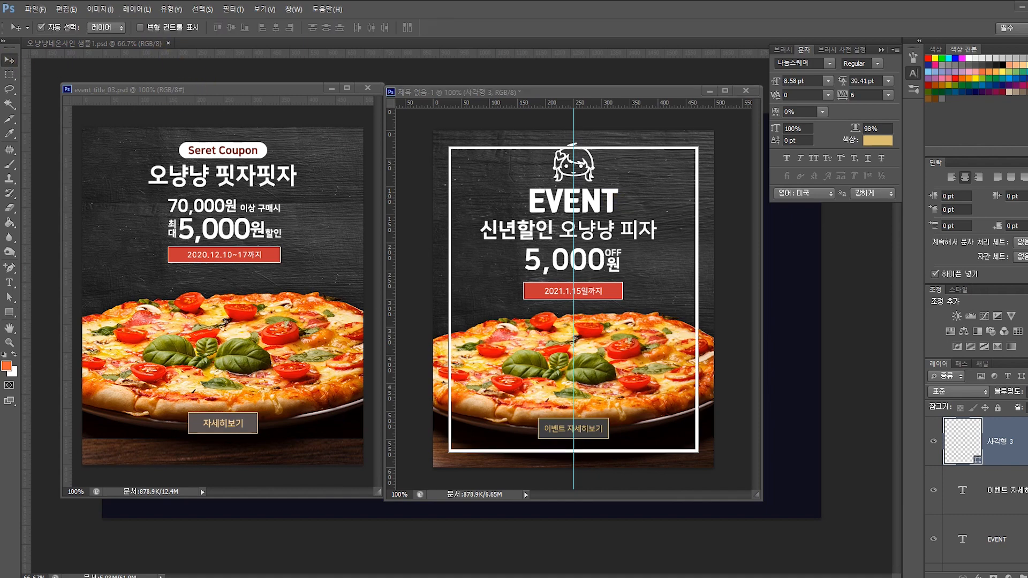
{"action": "left_click", "coordinate": [662, 147]}
{"action": "left_click", "coordinate": [720, 364]}
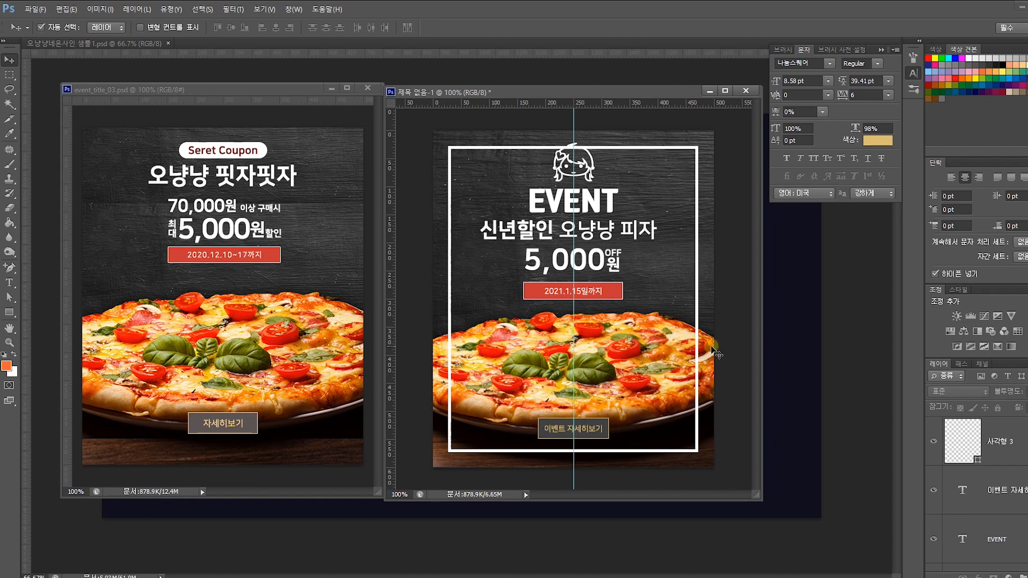
- Trace the pizza's upper crust on the photo layer with a Pen path, from beyond one side of the canvas to beyond the other
{"action": "key", "text": "ctrl+plus"}
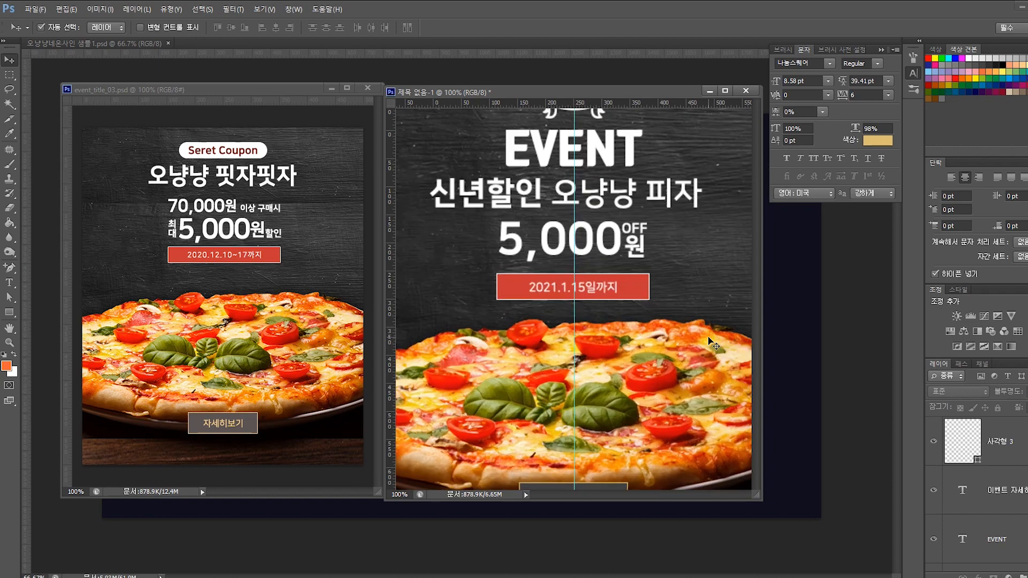
{"action": "key", "text": "ctrl+minus"}
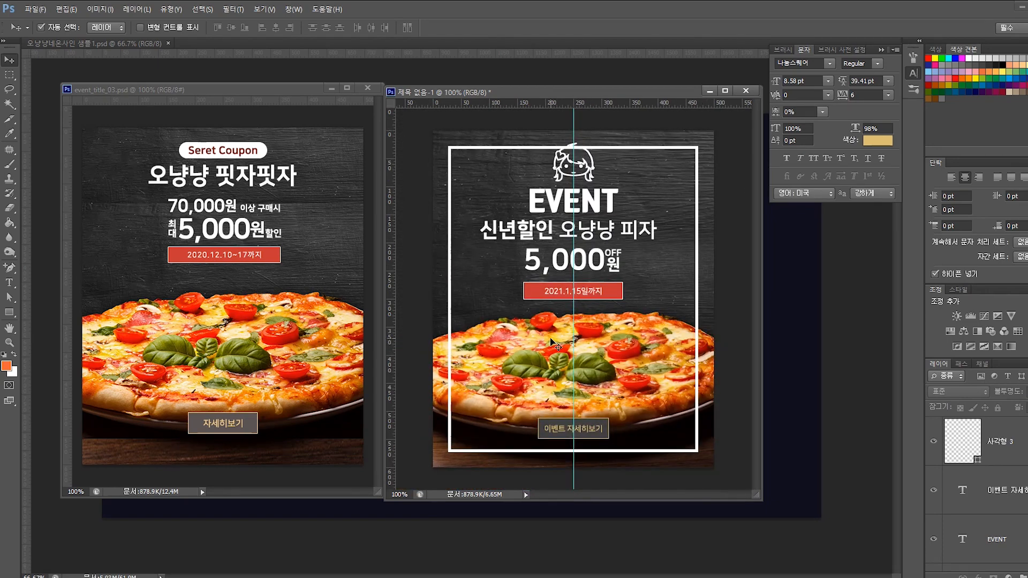
{"action": "left_click", "coordinate": [450, 357]}
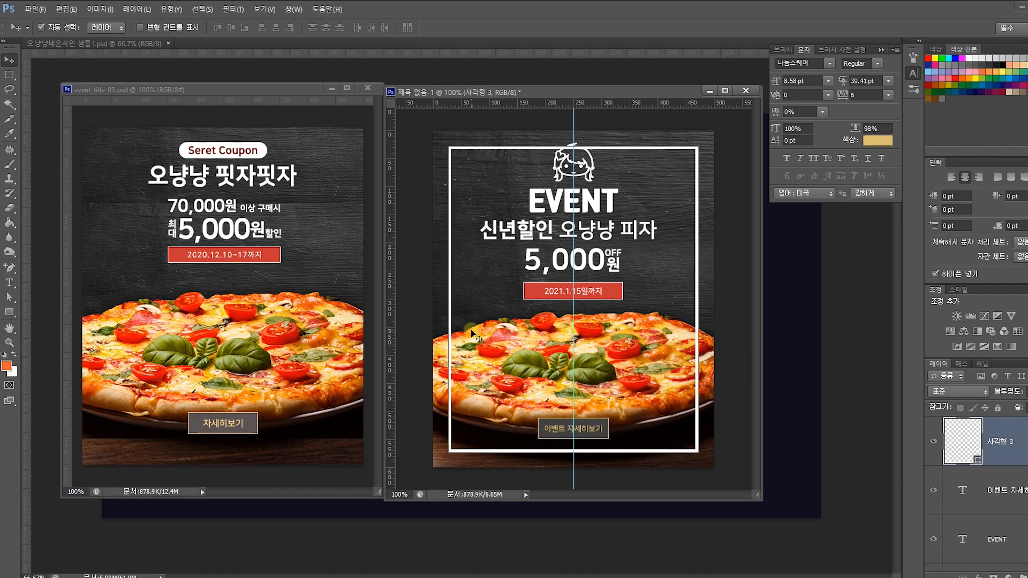
{"action": "key", "text": "ctrl+plus"}
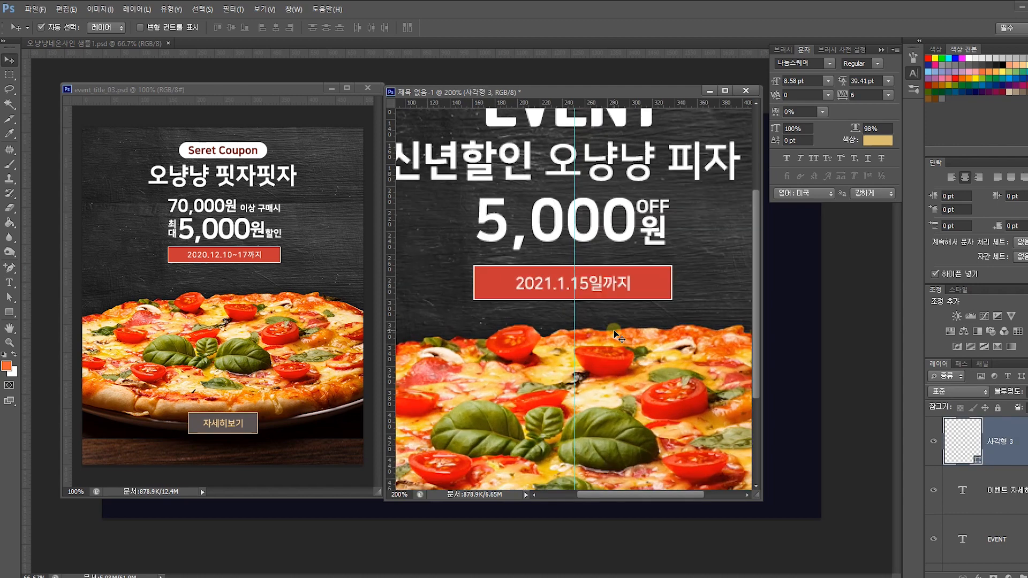
{"action": "left_click_drag", "start_coordinate": [384, 501], "coordinate": [123, 537]}
{"action": "left_click_drag", "start_coordinate": [438, 391], "coordinate": [503, 330]}
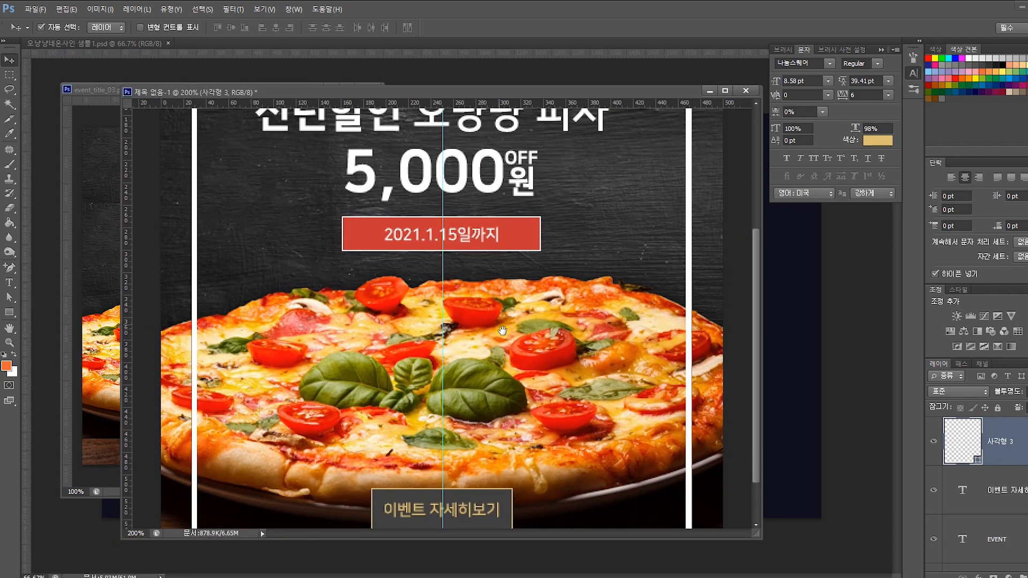
{"action": "left_click", "coordinate": [175, 341]}
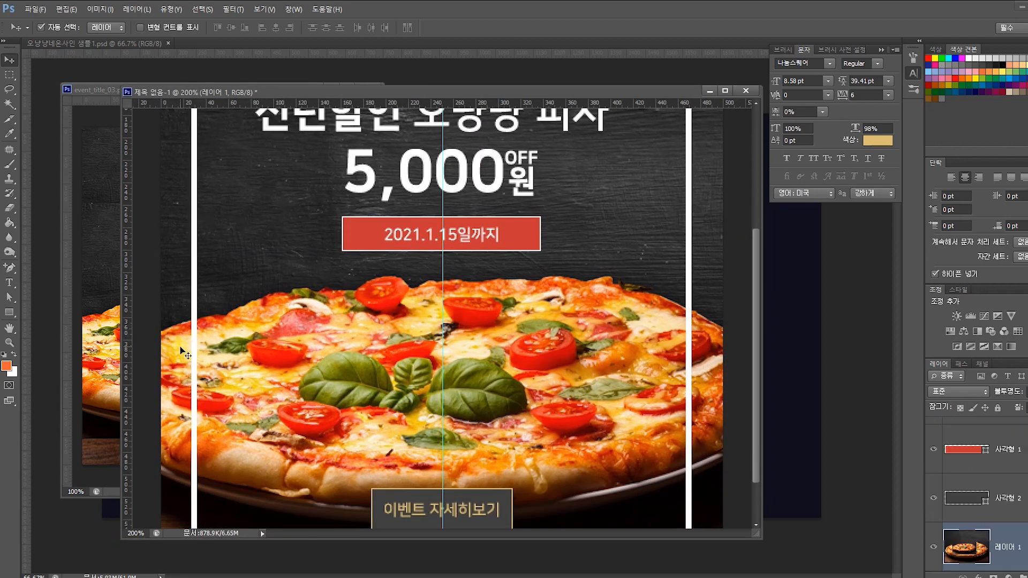
{"action": "left_click_drag", "start_coordinate": [9, 267], "coordinate": [74, 280]}
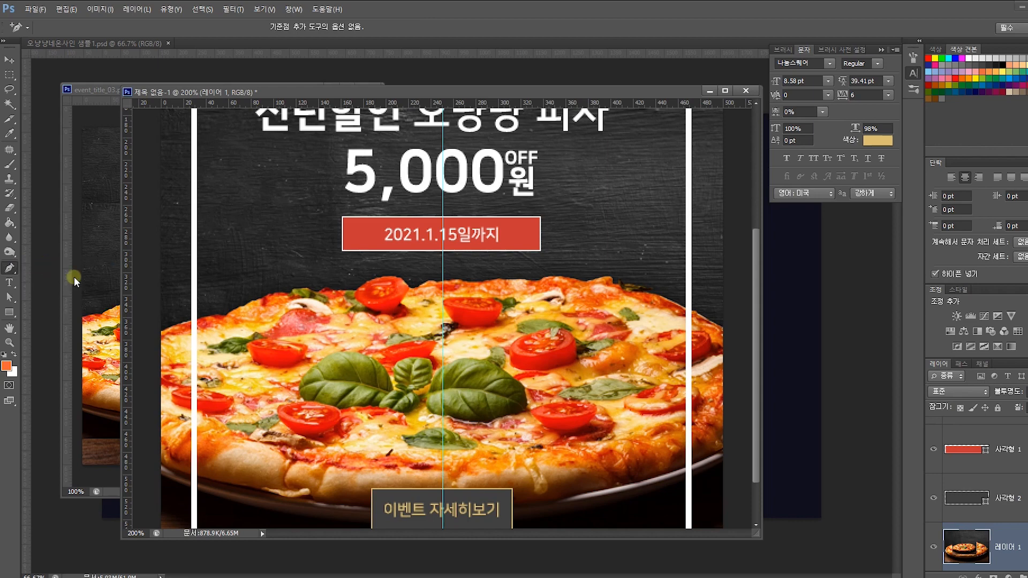
{"action": "left_click", "coordinate": [152, 335]}
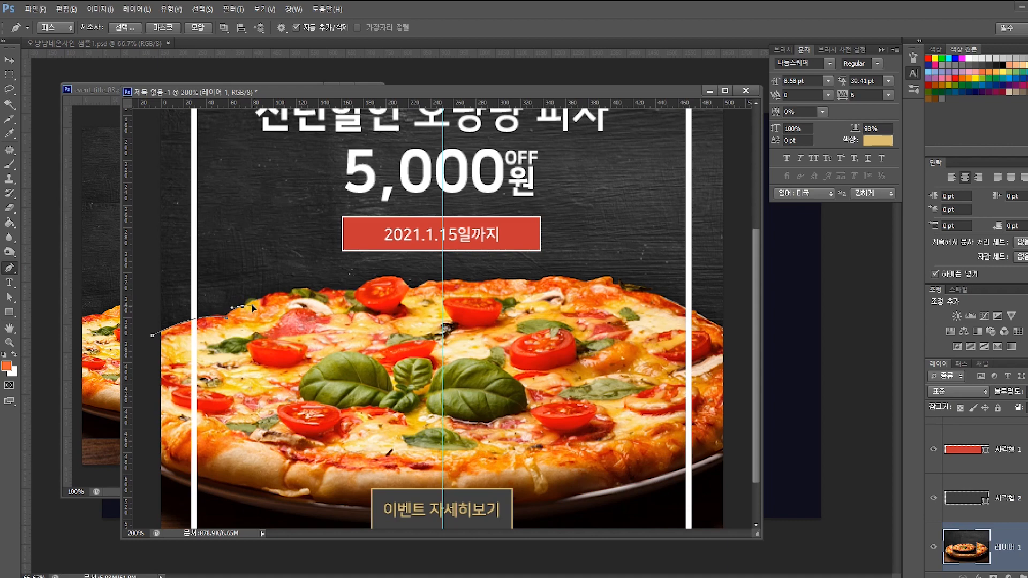
{"action": "left_click", "coordinate": [343, 280]}
{"action": "left_click", "coordinate": [402, 278]}
{"action": "left_click", "coordinate": [583, 275]}
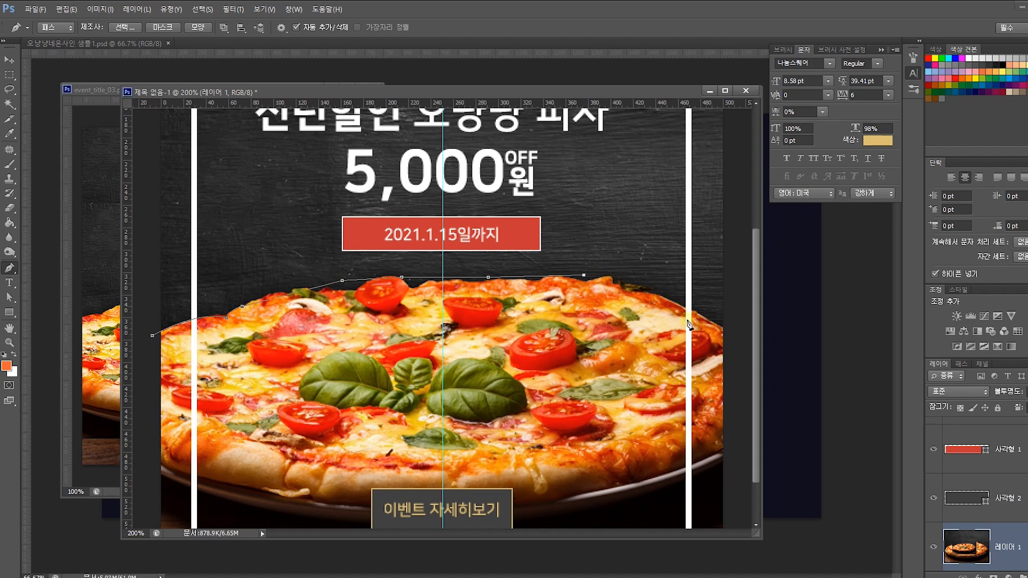
{"action": "left_click_drag", "start_coordinate": [686, 311], "coordinate": [709, 330]}
{"action": "left_click_drag", "start_coordinate": [687, 336], "coordinate": [614, 326]}
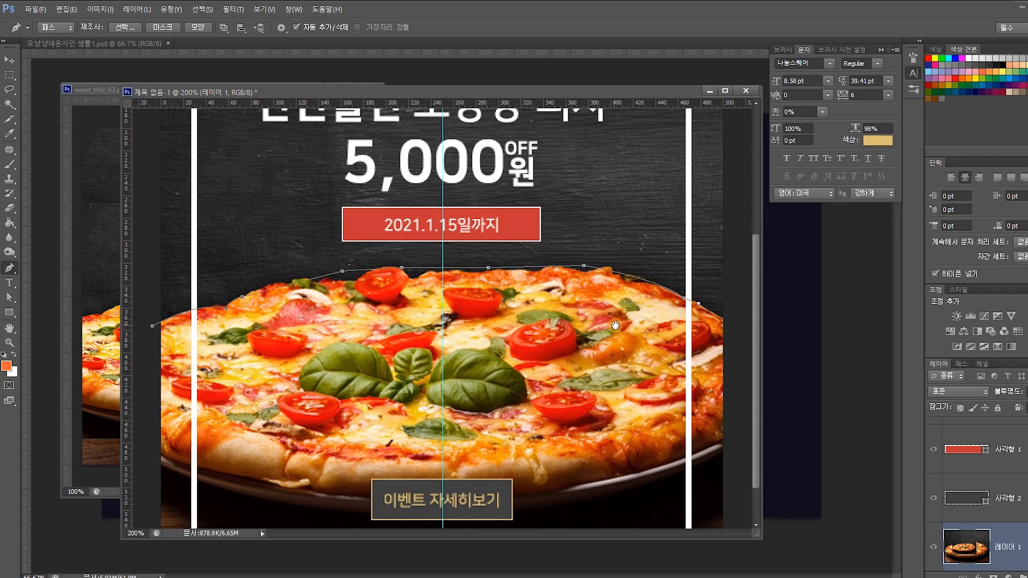
{"action": "left_click", "coordinate": [731, 324]}
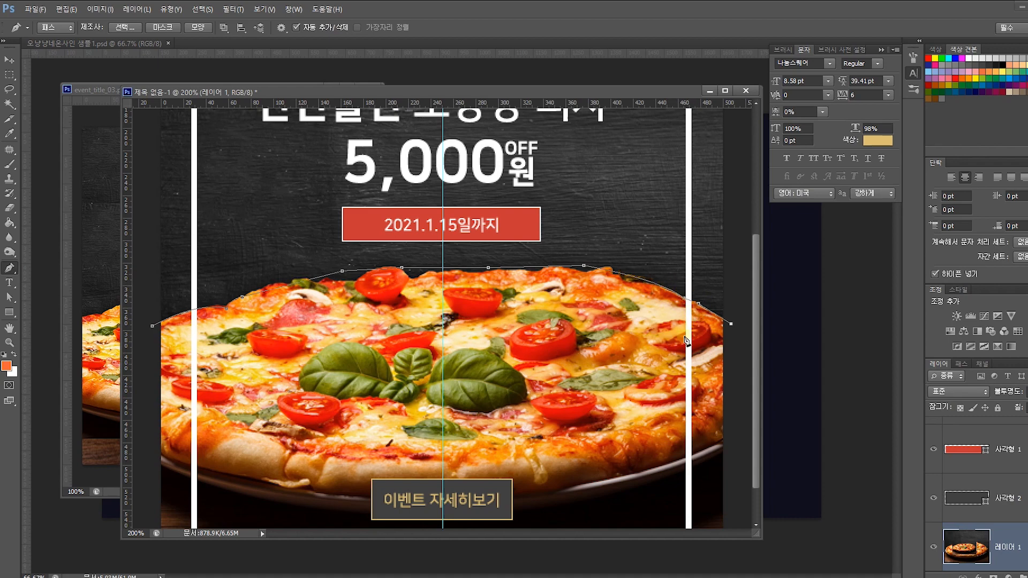
- Run the Pen path around the outside of the canvas below the pizza and close it at its starting point
{"action": "left_click_drag", "start_coordinate": [690, 333], "coordinate": [688, 285]}
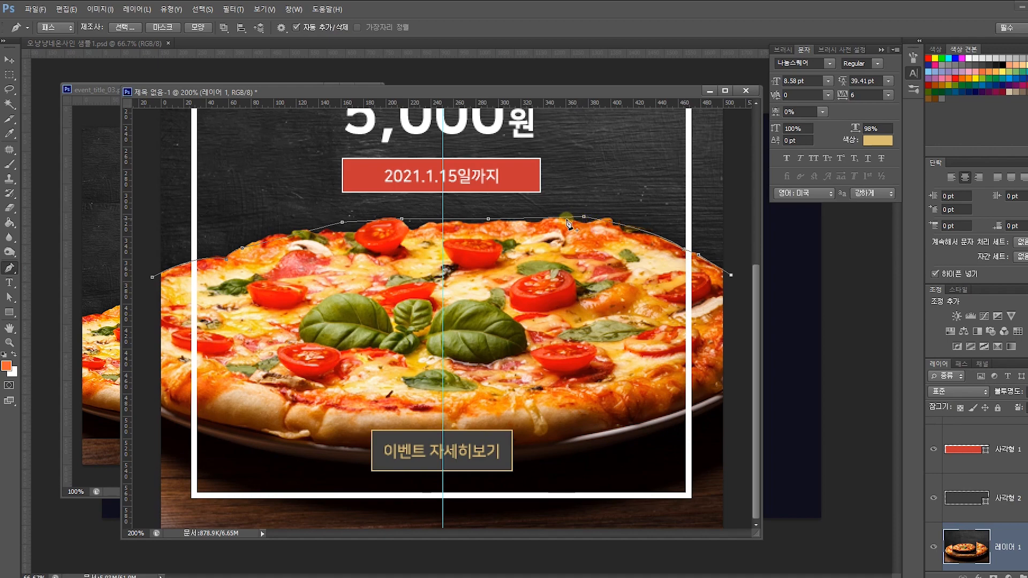
{"action": "left_click", "coordinate": [731, 456]}
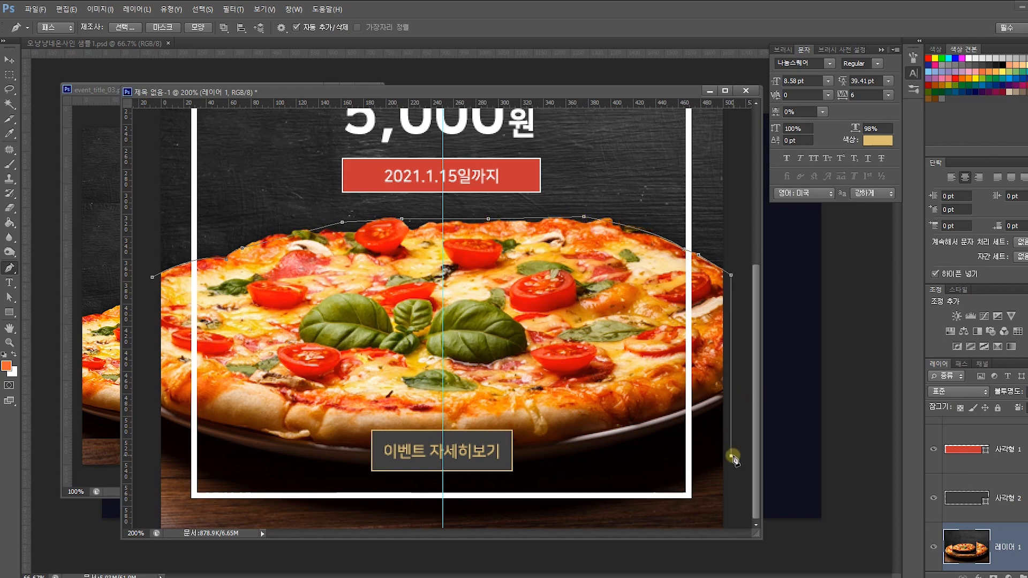
{"action": "key", "text": "ctrl+minus"}
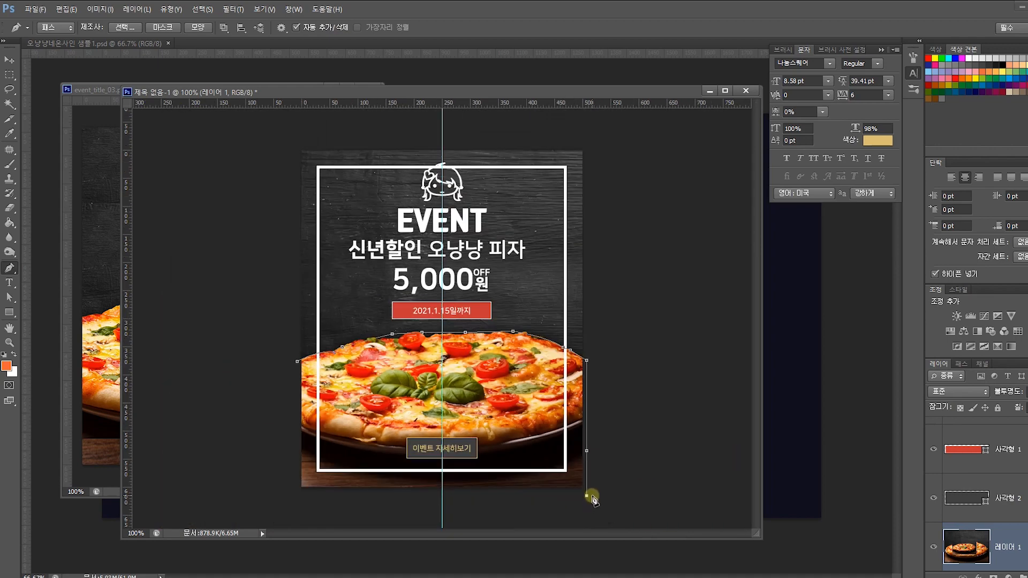
{"action": "left_click", "coordinate": [287, 495]}
{"action": "left_click", "coordinate": [297, 362]}
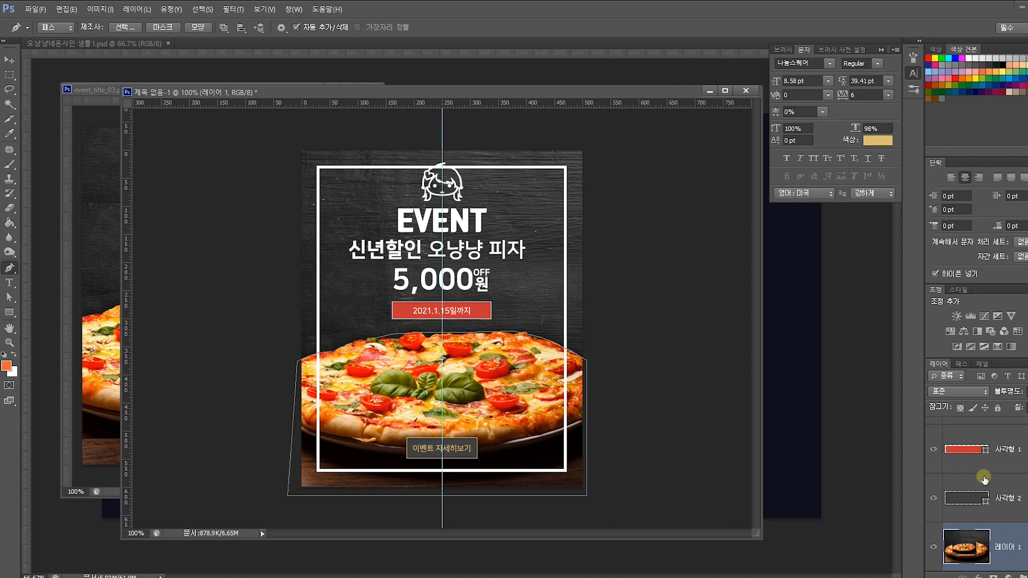
- Convert the path to a selection, paste the selected pizza as a new layer and align it over the original pizza
{"action": "left_click", "coordinate": [964, 364]}
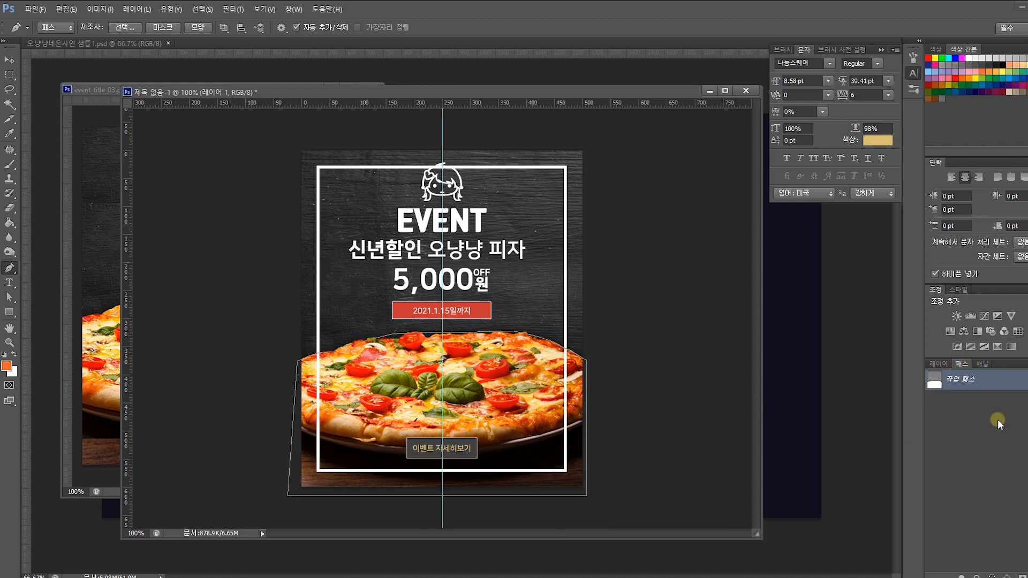
{"action": "key", "text": "ctrl+Return"}
{"action": "left_click", "coordinate": [10, 59]}
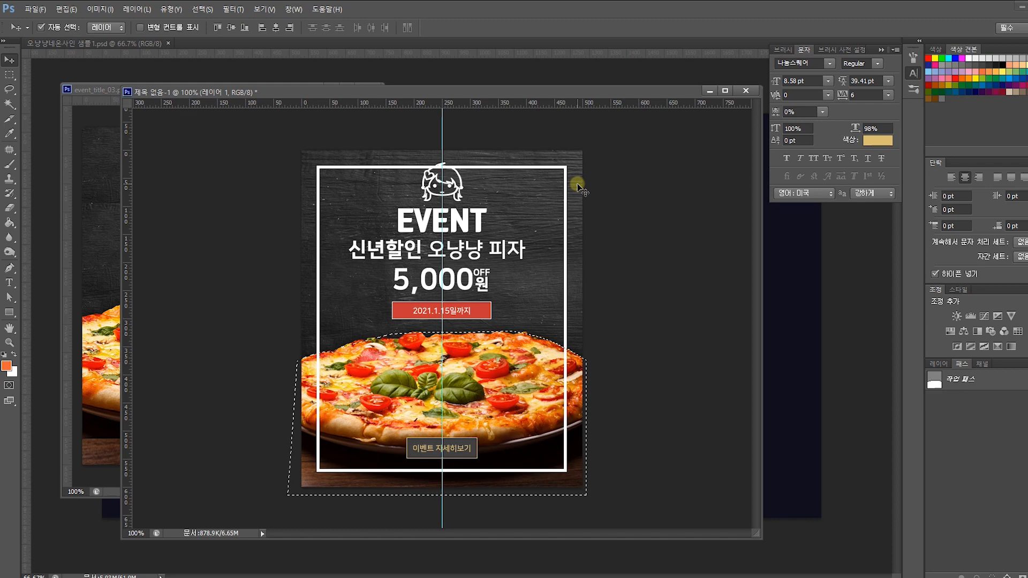
{"action": "key", "text": "ctrl+c"}
{"action": "key", "text": "ctrl+v"}
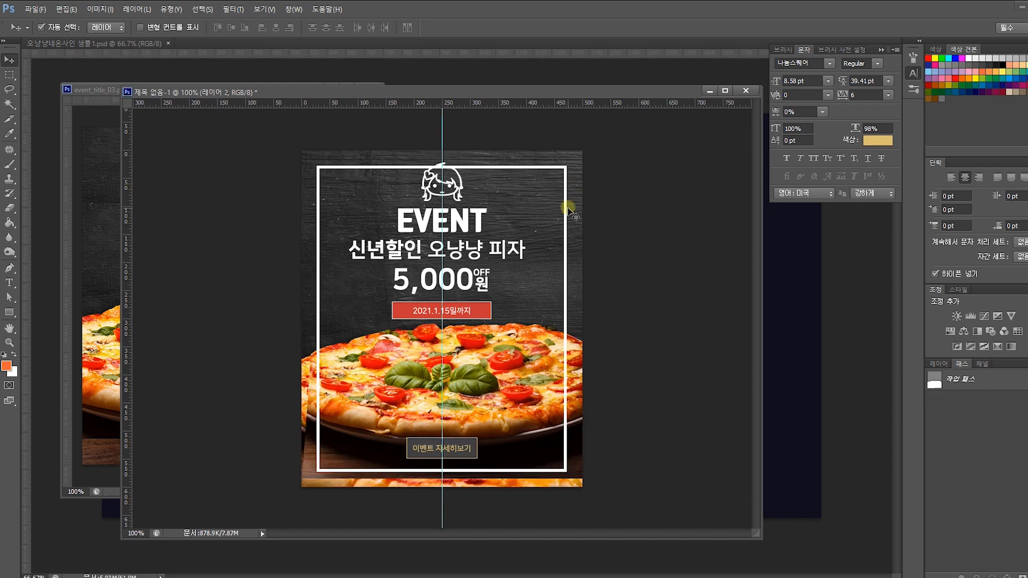
{"action": "key", "text": "ctrl+z"}
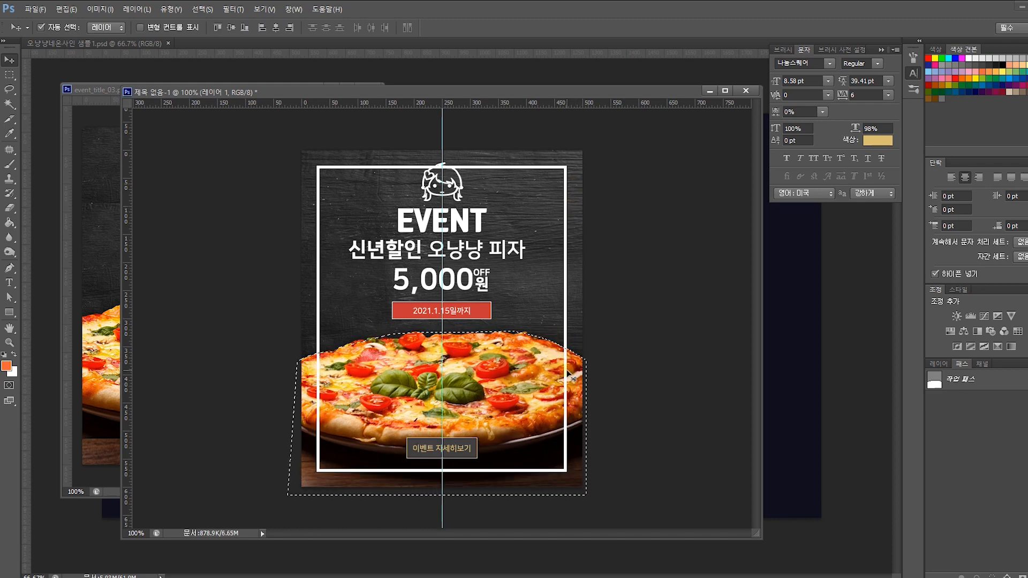
{"action": "key", "text": "ctrl+v"}
{"action": "left_click_drag", "start_coordinate": [578, 374], "coordinate": [566, 383]}
{"action": "left_click_drag", "start_coordinate": [620, 271], "coordinate": [547, 145]}
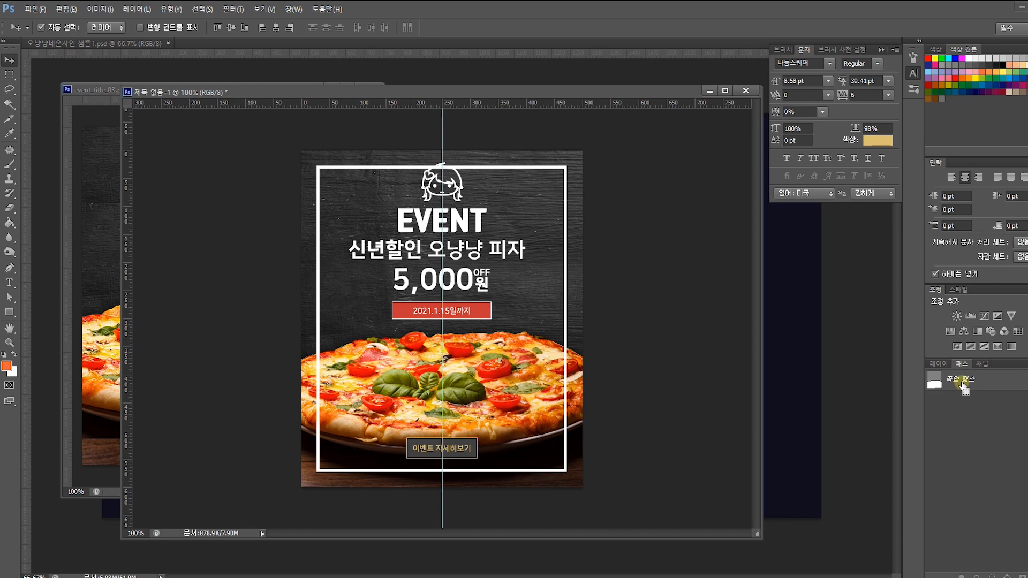
- Reorder the layers so the white frame sits behind the pizza cutout and the cutout sits behind the details button
{"action": "key", "text": "ctrl+["}
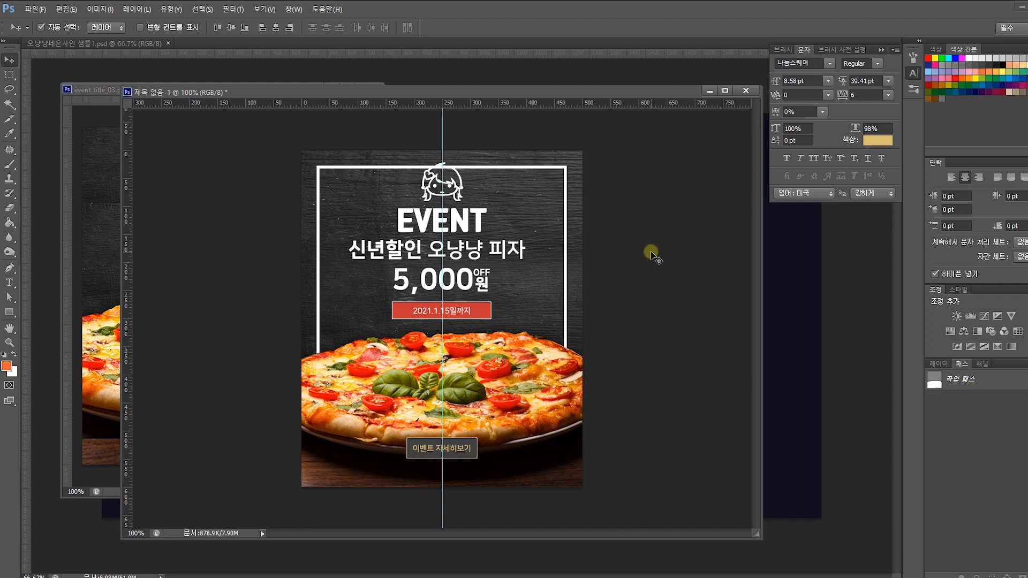
{"action": "key", "text": "ctrl+plus"}
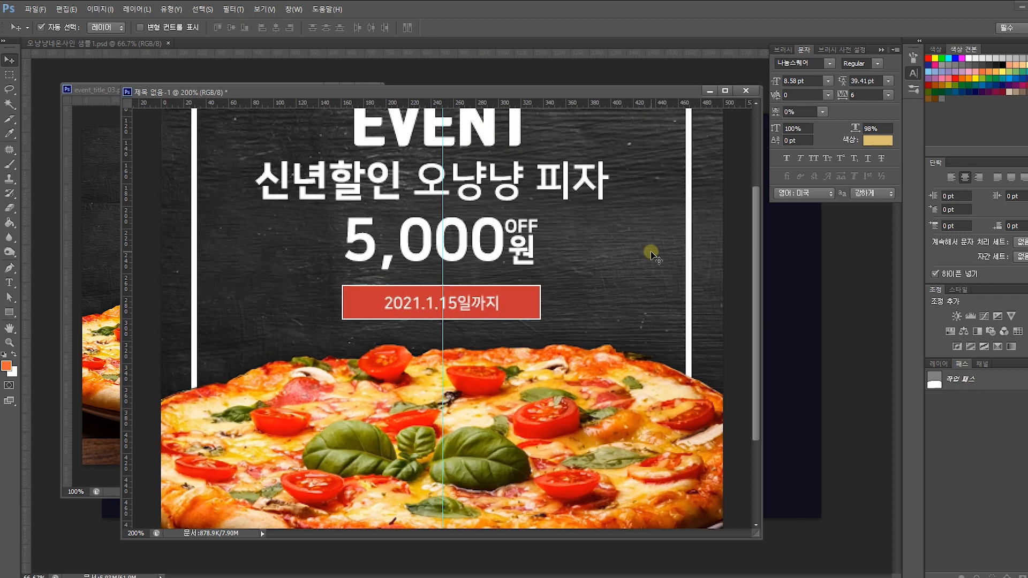
{"action": "key", "text": "ctrl+minus"}
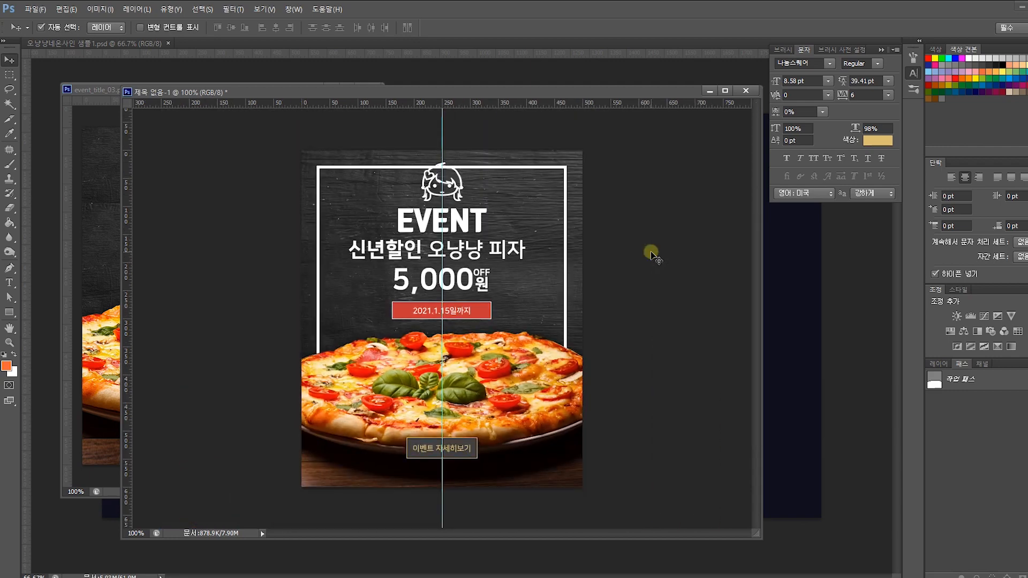
{"action": "left_click", "coordinate": [939, 365]}
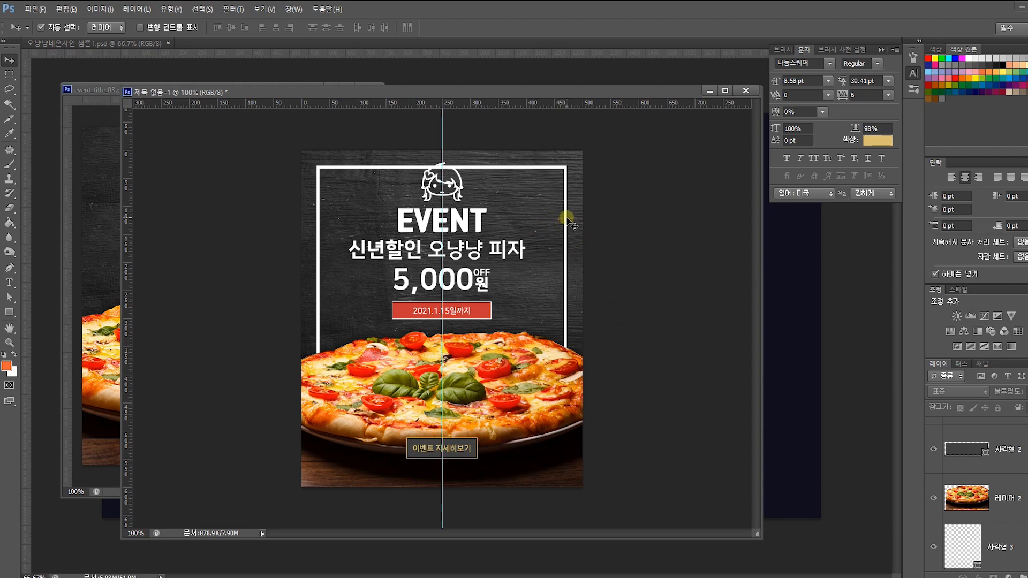
{"action": "left_click_drag", "start_coordinate": [566, 220], "coordinate": [567, 216]}
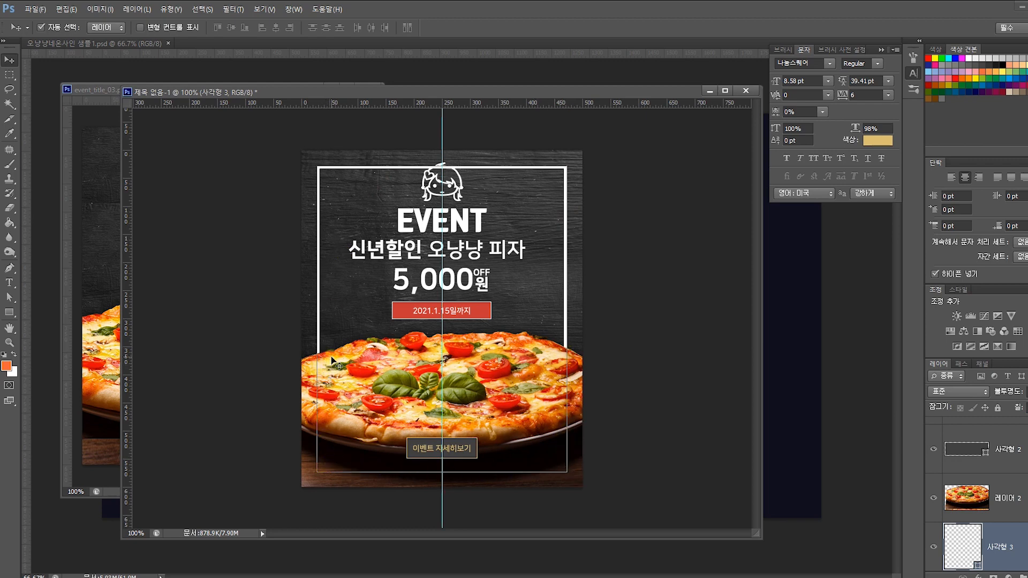
{"action": "left_click_drag", "start_coordinate": [567, 388], "coordinate": [523, 371]}
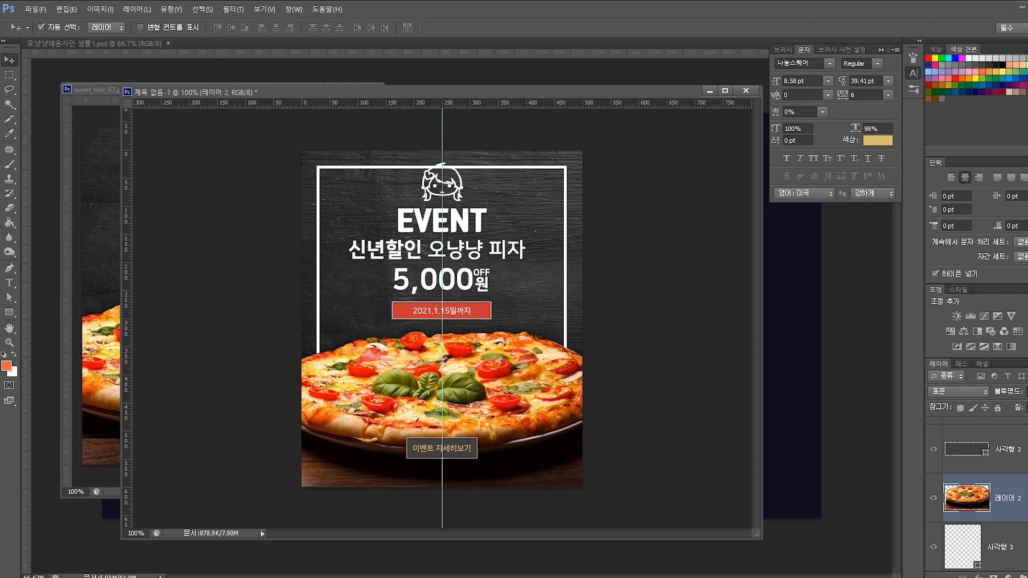
{"action": "scroll", "coordinate": [1013, 498], "scroll_direction": "down", "scroll_amount": 1}
{"action": "left_click", "coordinate": [1003, 504]}
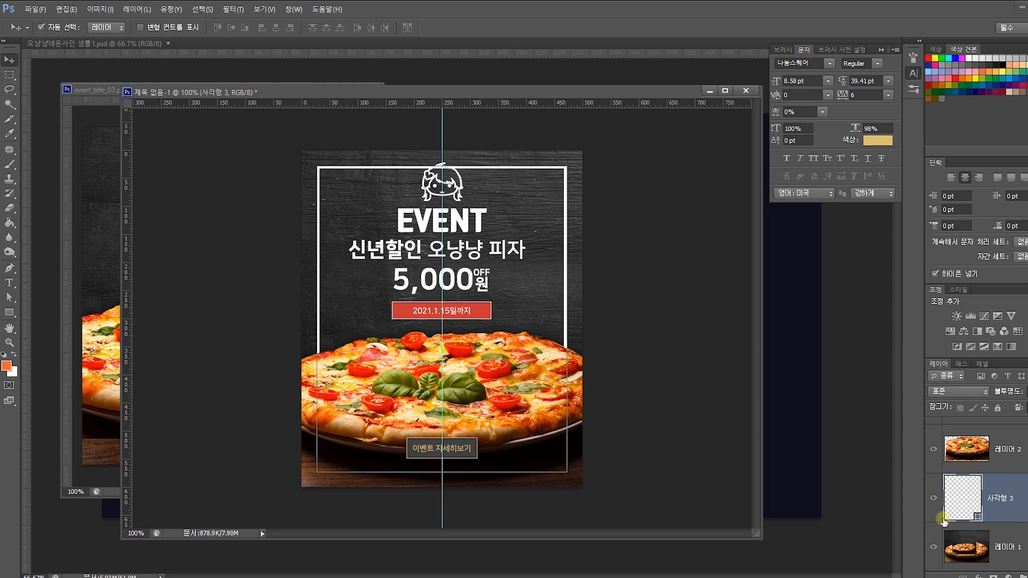
{"action": "scroll", "coordinate": [1009, 494], "scroll_direction": "up", "scroll_amount": 1}
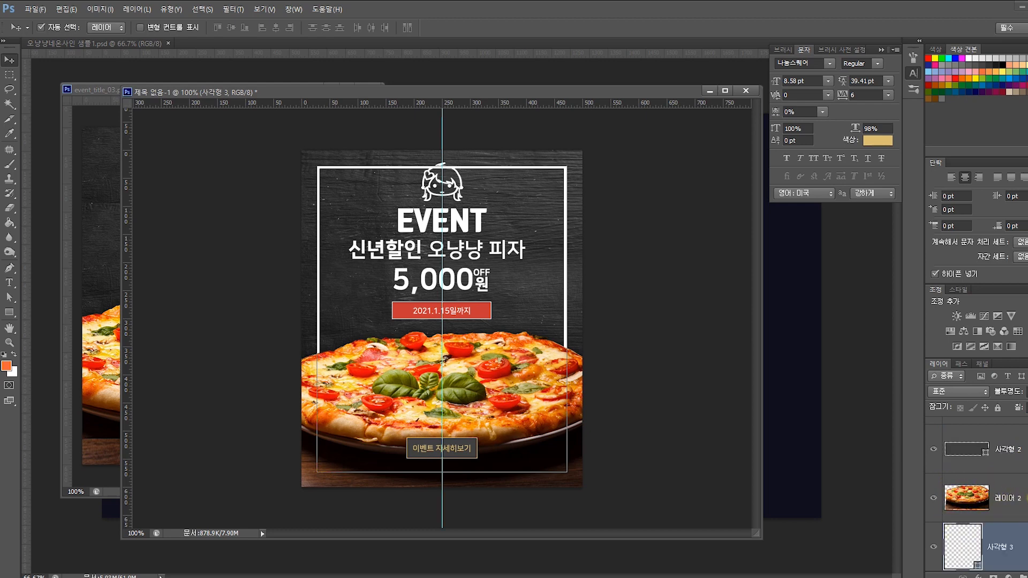
{"action": "left_click", "coordinate": [607, 301]}
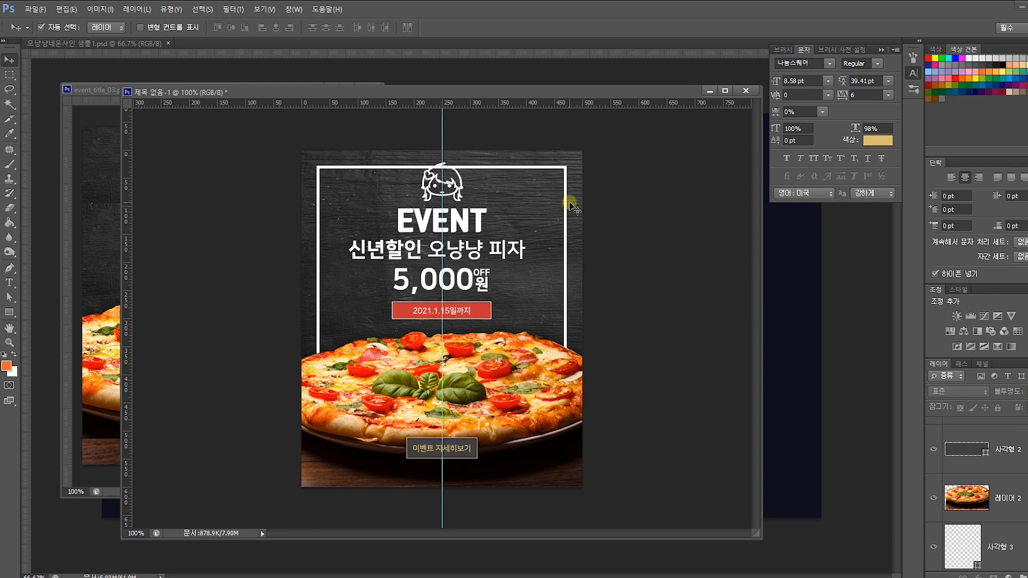
- Try sending the pizza cutout layer backward below the photo layer
{"action": "left_click", "coordinate": [553, 364]}
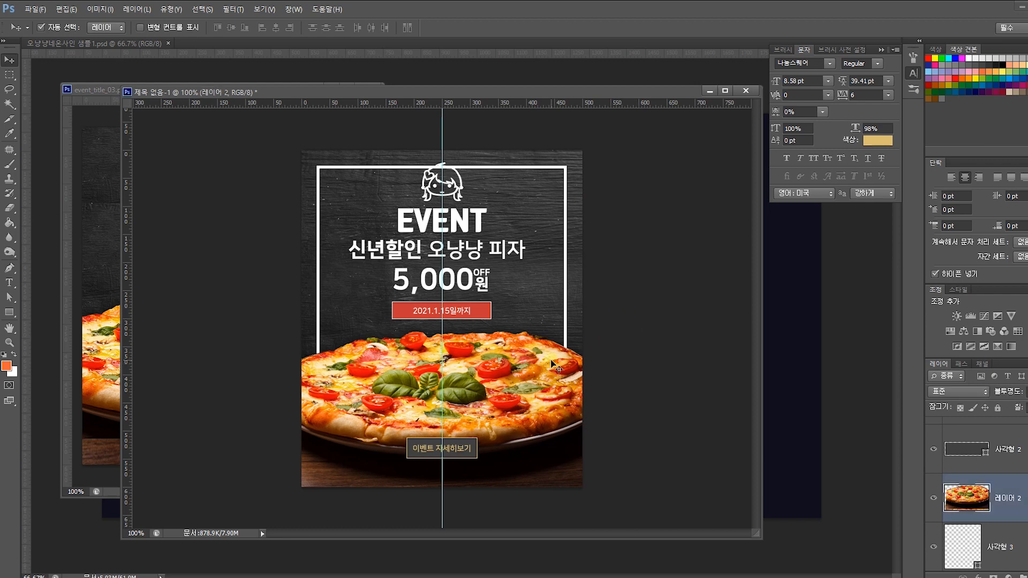
{"action": "key", "text": "ctrl+plus"}
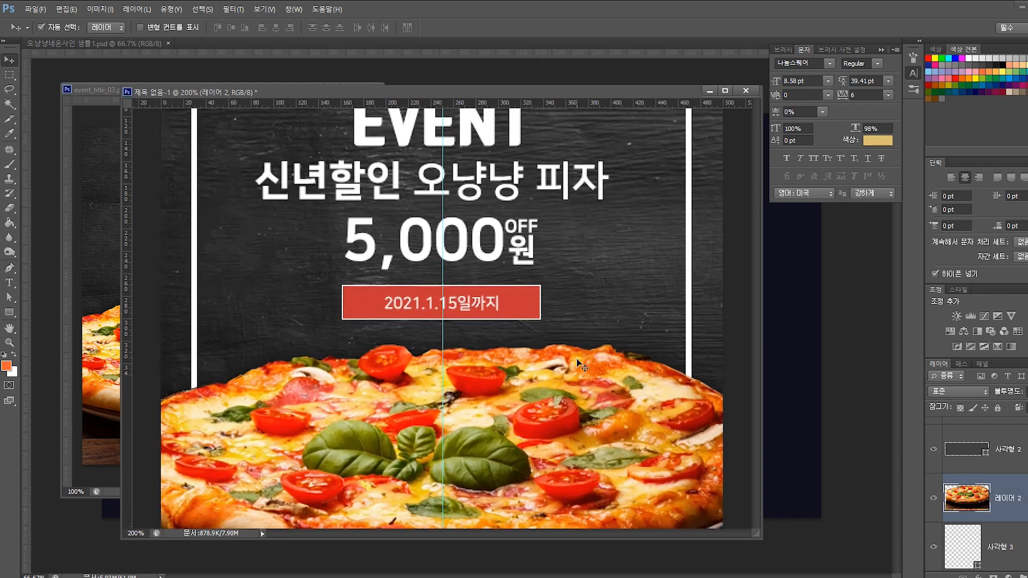
{"action": "key", "text": "ctrl+minus"}
{"action": "key", "text": "ctrl+bracketleft"}
{"action": "key", "text": "ctrl+bracketleft"}
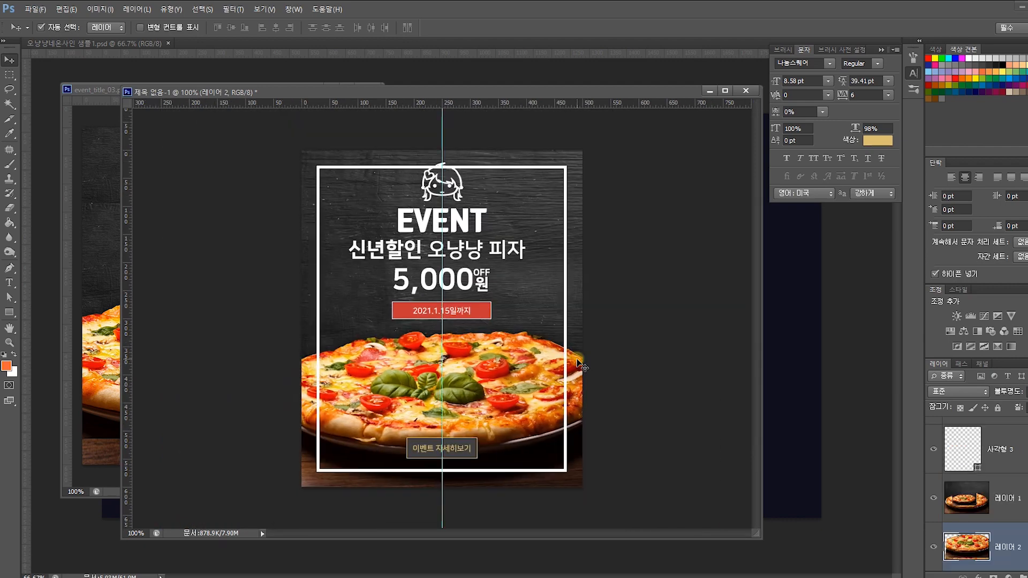
- Undo the layer reordering and the cutout creation, back to the active pizza selection on the photo layer
{"action": "key", "text": "ctrl+alt+z"}
{"action": "key", "text": "ctrl+alt+z"}
{"action": "key", "text": "ctrl+alt+z"}
{"action": "key", "text": "ctrl+alt+z"}
{"action": "key", "text": "ctrl+alt+z"}
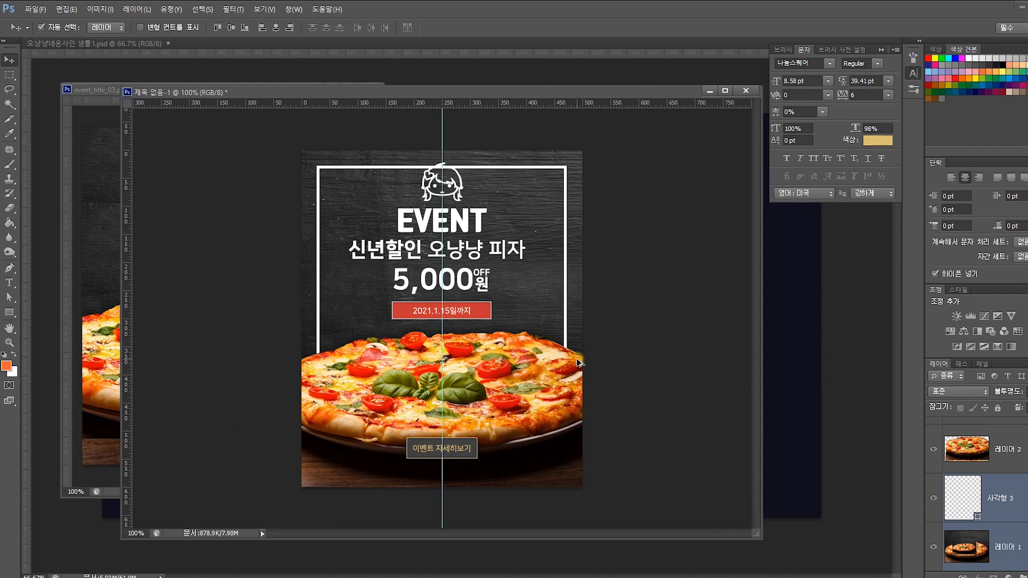
{"action": "key", "text": "ctrl+alt+z"}
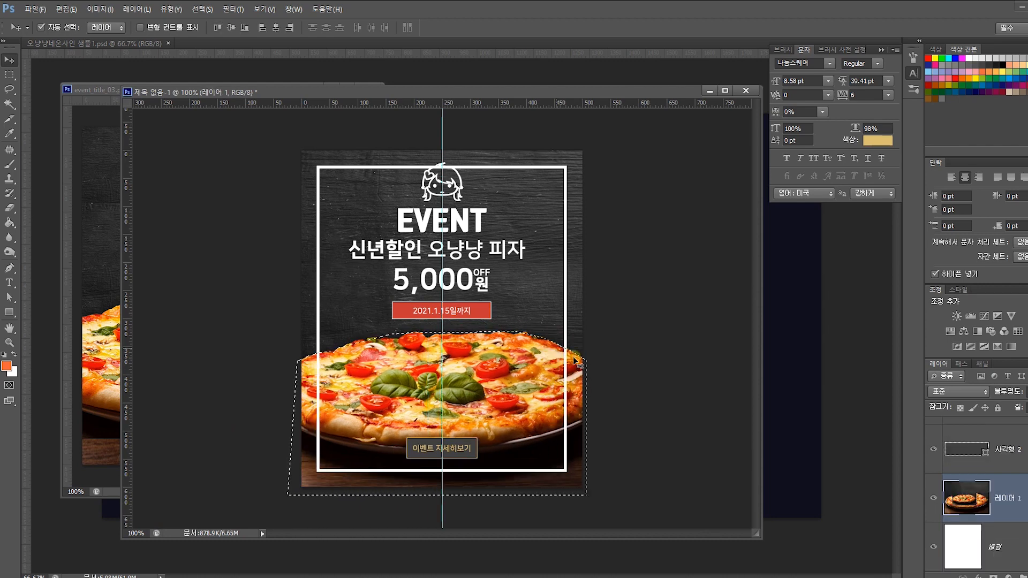
- Copy the selected pizza to a new layer and move it over the original pizza in the photo
{"action": "key", "text": "ctrl+plus"}
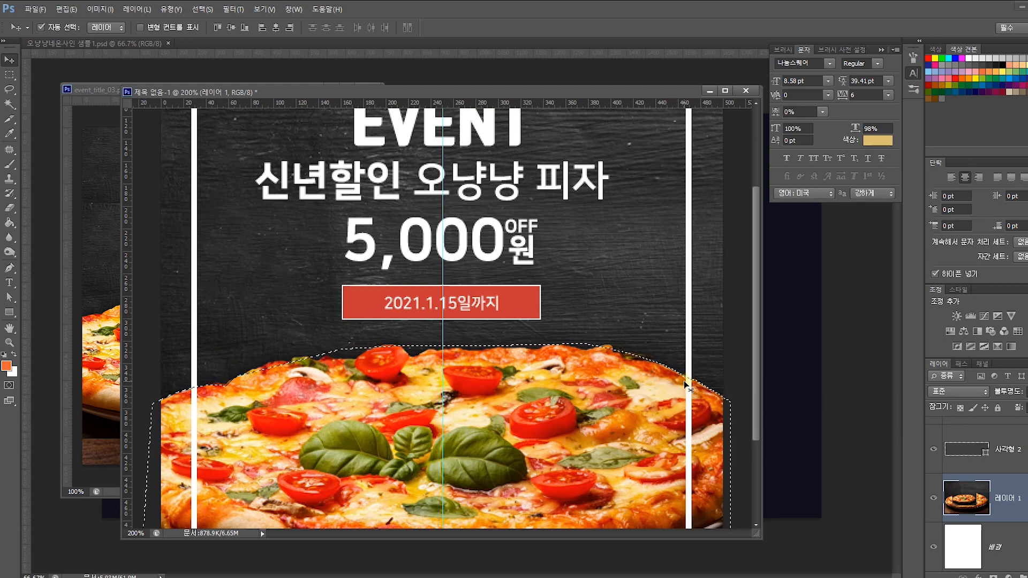
{"action": "key", "text": "ctrl+j"}
{"action": "left_click_drag", "start_coordinate": [656, 398], "coordinate": [684, 381]}
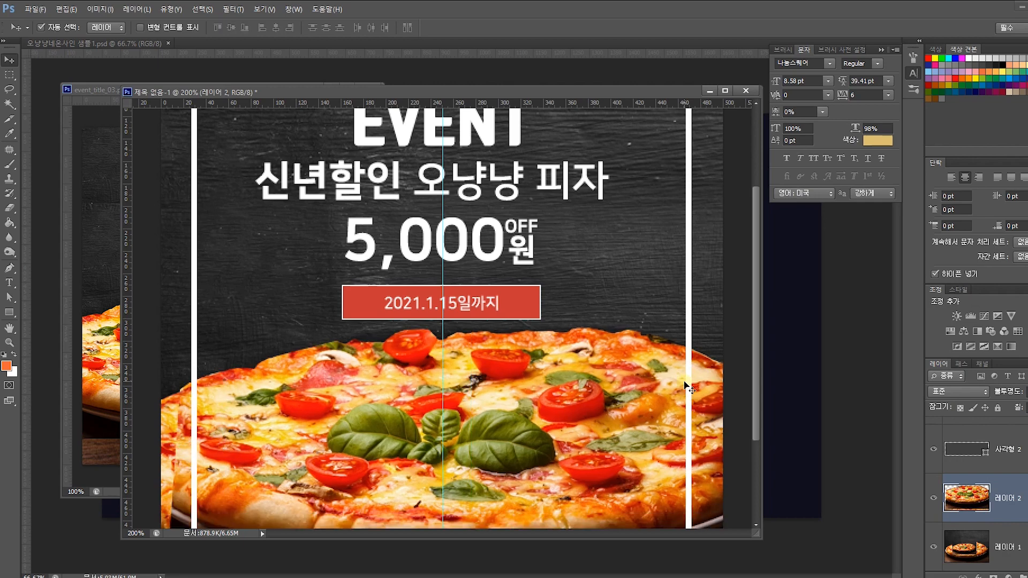
{"action": "left_click_drag", "start_coordinate": [633, 412], "coordinate": [643, 306]}
{"action": "left_click_drag", "start_coordinate": [713, 289], "coordinate": [694, 299]}
{"action": "key", "text": "ctrl+minus"}
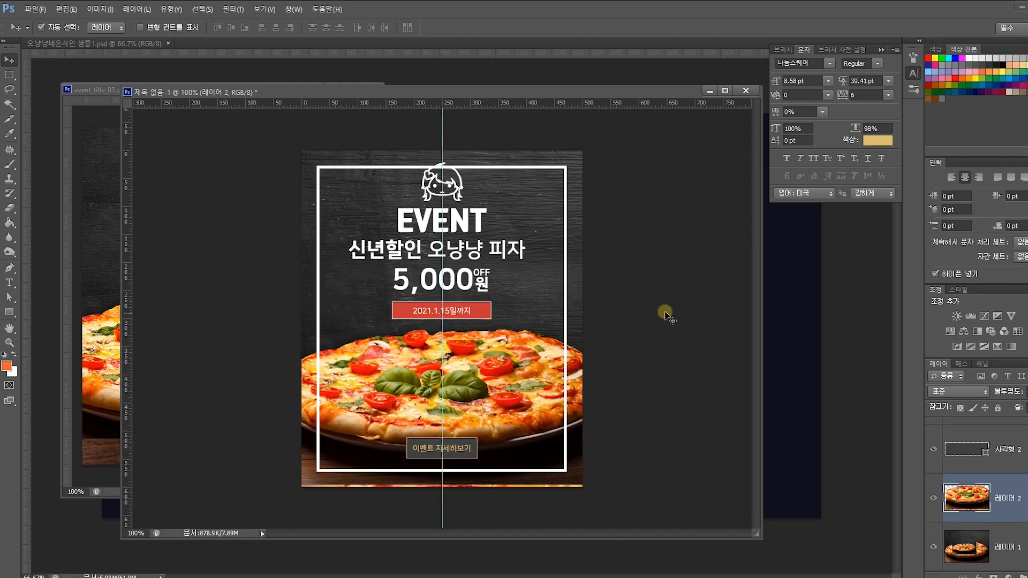
- Place the white frame between the pizza cutout and the photo layer, and nudge the cutout slightly upward
{"action": "left_click_drag", "start_coordinate": [603, 243], "coordinate": [557, 157]}
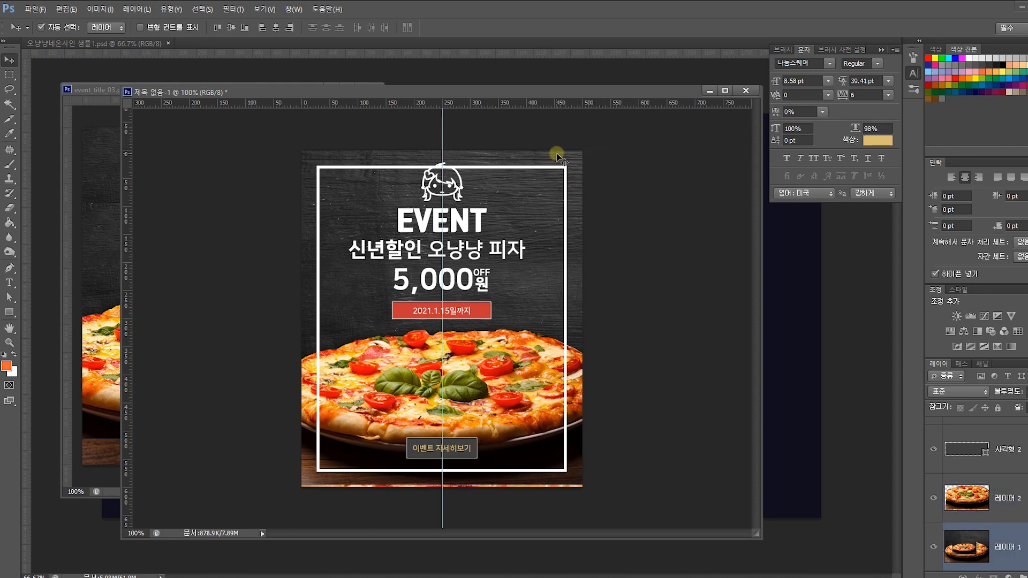
{"action": "left_click", "coordinate": [568, 425]}
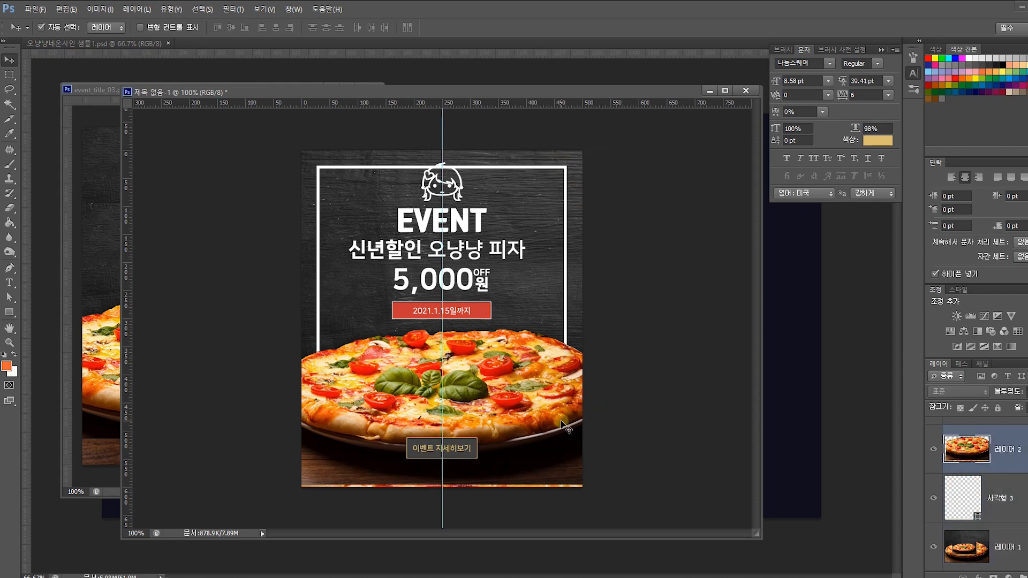
{"action": "left_click_drag", "start_coordinate": [564, 426], "coordinate": [565, 428]}
{"action": "key", "text": "Up"}
{"action": "key", "text": "Down"}
{"action": "key", "text": "Up"}
{"action": "key", "text": "Up"}
{"action": "key", "text": "Up"}
- Select the pizza cutout and photo layers together and nudge them down 3 pixels
{"action": "left_click_drag", "start_coordinate": [589, 394], "coordinate": [577, 323]}
{"action": "key", "text": "Down"}
{"action": "key", "text": "Down"}
{"action": "key", "text": "Down"}
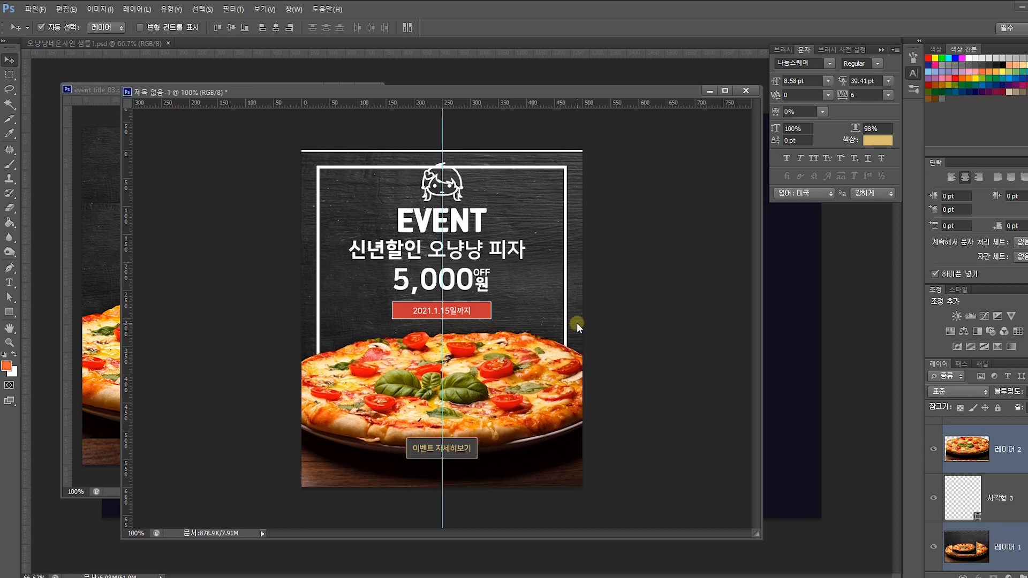
- Stretch the photo layer's height upward to 100.37% so it covers the white gap along the canvas's upper edge
{"action": "left_click", "coordinate": [583, 162]}
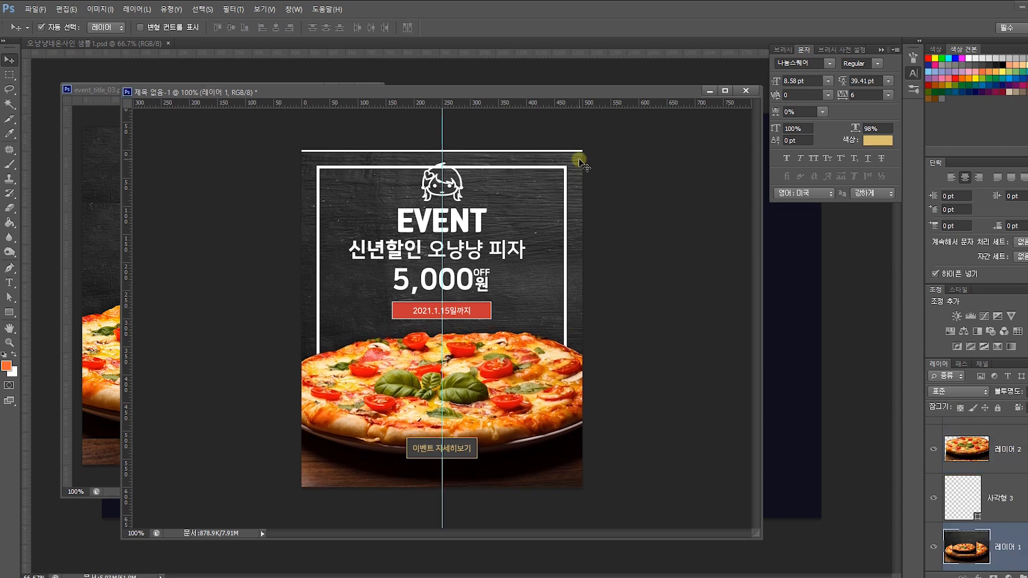
{"action": "key", "text": "ctrl+t"}
{"action": "left_click_drag", "start_coordinate": [476, 151], "coordinate": [478, 148]}
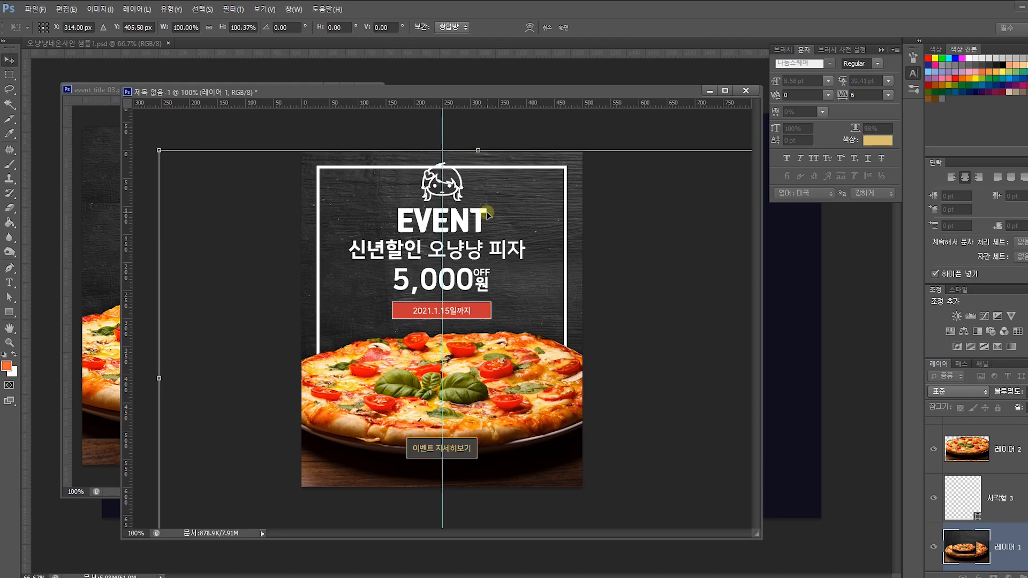
{"action": "key", "text": "Return"}
{"action": "key", "text": "ctrl+plus"}
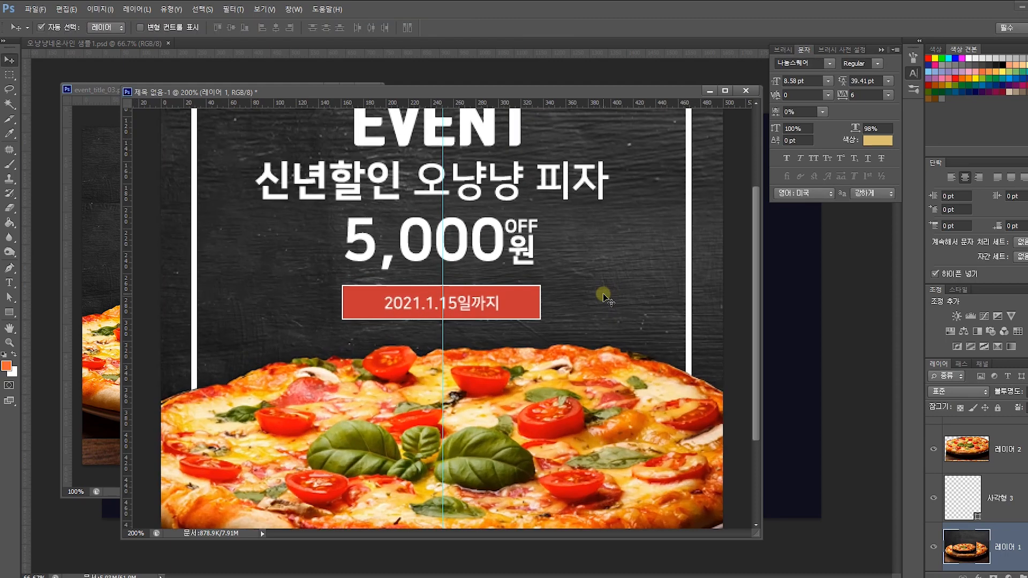
{"action": "key", "text": "ctrl+minus"}
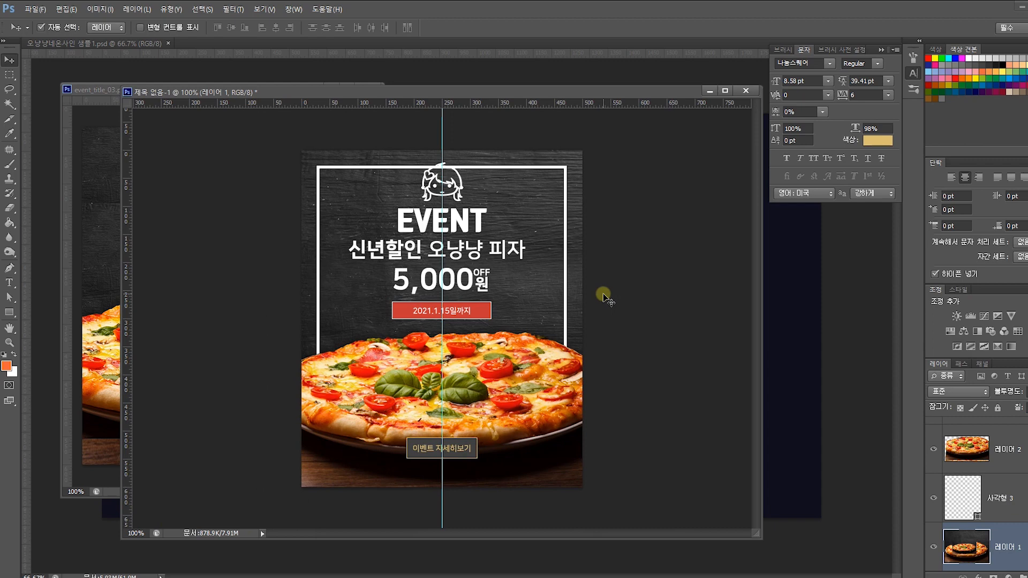
- Nudge the pizza cutout up 4 pixels and stretch its lower edge to 102.05% height, past the bottom of the canvas
{"action": "left_click", "coordinate": [561, 371]}
{"action": "key", "text": "Up"}
{"action": "key", "text": "Up"}
{"action": "key", "text": "Up"}
{"action": "key", "text": "Up"}
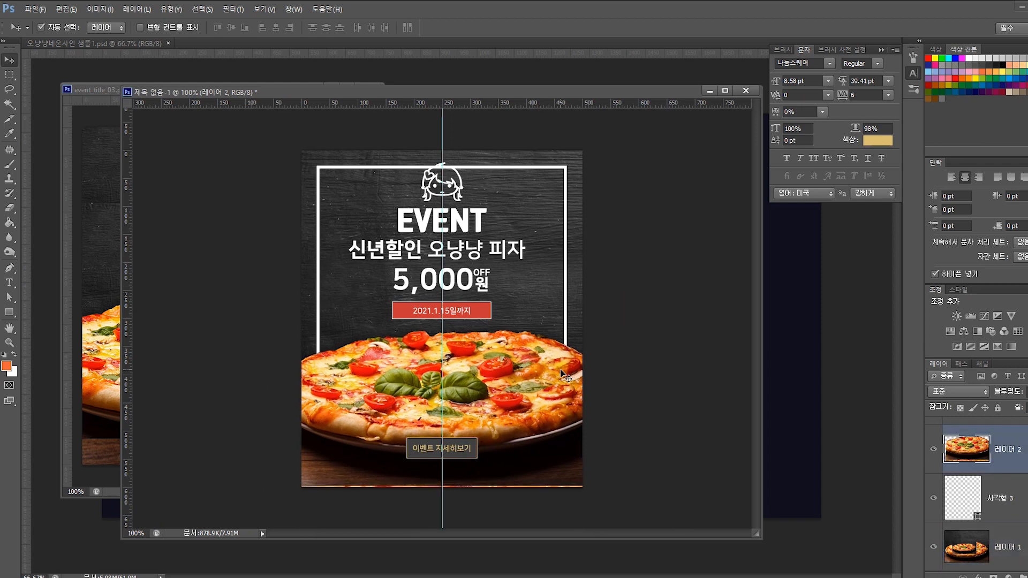
{"action": "key", "text": "ctrl+t"}
{"action": "left_click_drag", "start_coordinate": [442, 487], "coordinate": [442, 497]}
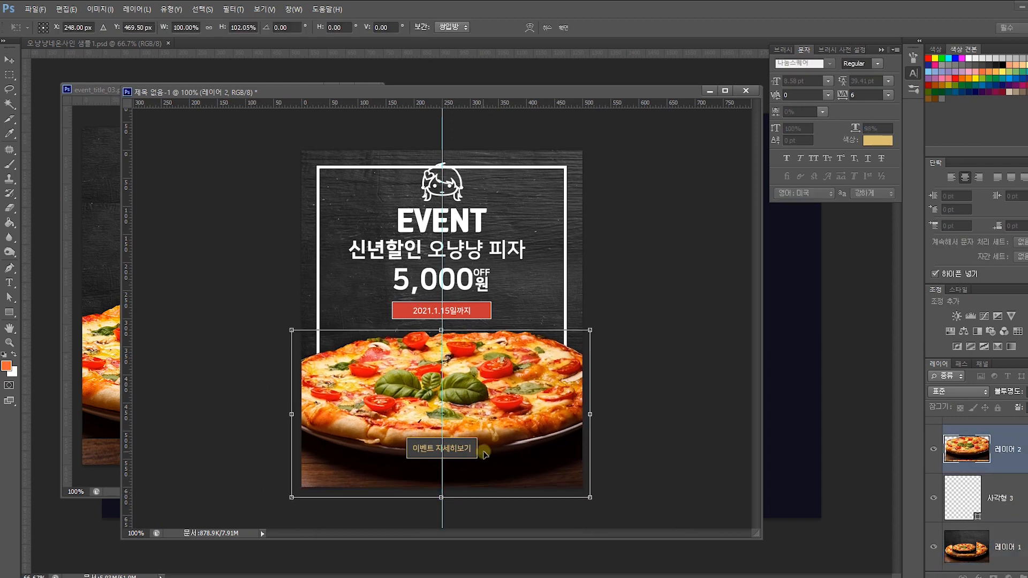
{"action": "key", "text": "Return"}
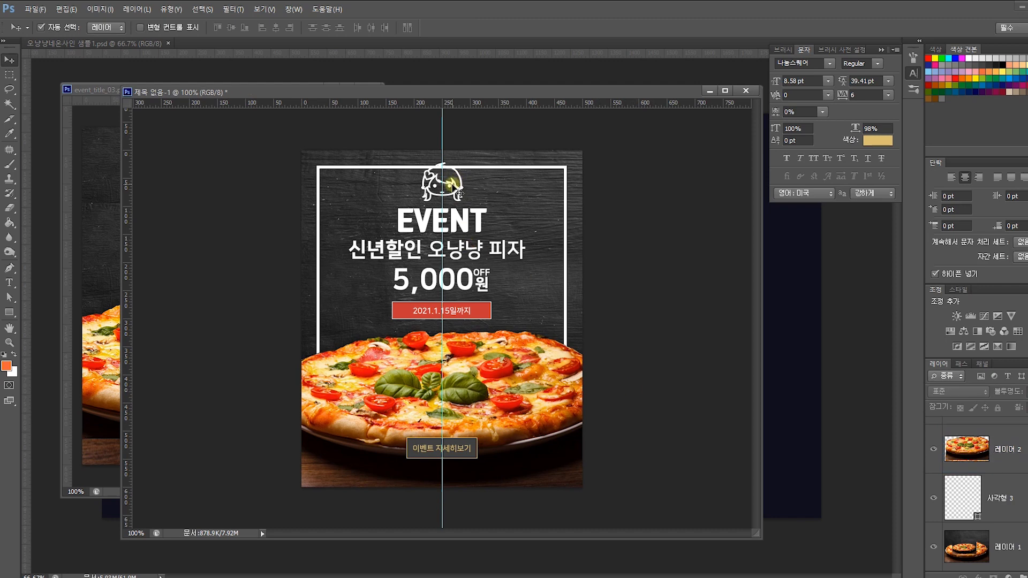
- Move the girl-face logo aside and place it back near the centre guide above the EVENT title
{"action": "left_click_drag", "start_coordinate": [453, 182], "coordinate": [381, 189]}
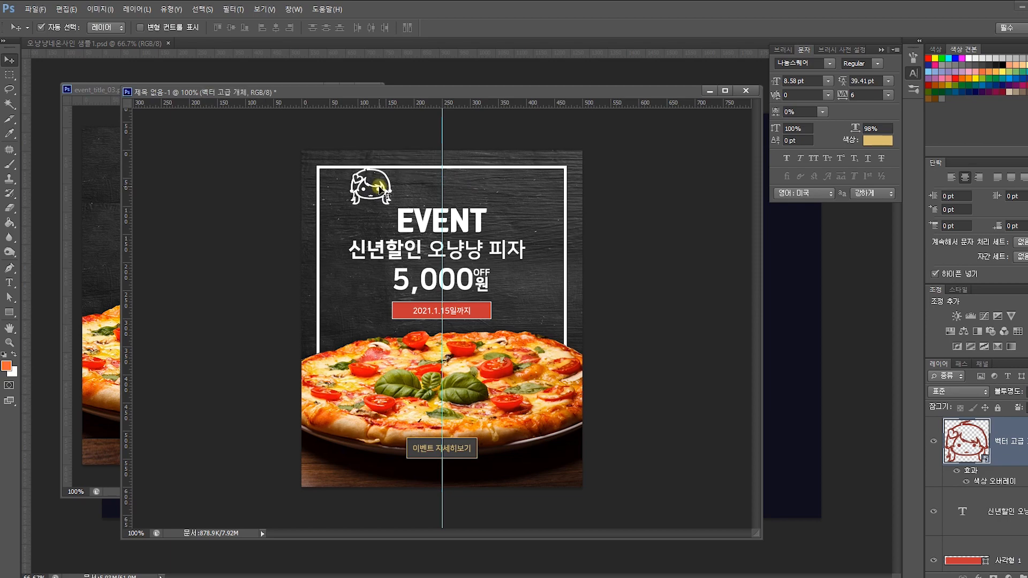
{"action": "key", "text": "ctrl+plus"}
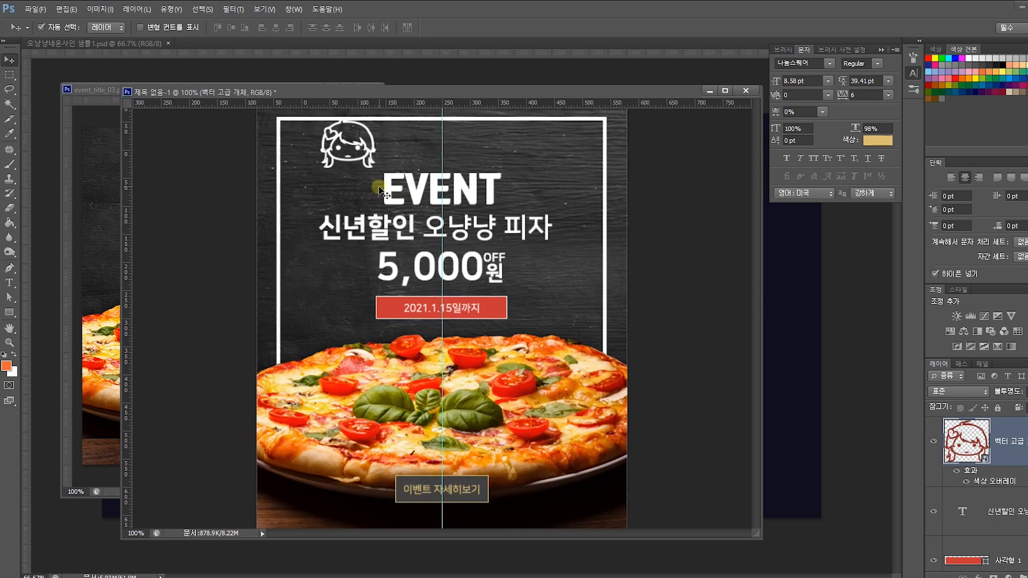
{"action": "scroll", "coordinate": [337, 185], "scroll_direction": "up", "scroll_amount": 2}
{"action": "left_click_drag", "start_coordinate": [339, 188], "coordinate": [470, 191]}
{"action": "left_click", "coordinate": [305, 145]}
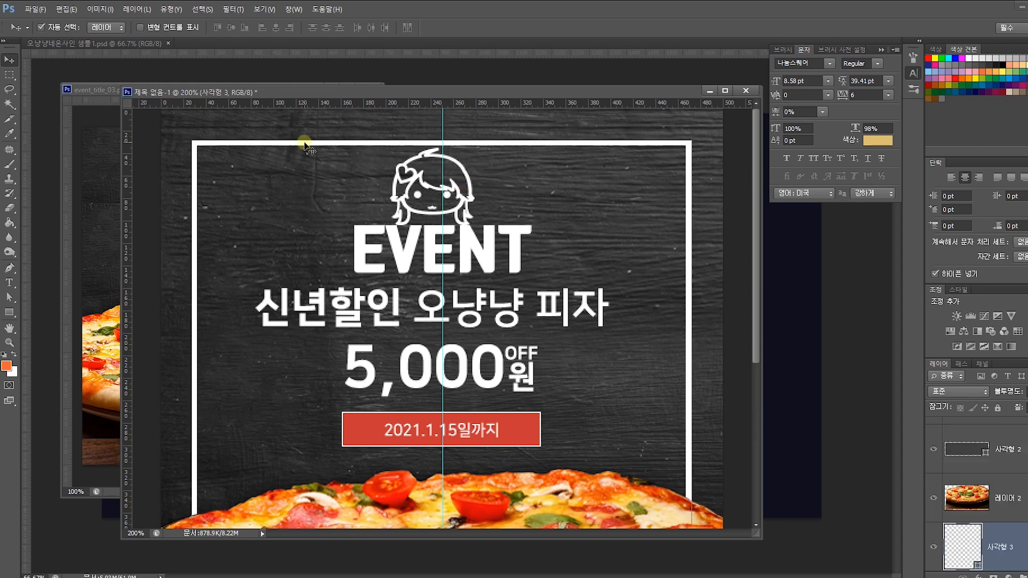
- Duplicate the 신년할인 오냥냥 피자 text, change the copy to ONIANG and place it to the left of the logo
{"action": "left_click_drag", "start_coordinate": [444, 299], "coordinate": [408, 173], "text": "alt"}
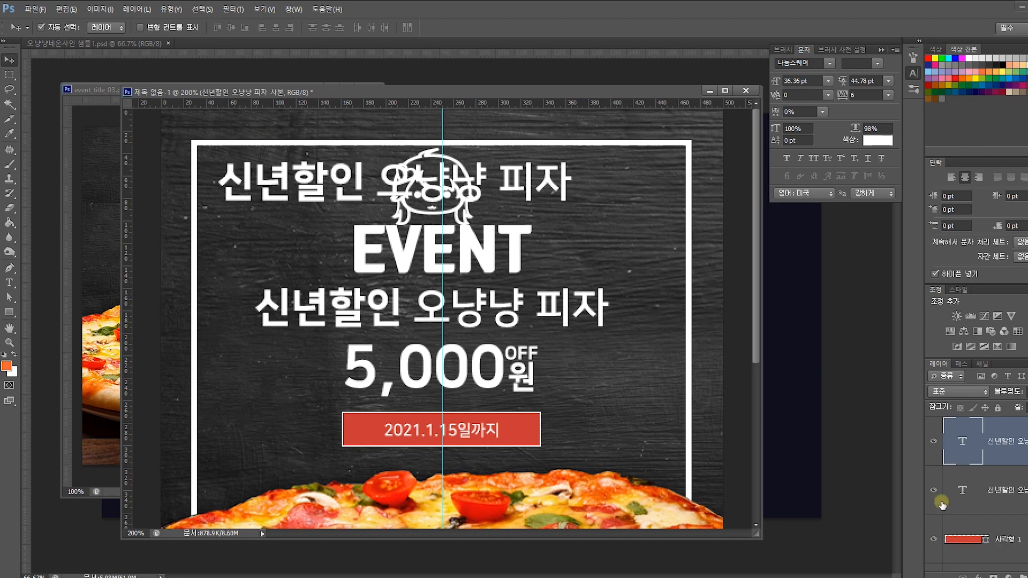
{"action": "double_click", "coordinate": [971, 437]}
{"action": "type", "text": "ON"}
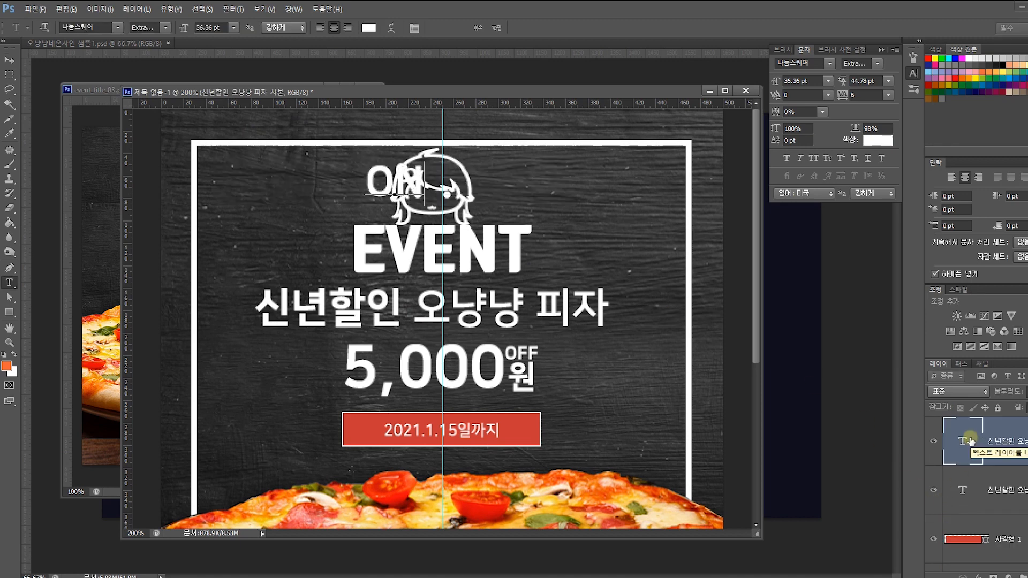
{"action": "type", "text": "IANG"}
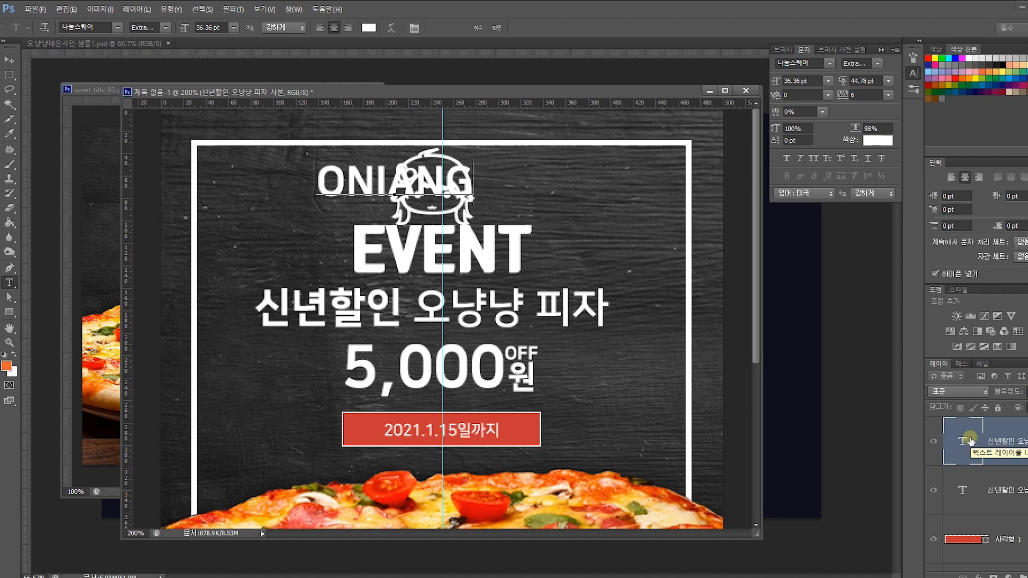
{"action": "left_click", "coordinate": [9, 60]}
{"action": "left_click_drag", "start_coordinate": [402, 181], "coordinate": [318, 174]}
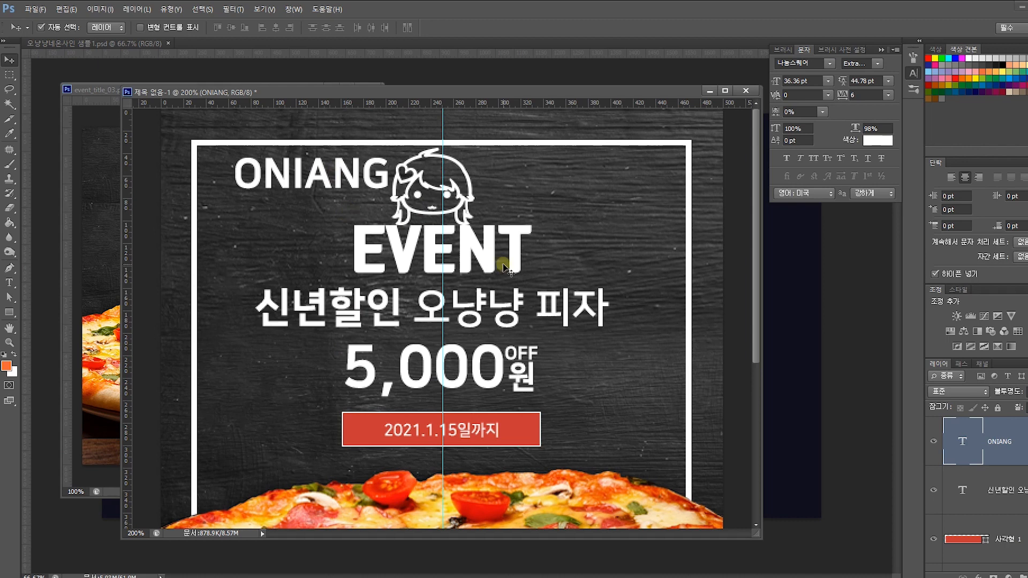
- Scale the ONIANG text down to about 68% and move it onto the white frame's upper edge, left of the logo
{"action": "left_click", "coordinate": [623, 144]}
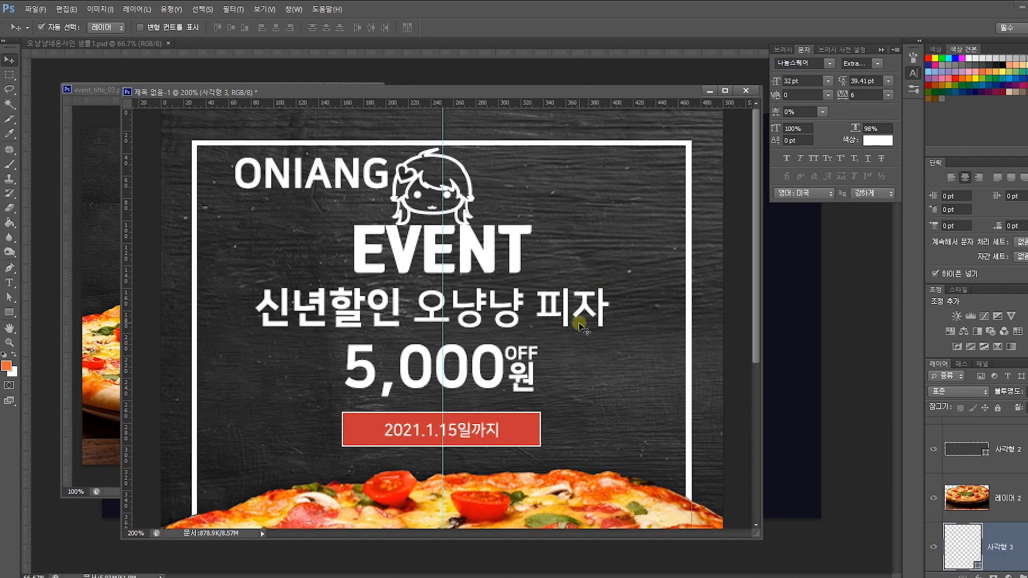
{"action": "key", "text": "ctrl+minus"}
{"action": "left_click", "coordinate": [623, 383]}
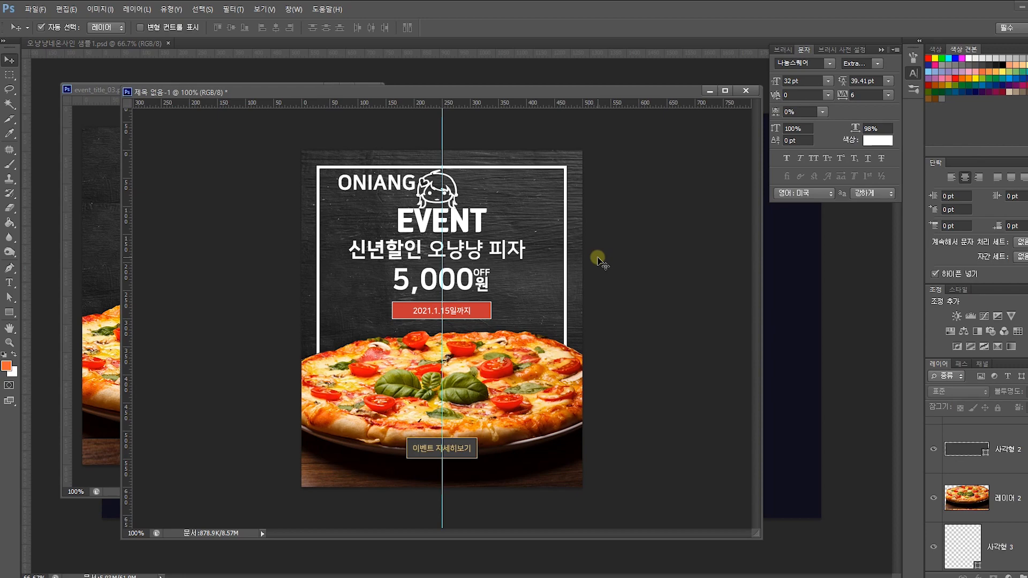
{"action": "key", "text": "ctrl+plus"}
{"action": "scroll", "coordinate": [449, 195], "scroll_direction": "up", "scroll_amount": 3}
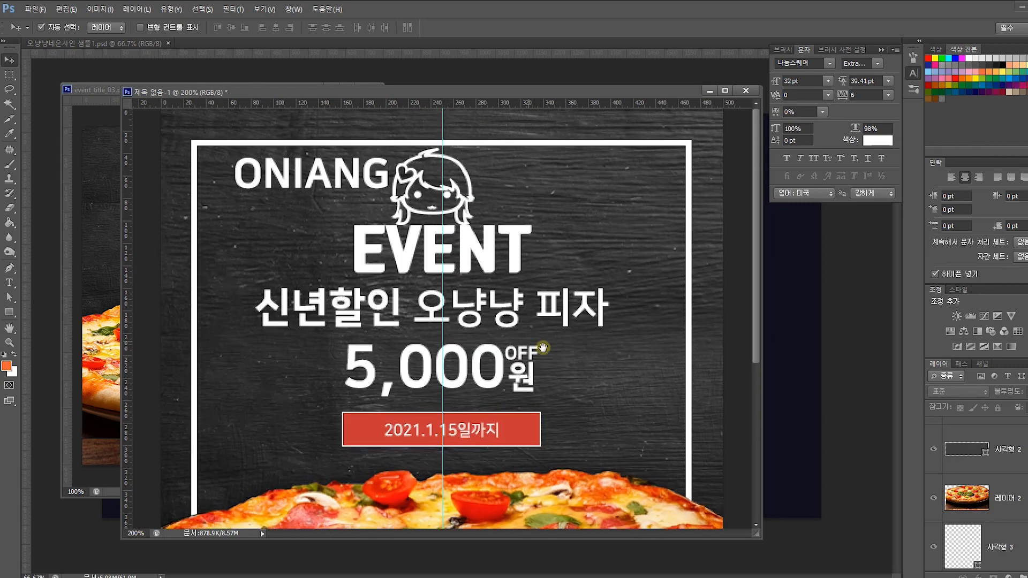
{"action": "left_click", "coordinate": [378, 185]}
{"action": "key", "text": "ctrl+t"}
{"action": "left_click_drag", "start_coordinate": [396, 199], "coordinate": [341, 182]}
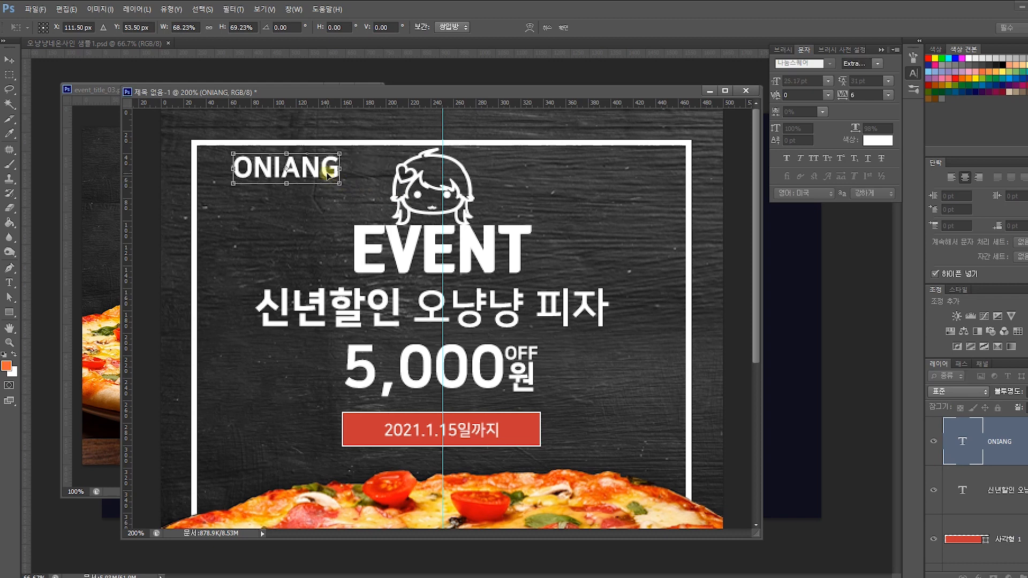
{"action": "key", "text": "Return"}
{"action": "left_click_drag", "start_coordinate": [330, 178], "coordinate": [336, 153]}
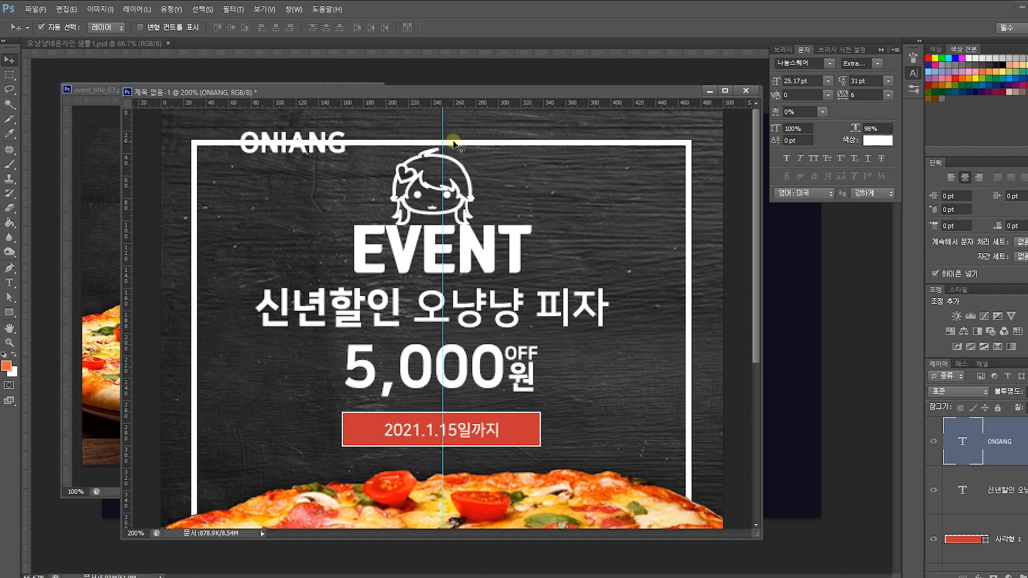
- Add anchor points to the white frame's upper edge on both sides of the ONIANG text
{"action": "left_click", "coordinate": [377, 154]}
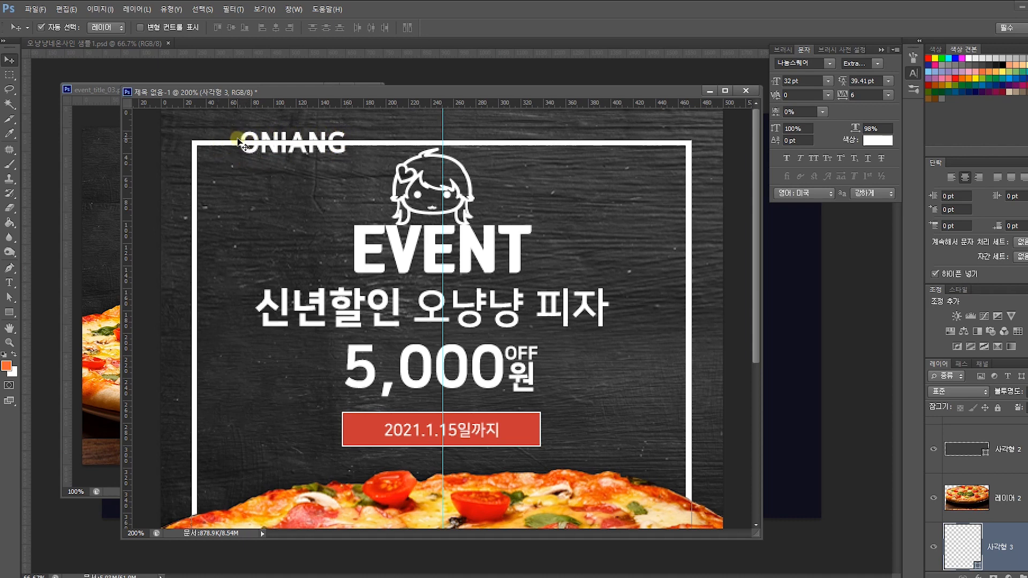
{"action": "left_click", "coordinate": [10, 271]}
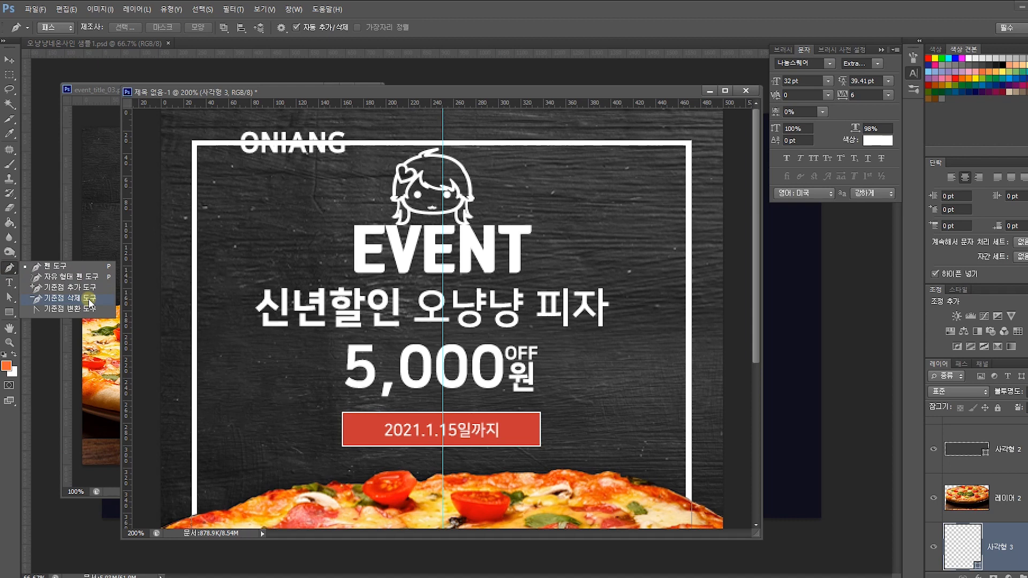
{"action": "left_click", "coordinate": [91, 291]}
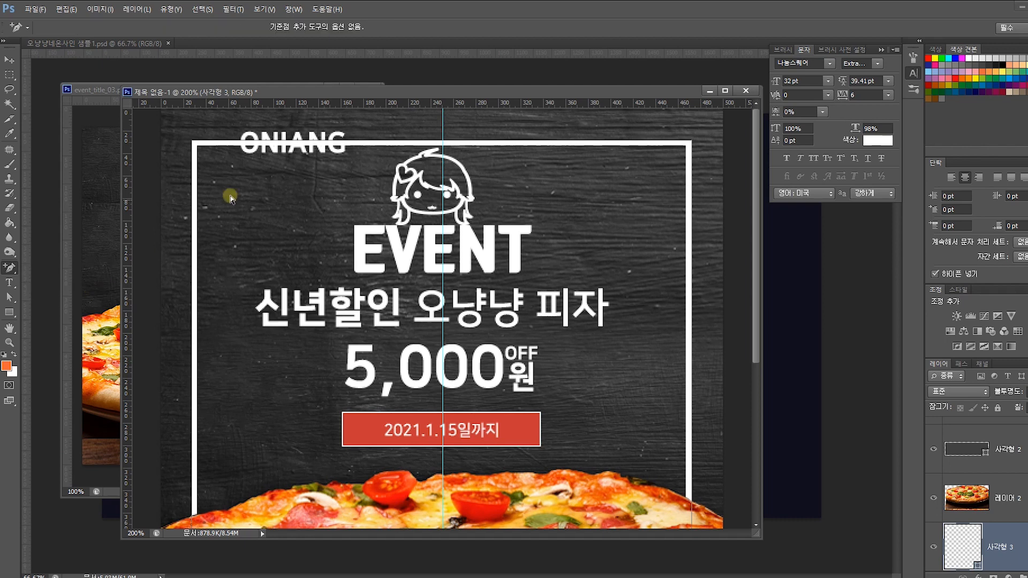
{"action": "left_click", "coordinate": [233, 141]}
{"action": "left_click", "coordinate": [356, 142]}
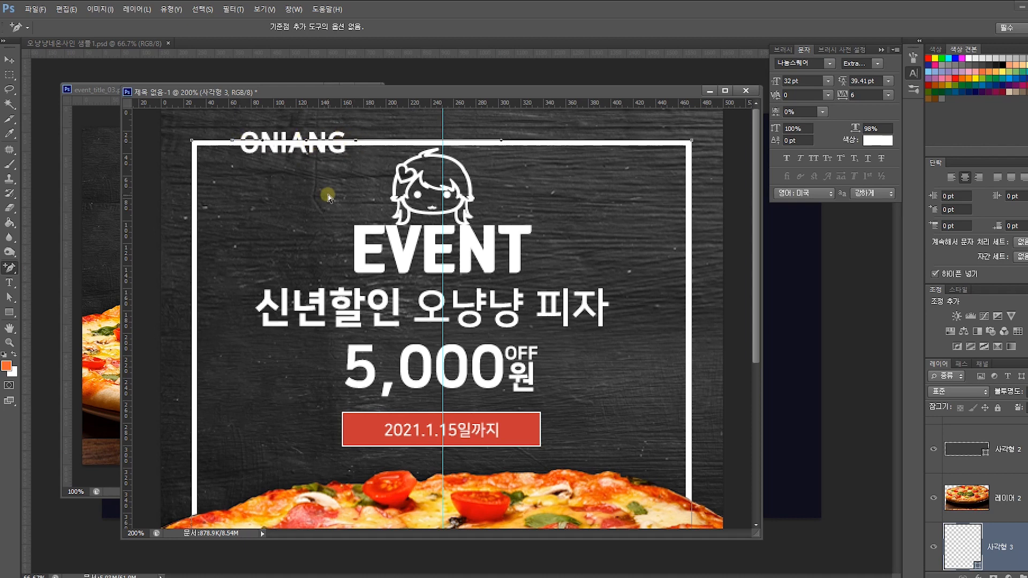
- Delete the frame segment behind the ONIANG text, leaving a gap between the two added anchor points
{"action": "left_click", "coordinate": [11, 299]}
{"action": "left_click", "coordinate": [311, 176]}
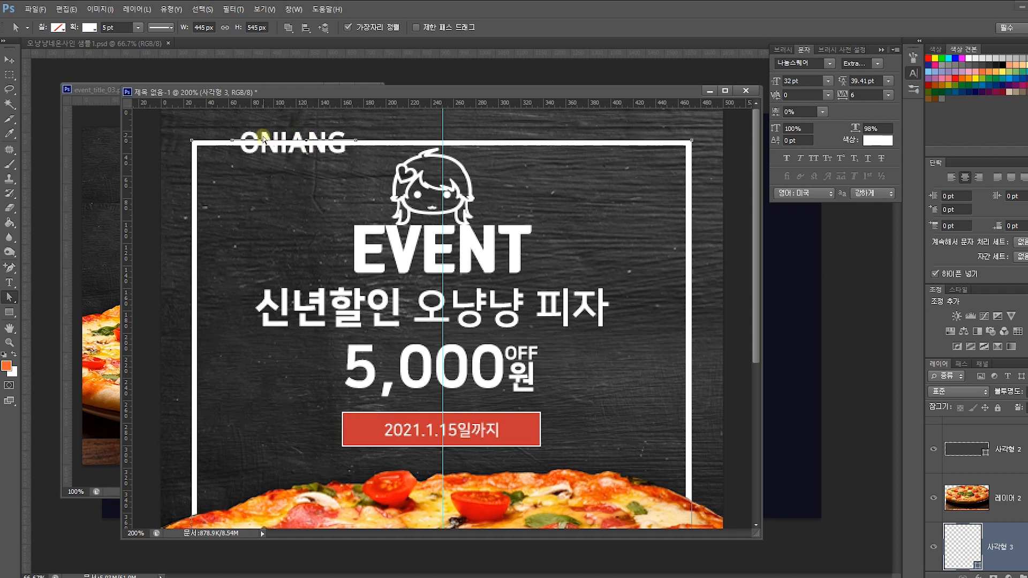
{"action": "left_click", "coordinate": [313, 160]}
{"action": "key", "text": "ctrl+plus"}
{"action": "left_click_drag", "start_coordinate": [301, 154], "coordinate": [437, 319]}
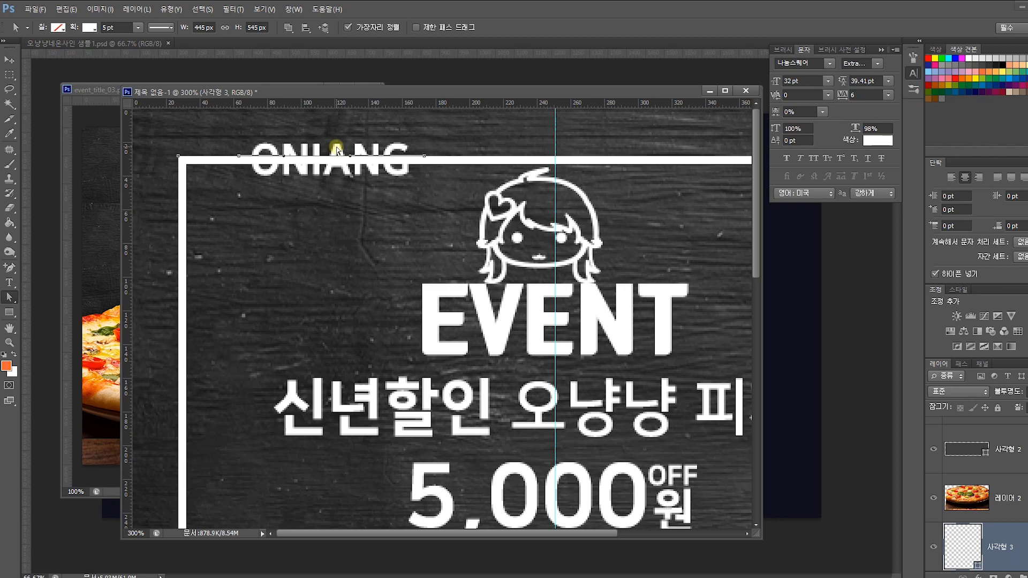
{"action": "key", "text": "Delete"}
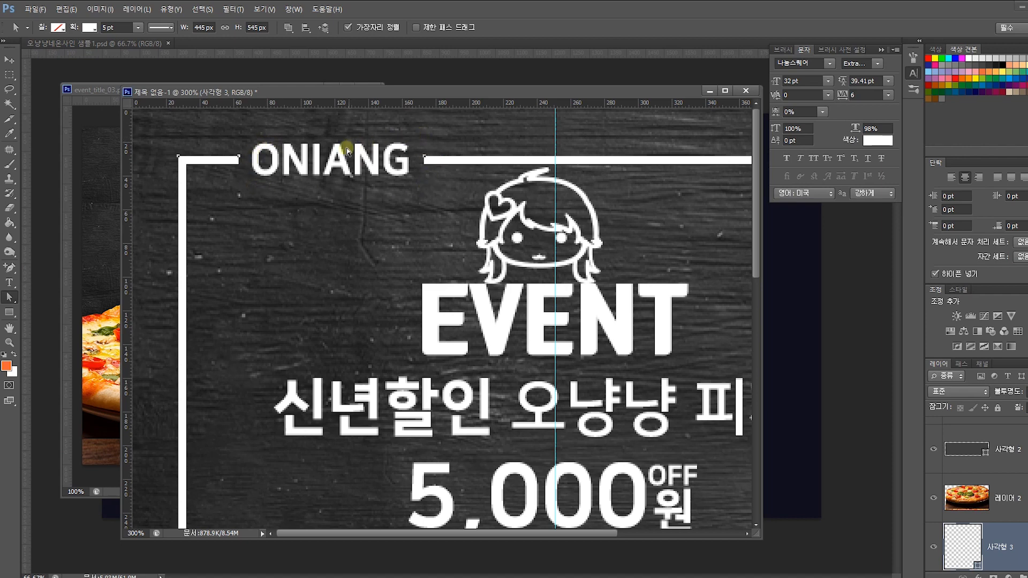
{"action": "left_click", "coordinate": [9, 59]}
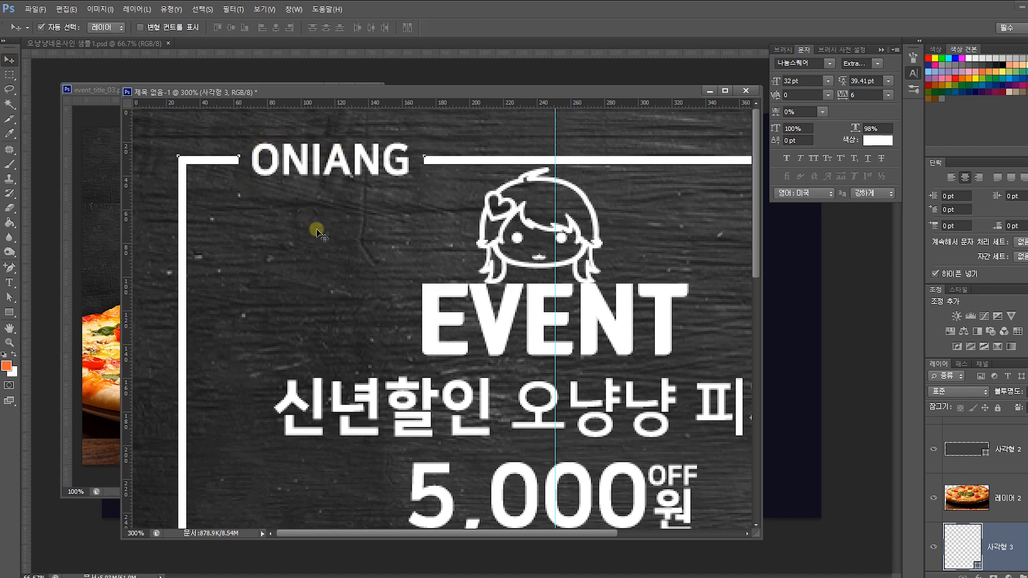
{"action": "left_click", "coordinate": [382, 166]}
{"action": "left_click", "coordinate": [421, 197]}
{"action": "key", "text": "ctrl+minus"}
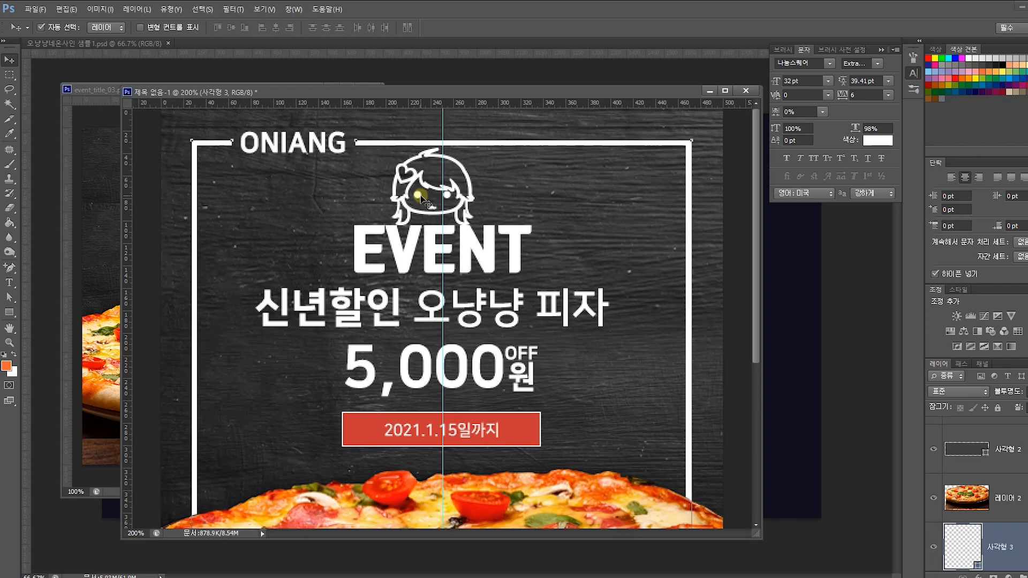
{"action": "key", "text": "ctrl+minus"}
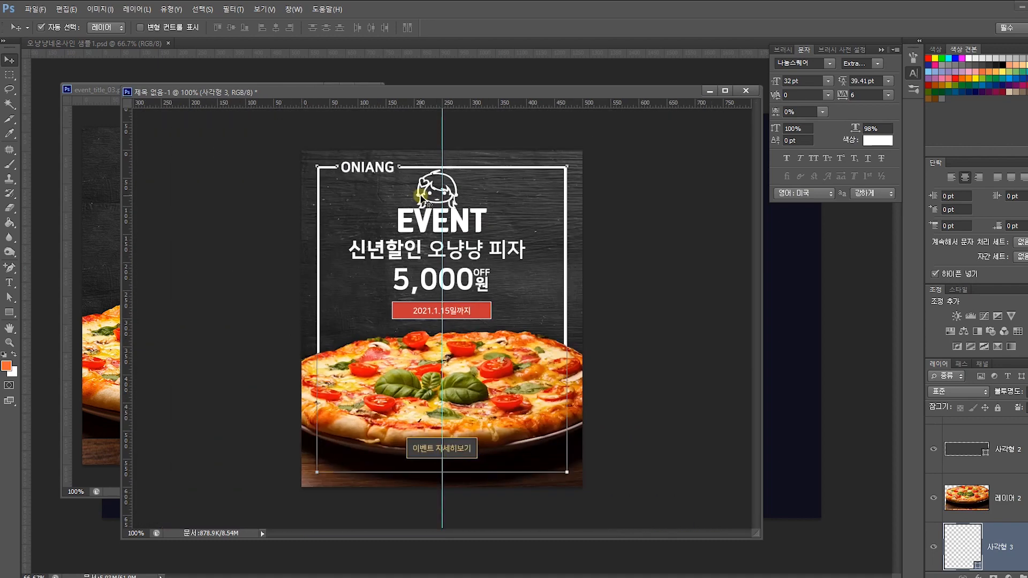
- Remove the girl-face logo above the EVENT title from the banner
{"action": "left_click", "coordinate": [450, 187]}
{"action": "left_click_drag", "start_coordinate": [450, 187], "coordinate": [526, 282]}
{"action": "key", "text": "Delete"}
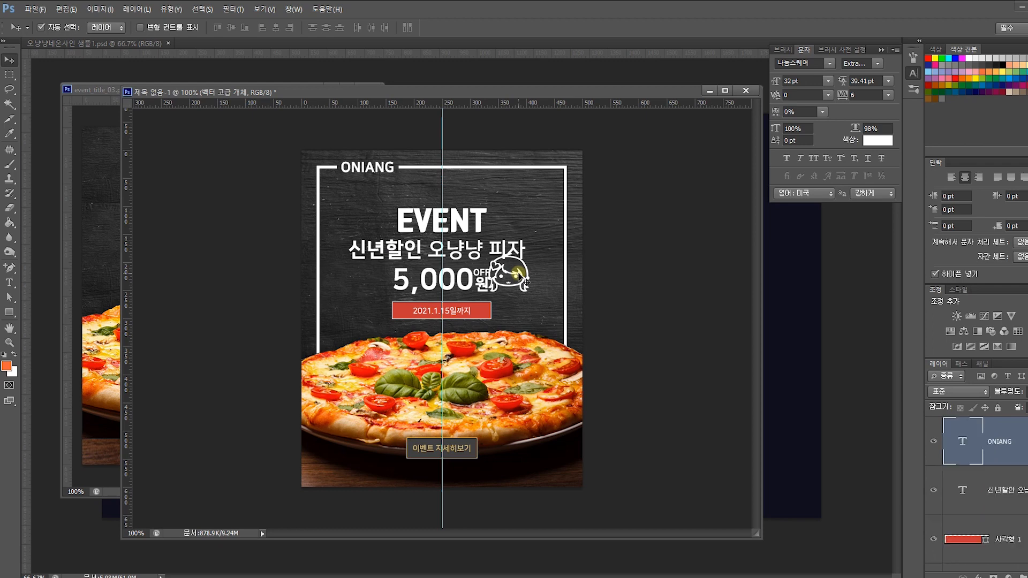
- Shift the EVENT title and the 신년할인 오냥냥 피자 line slightly up
{"action": "left_click", "coordinate": [484, 218]}
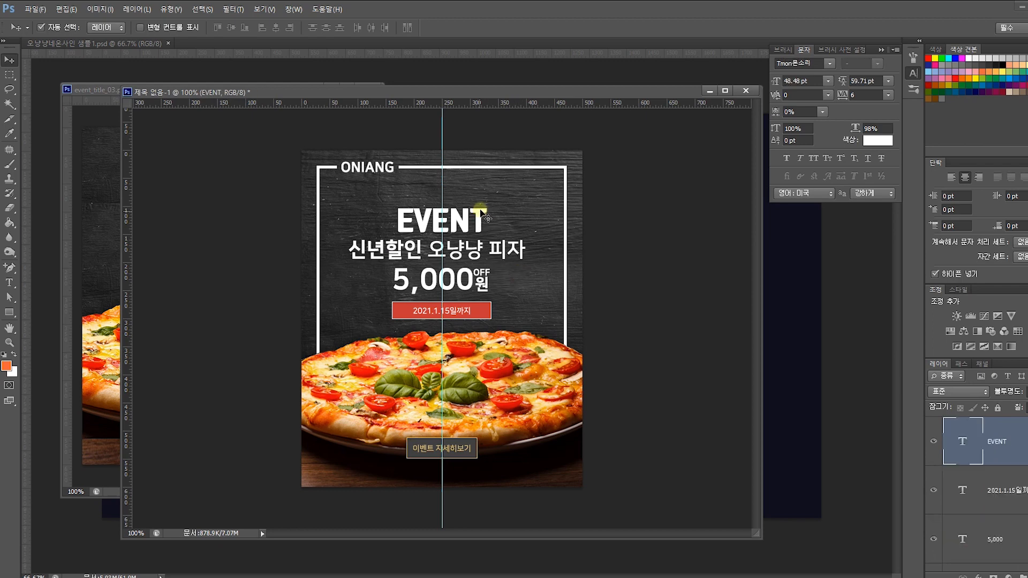
{"action": "left_click_drag", "start_coordinate": [483, 219], "coordinate": [483, 213]}
{"action": "left_click", "coordinate": [478, 257]}
{"action": "left_click_drag", "start_coordinate": [479, 257], "coordinate": [466, 246]}
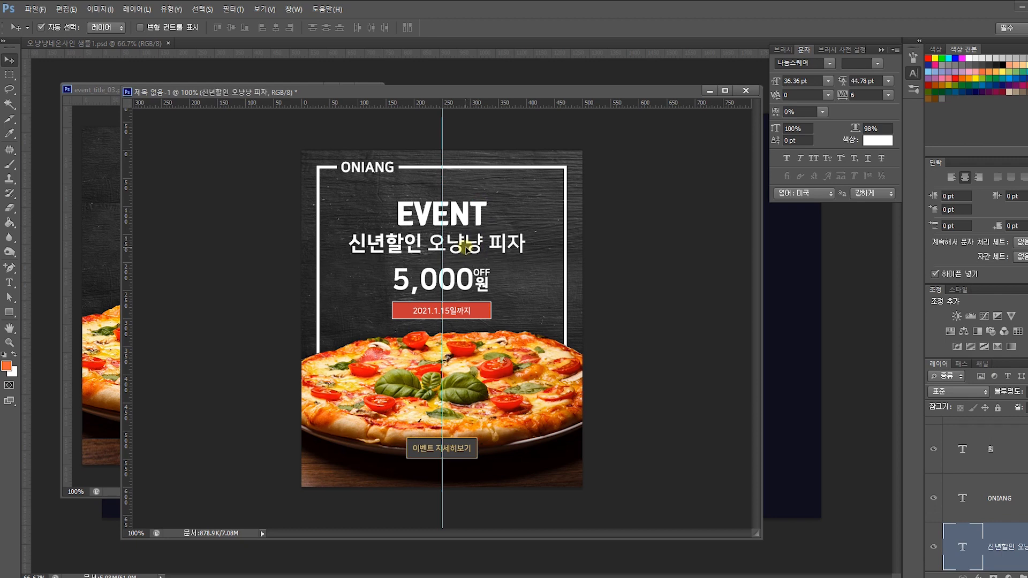
- Move the 5,000 OFF 원 price group and the red date bar with its text slightly up
{"action": "left_click", "coordinate": [484, 284]}
{"action": "left_click", "coordinate": [481, 273], "text": "shift"}
{"action": "left_click", "coordinate": [462, 288], "text": "shift"}
{"action": "left_click_drag", "start_coordinate": [462, 288], "coordinate": [467, 271]}
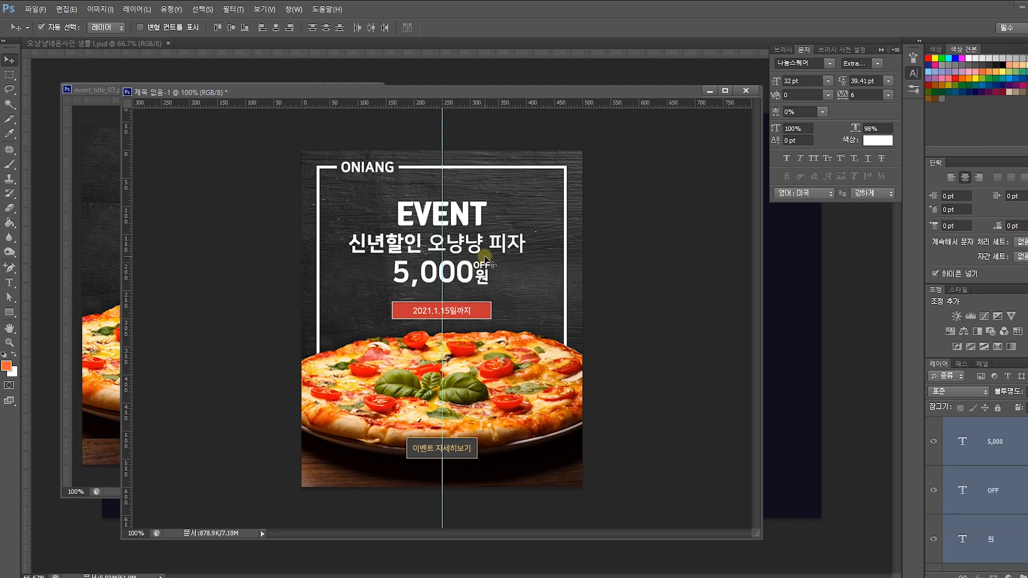
{"action": "left_click", "coordinate": [469, 313]}
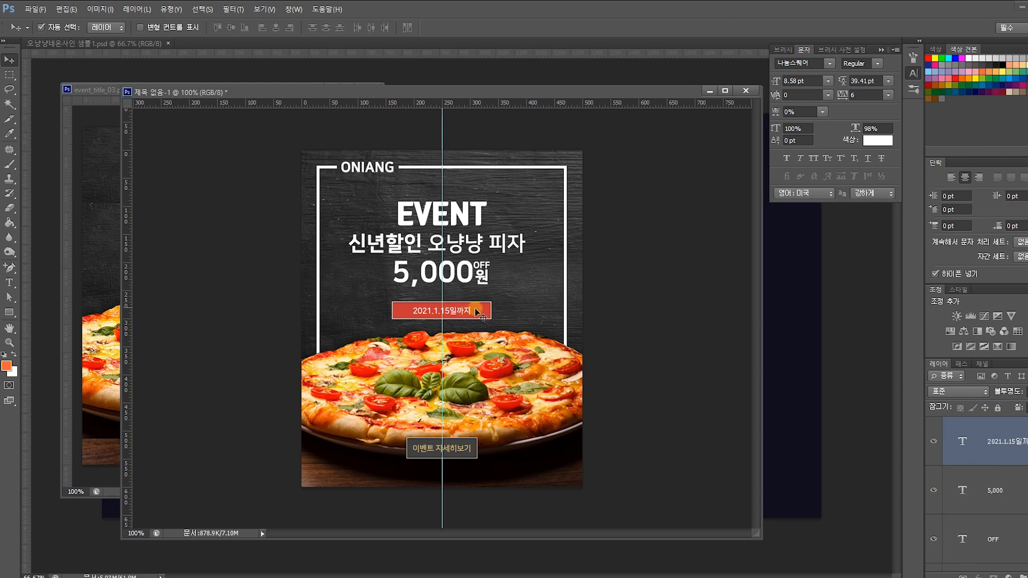
{"action": "left_click_drag", "start_coordinate": [481, 310], "coordinate": [477, 303]}
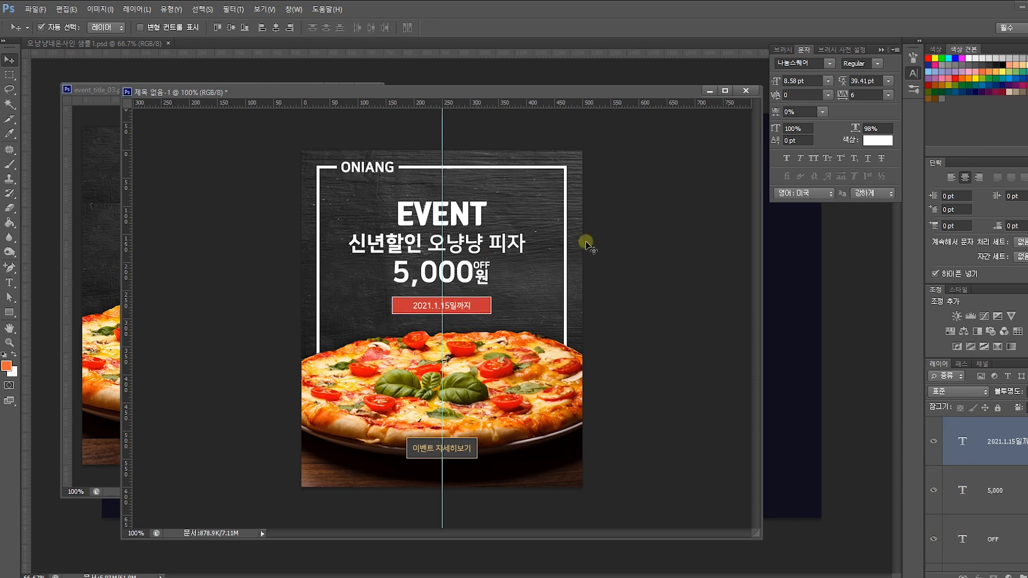
- Scale the white frame and the ONIANG text together down to about 96.9% around their centre
{"action": "left_click_drag", "start_coordinate": [609, 178], "coordinate": [219, 128]}
{"action": "left_click", "coordinate": [568, 164]}
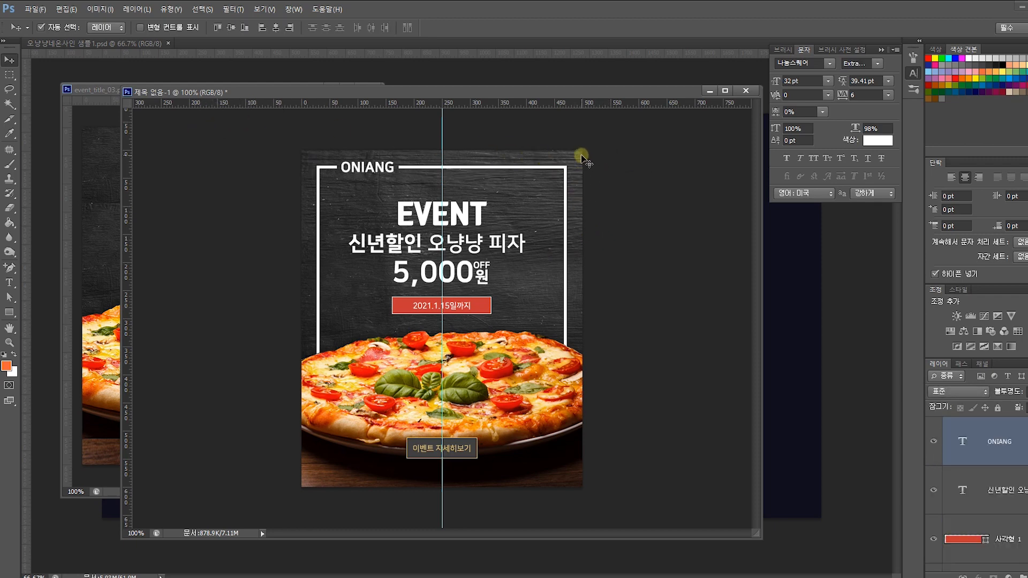
{"action": "key", "text": "ctrl+t"}
{"action": "left_click_drag", "start_coordinate": [567, 163], "coordinate": [563, 167]}
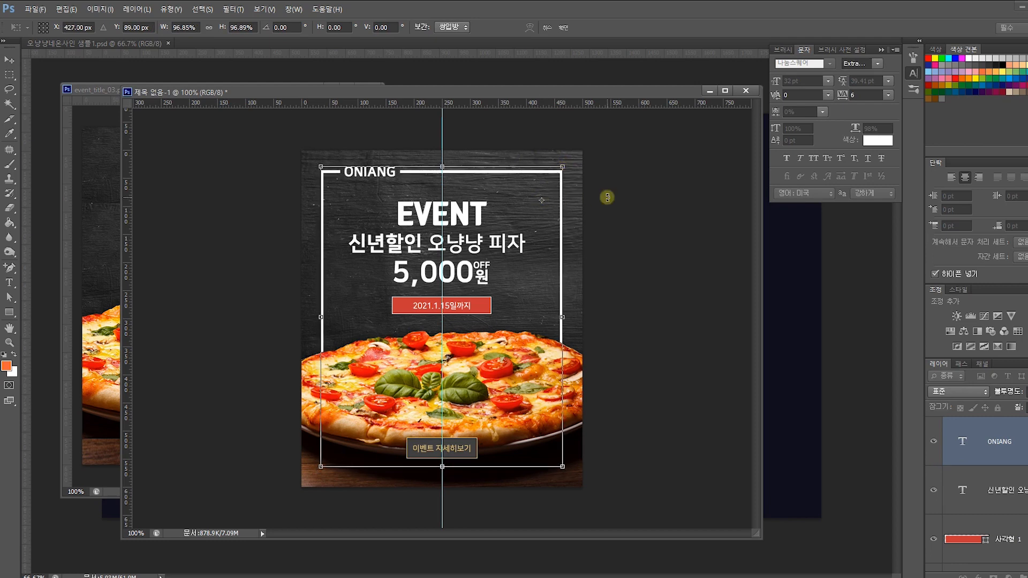
{"action": "key", "text": "Return"}
{"action": "left_click", "coordinate": [607, 181]}
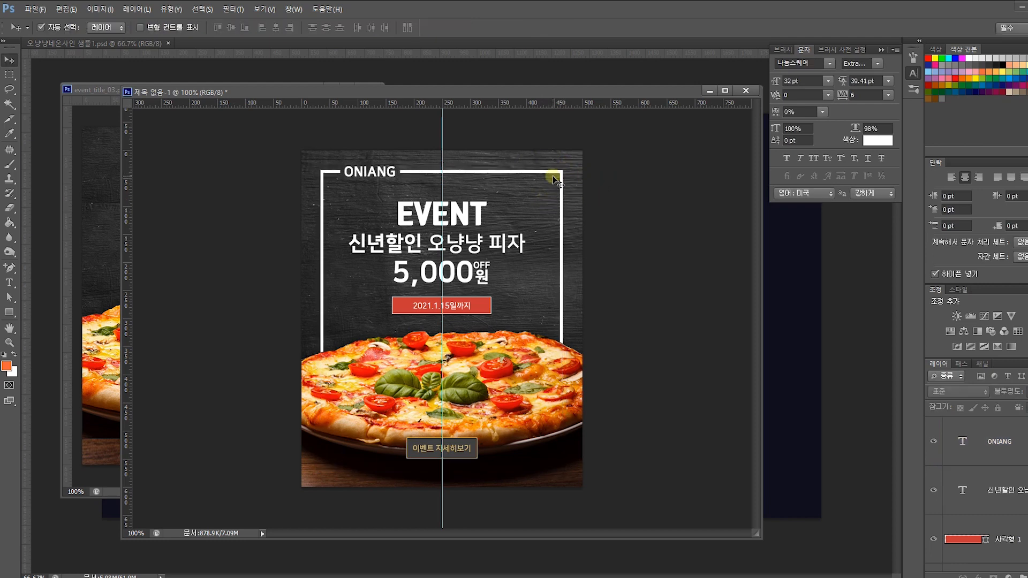
- Set the white frame's stroke width to 3 pt
{"action": "left_click", "coordinate": [551, 171]}
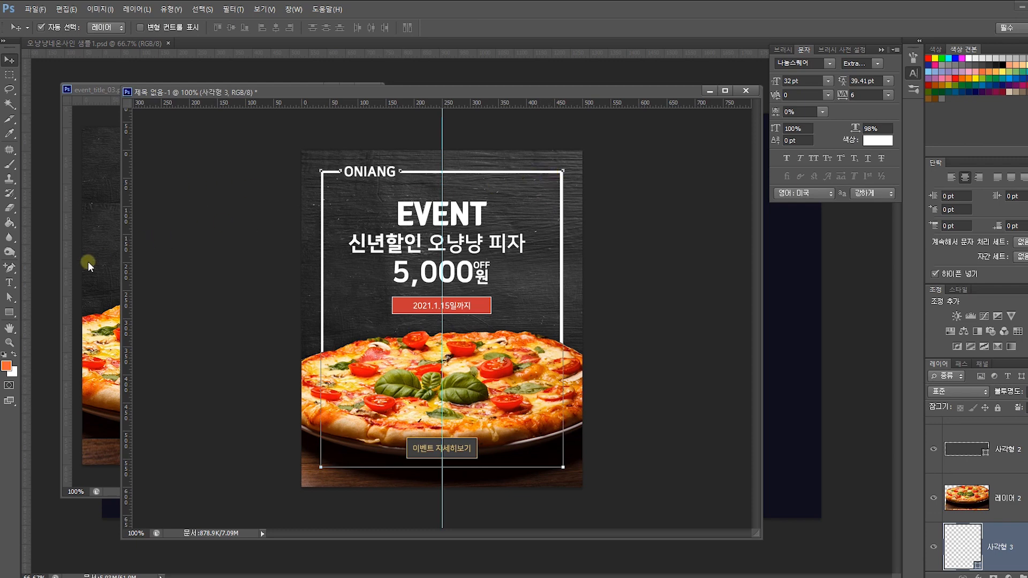
{"action": "left_click", "coordinate": [9, 313]}
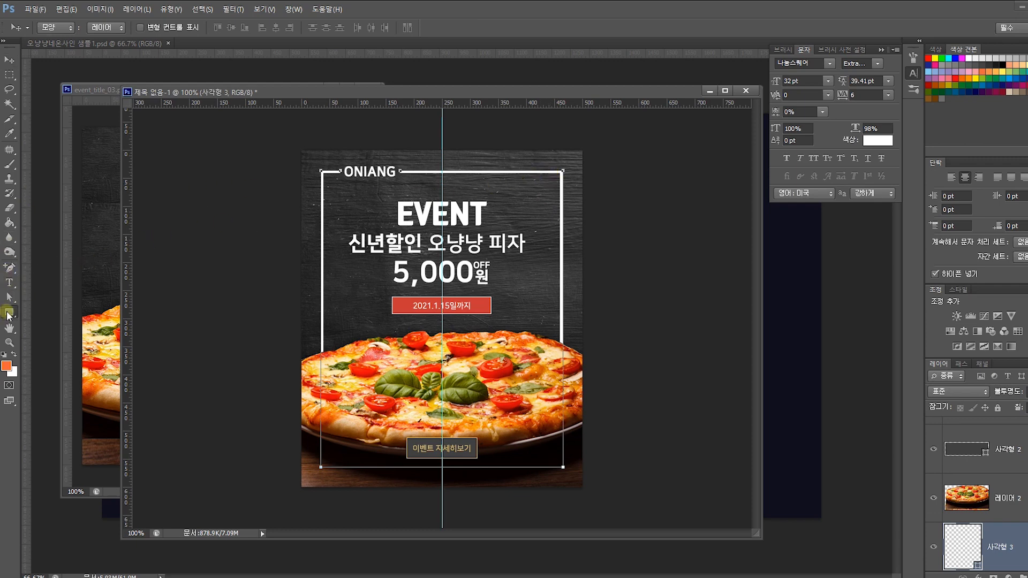
{"action": "left_click", "coordinate": [156, 28]}
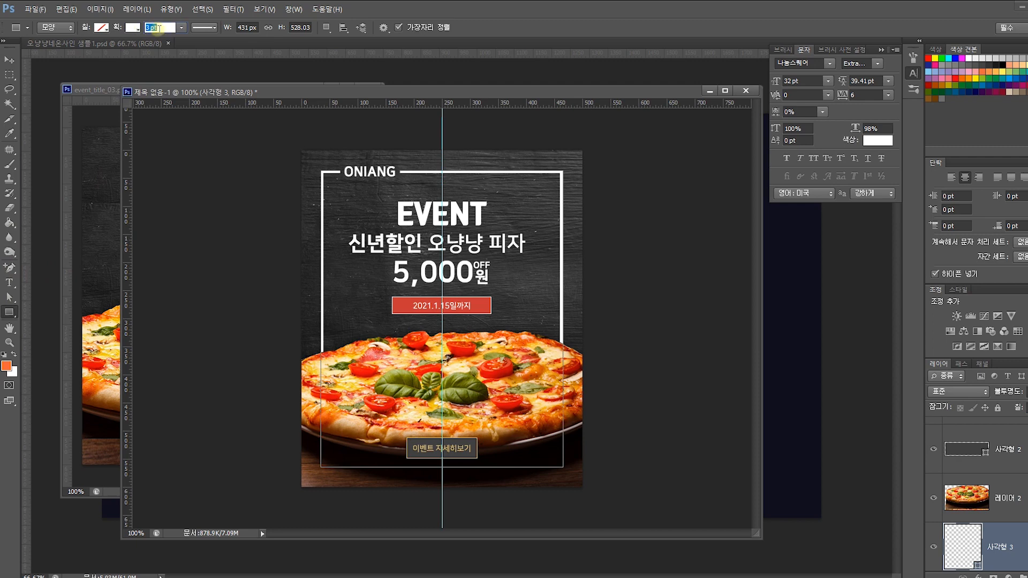
{"action": "key", "text": "Return"}
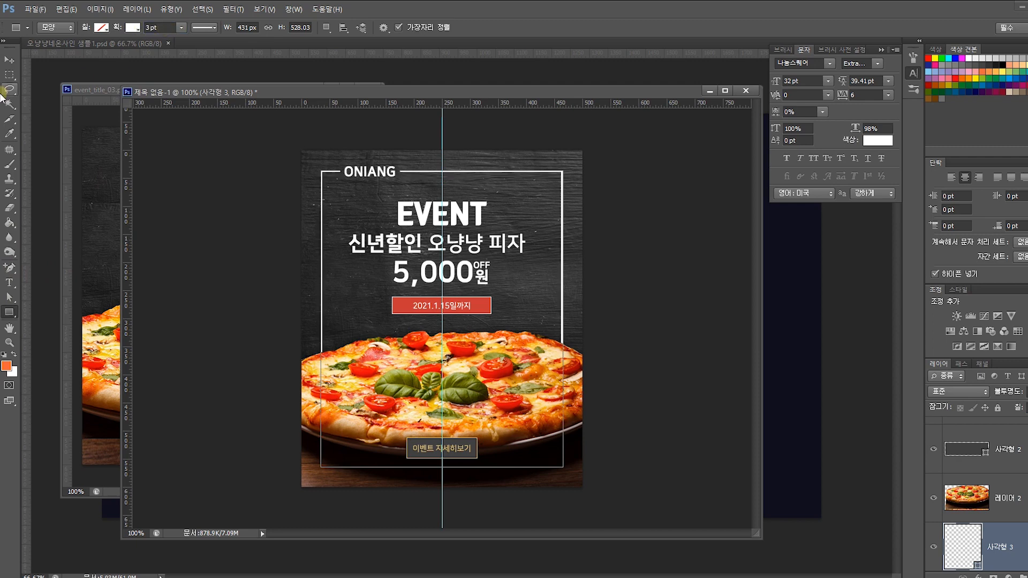
{"action": "left_click", "coordinate": [9, 61]}
{"action": "left_click", "coordinate": [246, 177]}
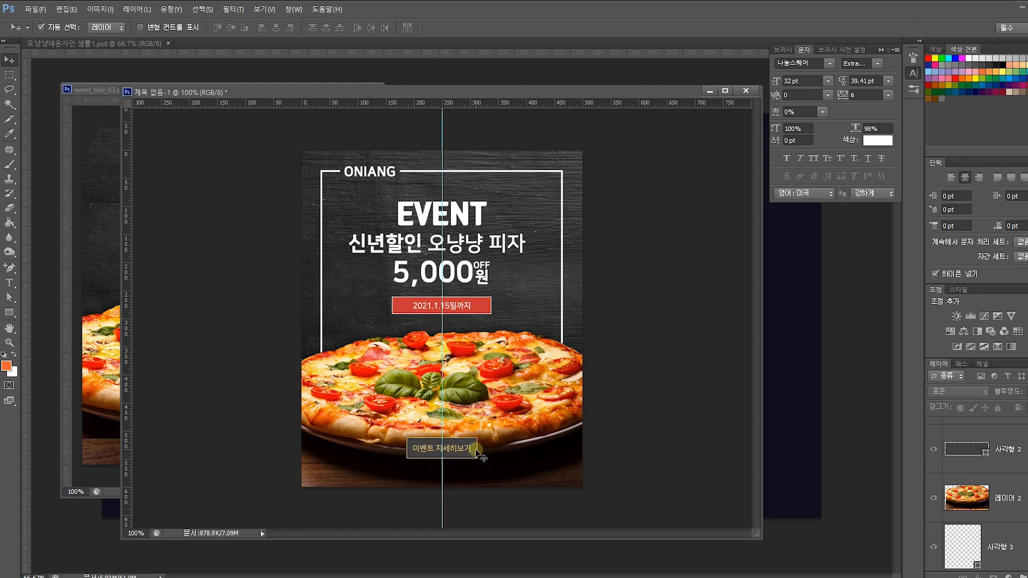
- Move the pizza cutout and the background photo layer together up by about 20 px
{"action": "left_click_drag", "start_coordinate": [616, 441], "coordinate": [579, 379]}
{"action": "key", "text": "Up"}
{"action": "key", "text": "Up"}
{"action": "key", "text": "Up"}
{"action": "key", "text": "Up"}
{"action": "key", "text": "Up"}
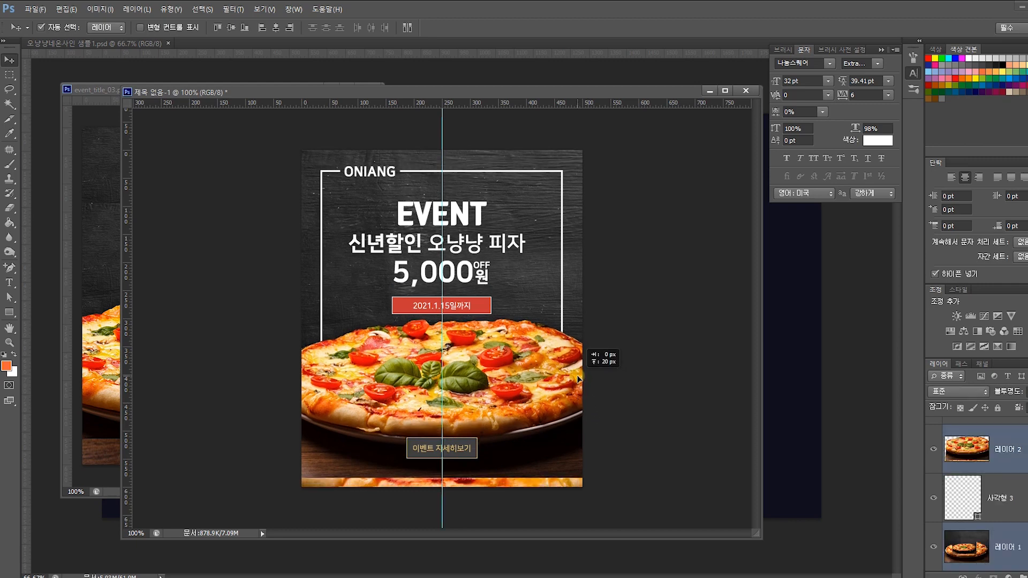
{"action": "left_click_drag", "start_coordinate": [578, 379], "coordinate": [579, 378]}
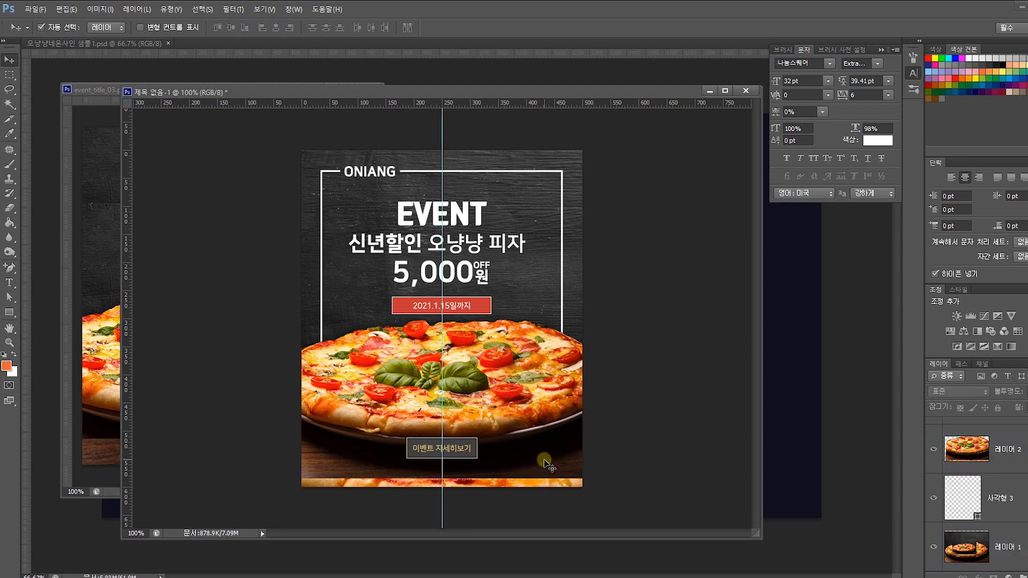
- Duplicate the pizza cutout layer and shift the original slightly down beneath the copy
{"action": "left_click", "coordinate": [572, 471]}
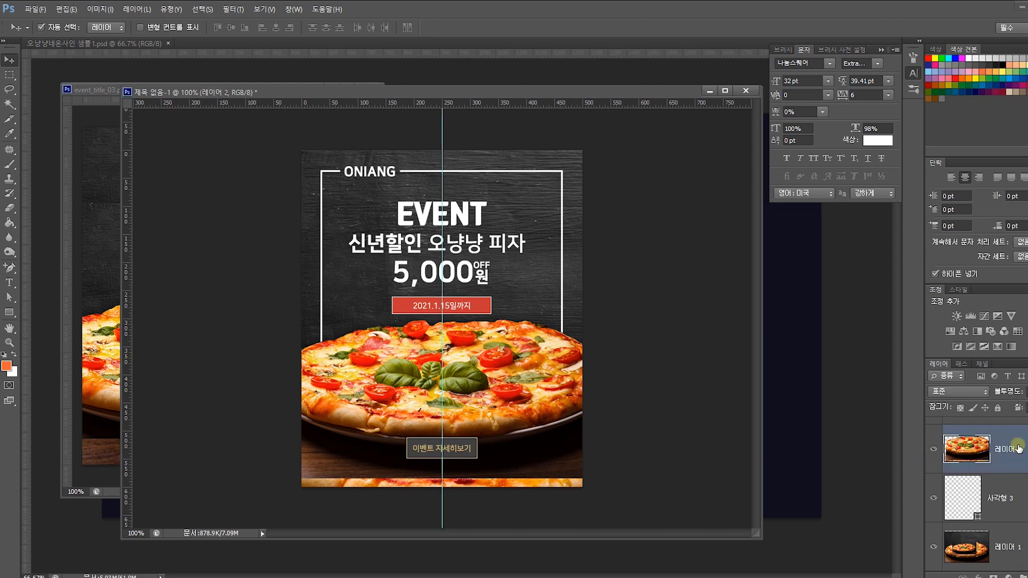
{"action": "key", "text": "ctrl+j"}
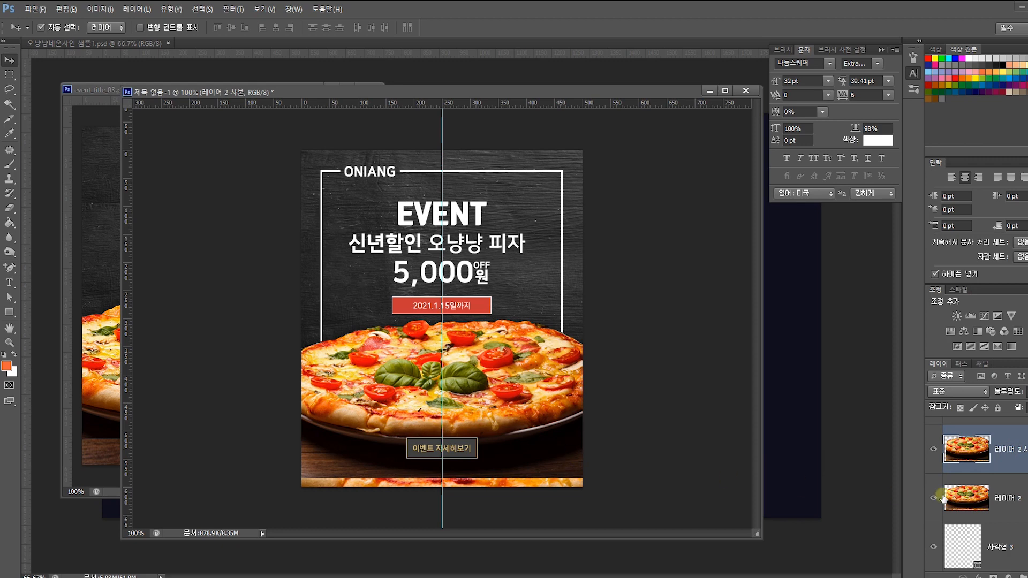
{"action": "left_click", "coordinate": [1019, 501]}
{"action": "key", "text": "ctrl+t"}
{"action": "left_click_drag", "start_coordinate": [560, 426], "coordinate": [560, 435]}
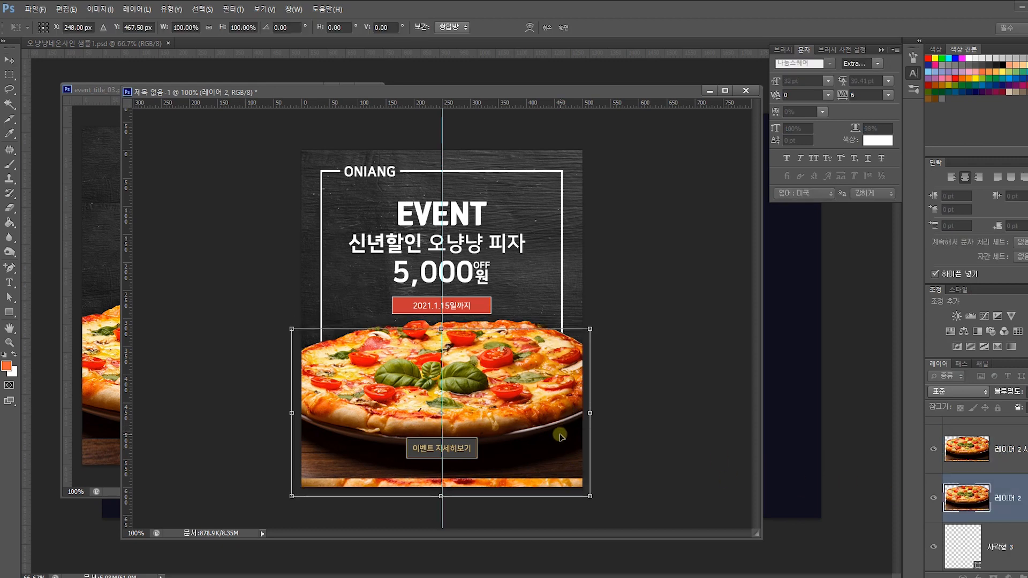
{"action": "key", "text": "Return"}
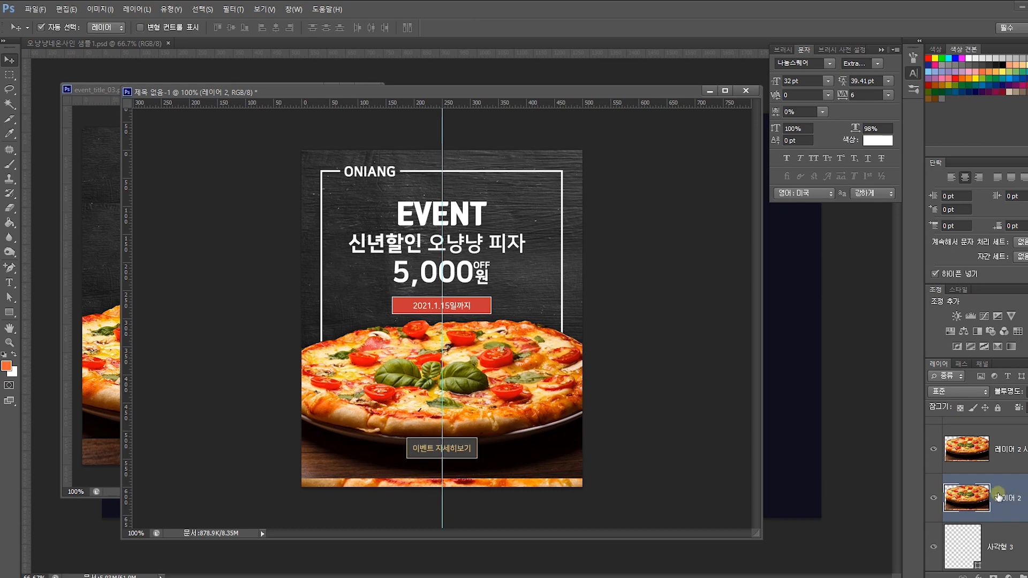
- Undo the stray drag of the pizza and reposition the original pizza layer lower behind the copy
{"action": "left_click_drag", "start_coordinate": [558, 477], "coordinate": [556, 486]}
{"action": "key", "text": "ctrl+z"}
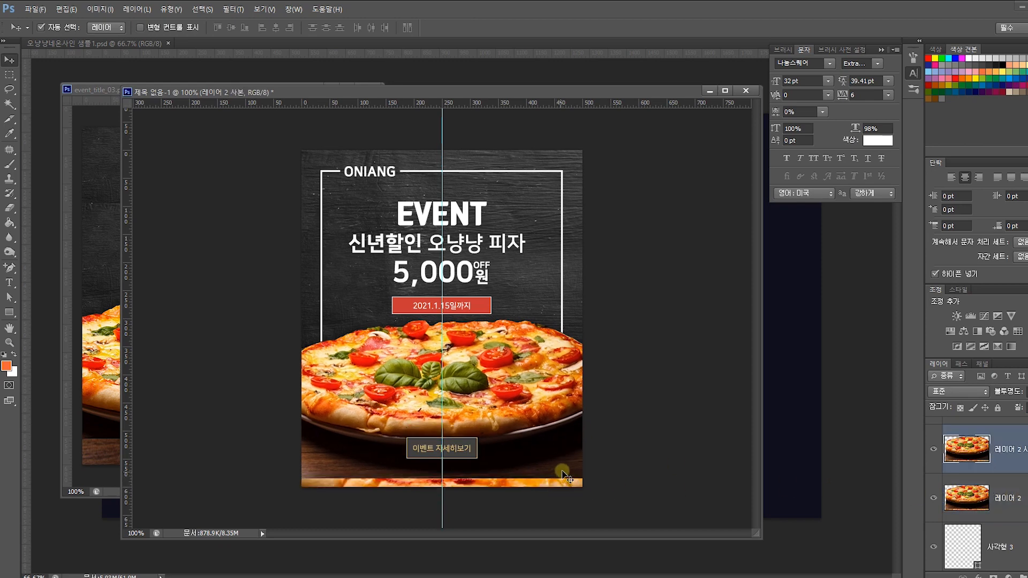
{"action": "left_click", "coordinate": [1019, 498]}
{"action": "key", "text": "ctrl+t"}
{"action": "left_click_drag", "start_coordinate": [472, 423], "coordinate": [471, 435]}
{"action": "key", "text": "Return"}
{"action": "left_click", "coordinate": [551, 429]}
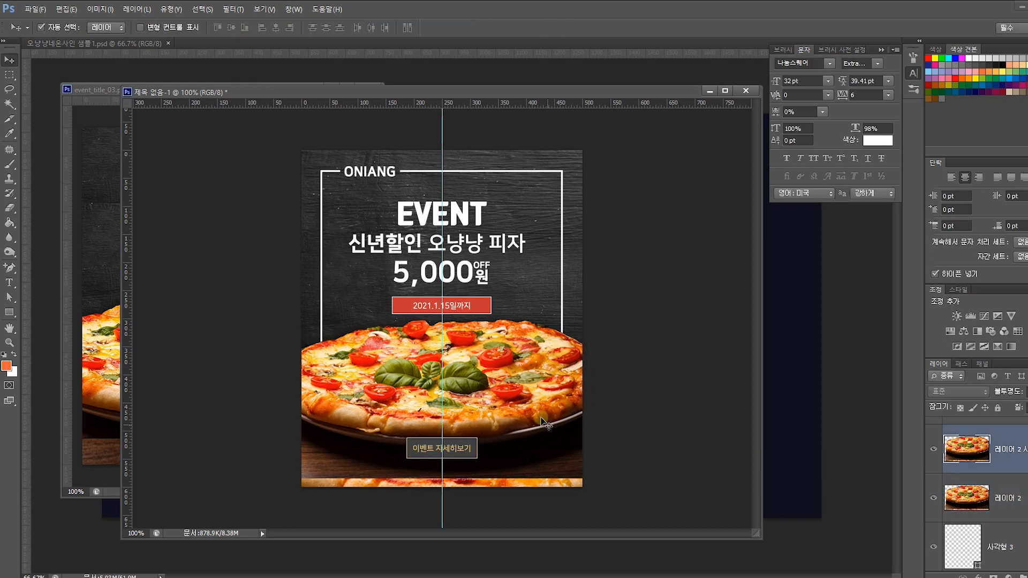
- Delete the stray pizza strip along the canvas's lower edge from the pizza copy and clear the selection
{"action": "left_click", "coordinate": [13, 76]}
{"action": "left_click_drag", "start_coordinate": [627, 500], "coordinate": [264, 477]}
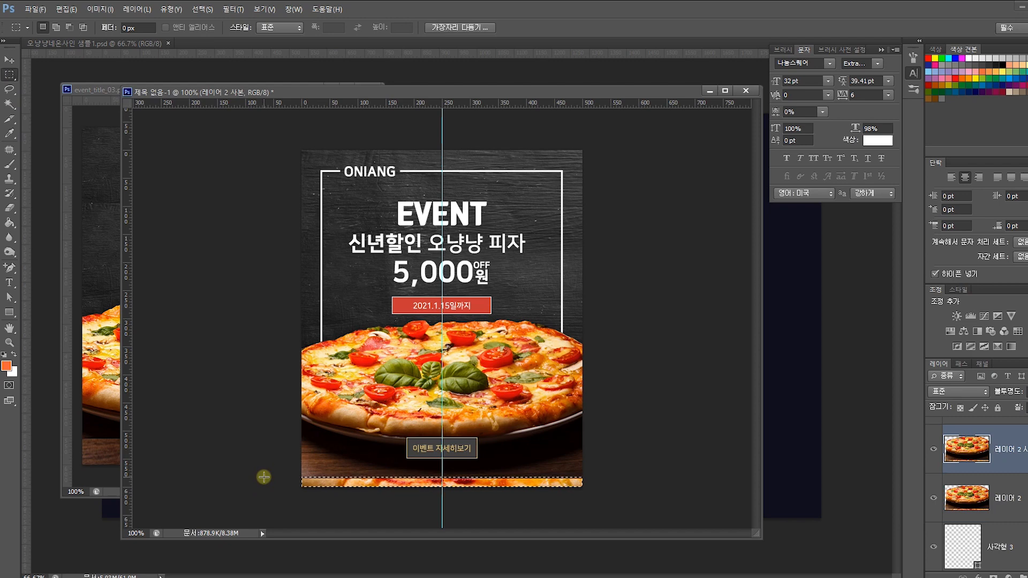
{"action": "key", "text": "Delete"}
{"action": "key", "text": "ctrl+d"}
{"action": "left_click", "coordinate": [10, 59]}
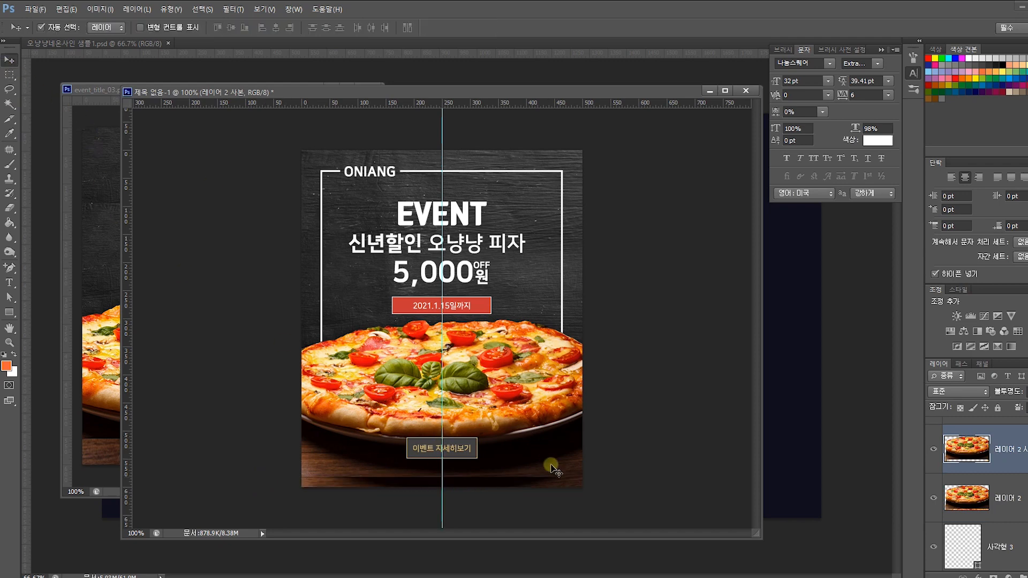
- Stretch the original pizza layer vertically, extending it upward with Free Transform to about the subtitle line
{"action": "left_click_drag", "start_coordinate": [569, 476], "coordinate": [566, 476]}
{"action": "key", "text": "ctrl+t"}
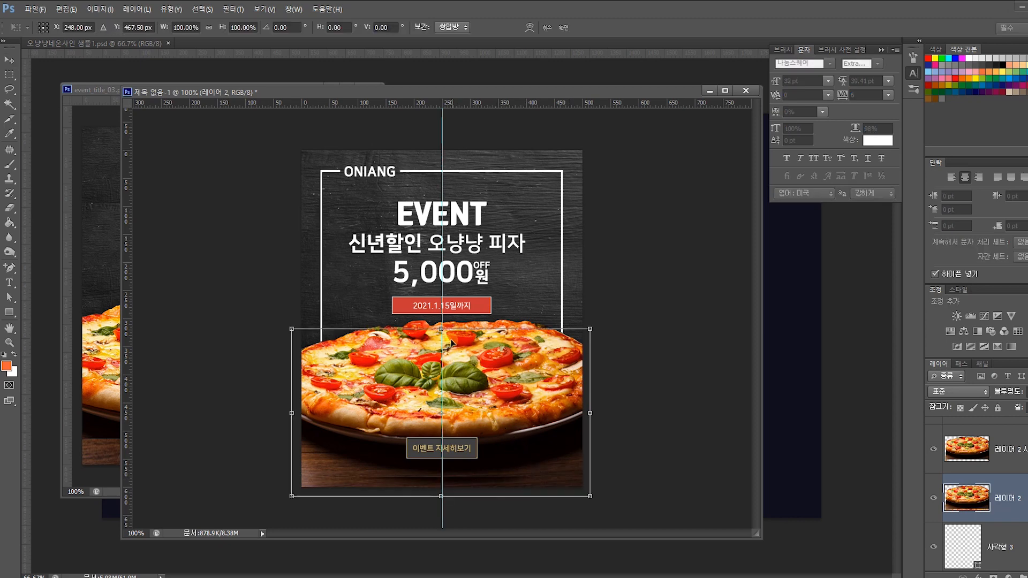
{"action": "left_click_drag", "start_coordinate": [442, 329], "coordinate": [434, 265]}
{"action": "left_click_drag", "start_coordinate": [491, 343], "coordinate": [491, 349]}
{"action": "left_click_drag", "start_coordinate": [443, 266], "coordinate": [441, 234]}
{"action": "key", "text": "Return"}
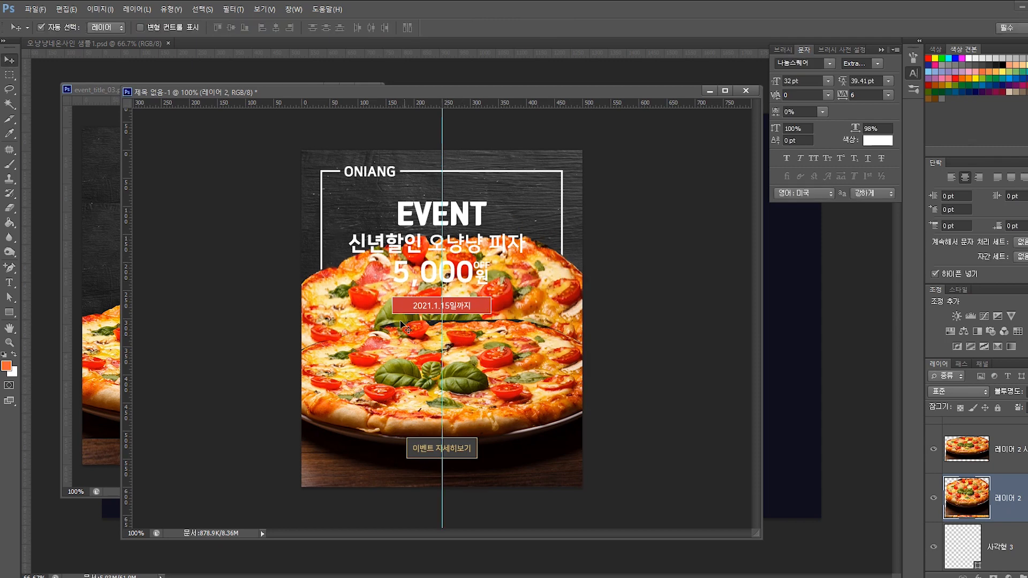
- Delete the stretched layer's upper part, from the ONIANG line down to the middle of the pizza, and clear the selection
{"action": "left_click", "coordinate": [10, 75]}
{"action": "left_click_drag", "start_coordinate": [300, 171], "coordinate": [639, 353]}
{"action": "key", "text": "Delete"}
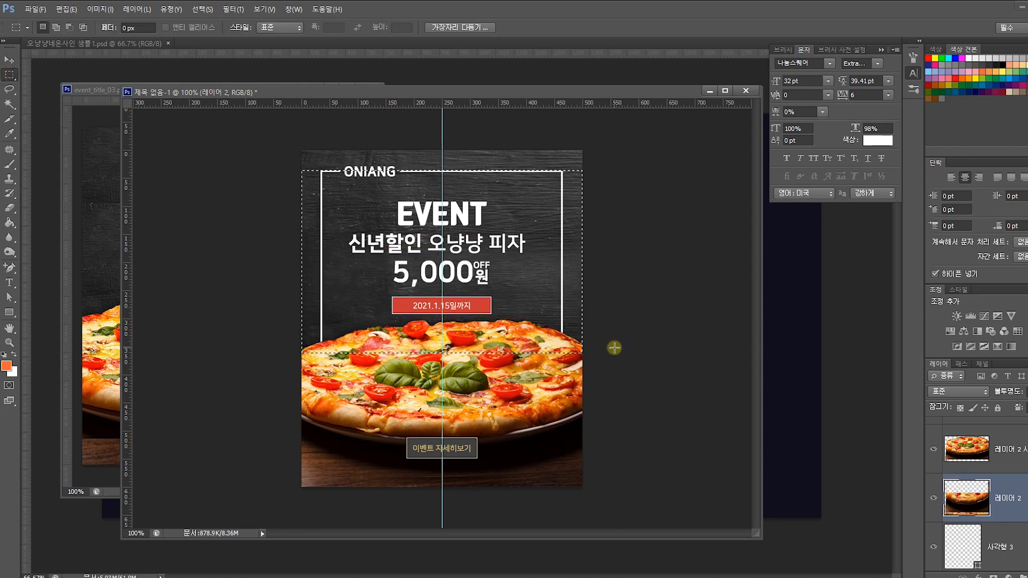
{"action": "key", "text": "ctrl+d"}
{"action": "left_click", "coordinate": [10, 61]}
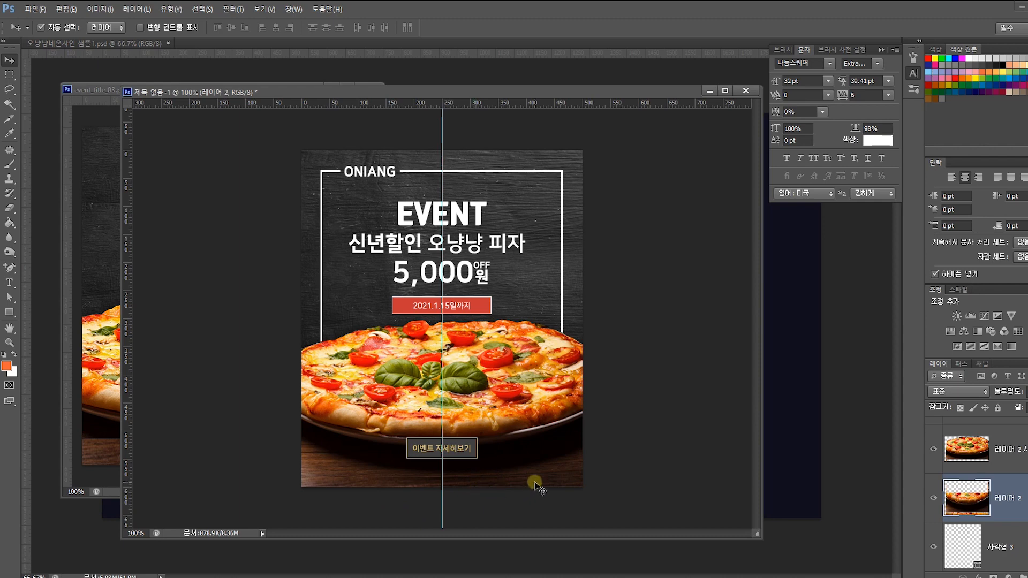
- Merge the pizza copy and the stretched pizza layer beneath it into one layer
{"action": "left_click", "coordinate": [1016, 445]}
{"action": "left_click", "coordinate": [1017, 489], "text": "shift"}
{"action": "key", "text": "ctrl+e"}
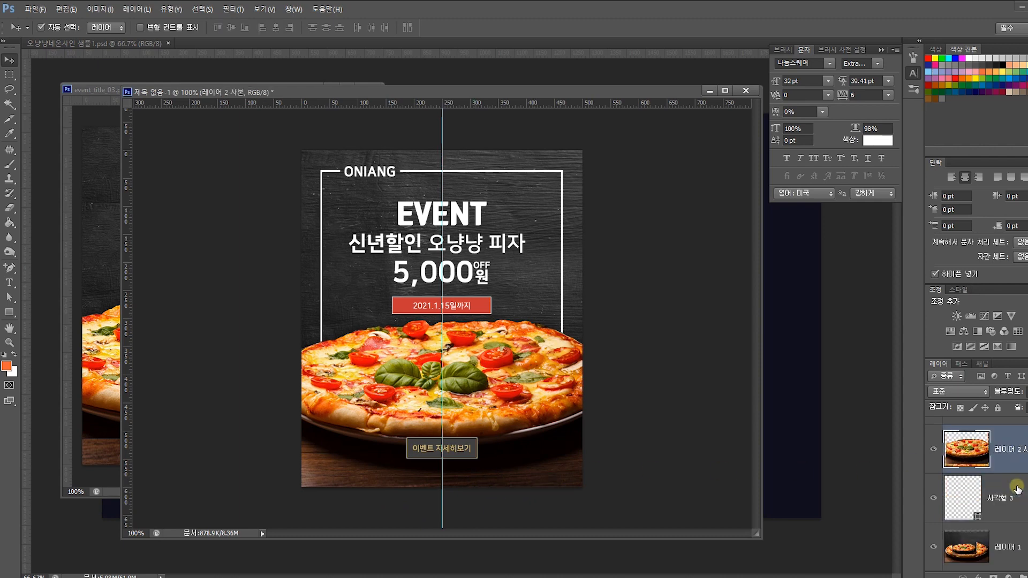
- Move the details button's box and text together slightly down toward the canvas's lower edge
{"action": "left_click", "coordinate": [470, 449]}
{"action": "left_click_drag", "start_coordinate": [471, 447], "coordinate": [466, 451]}
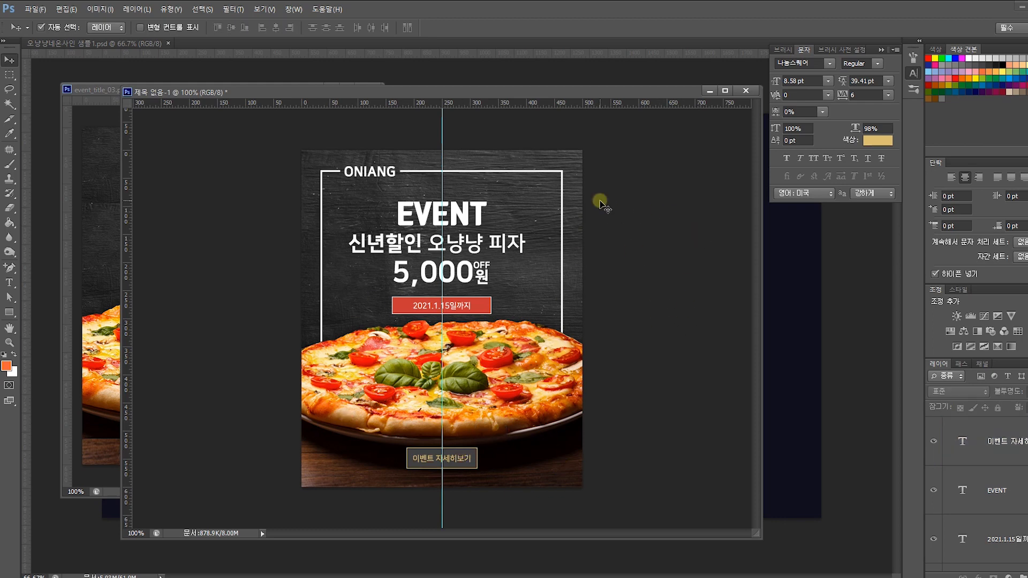
{"action": "left_click_drag", "start_coordinate": [532, 90], "coordinate": [522, 74]}
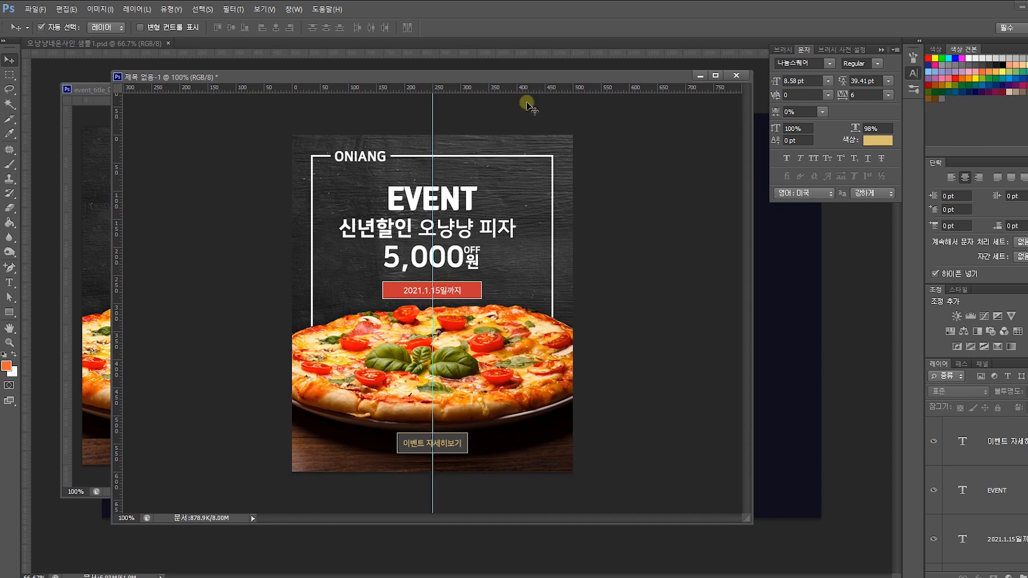
- Set the white frame's stroke width to 2 pt and deselect the frame
{"action": "left_click", "coordinate": [552, 234]}
{"action": "left_click", "coordinate": [15, 311]}
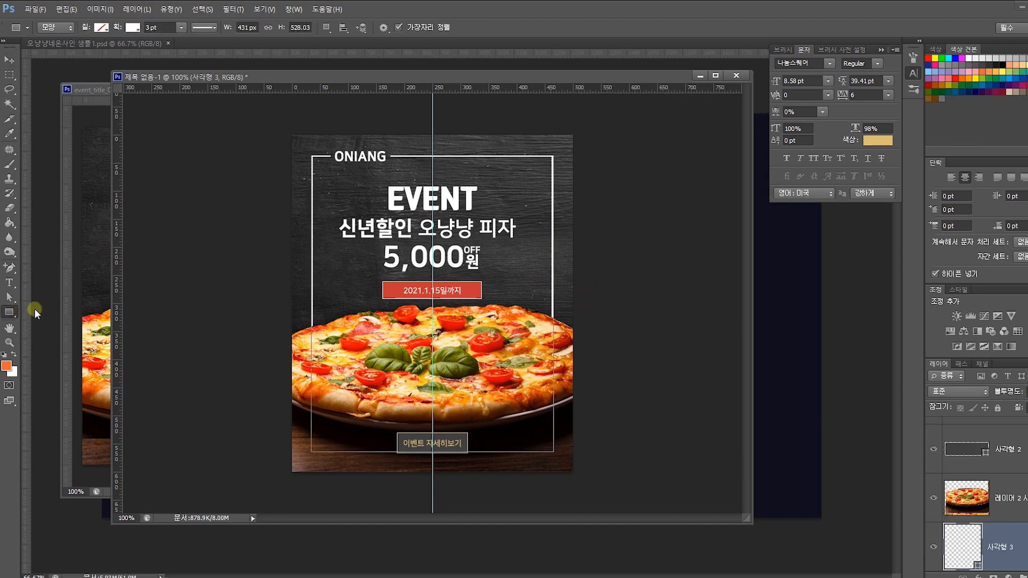
{"action": "left_click_drag", "start_coordinate": [170, 27], "coordinate": [123, 30]}
{"action": "type", "text": "2"}
{"action": "key", "text": "Return"}
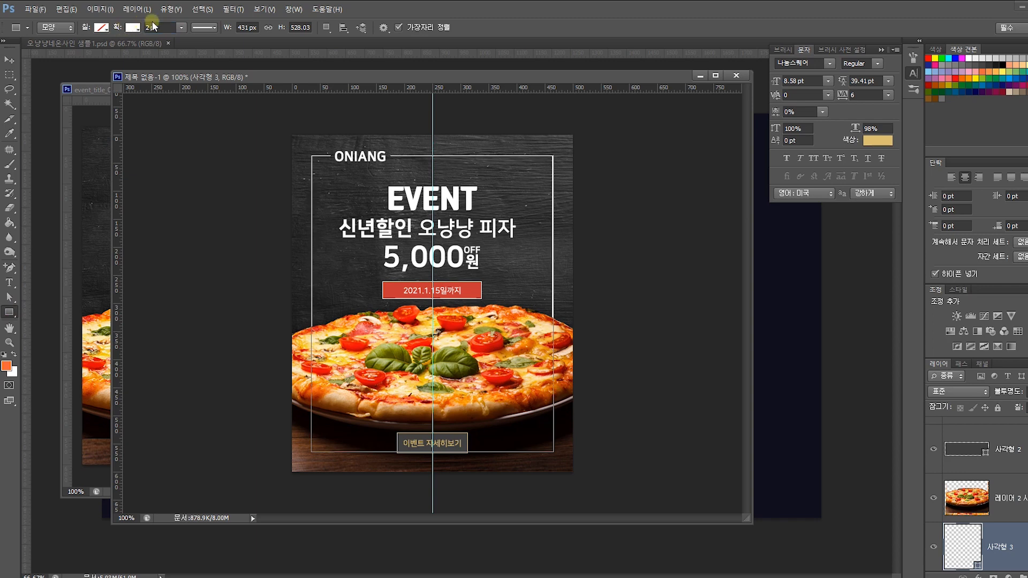
{"action": "left_click", "coordinate": [9, 60]}
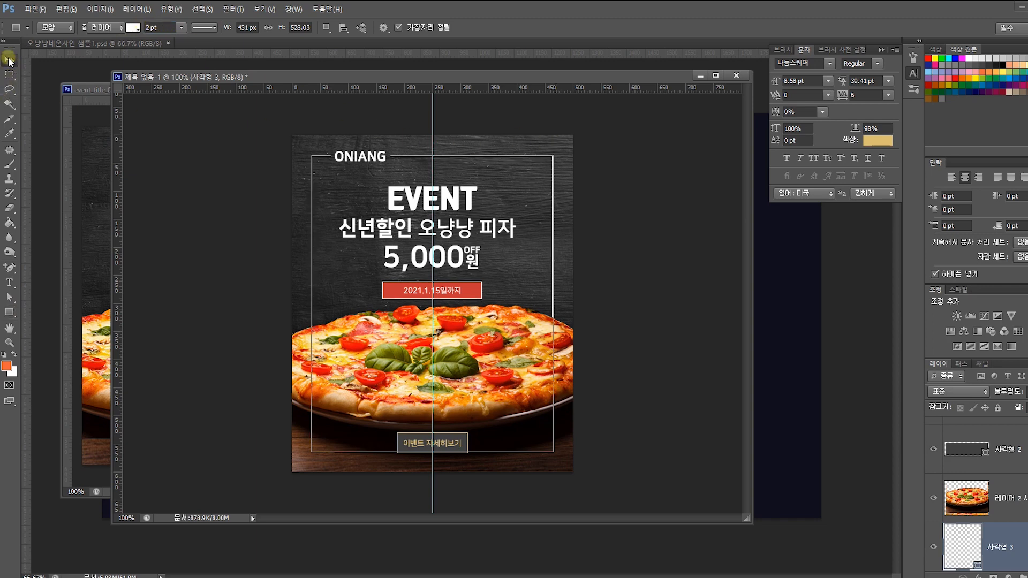
{"action": "left_click", "coordinate": [287, 162]}
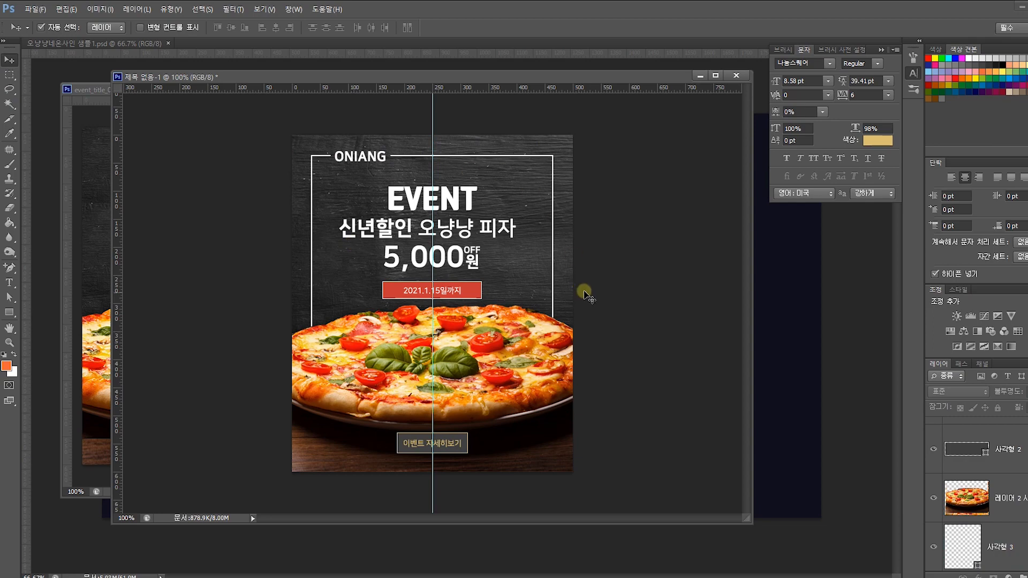
- Select the date text in the red bar
{"action": "left_click", "coordinate": [458, 294]}
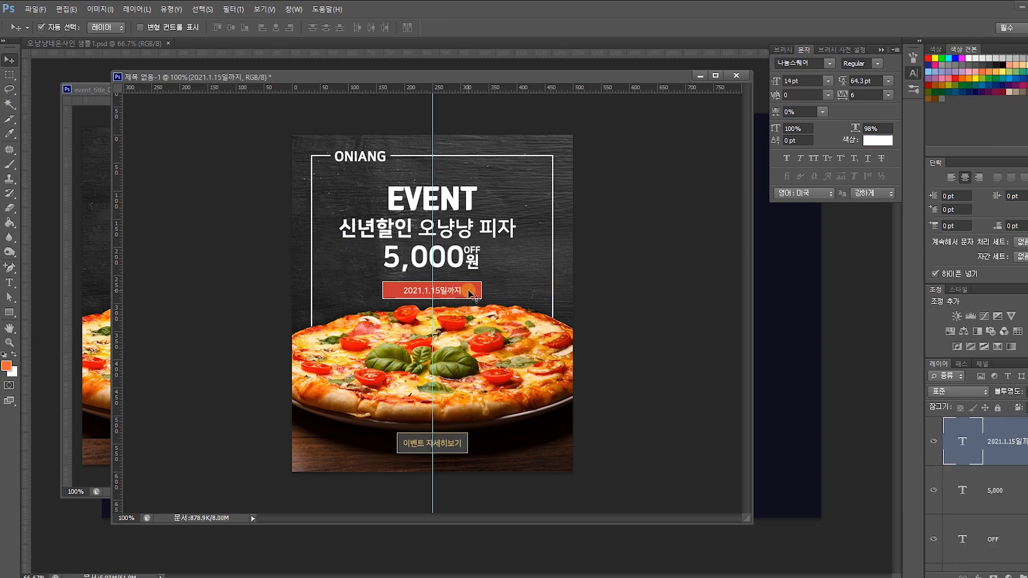